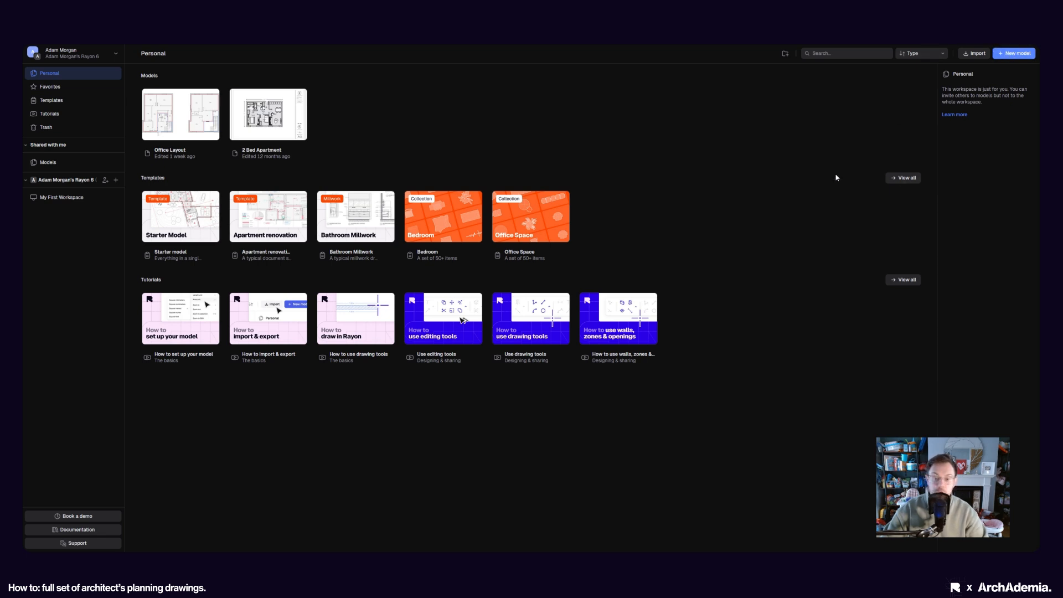
Step: Create a new model, dismiss the quick help, and set its length unit to millimeters
left_click(1012, 55)
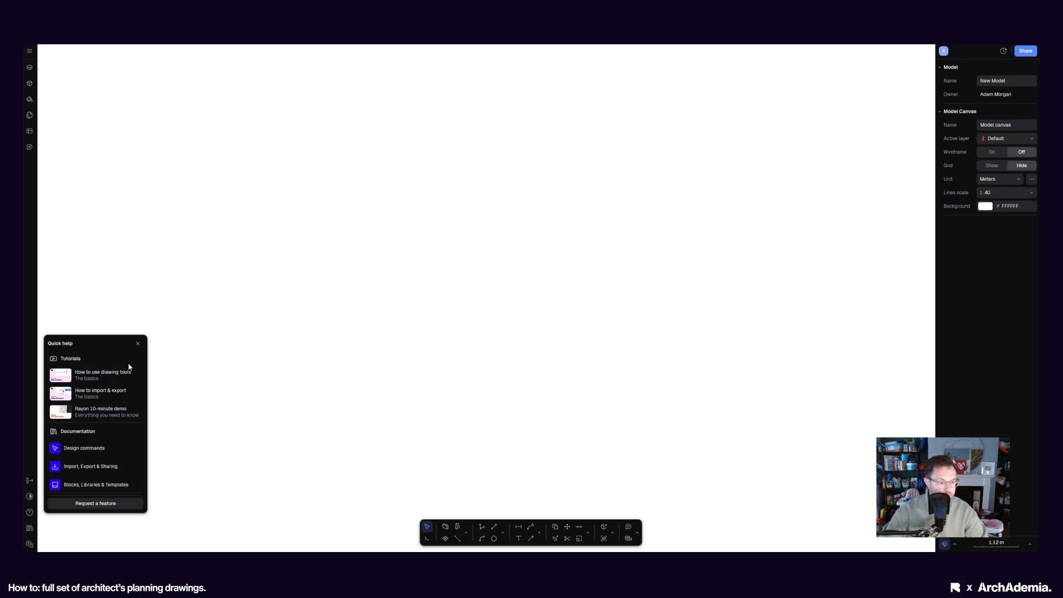
left_click(138, 343)
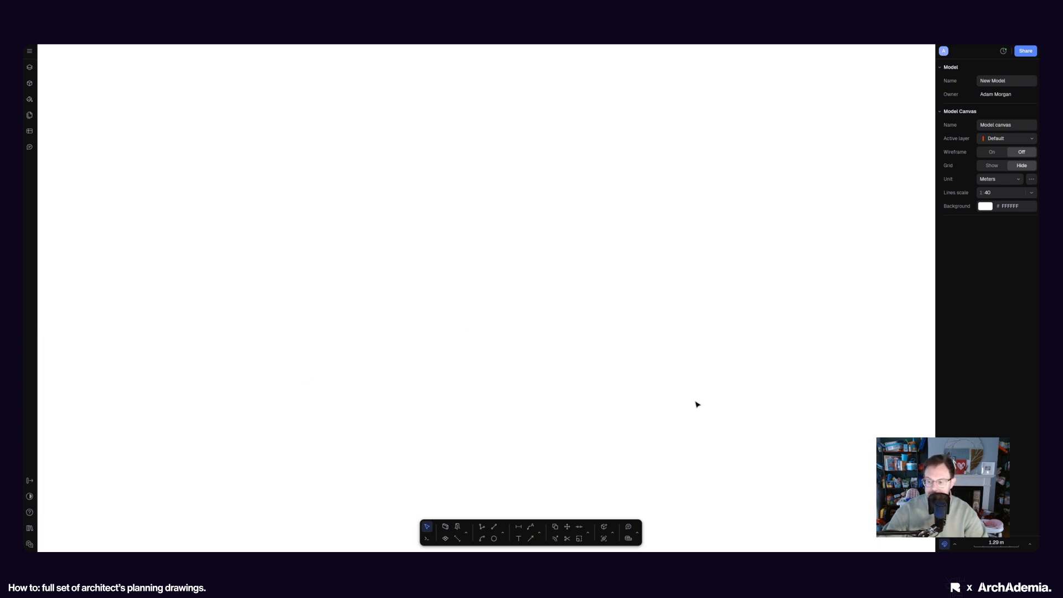
left_click(991, 544)
mouse_move(985, 437)
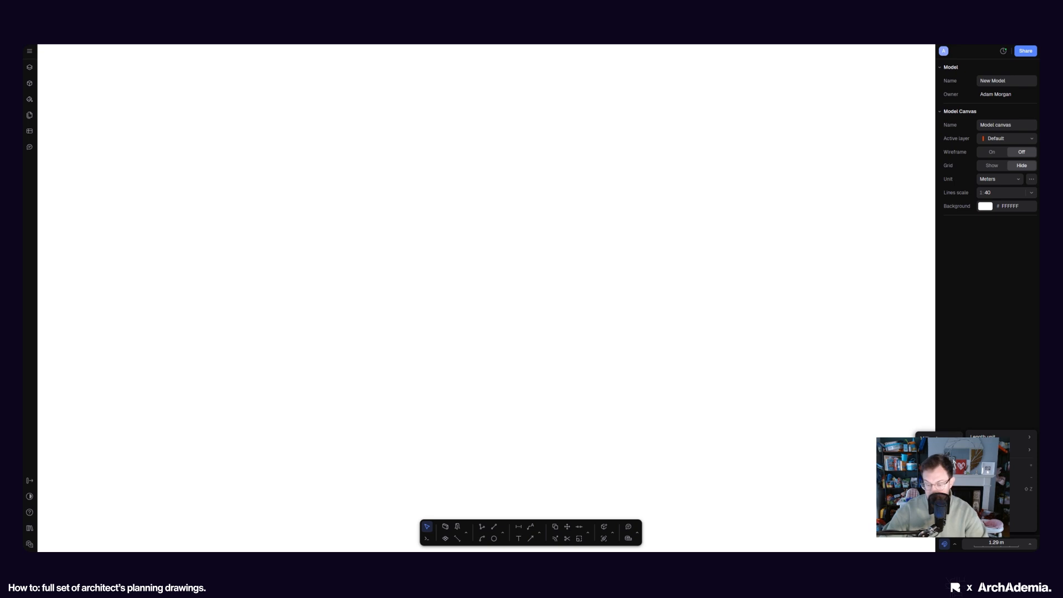
left_click(934, 437)
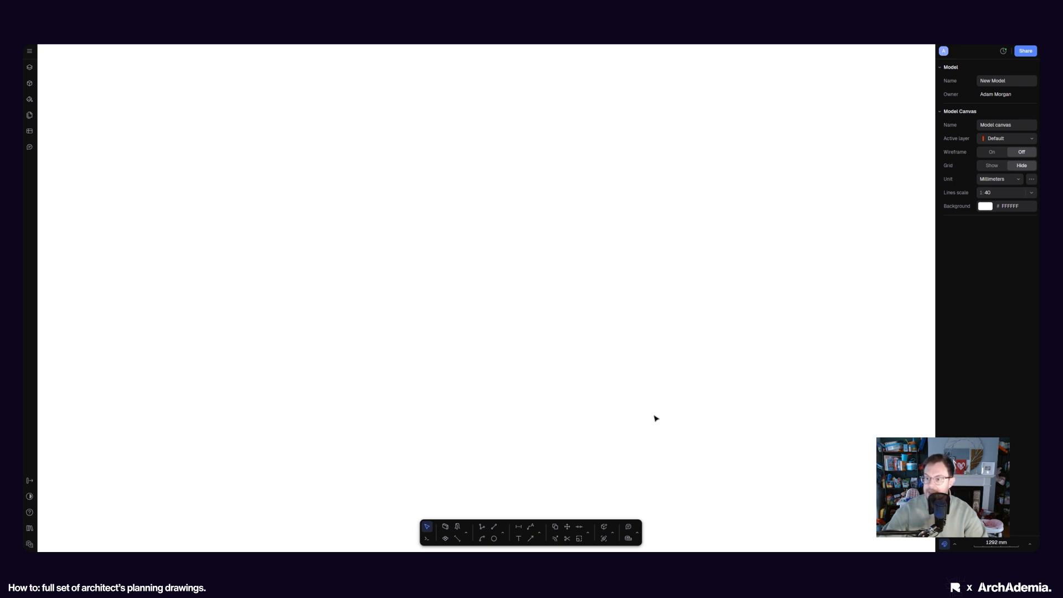
scroll(161, 177, "up", 1)
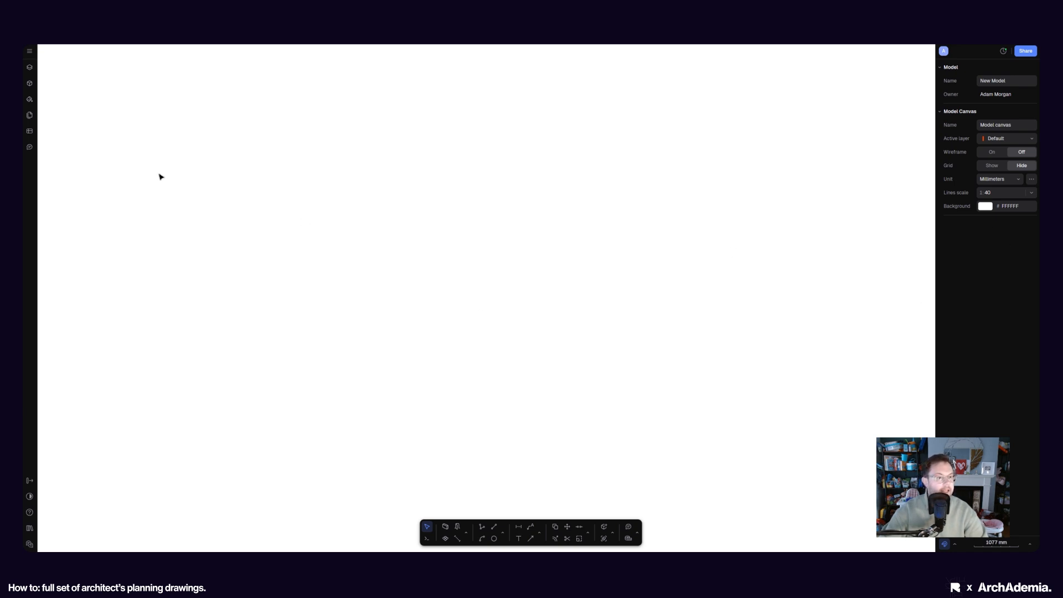
Step: Import the image The-Phoenix-Site-Plan.jpg into the model canvas
left_click(29, 53)
mouse_move(85, 105)
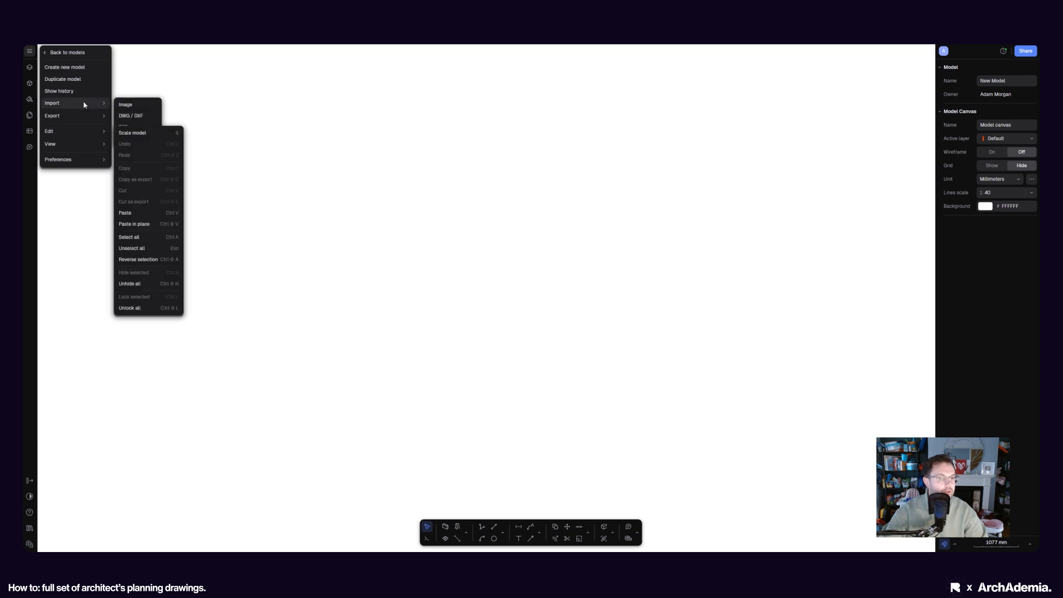
left_click(125, 105)
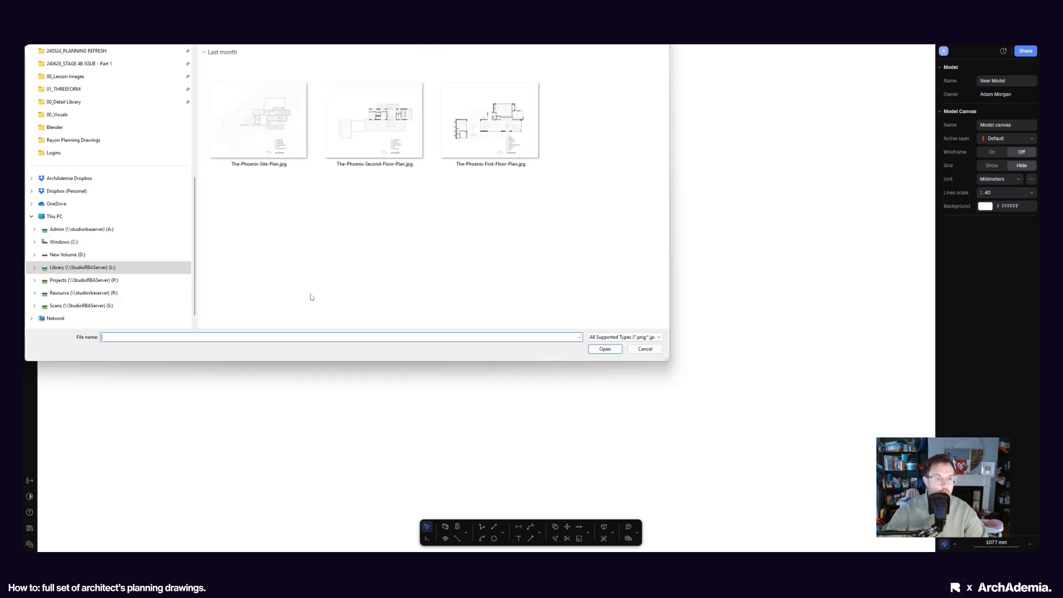
left_click_drag(197, 10, 325, 89)
double_click(380, 228)
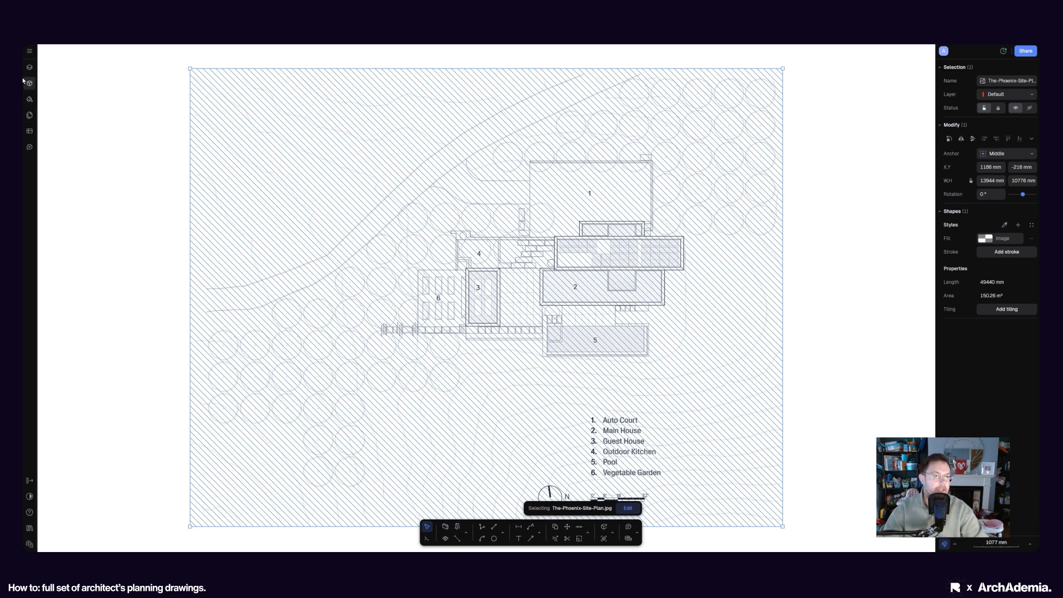
left_click(30, 51)
mouse_move(75, 106)
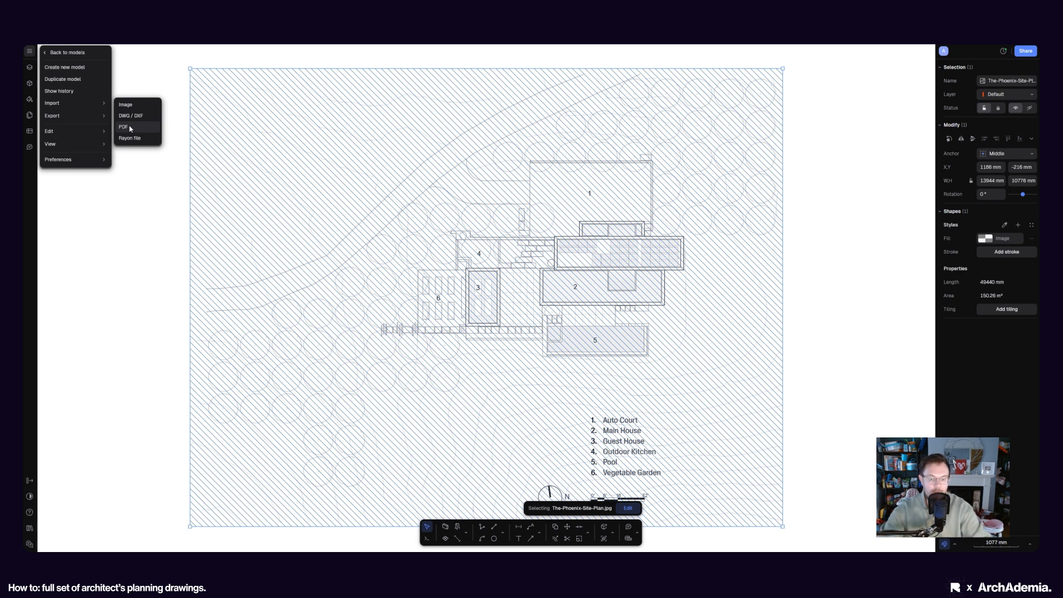
left_click(158, 296)
left_click(142, 301)
scroll(313, 310, "down", 4)
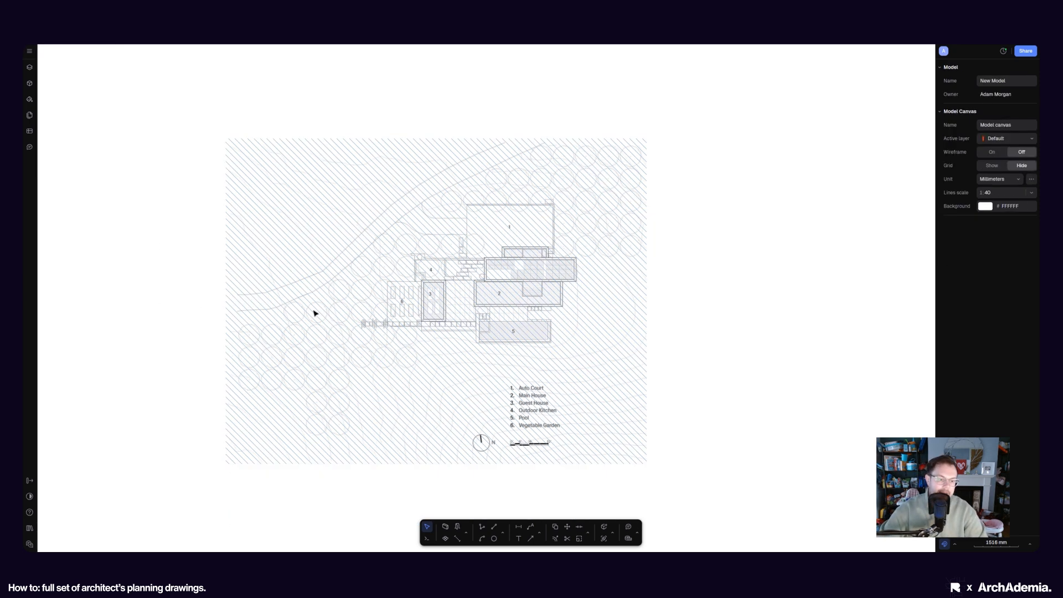
scroll(252, 302, "up", 4)
middle_click_drag(341, 299, 329, 292)
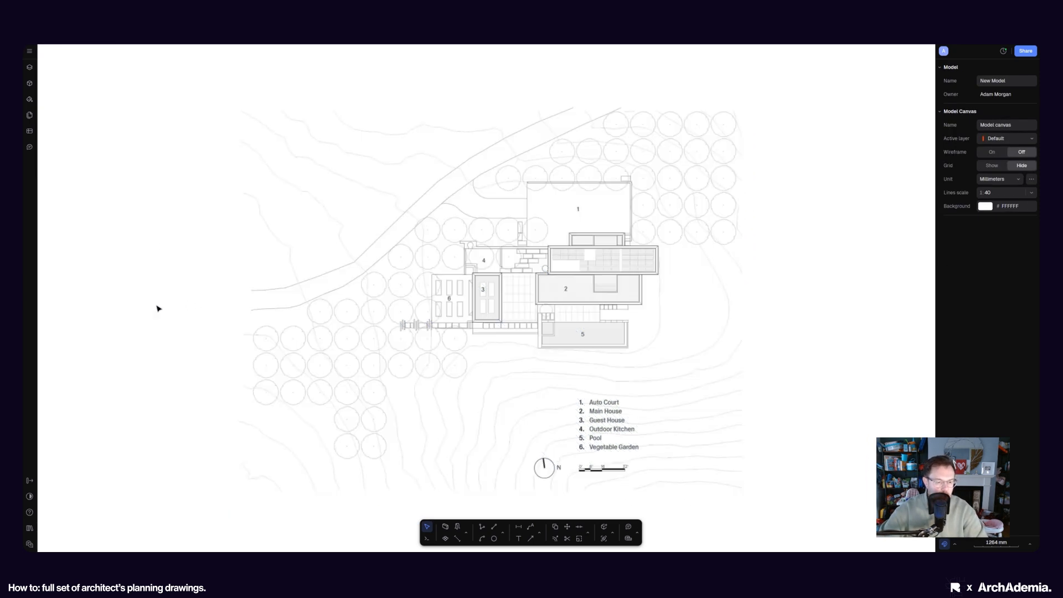
left_click(243, 310)
left_click(179, 320)
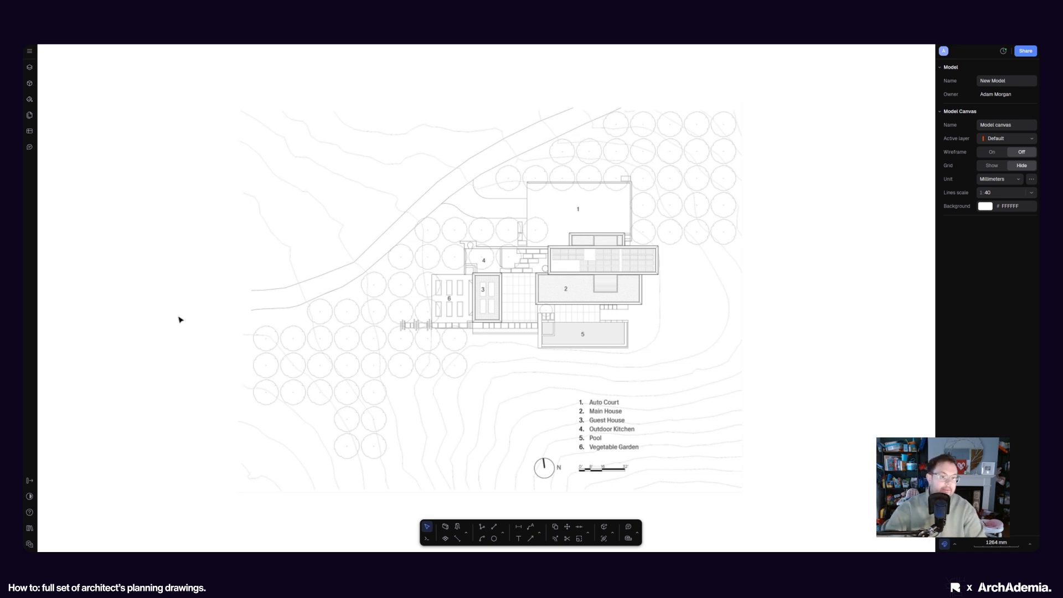
left_click(29, 51)
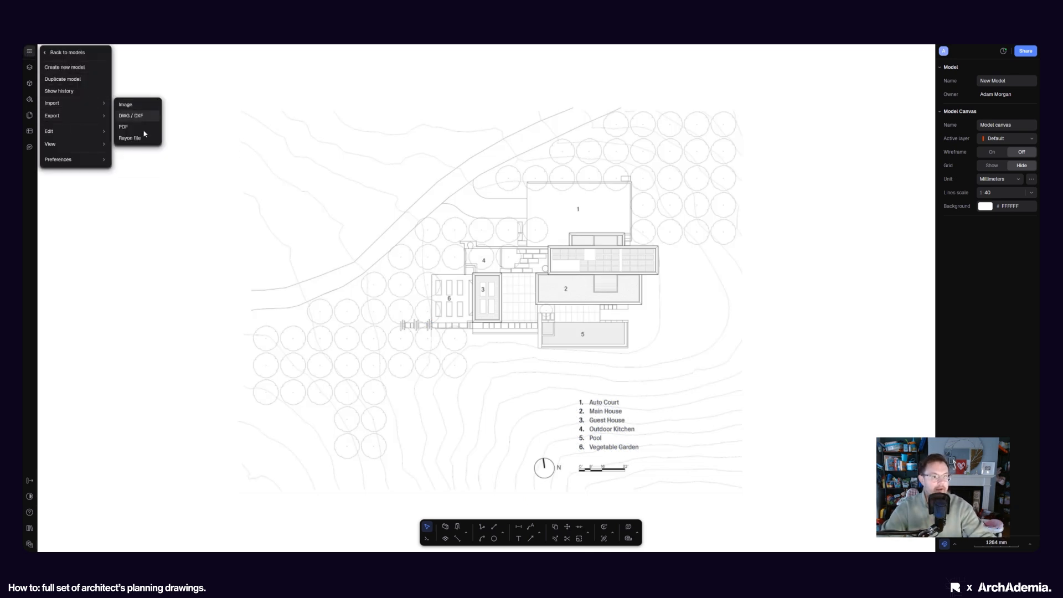
left_click(117, 213)
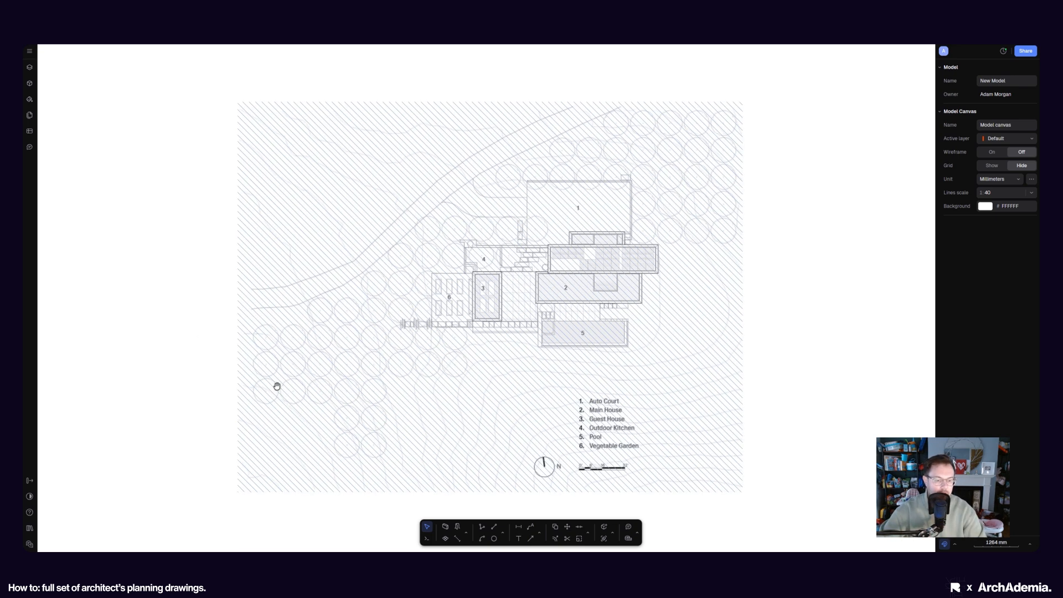
Step: Set the model's length unit to feet to match the site plan's scale bar
left_click(444, 404)
scroll(486, 363, "up", 10)
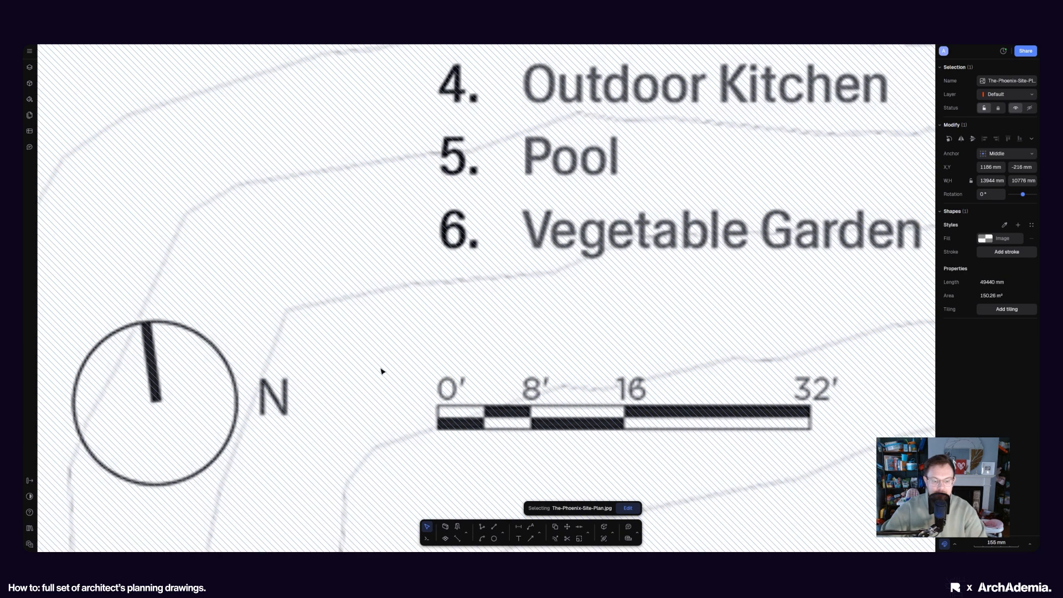
scroll(381, 371, "down", 4)
scroll(498, 390, "up", 3)
scroll(489, 421, "down", 2)
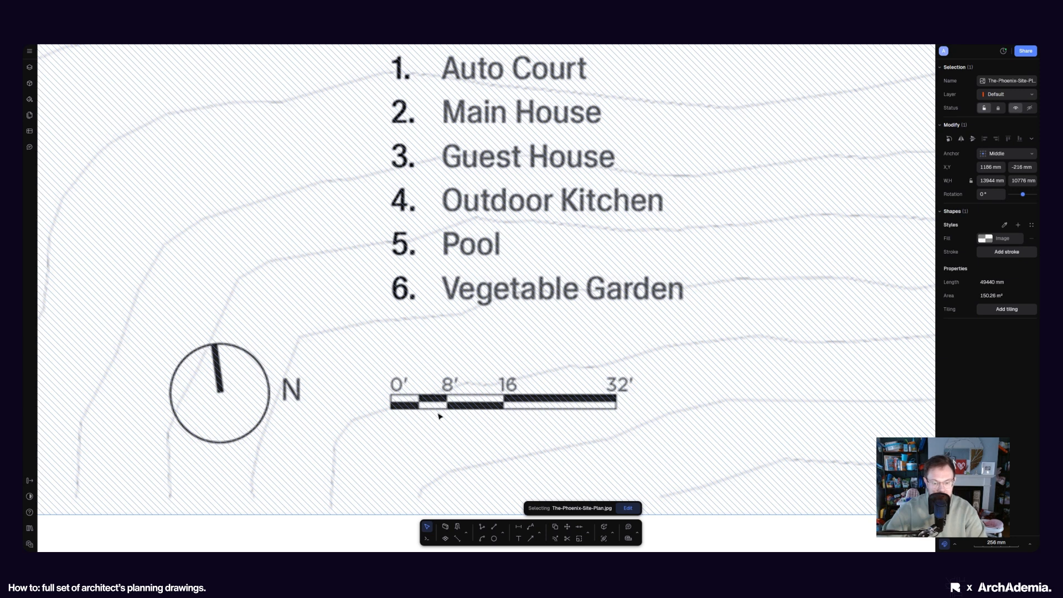
middle_click_drag(439, 413, 431, 420)
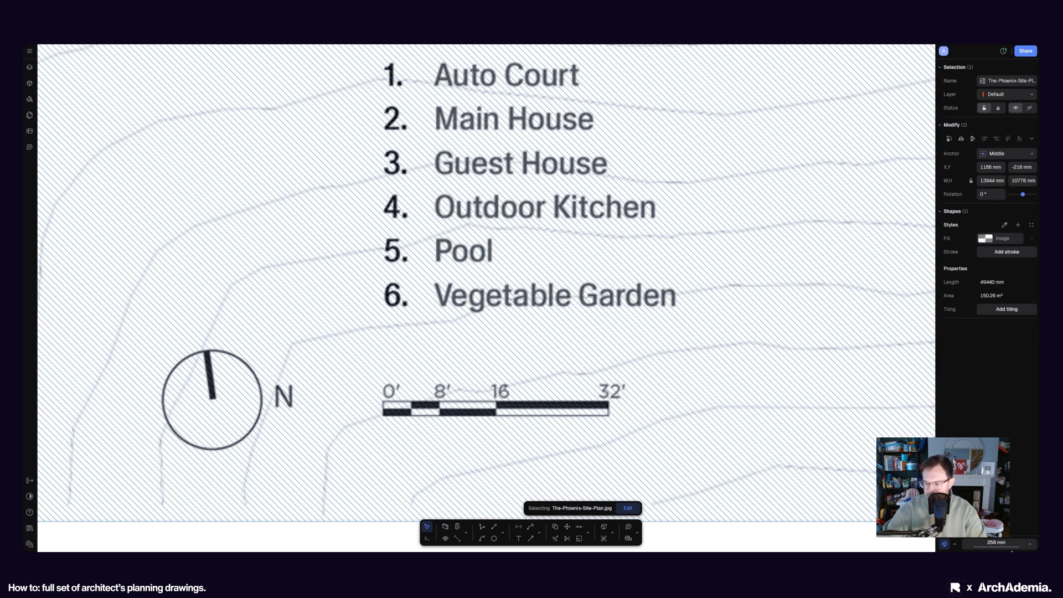
left_click(996, 543)
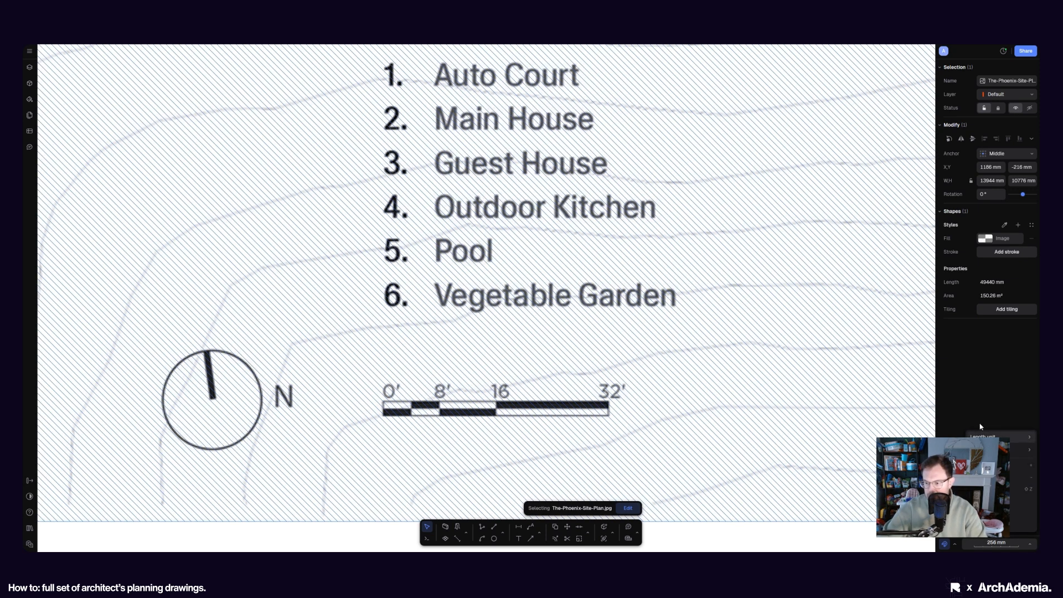
mouse_move(996, 437)
left_click(940, 489)
left_click(786, 540)
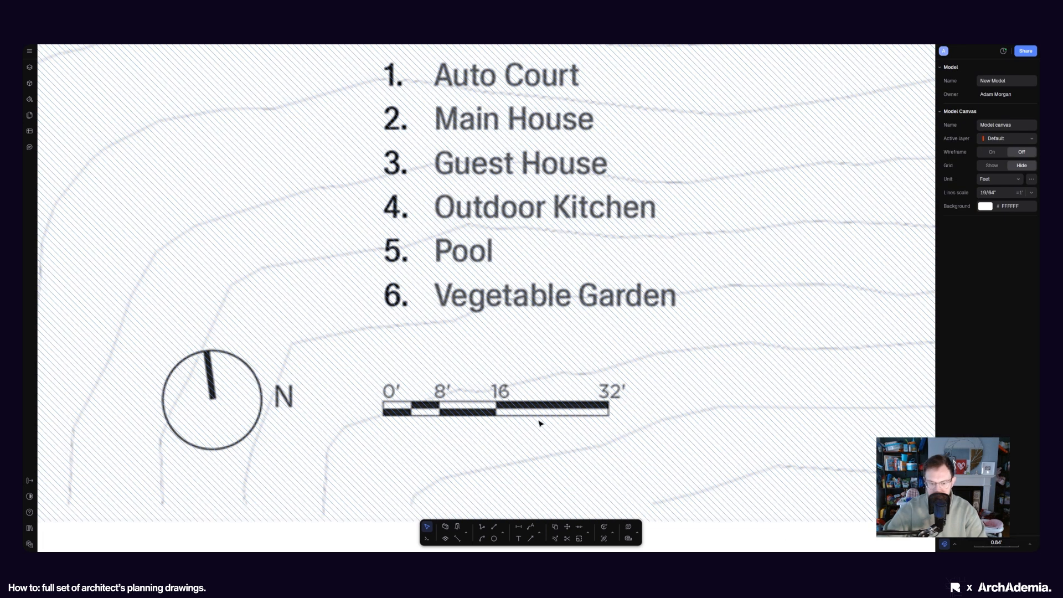
Step: Scale the site plan image so the scale bar's span from 0' to 8' measures 8 feet
scroll(514, 422, "up", 2)
left_click(489, 420)
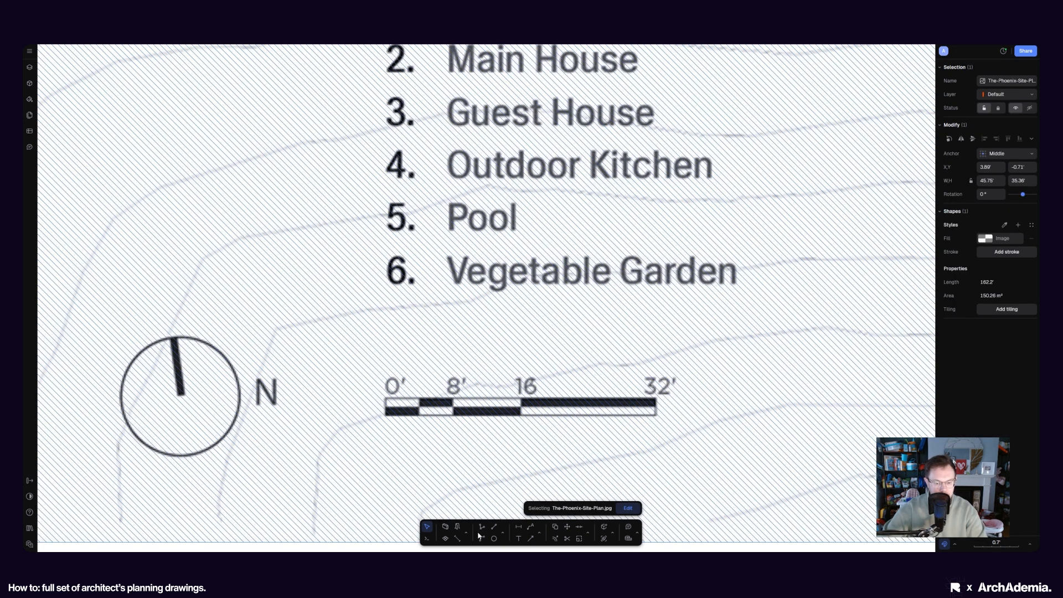
left_click(579, 539)
scroll(398, 402, "up", 5)
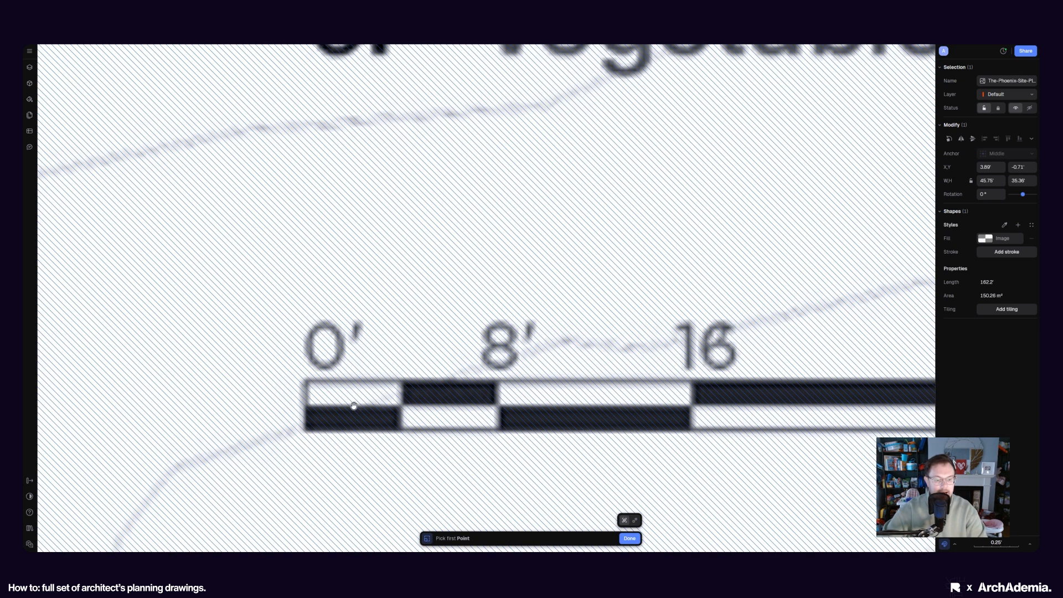
left_click(281, 397)
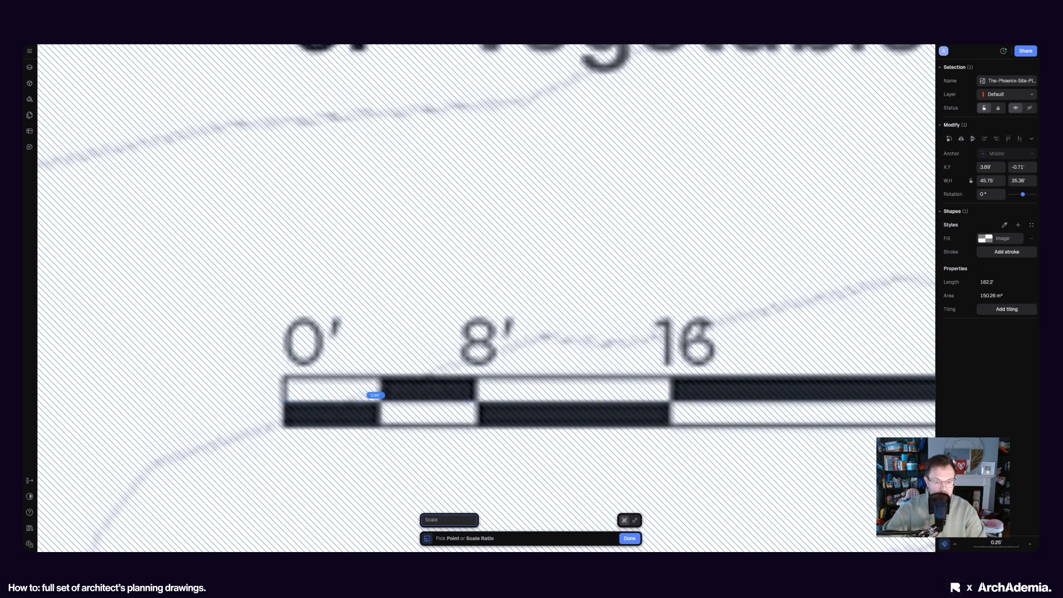
left_click(479, 400)
type("8")
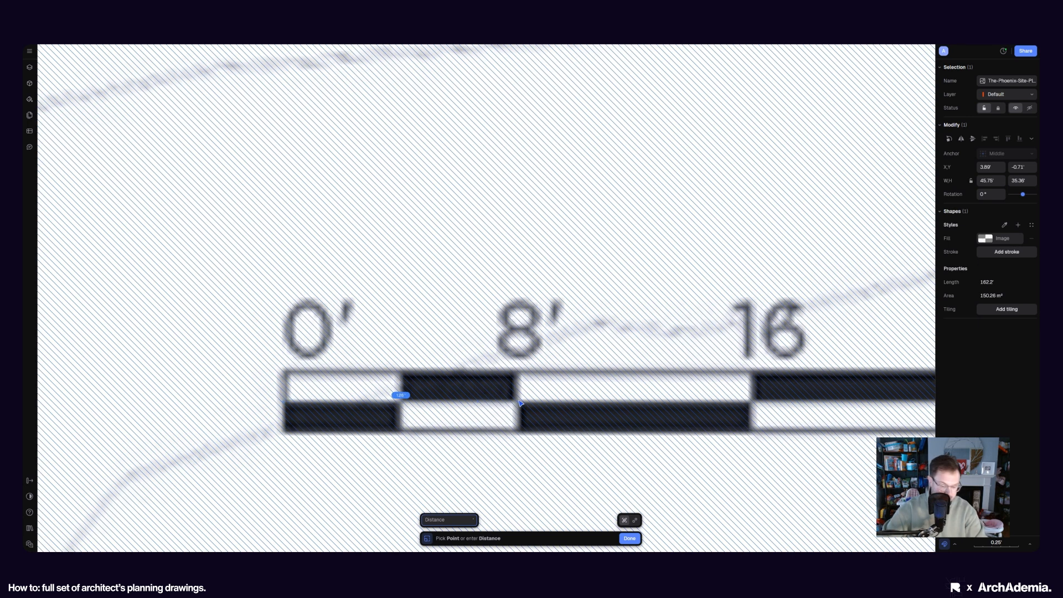
key("Return")
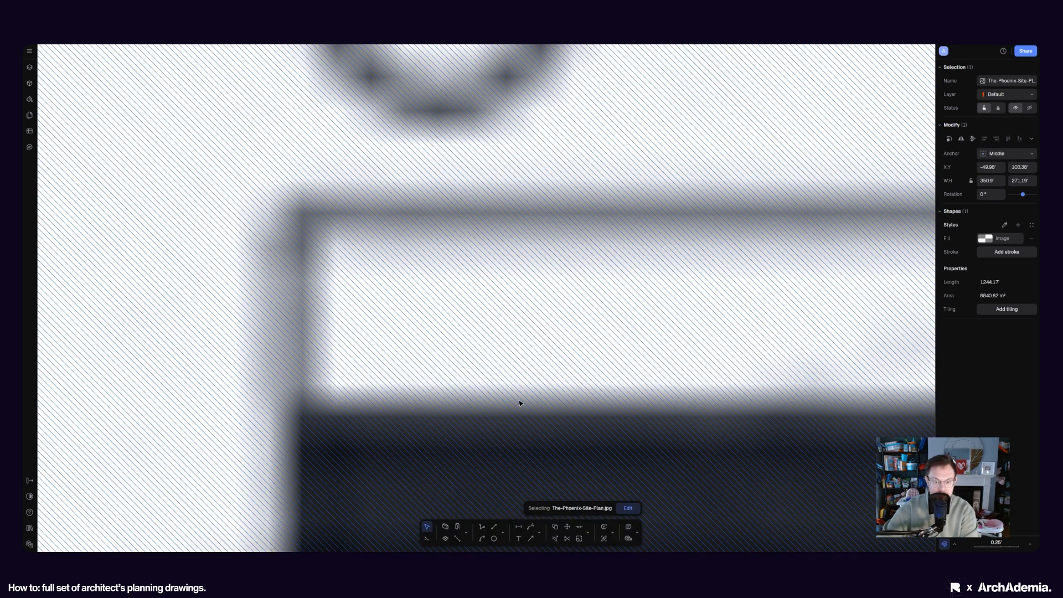
Step: Switch the model's length unit back to millimeters
scroll(451, 421, "down", 10)
scroll(451, 421, "down", 5)
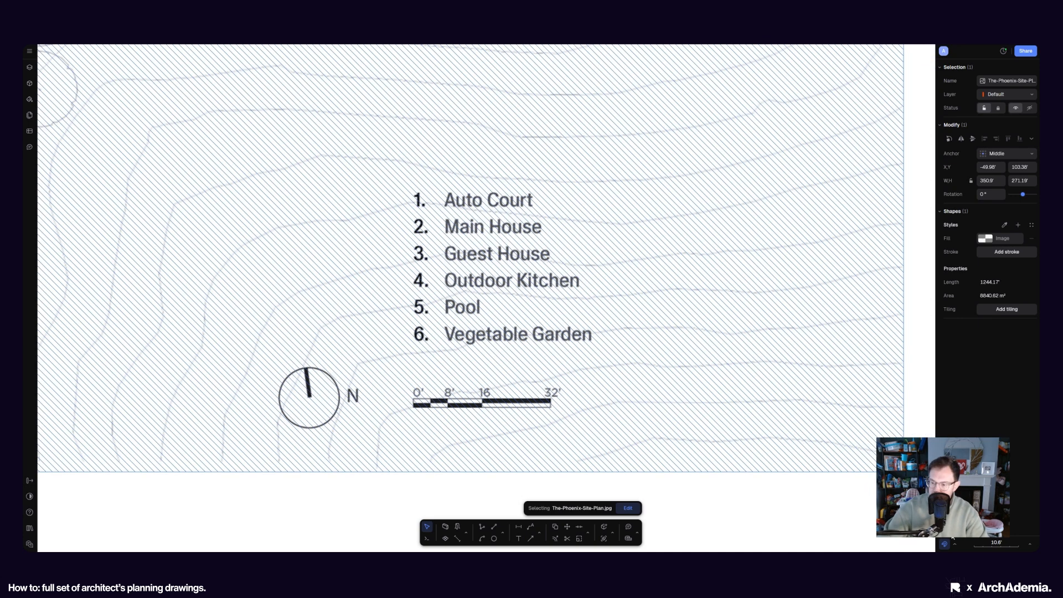
left_click(996, 544)
mouse_move(999, 436)
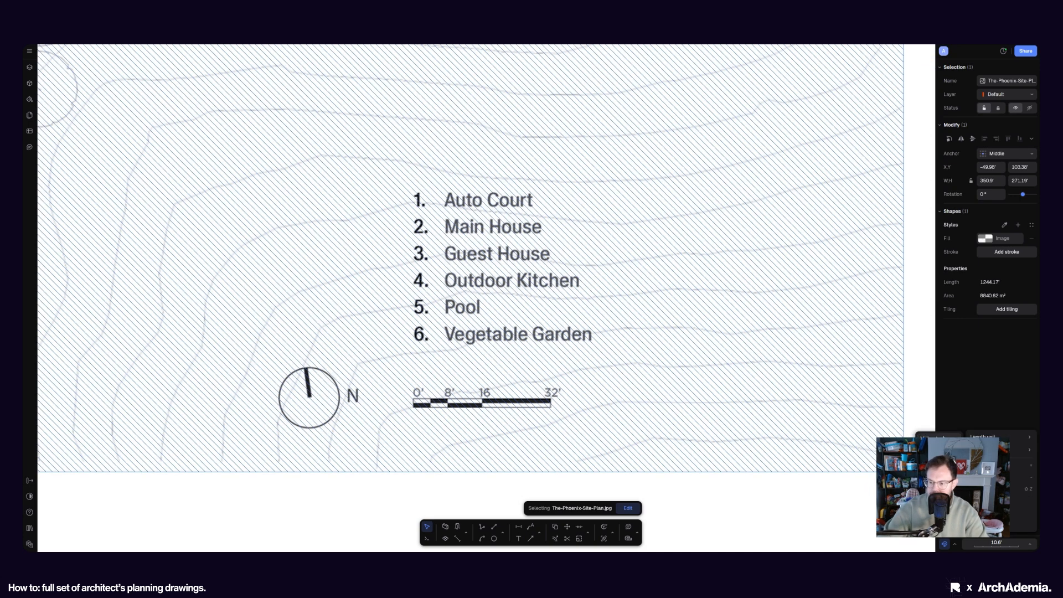
left_click(940, 437)
Step: Measure the scale bar's span from 0' to 8' with a trial line, without placing its end point
scroll(411, 456, "up", 5)
key("l")
scroll(411, 277, "up", 5)
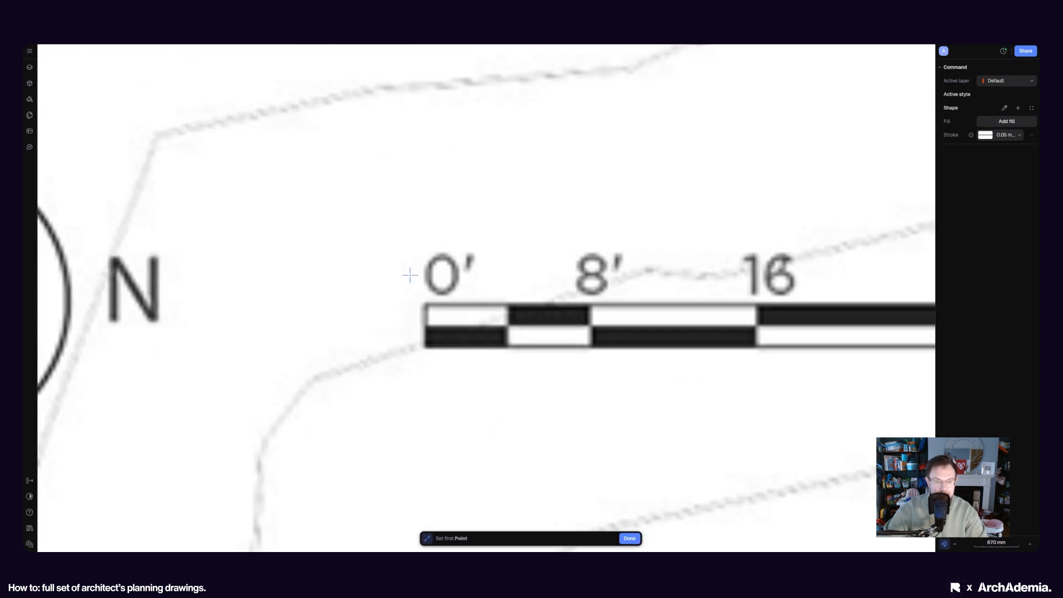
left_click(434, 363)
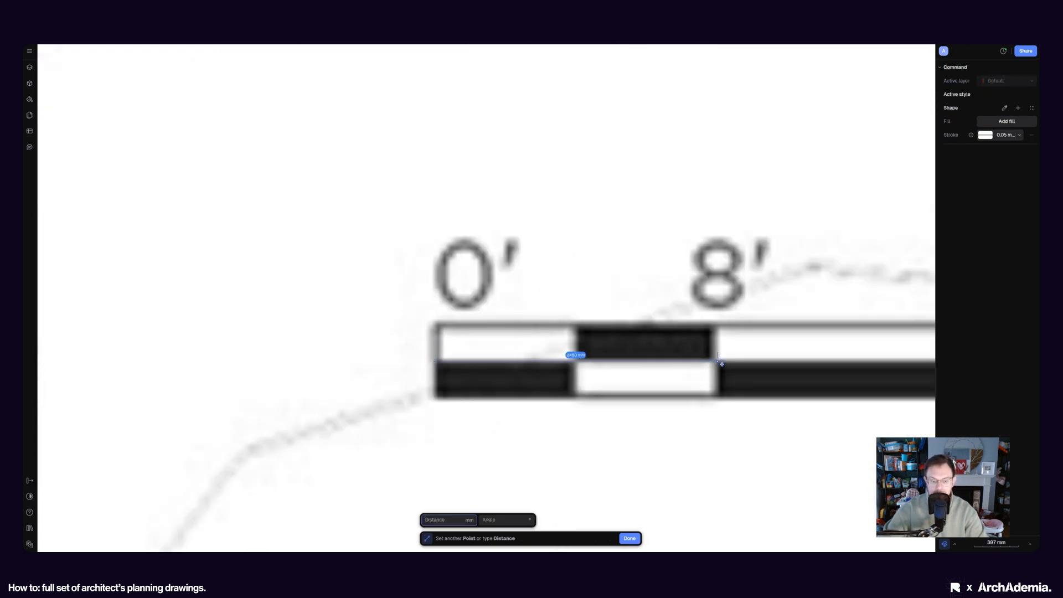
scroll(722, 364, "down", 5)
scroll(626, 392, "up", 7)
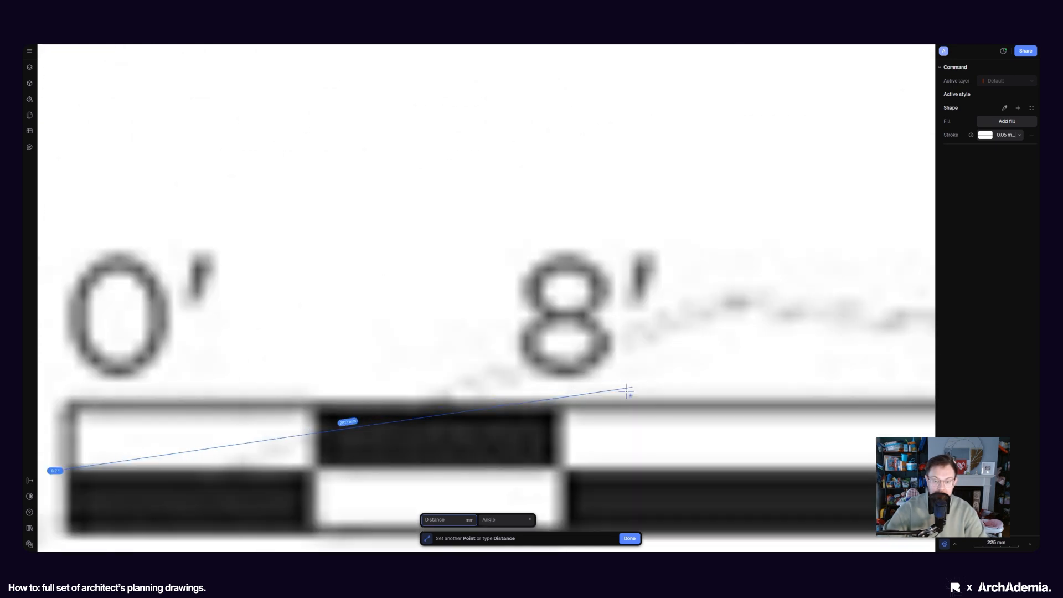
scroll(612, 398, "down", 3)
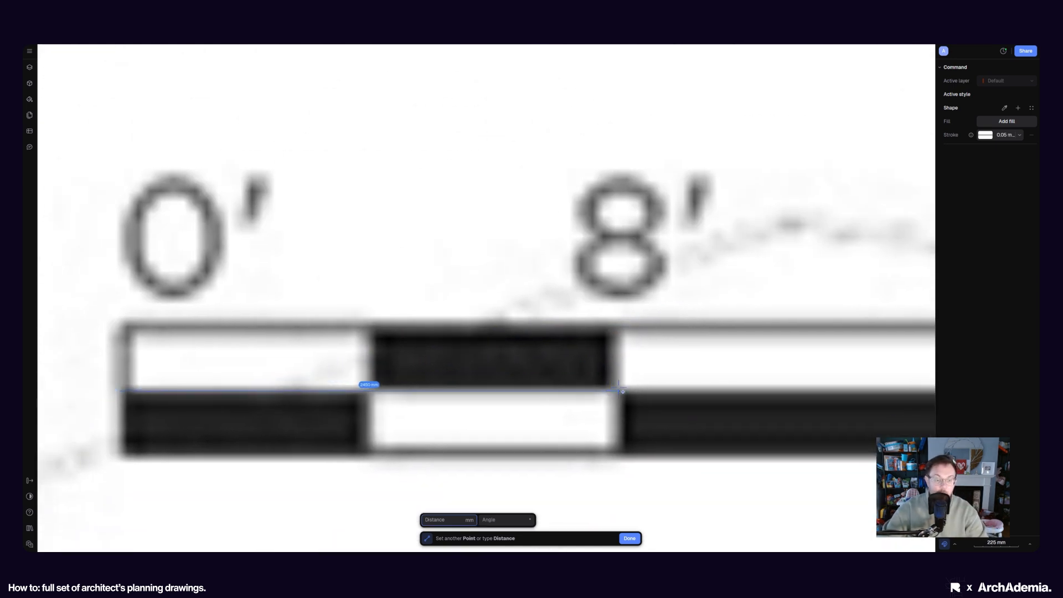
key("Escape")
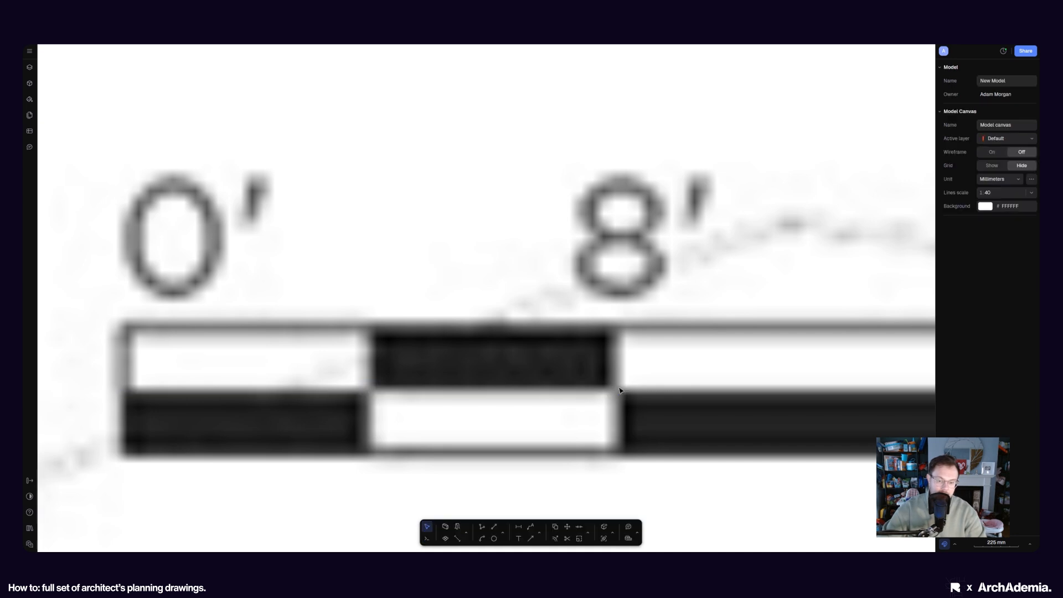
Step: Draw a horizontal check line along the middle of the scale bar from the 0' mark to the 8' mark
scroll(619, 390, "down", 5)
scroll(588, 439, "up", 5)
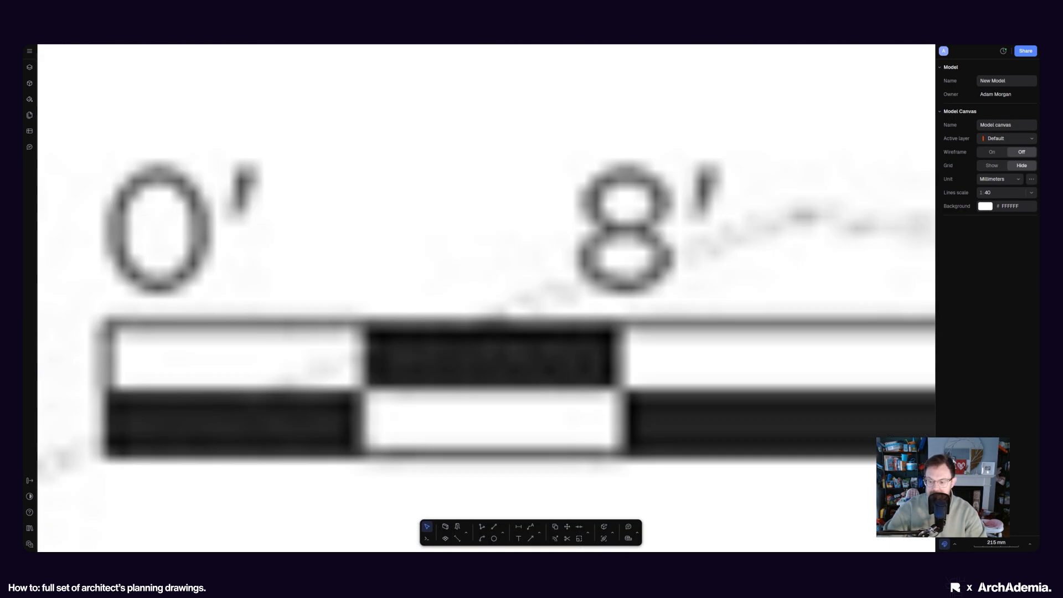
left_click(494, 527)
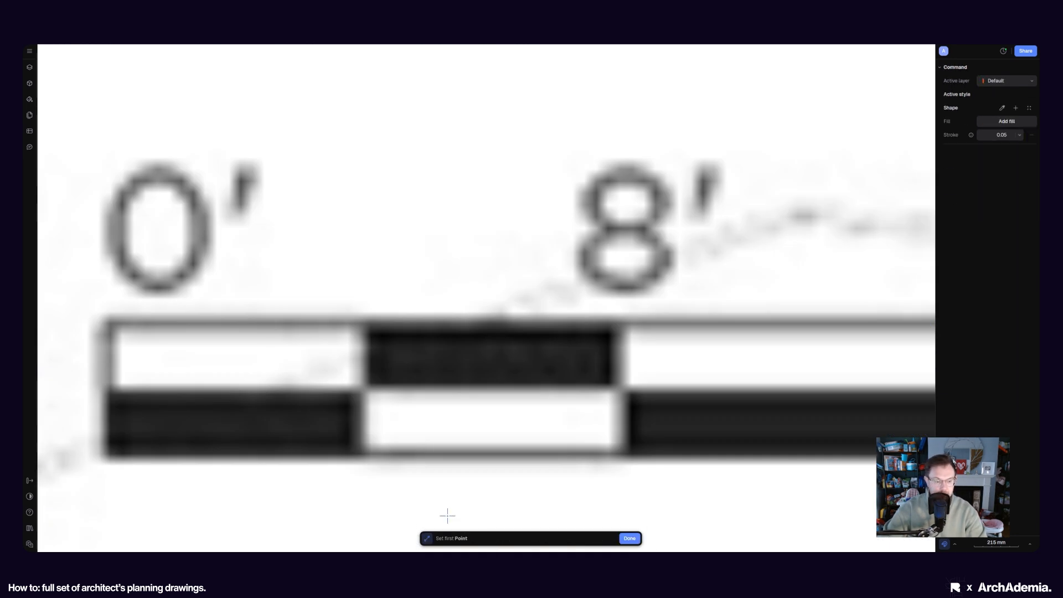
left_click(113, 396)
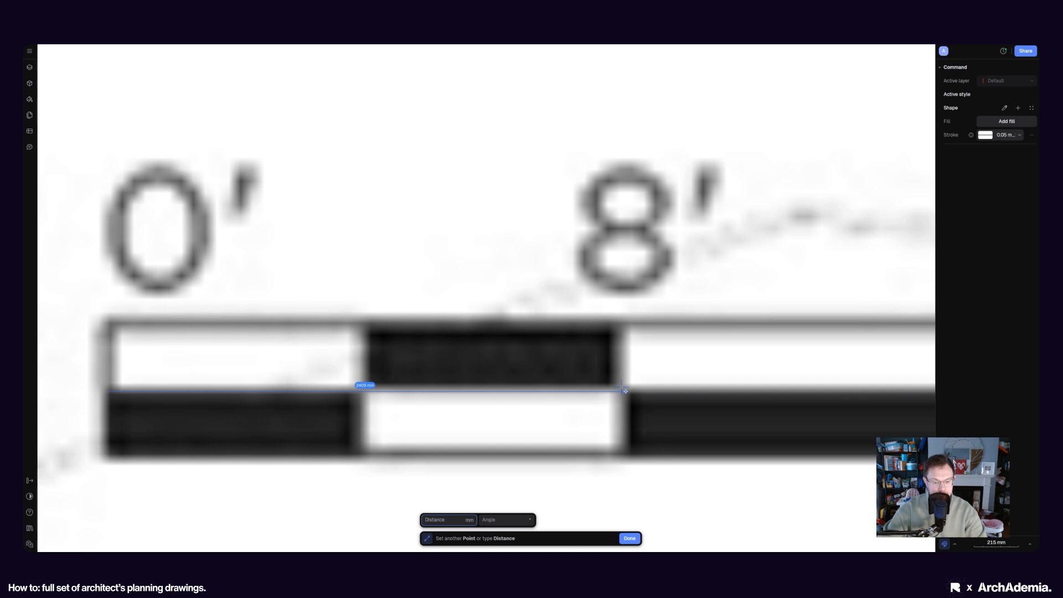
left_click(625, 391)
scroll(625, 391, "down", 15)
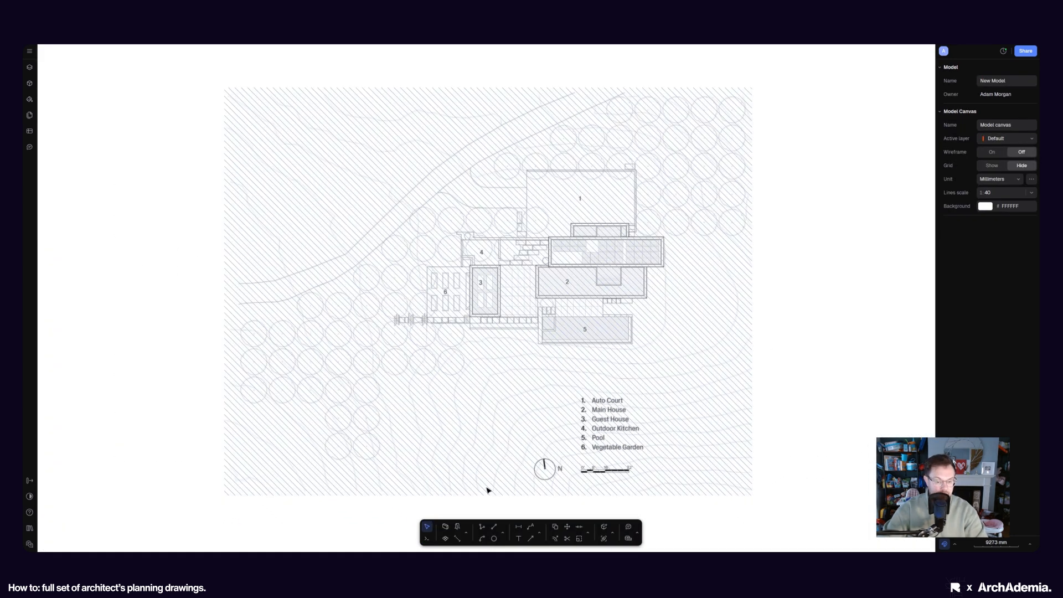
Step: Start a polyline at the left end of the road's upper edge and trace it to the sharp bend where it steepens
left_click(481, 526)
scroll(243, 284, "up", 8)
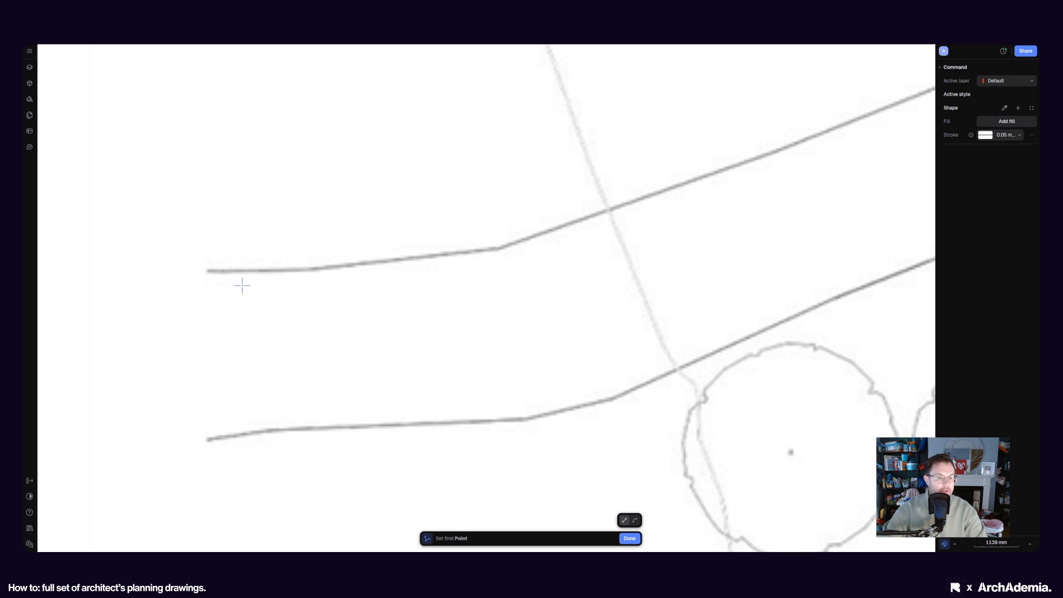
left_click(208, 270)
left_click(314, 270)
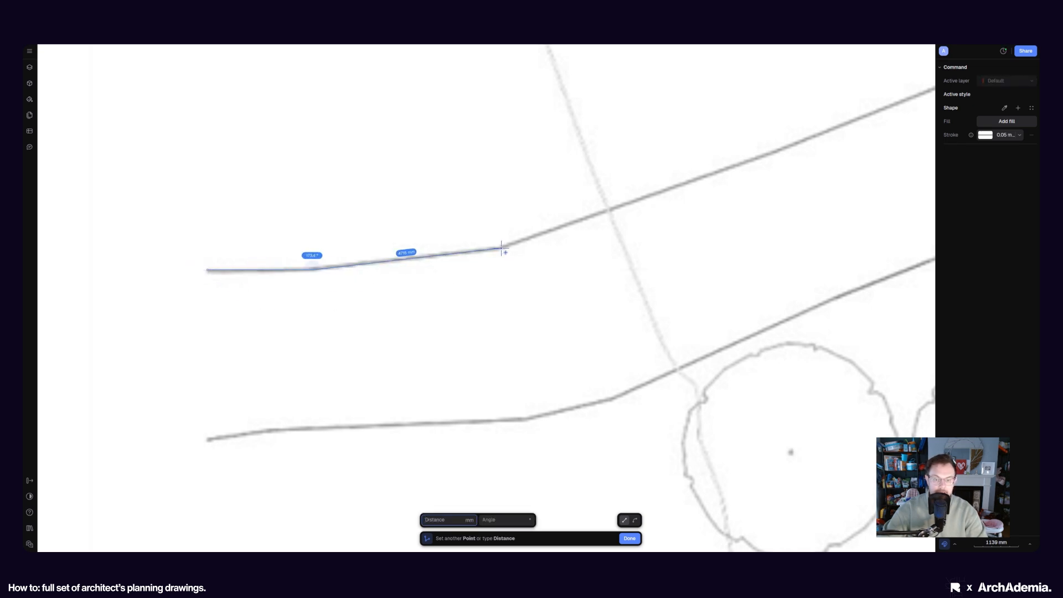
left_click(503, 251)
scroll(554, 244, "down", 3)
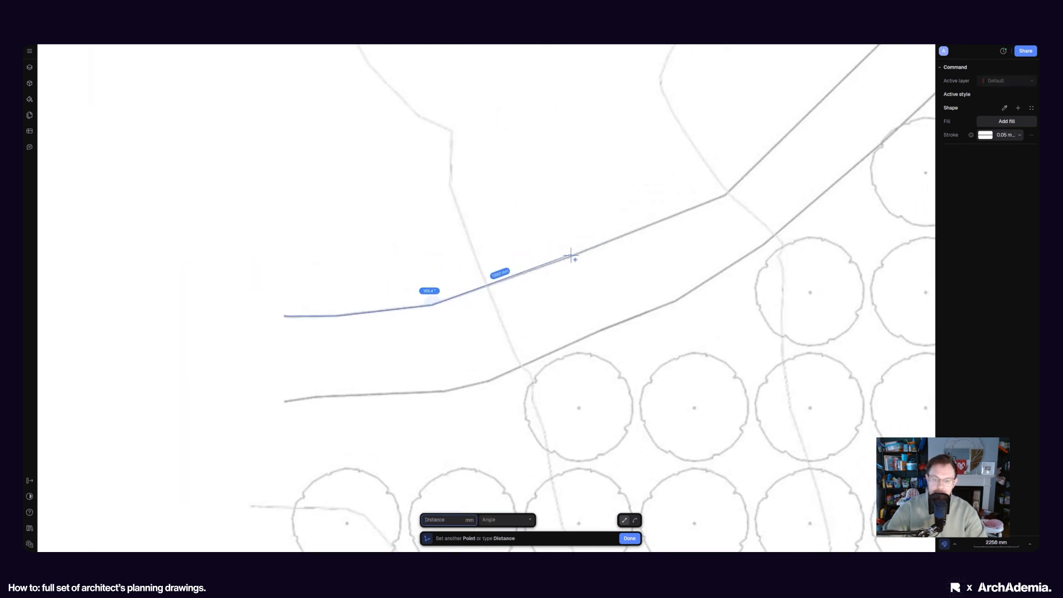
scroll(732, 186, "up", 2)
left_click(719, 204)
scroll(443, 346, "down", 4)
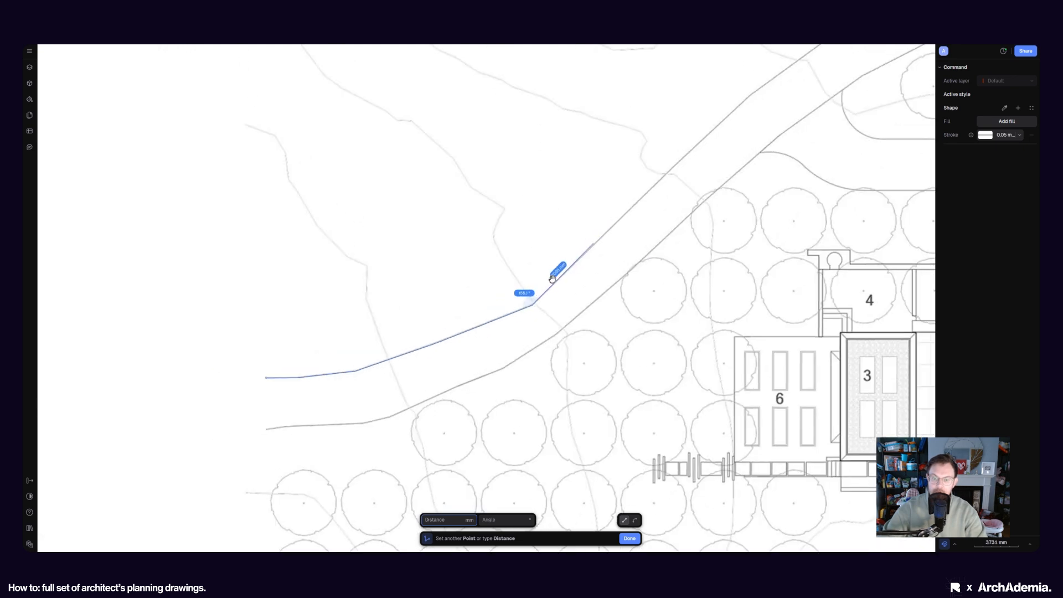
scroll(700, 155, "up", 4)
left_click(515, 299)
Step: Continue the polyline along the road's upper edge through its remaining bends to its upper end and finish the path
middle_click_drag(710, 118, 417, 337)
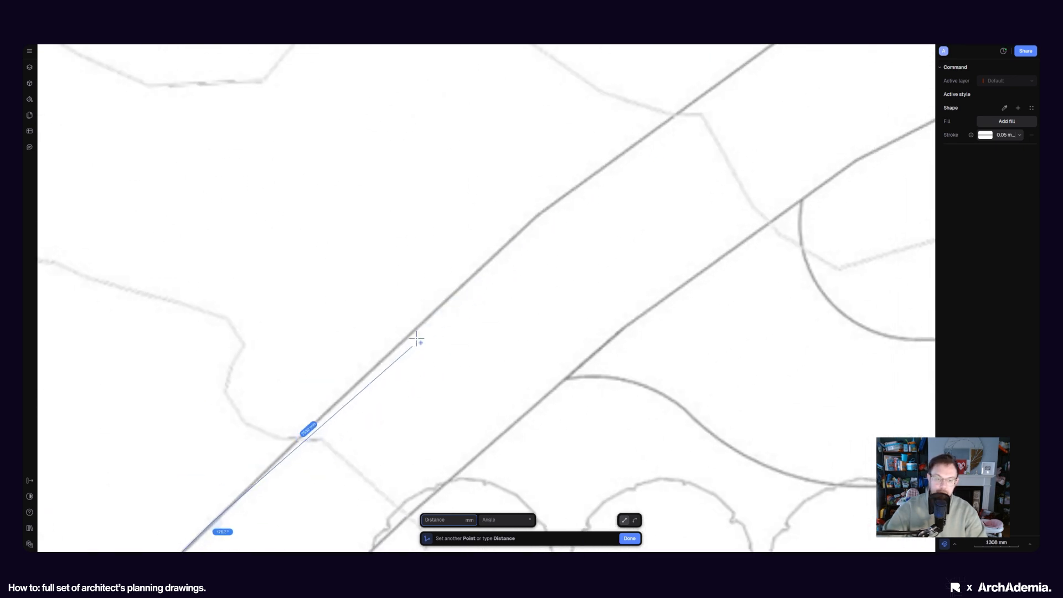
left_click(409, 332)
left_click(536, 216)
middle_click_drag(797, 149, 473, 364)
left_click(446, 260)
middle_click_drag(721, 137, 543, 280)
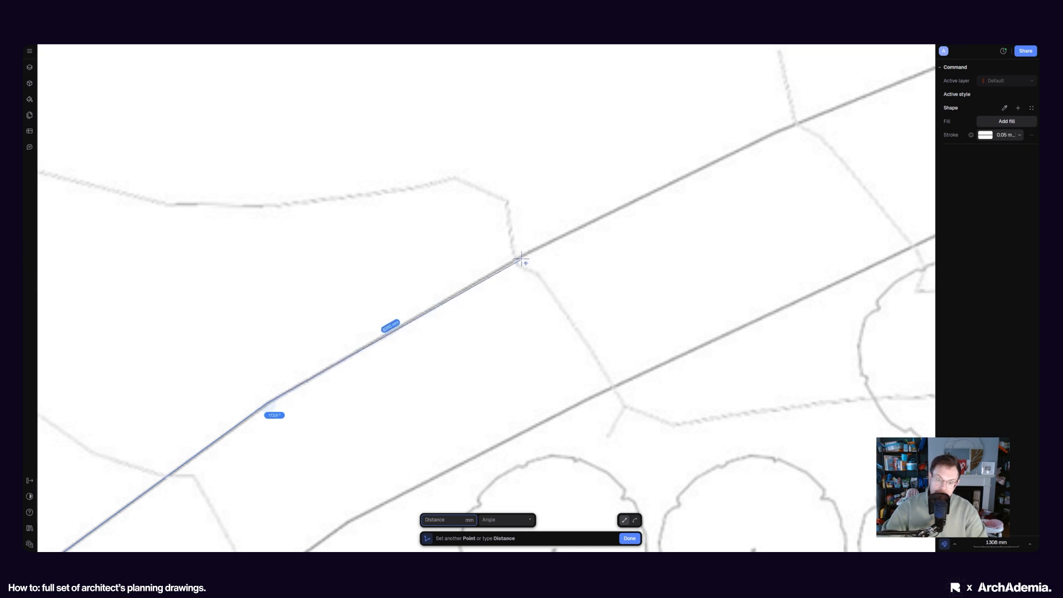
middle_click_drag(735, 206, 472, 349)
left_click(519, 271)
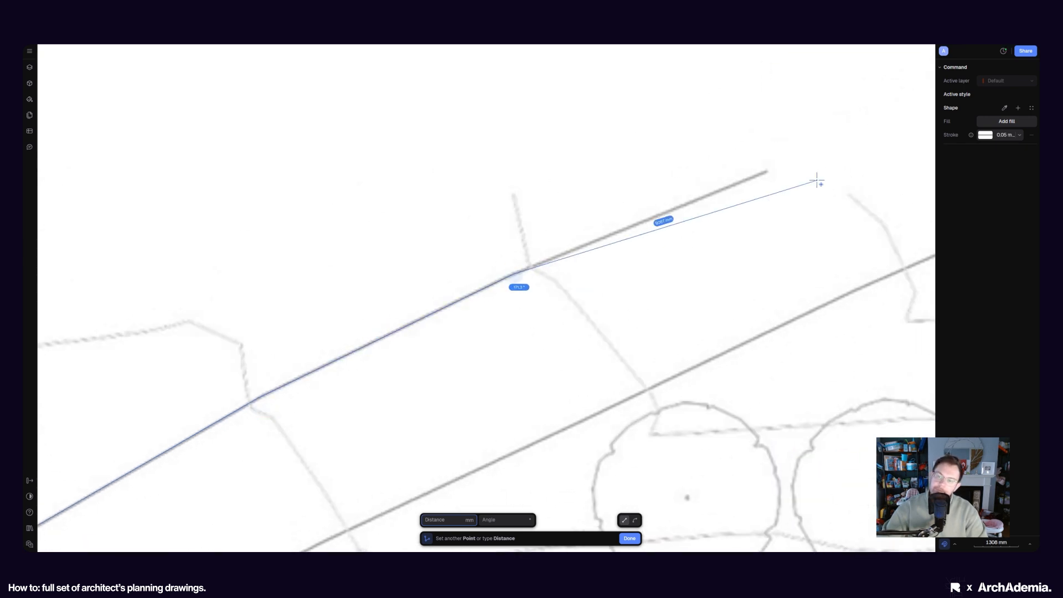
left_click(765, 171)
scroll(614, 186, "down", 5)
key("Return")
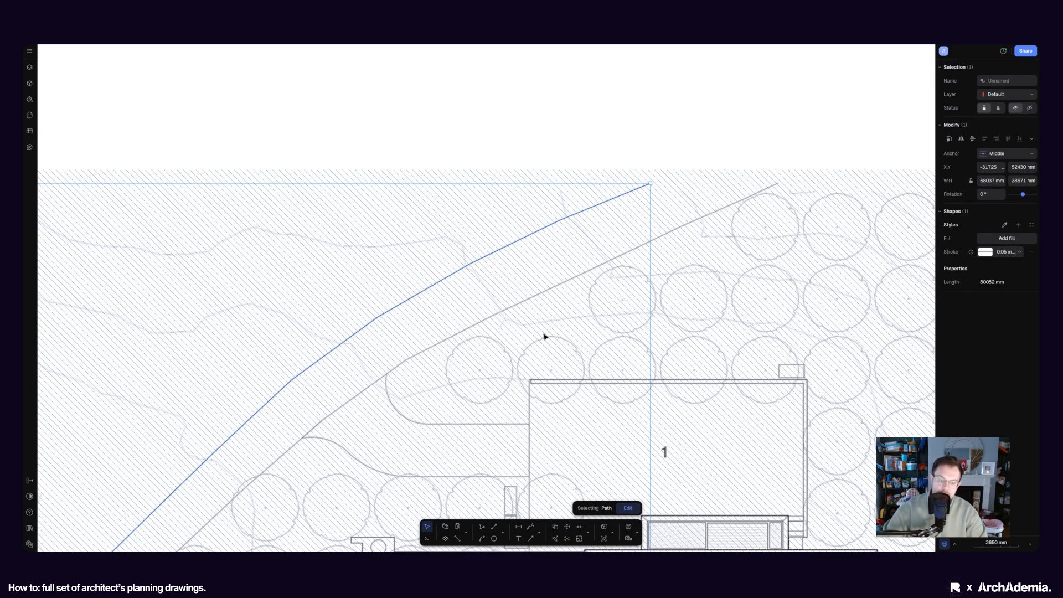
Step: Start a second polyline at the upper end of the road's lower edge and trace its first stretch down past the trees
middle_click_drag(543, 337, 555, 271)
left_click(482, 527)
middle_click_drag(719, 187, 630, 246)
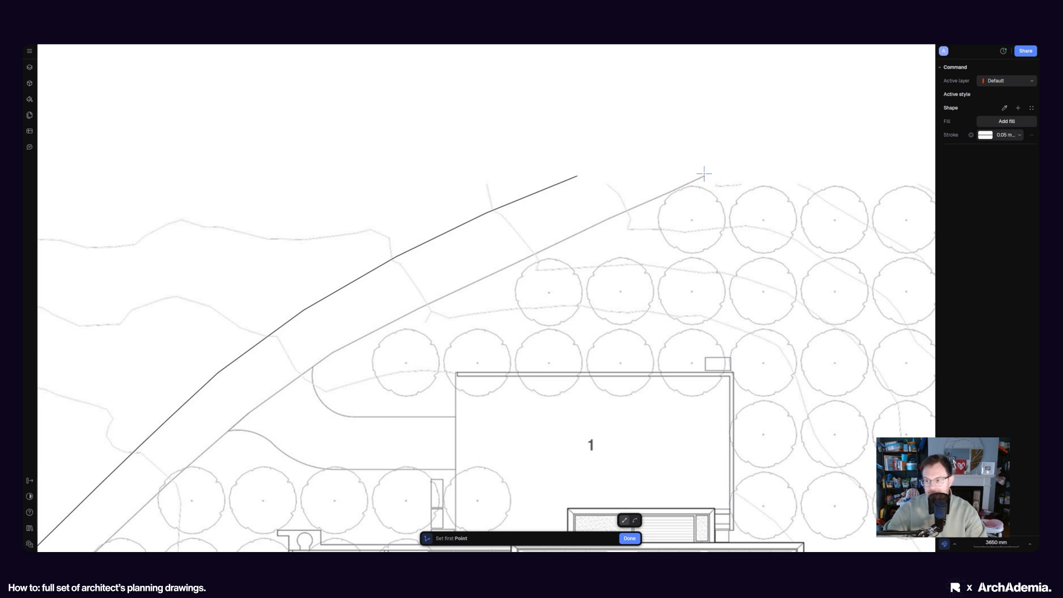
scroll(704, 173, "up", 5)
left_click(708, 201)
scroll(708, 201, "down", 3)
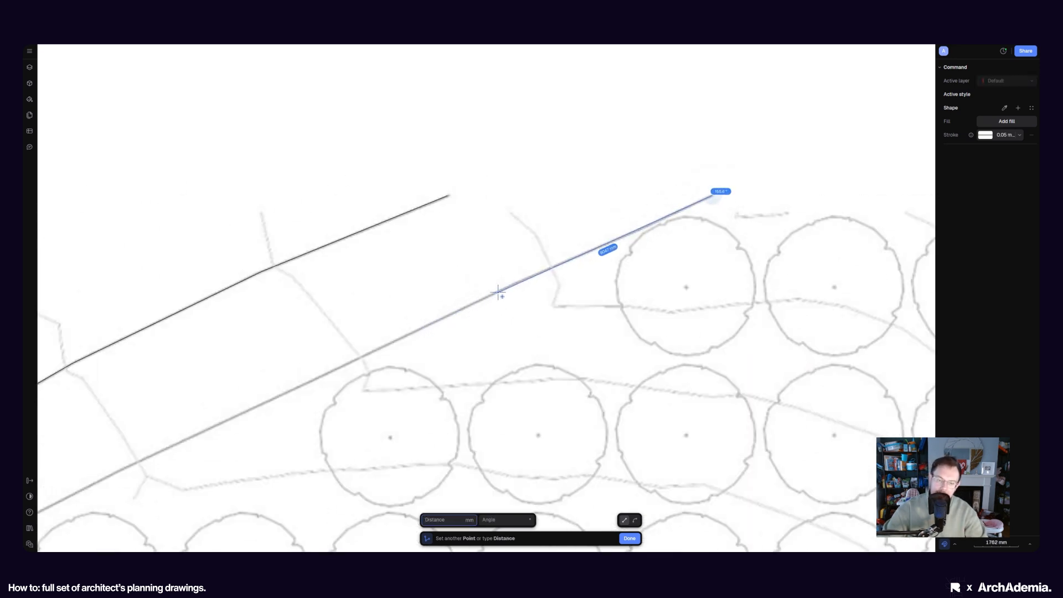
middle_click_drag(289, 393, 531, 273)
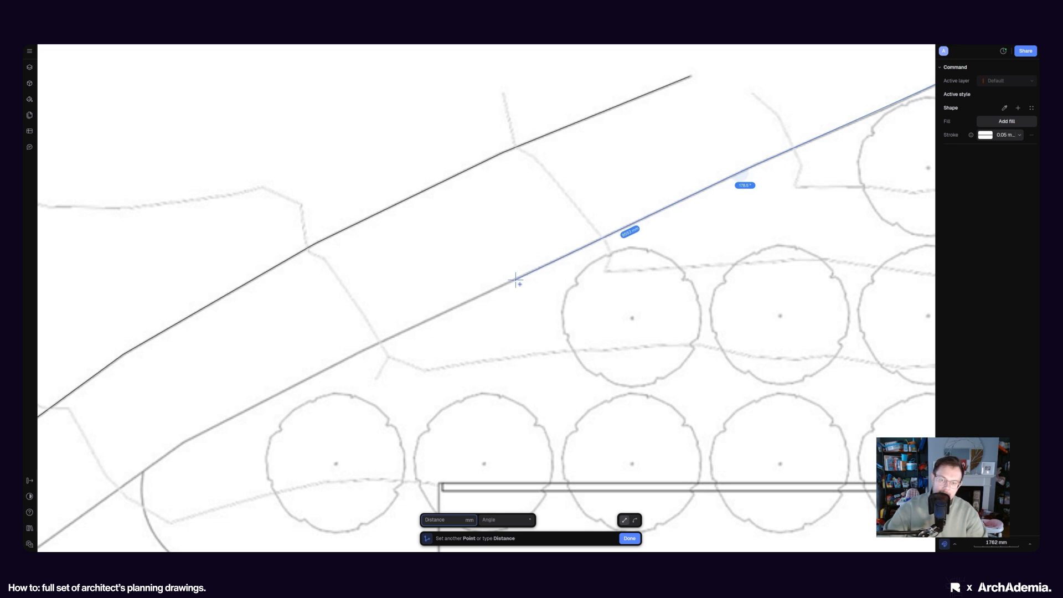
left_click(516, 279)
middle_click_drag(413, 341, 648, 225)
scroll(430, 309, "up", 2)
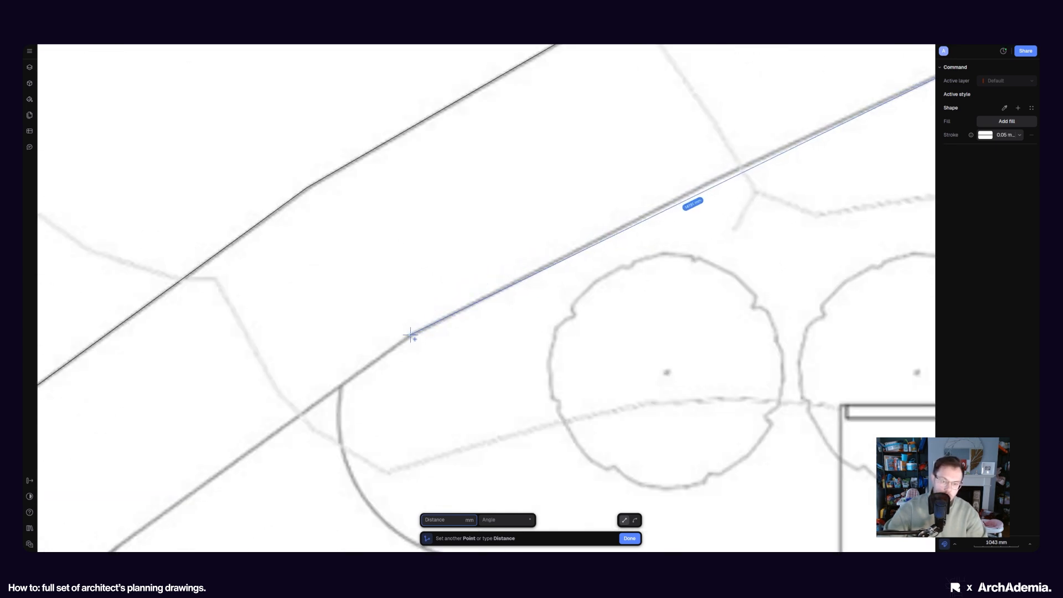
Step: Undo the vertex just placed at the road bend above the driveway entrance and place it again at that bend
left_click(410, 335)
scroll(410, 335, "down", 2)
scroll(470, 328, "down", 2)
key("ctrl+z")
middle_click_drag(607, 240, 571, 263)
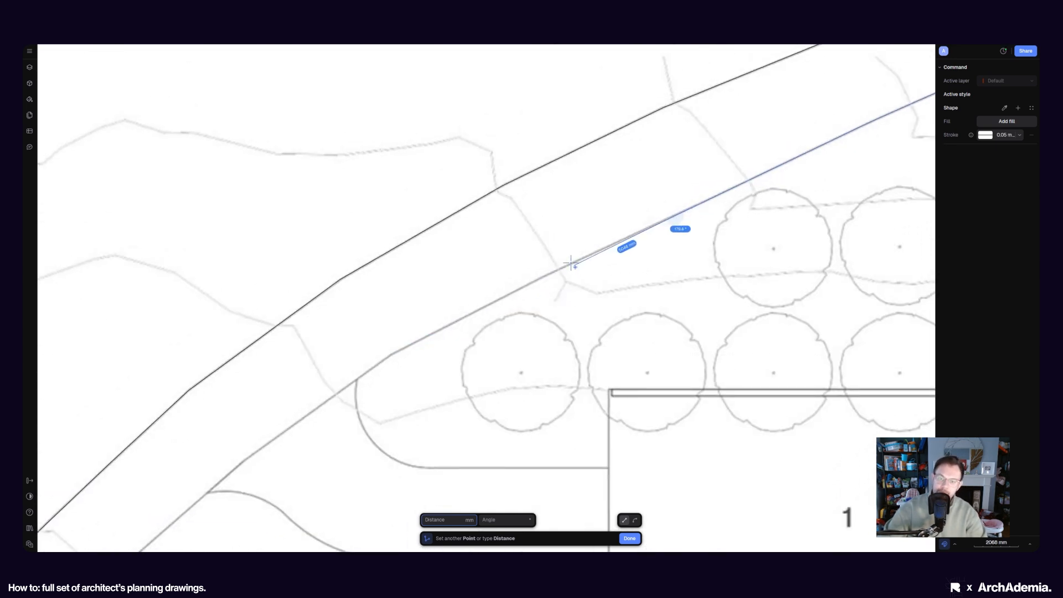
scroll(571, 263, "up", 2)
left_click(278, 417)
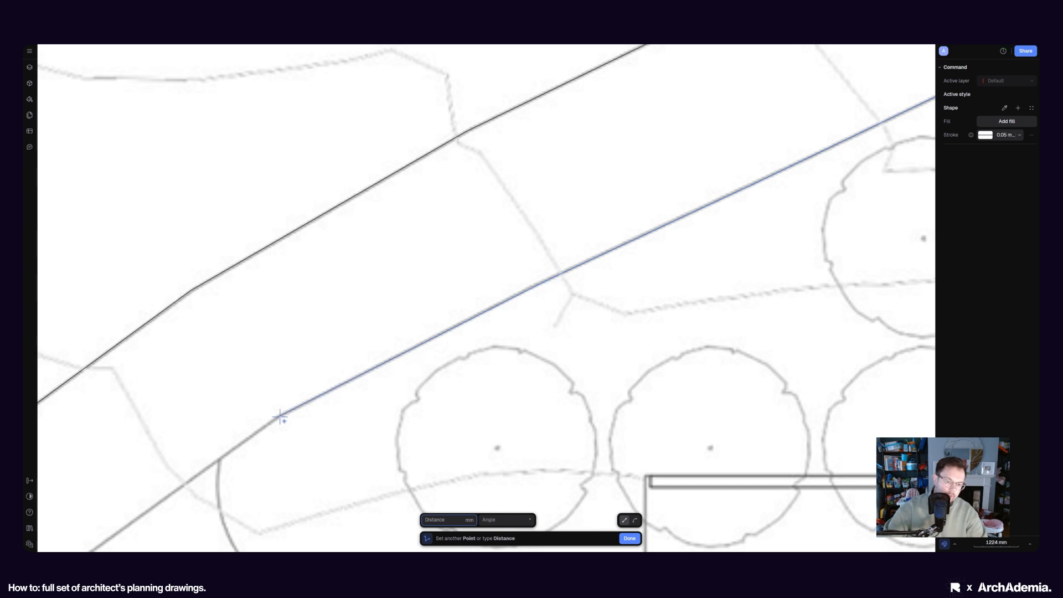
Step: Continue the lower road edge polyline past both driveway curves and along the straight stretch beside the trees
scroll(405, 357, "down", 2)
middle_click_drag(405, 357, 755, 137)
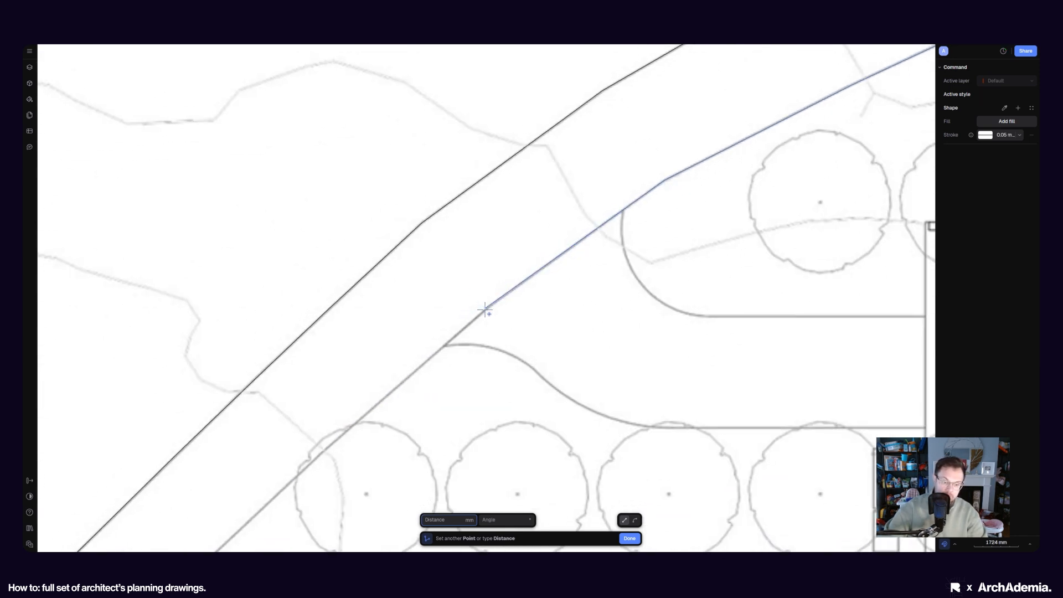
scroll(485, 310, "down", 2)
middle_click_drag(443, 338, 523, 276)
scroll(557, 277, "up", 2)
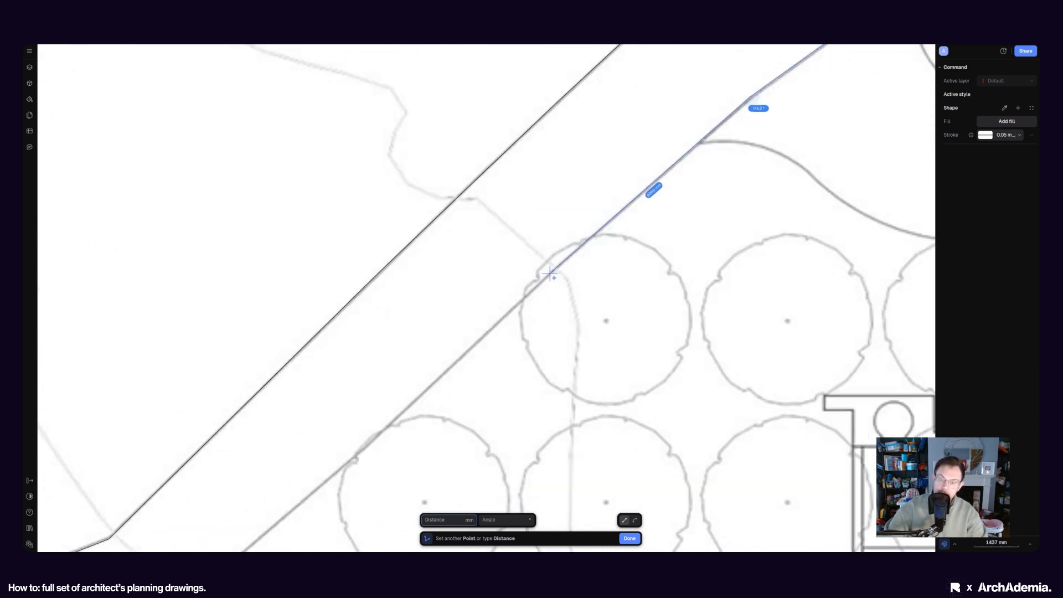
left_click(550, 274)
left_click(370, 444)
Step: Trace the lower road edge through the bends where it flattens out, beside the left rows of trees
middle_click_drag(434, 395, 631, 231)
left_click(368, 452)
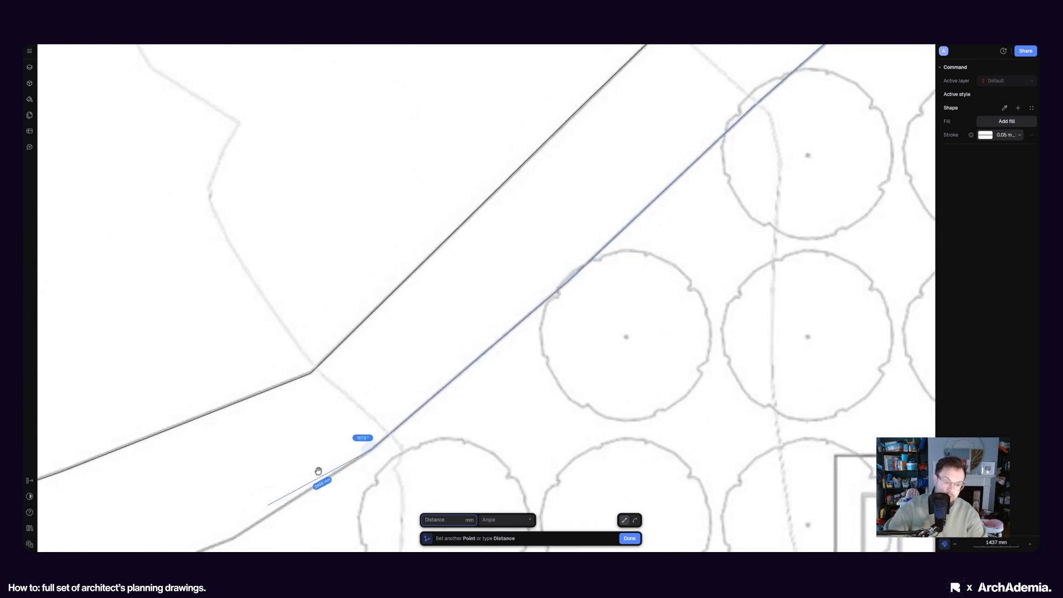
middle_click_drag(318, 476, 596, 329)
left_click(612, 317)
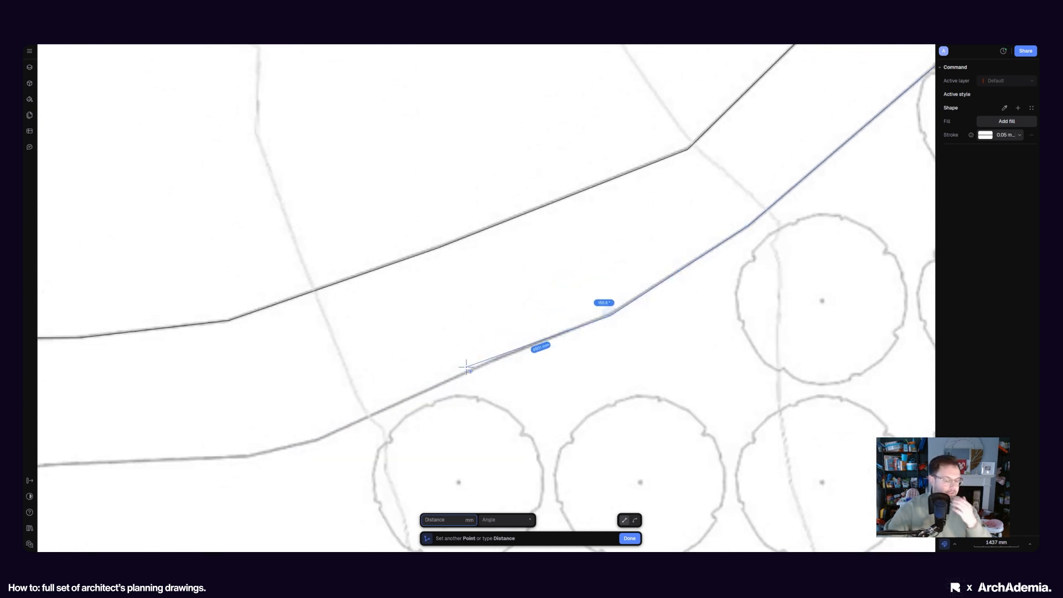
left_click(316, 440)
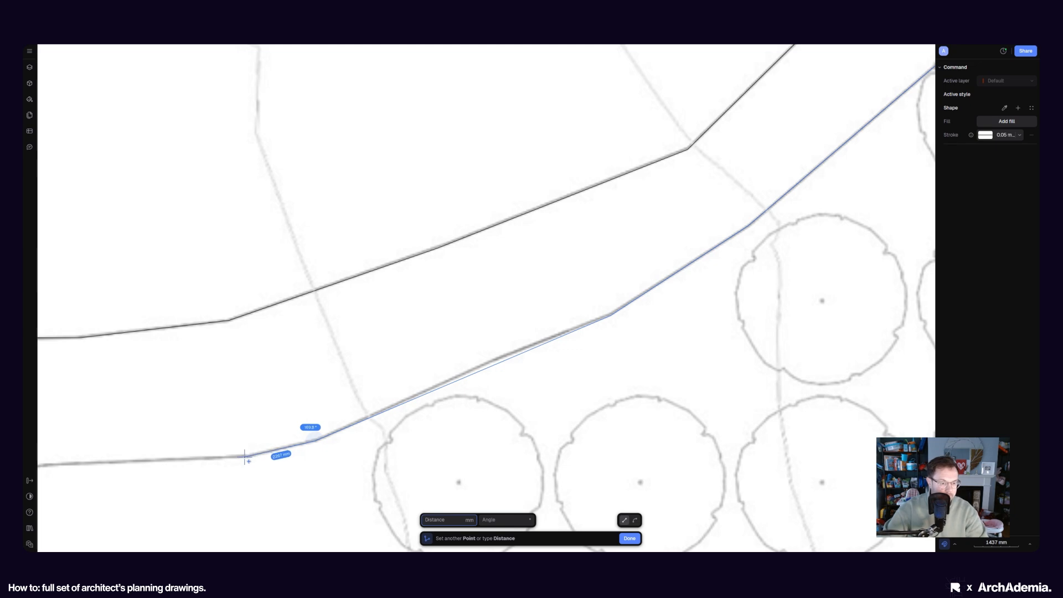
Step: Trace the lower road edge to its left end, finish the path and deselect it
scroll(246, 457, "down", 5)
scroll(498, 357, "up", 8)
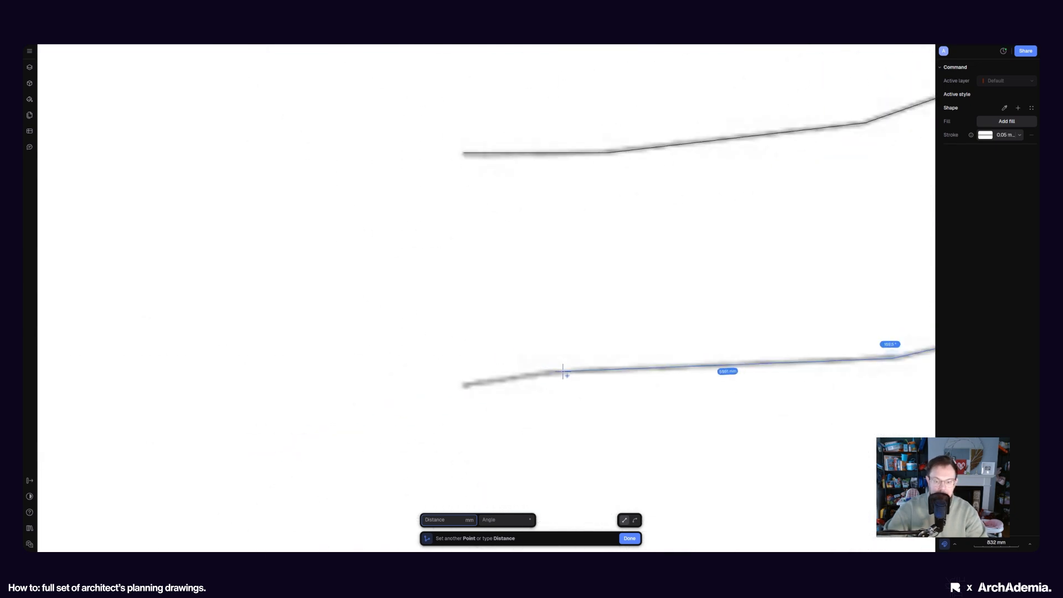
left_click(564, 371)
left_click(463, 385)
key("Return")
scroll(261, 337, "down", 8)
scroll(371, 345, "down", 2)
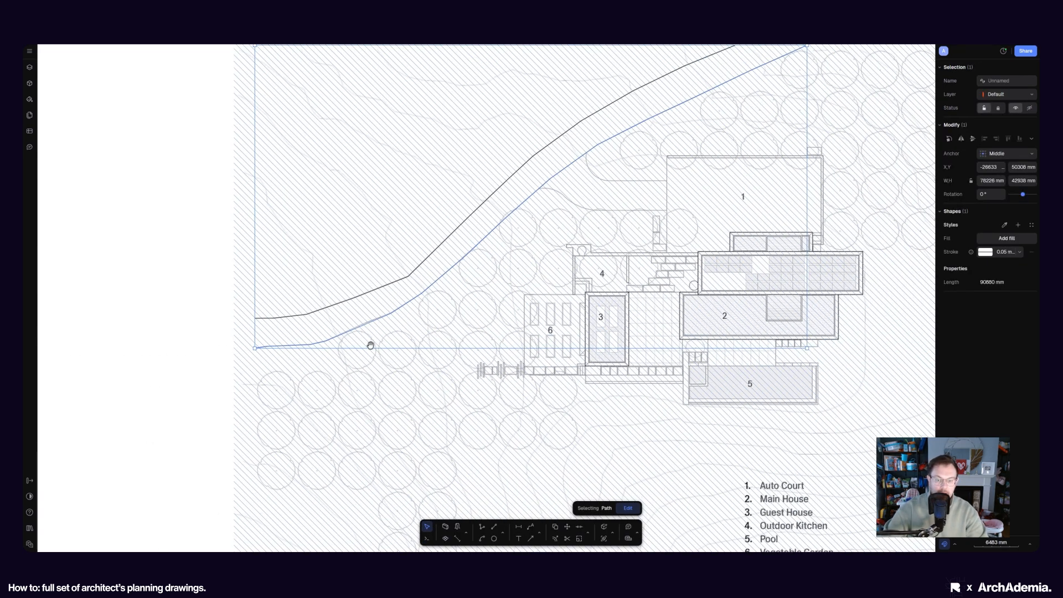
middle_click_drag(370, 345, 323, 344)
left_click(135, 340)
scroll(135, 339, "down", 3)
middle_click_drag(281, 311, 290, 288)
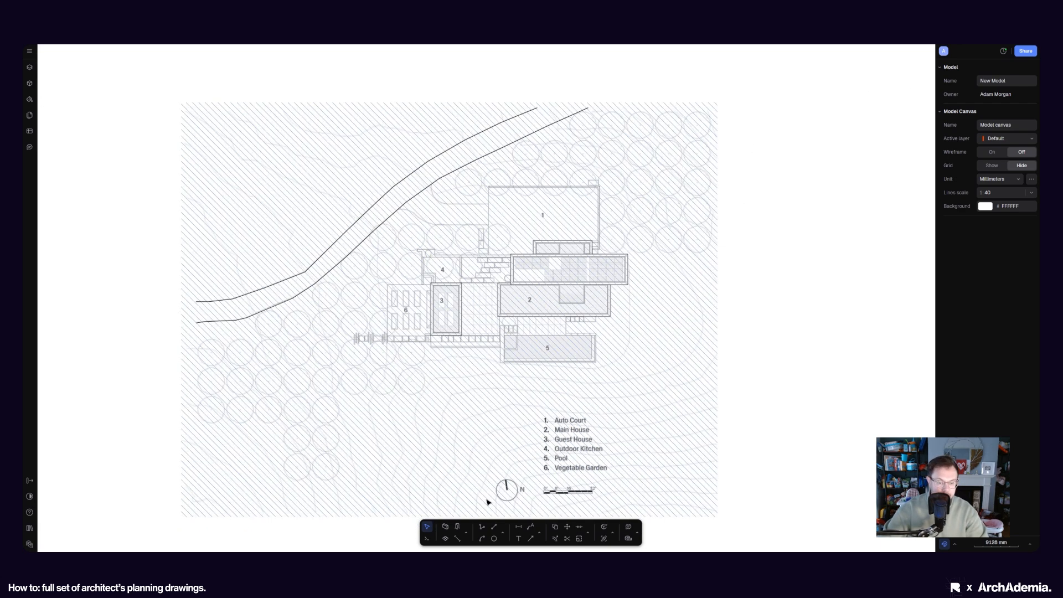
left_click(483, 528)
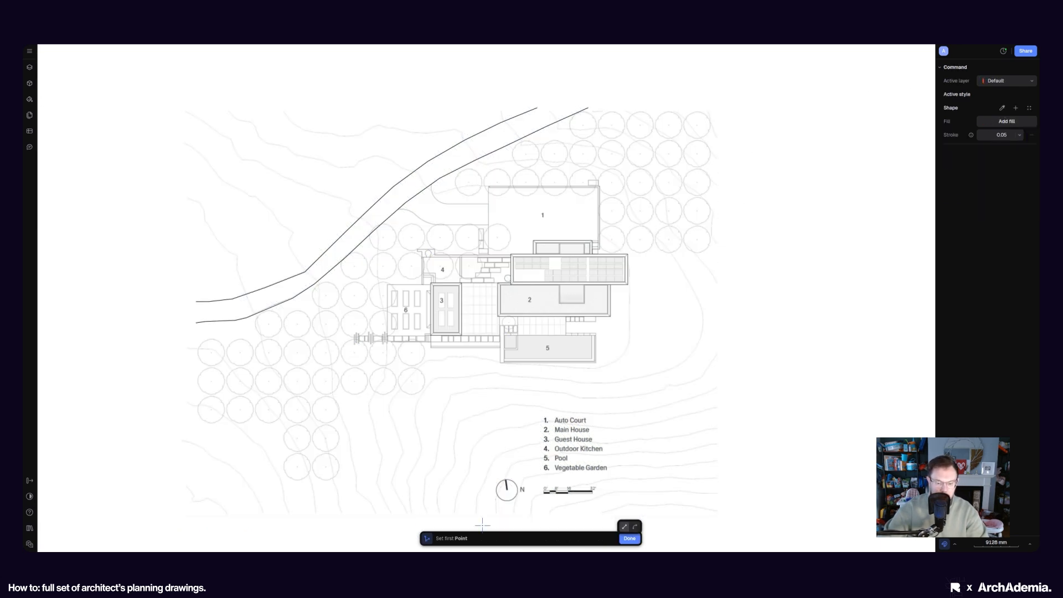
scroll(329, 309, "down", 2)
scroll(270, 288, "up", 3)
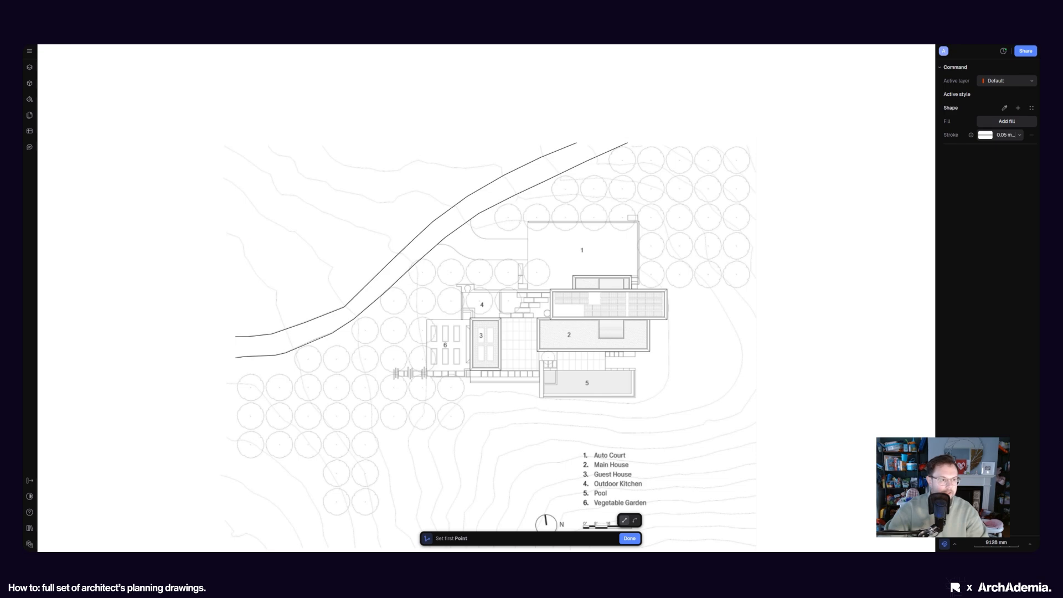
key("Escape")
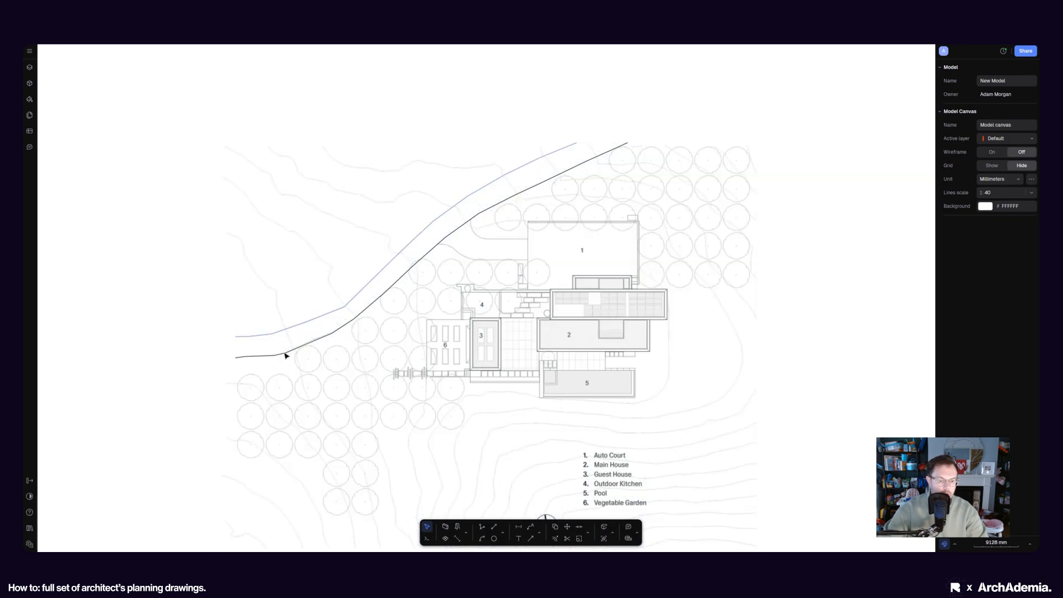
left_click(261, 336)
left_click(175, 353)
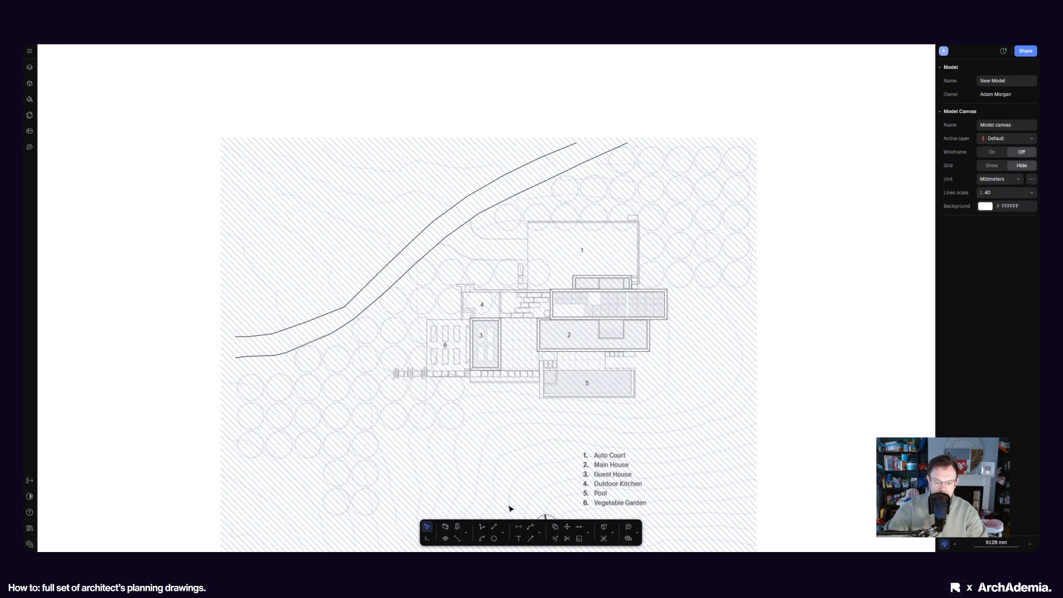
Step: Start a polyline at the upper end of the leftmost contour line above the road and trace it to its sharp corner
left_click(483, 528)
scroll(389, 382, "down", 1)
scroll(202, 183, "up", 3)
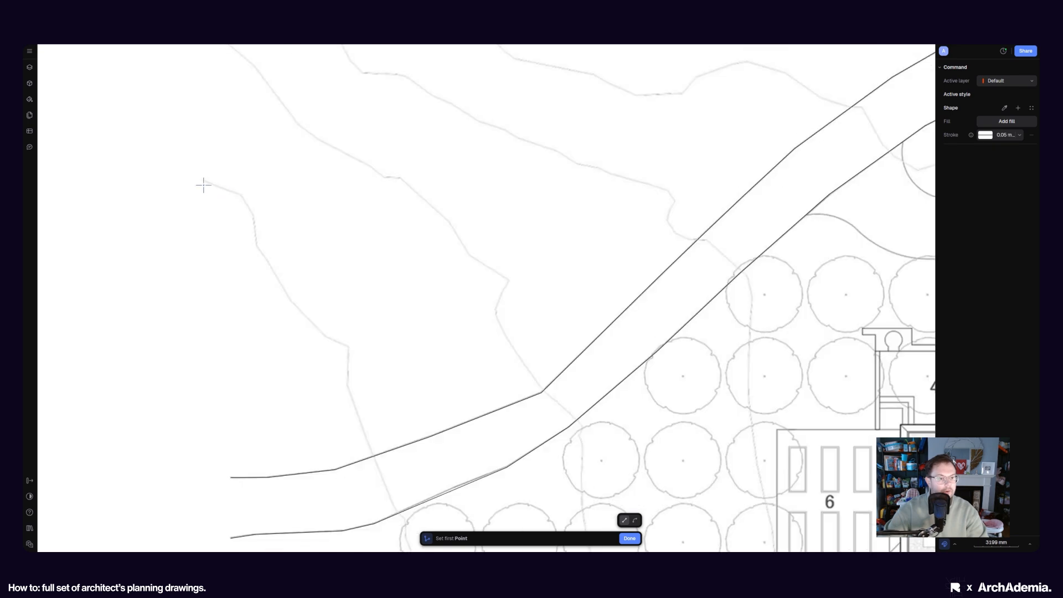
scroll(210, 188, "up", 2)
left_click(260, 227)
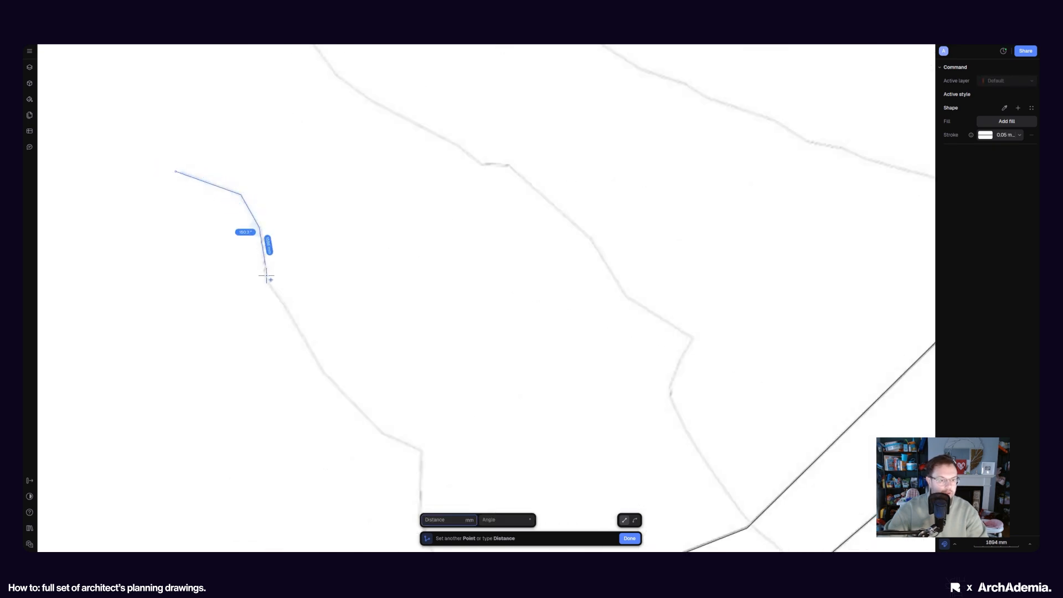
left_click(266, 281)
left_click(324, 372)
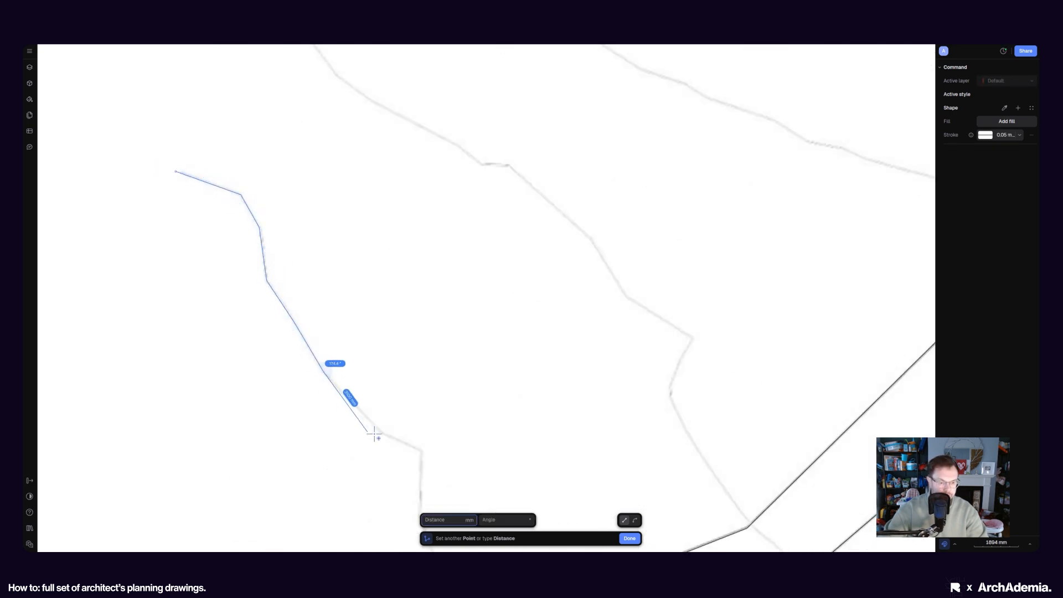
left_click(421, 449)
Step: Continue the contour polyline from its sharp corner down across both edges of the road
scroll(413, 373, "down", 5)
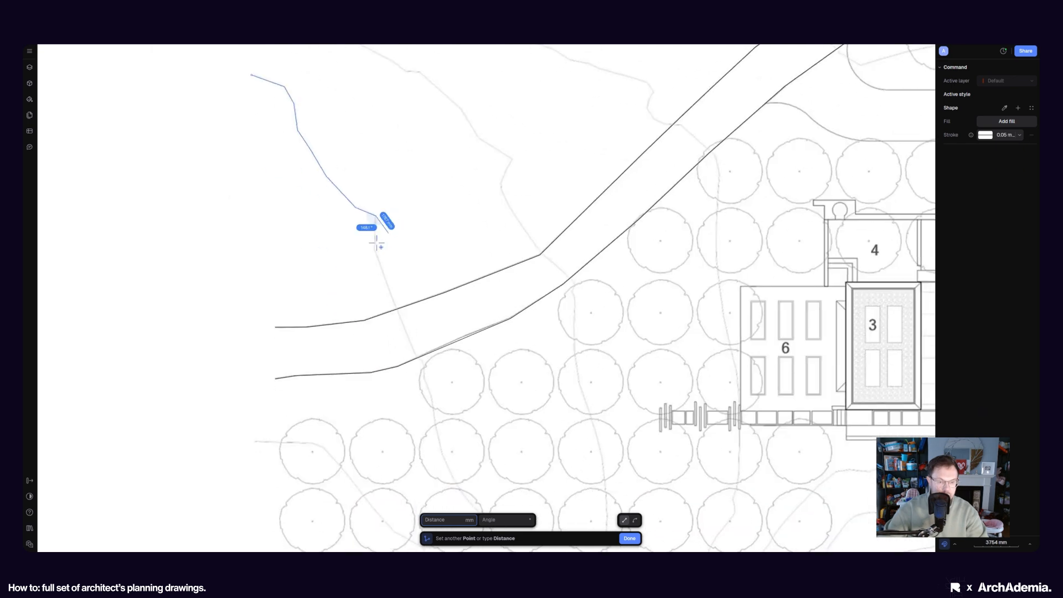
scroll(380, 245, "up", 5)
left_click(375, 254)
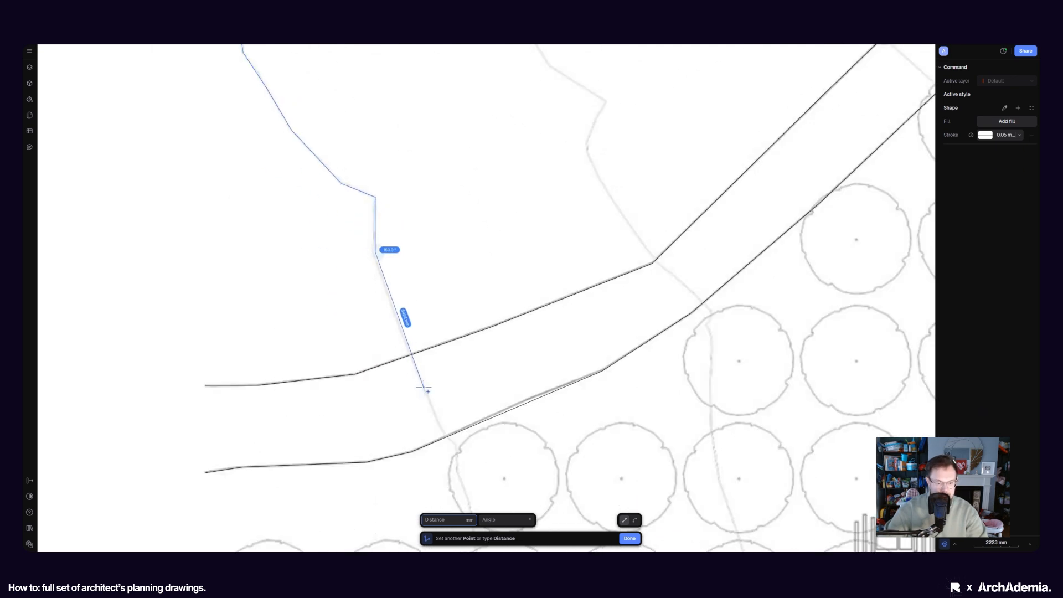
left_click(423, 387)
scroll(443, 441, "up", 5)
left_click(459, 428)
left_click(497, 459)
scroll(409, 253, "down", 4)
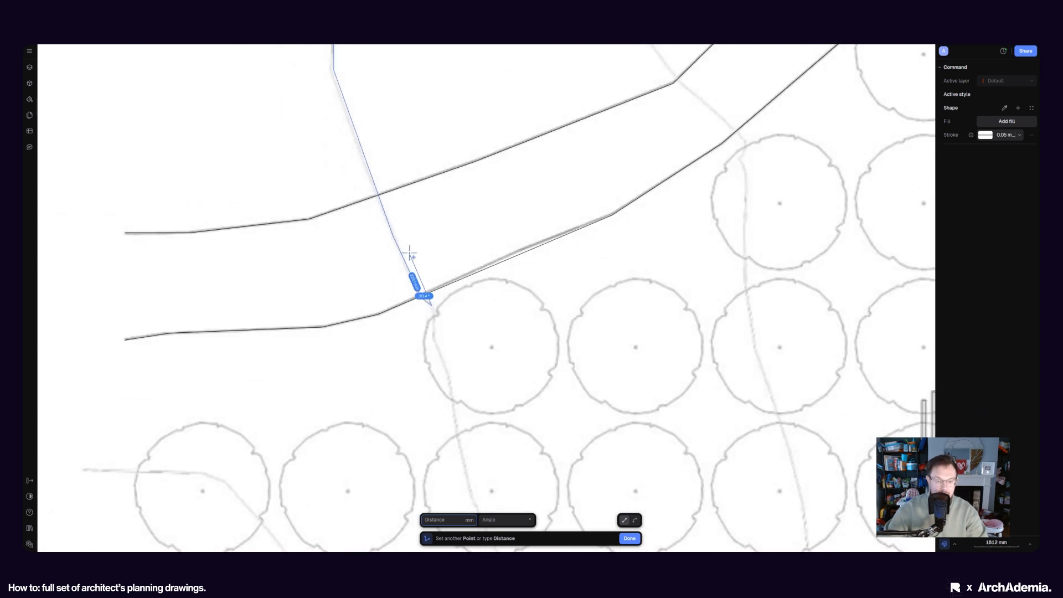
Step: Continue the leftmost contour polyline below the road, tracing it down through the upper rows of trees
scroll(409, 253, "down", 2)
scroll(423, 288, "up", 5)
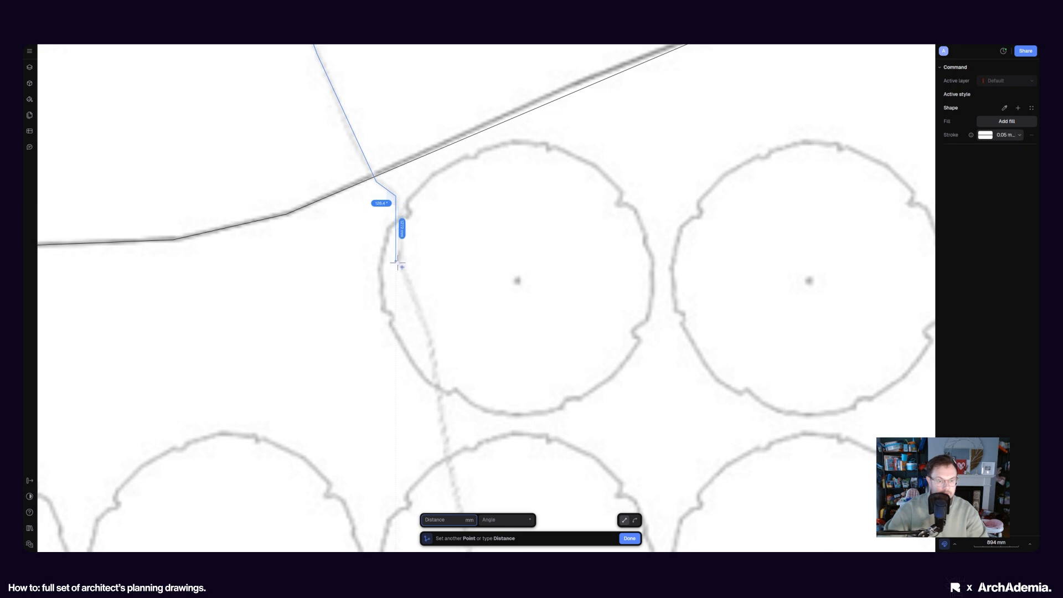
left_click(434, 353)
scroll(344, 214, "down", 4)
scroll(325, 238, "up", 4)
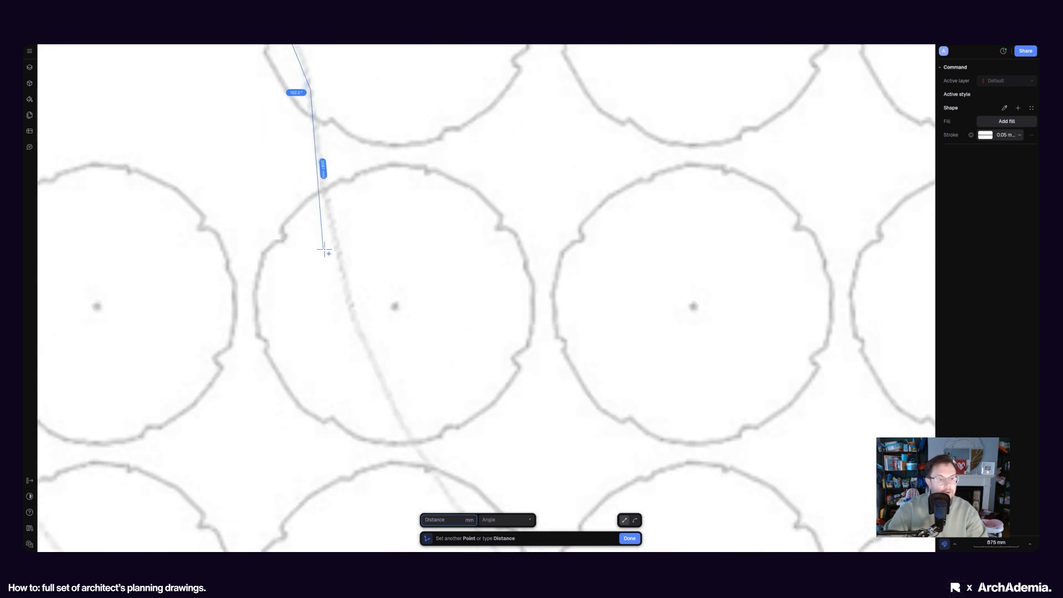
left_click(358, 329)
scroll(360, 332, "down", 4)
scroll(362, 335, "up", 2)
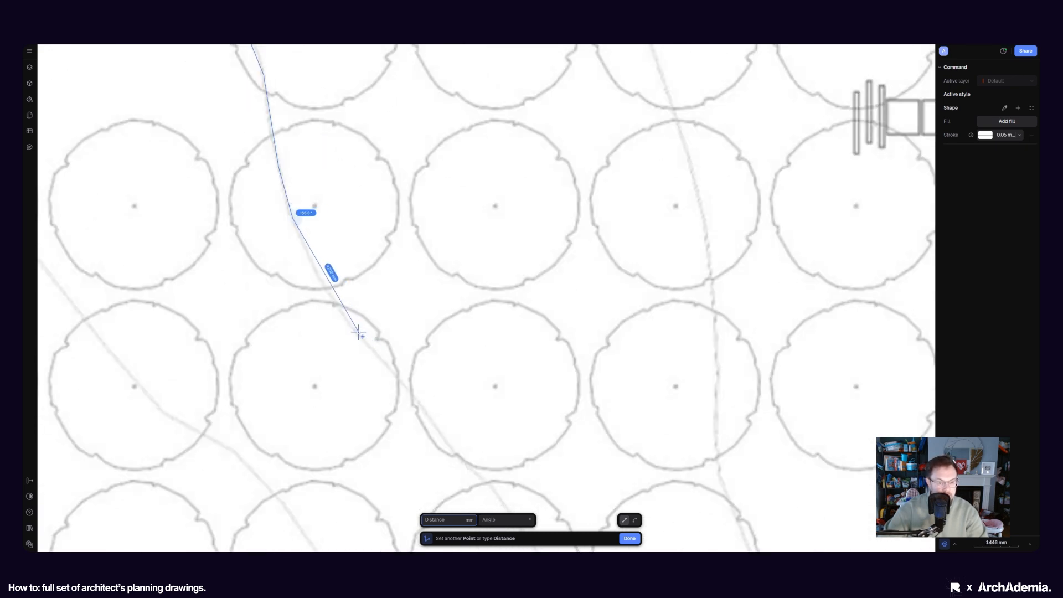
left_click(342, 317)
Step: Trace the contour diagonally through the next trees to its bend beside the centre of the second-lowest tree
scroll(310, 222, "down", 4)
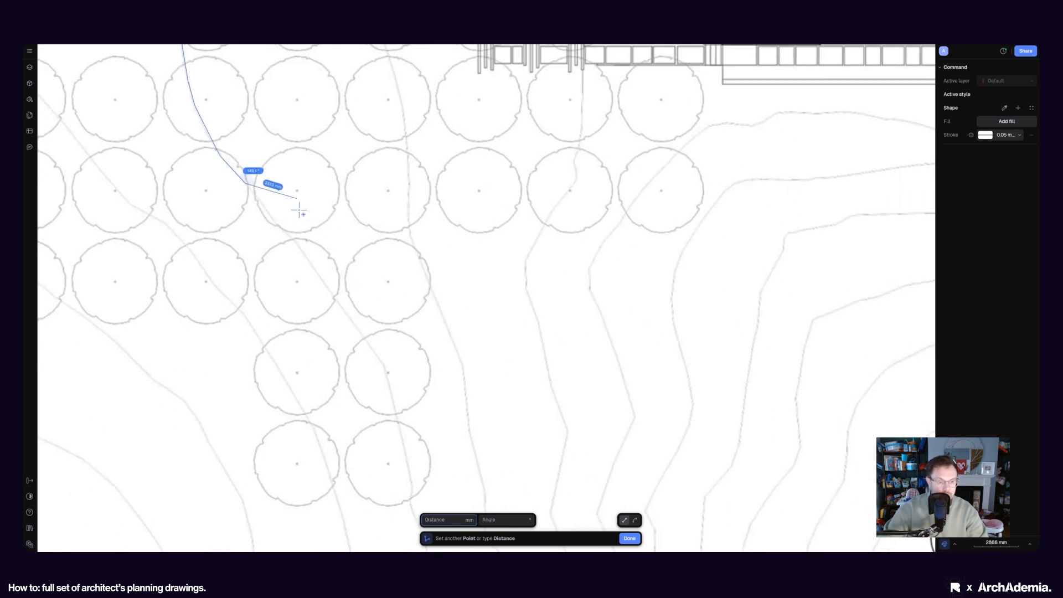
scroll(292, 232, "up", 3)
left_click(254, 219)
left_click(268, 236)
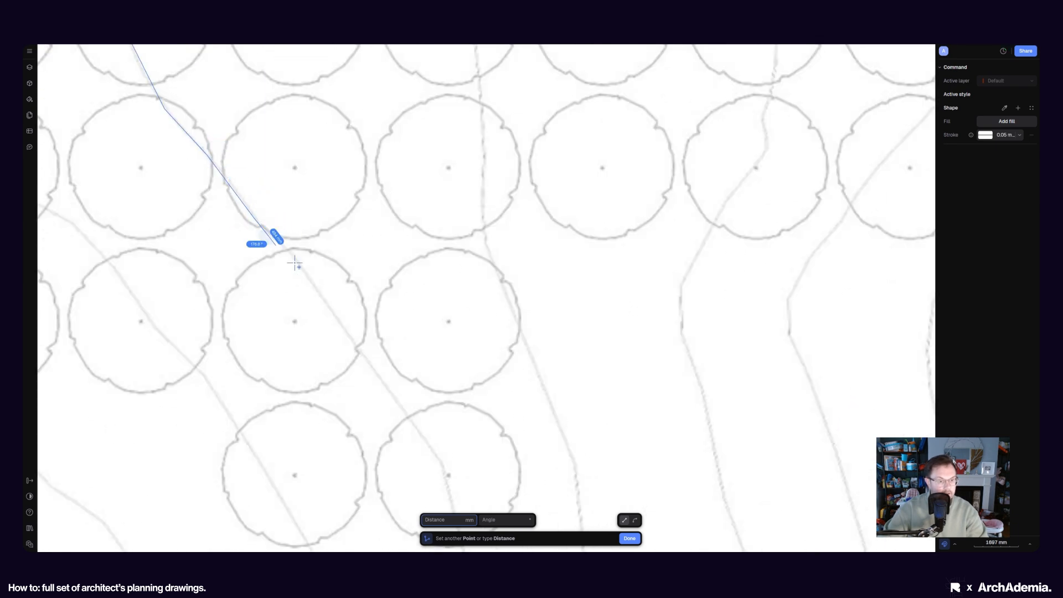
left_click(302, 267)
scroll(405, 339, "down", 2)
middle_click_drag(405, 339, 331, 186)
scroll(359, 293, "up", 3)
left_click(357, 261)
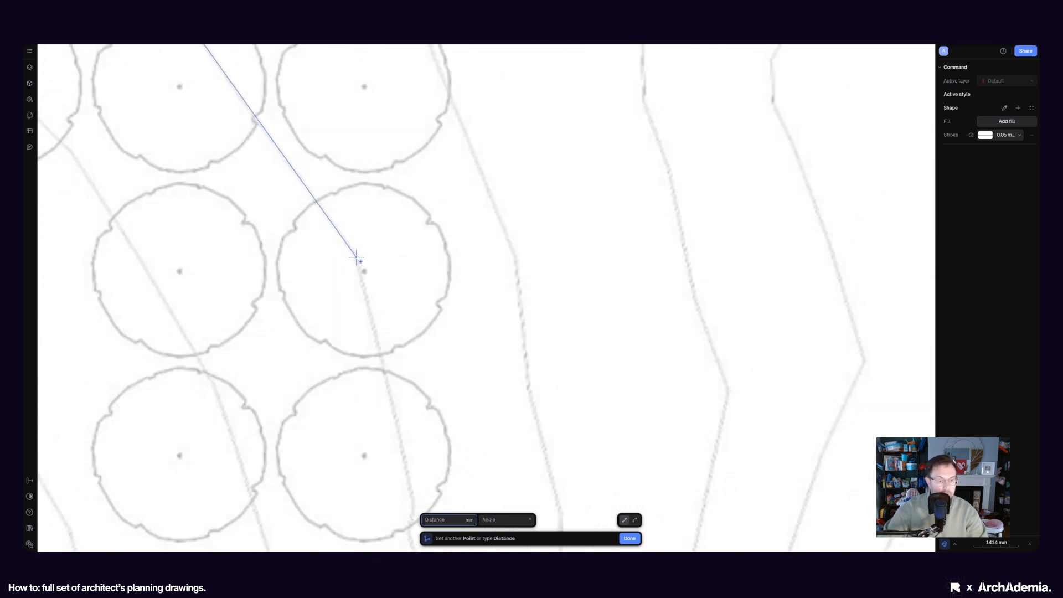
Step: Trace the contour down through the lowest tree and around the bends just below it
scroll(357, 260, "down", 3)
scroll(376, 350, "up", 3)
left_click(394, 389)
scroll(393, 426, "up", 3)
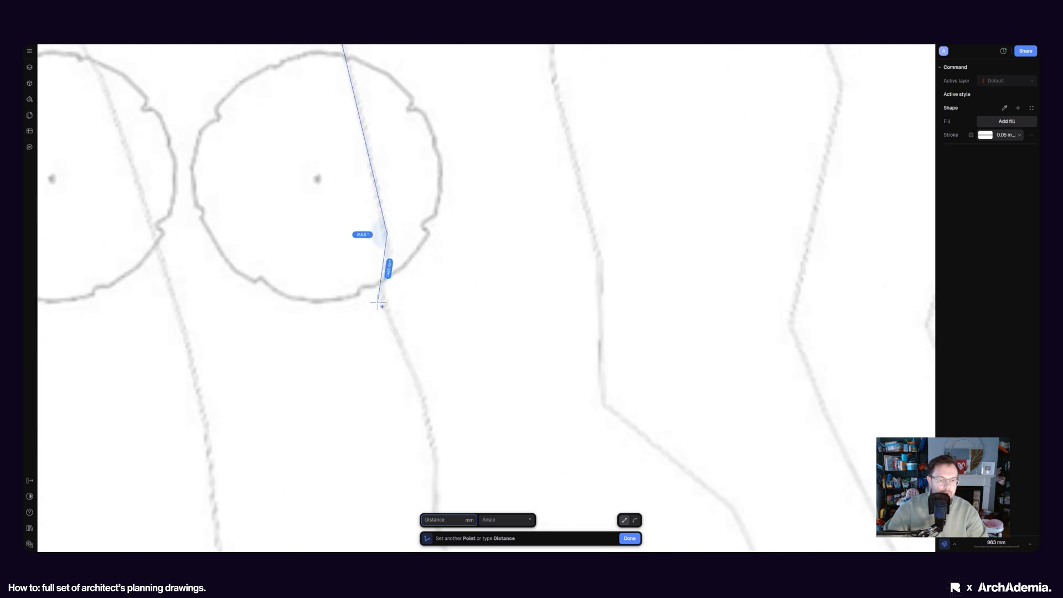
left_click(381, 287)
left_click(421, 392)
scroll(427, 404, "down", 3)
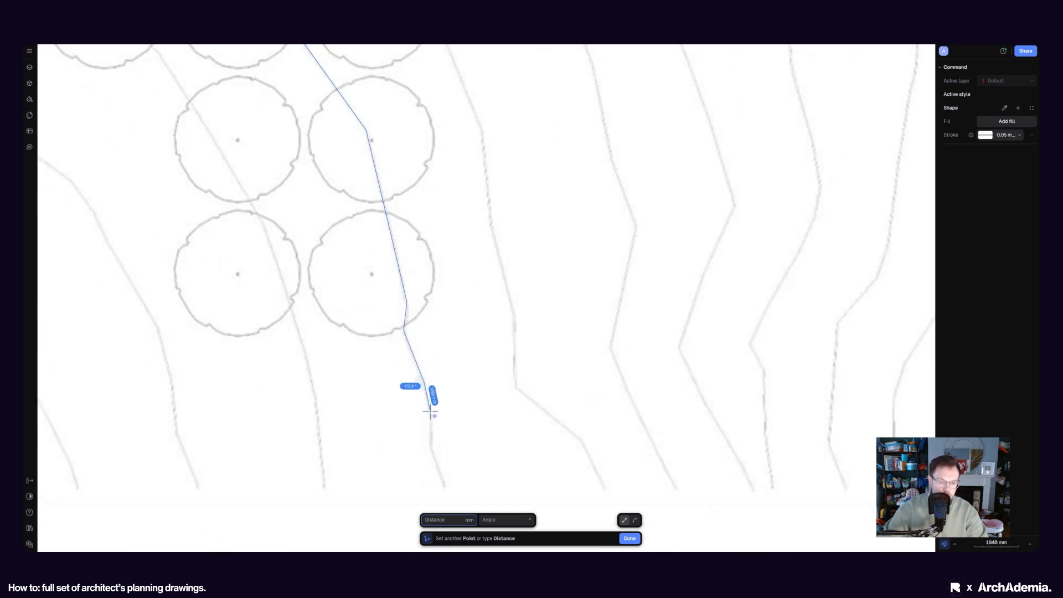
left_click(430, 412)
Step: Trace the contour to its end at the site plan's lower edge, finish the path and deselect it
scroll(432, 448, "up", 4)
left_click(430, 446)
scroll(431, 447, "down", 3)
scroll(431, 448, "up", 3)
scroll(411, 394, "down", 3)
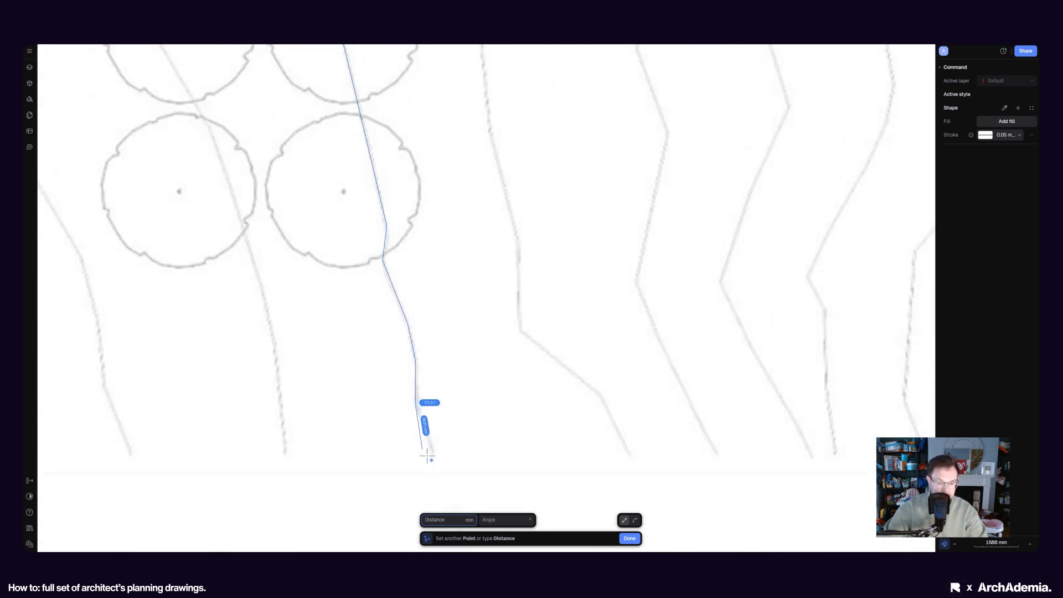
scroll(427, 455, "down", 10)
key("Return")
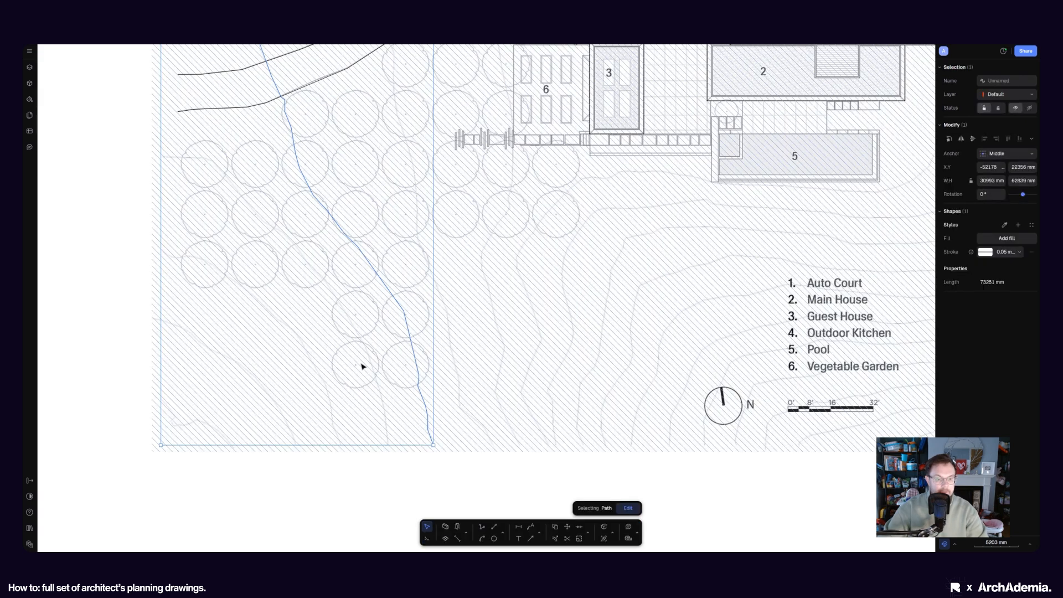
scroll(361, 364, "down", 3)
left_click(161, 307)
middle_click_drag(192, 268, 219, 344)
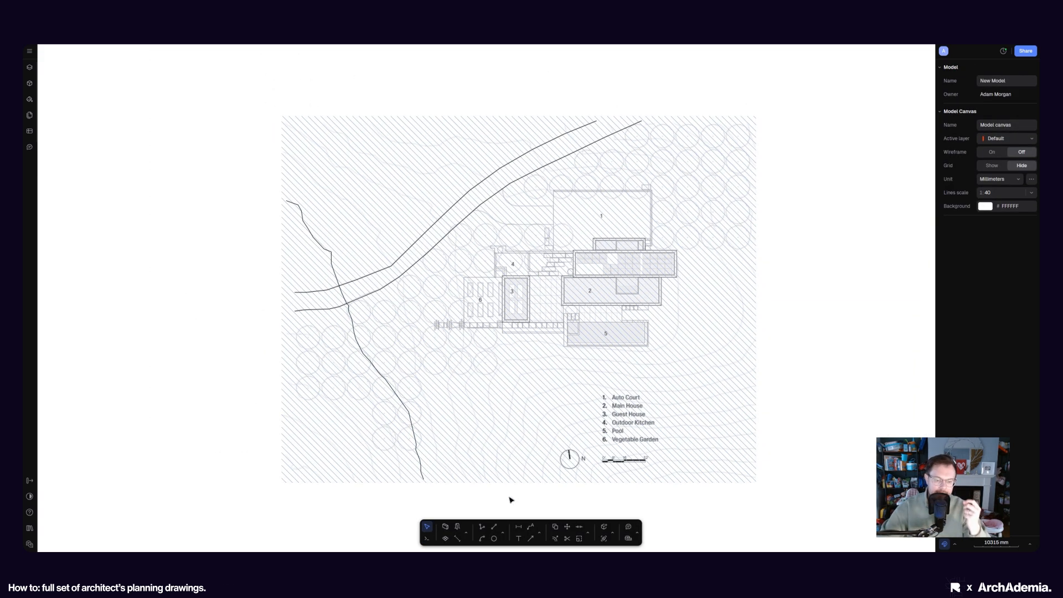
Step: Start a polyline at the upper end of the second contour line from the left and trace its first steep stretch
left_click(482, 527)
scroll(357, 219, "up", 3)
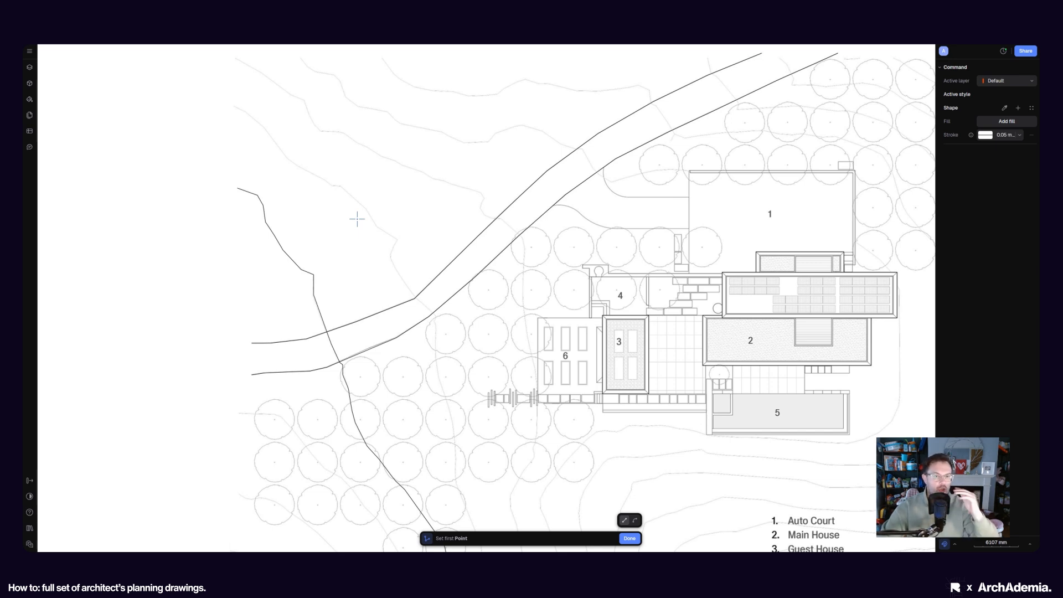
scroll(238, 197, "up", 2)
scroll(230, 227, "up", 5)
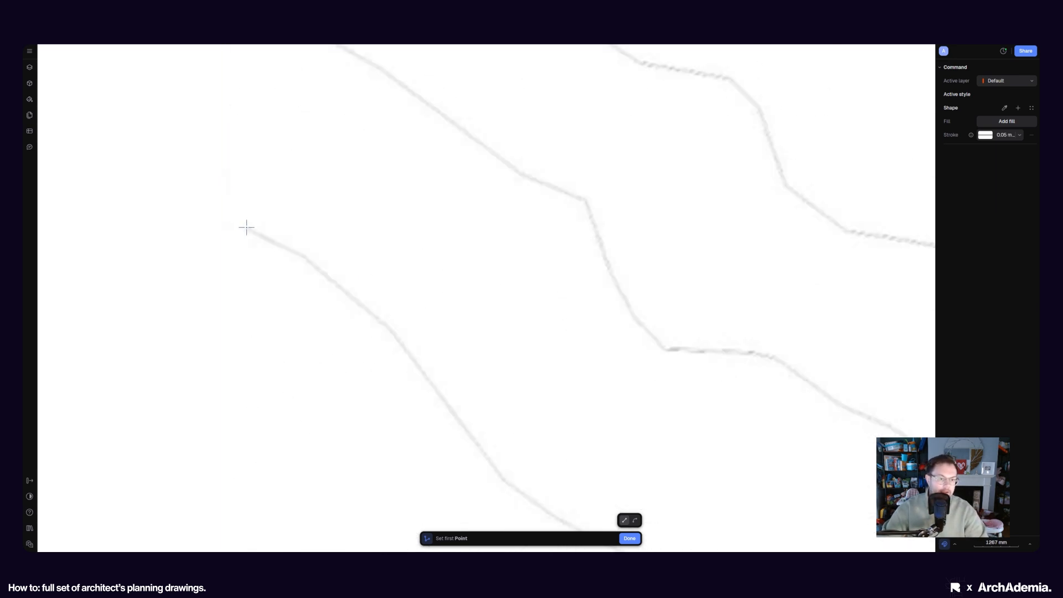
left_click(247, 227)
left_click(301, 253)
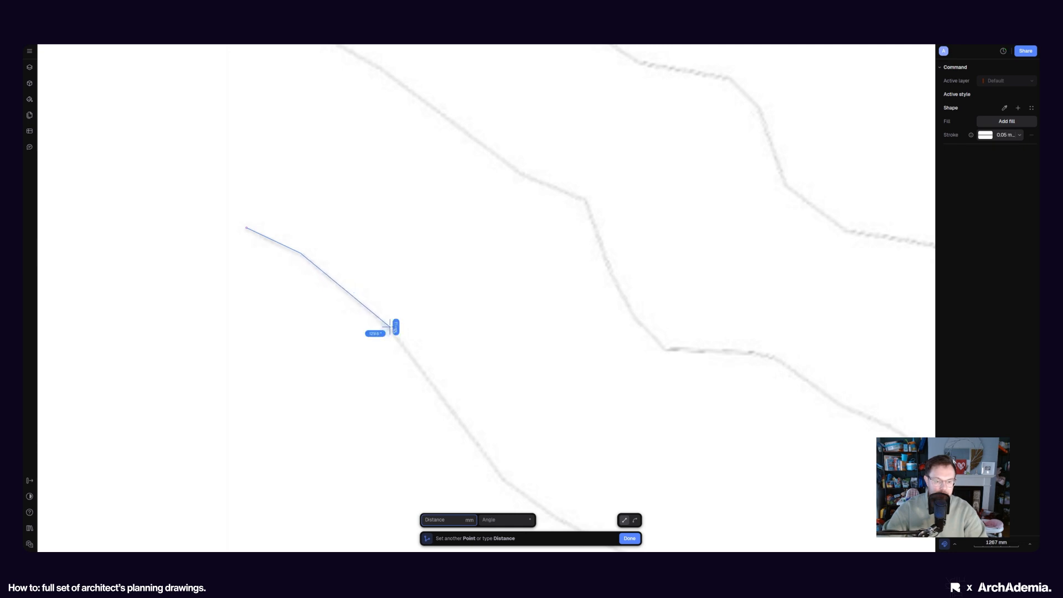
scroll(416, 357, "down", 2)
middle_click_drag(415, 357, 336, 255)
scroll(441, 352, "up", 3)
left_click(362, 328)
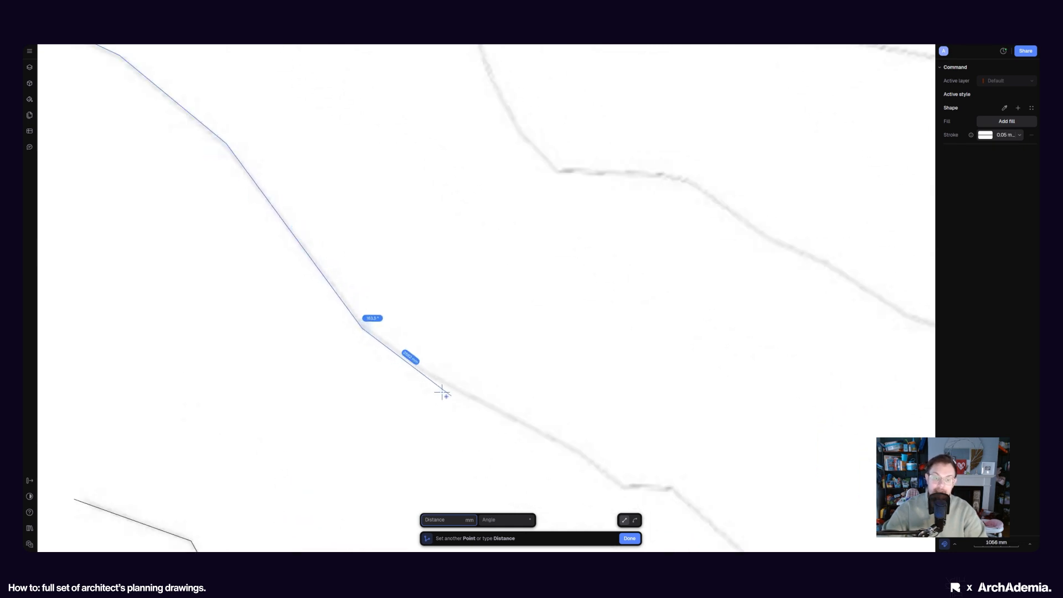
Step: Trace the second contour along its gentler slope and across the short flat jog
left_click(428, 374)
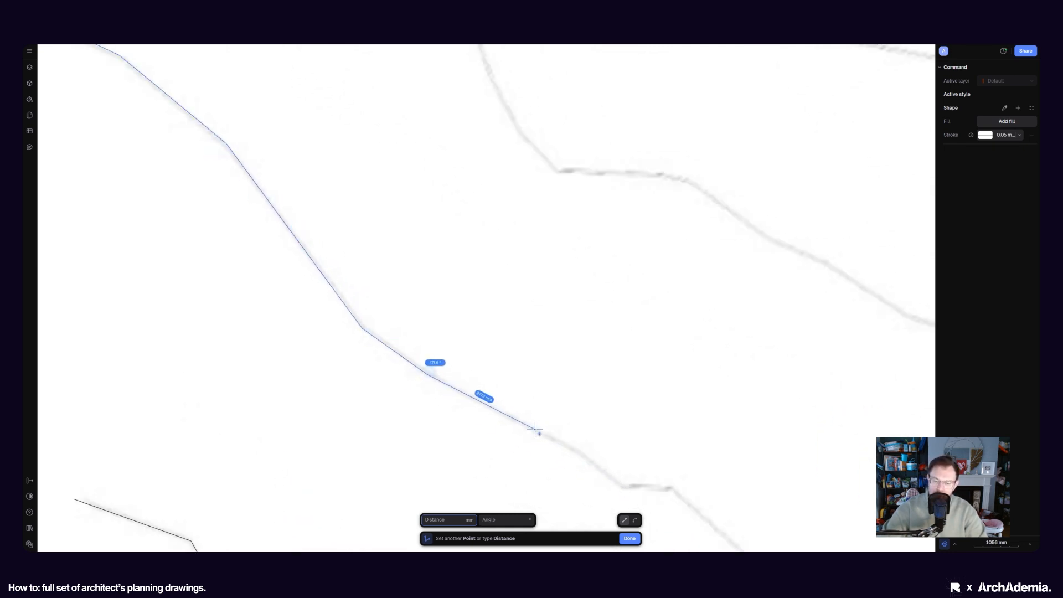
left_click(535, 430)
left_click(583, 457)
left_click(622, 488)
middle_click_drag(686, 480, 368, 349)
scroll(368, 349, "up", 3)
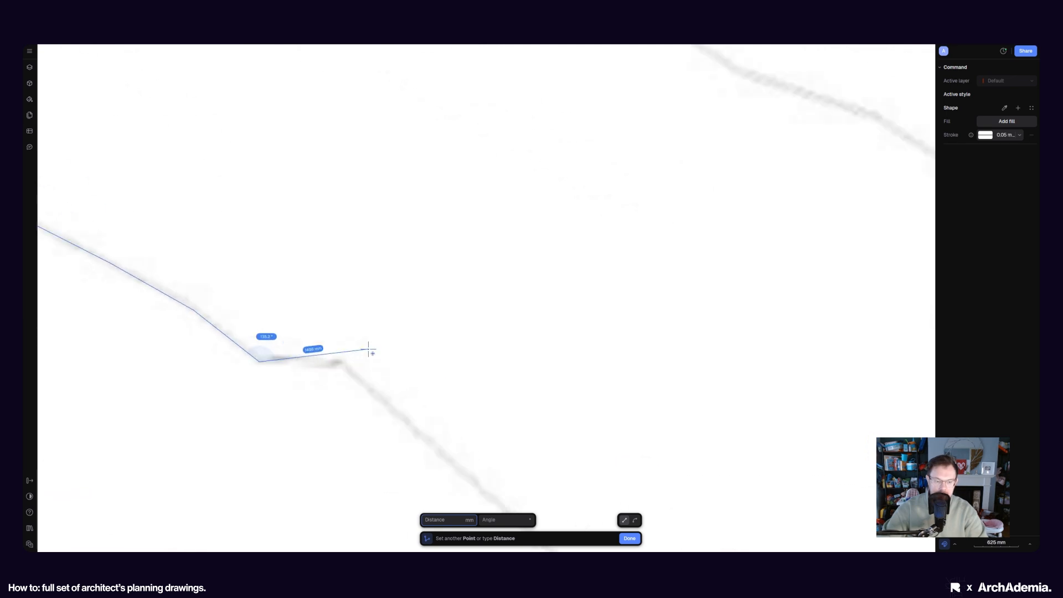
left_click(342, 362)
Step: Trace the second contour from the flat jog down to its sharp corner above the road
scroll(295, 235, "down", 3)
scroll(372, 368, "up", 2)
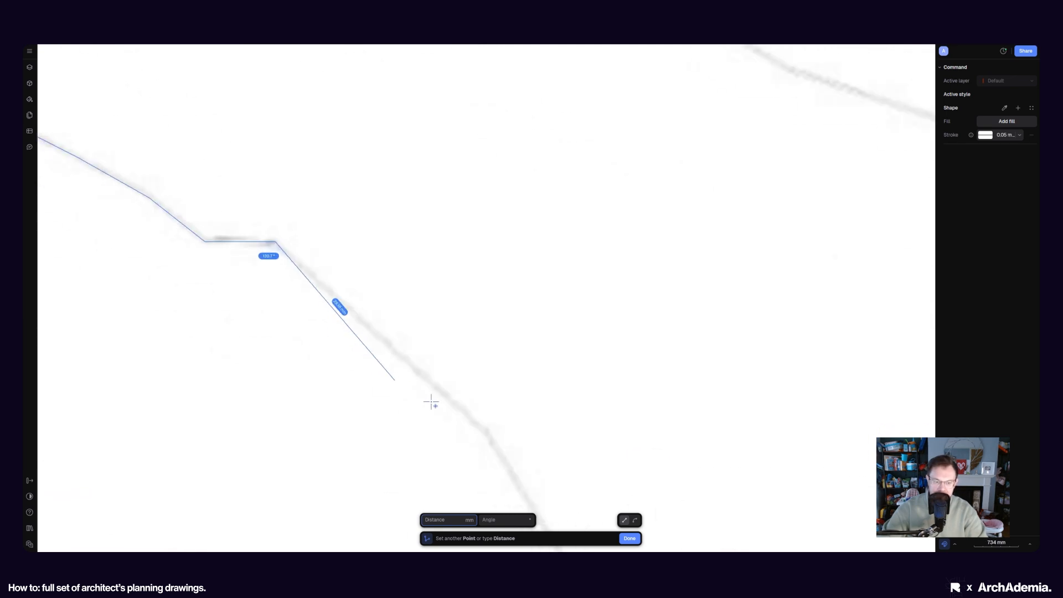
left_click(480, 427)
scroll(367, 244, "down", 3)
middle_click_drag(452, 338, 321, 194)
scroll(354, 251, "up", 2)
left_click(334, 283)
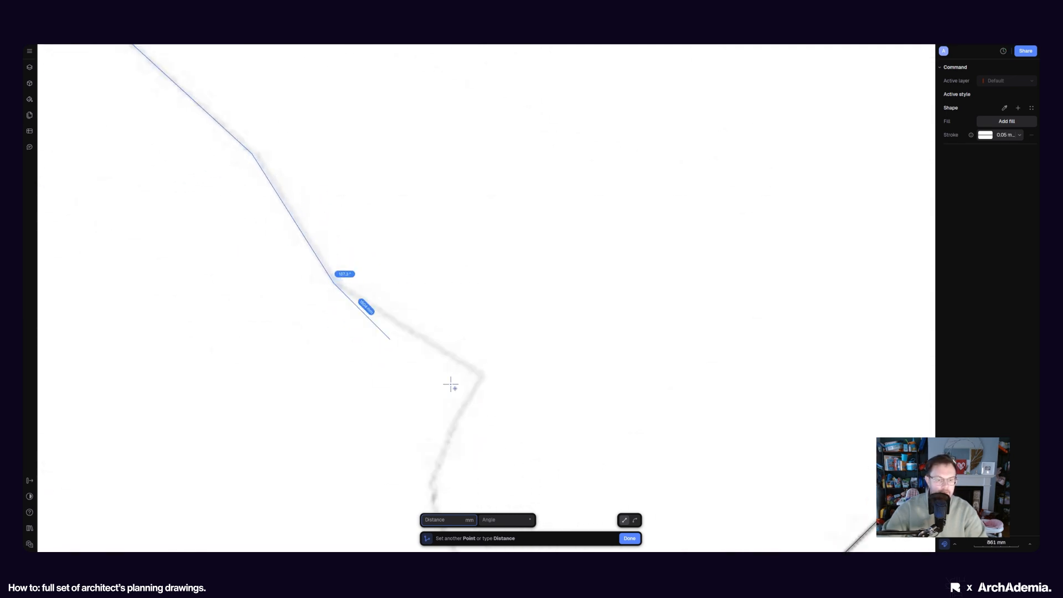
left_click(481, 374)
Step: Trace the second contour from its sharp corner around the bend and down across both road edges
scroll(496, 340, "down", 3)
scroll(501, 360, "up", 5)
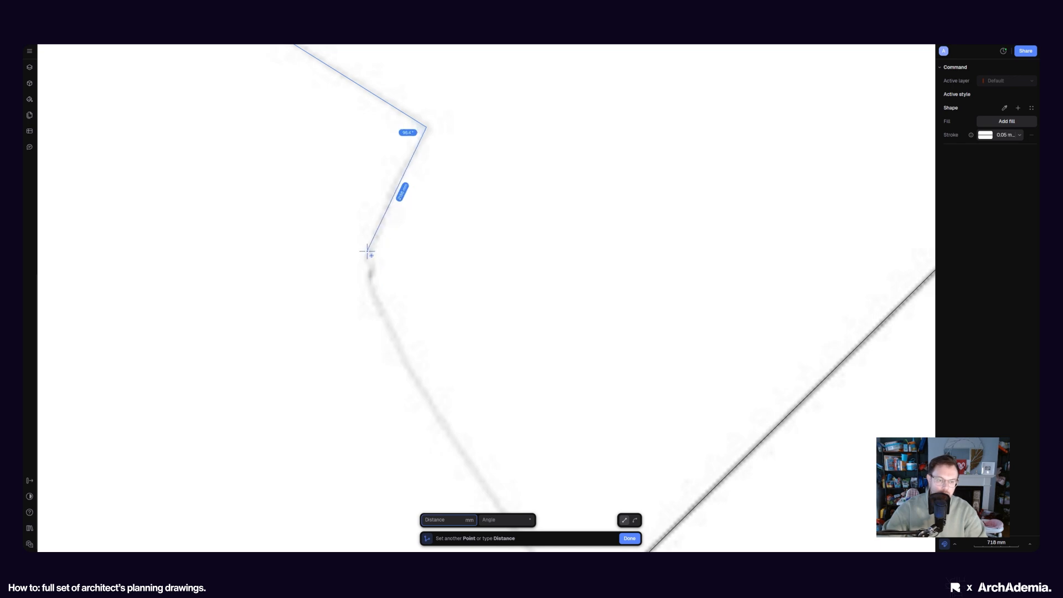
left_click(373, 289)
left_click(441, 422)
scroll(388, 338, "down", 3)
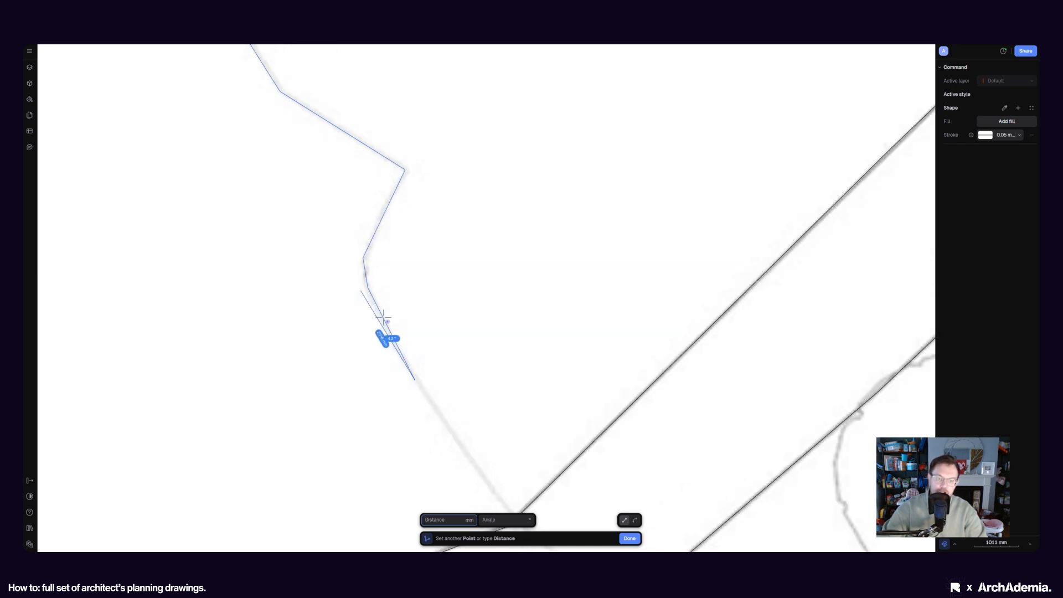
scroll(346, 306, "up", 2)
left_click(369, 324)
left_click(486, 430)
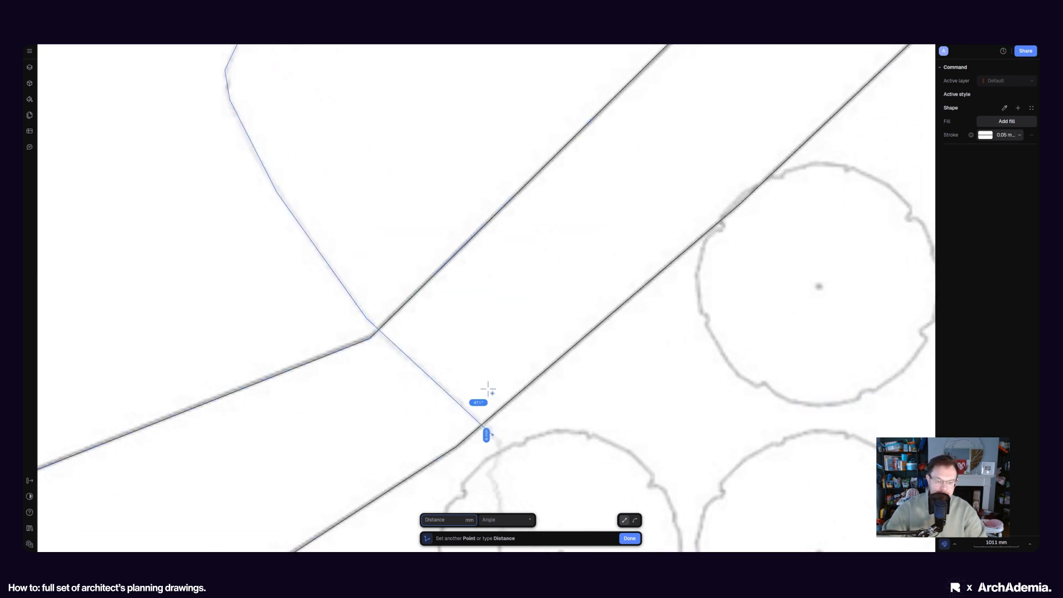
Step: Continue the second contour polyline from the lower road edge down through the first rows of trees
scroll(487, 394, "down", 2)
middle_click_drag(487, 394, 365, 161)
scroll(382, 246, "up", 3)
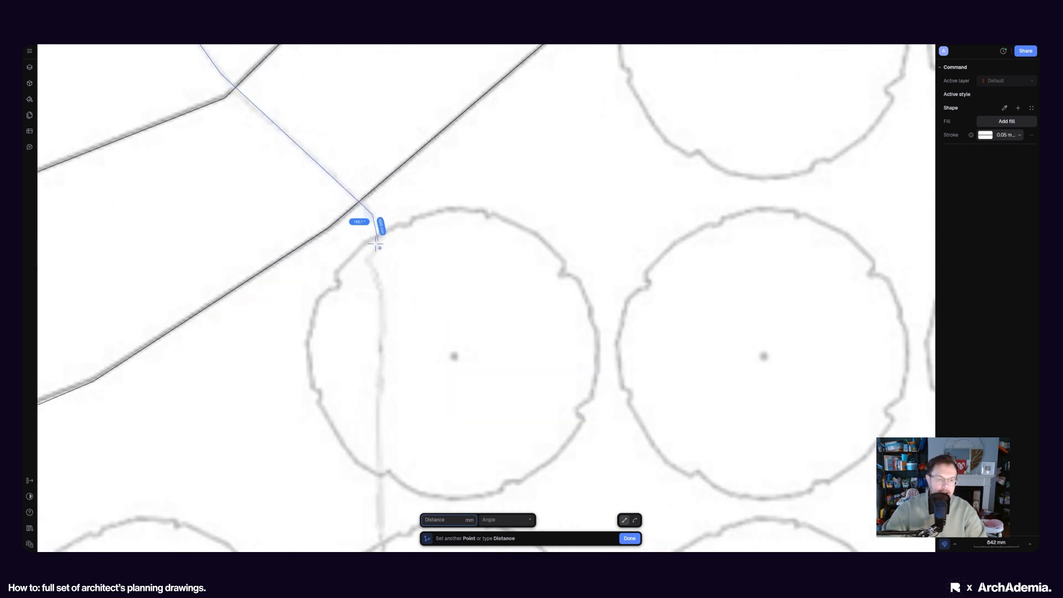
left_click(384, 292)
scroll(401, 277, "down", 5)
scroll(401, 264, "up", 5)
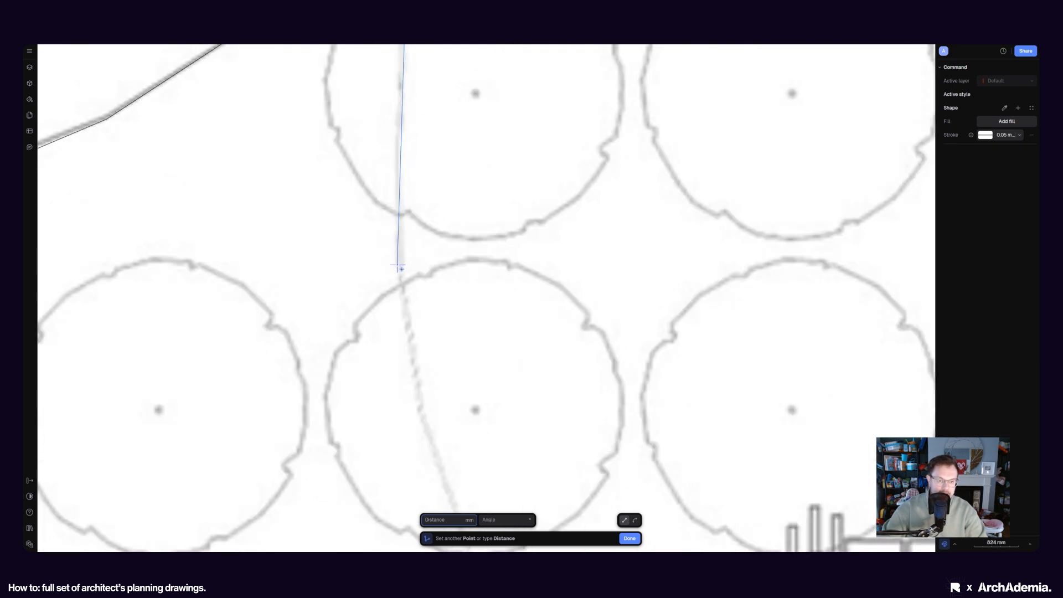
left_click(417, 412)
scroll(342, 241, "down", 2)
middle_click_drag(368, 382, 247, 147)
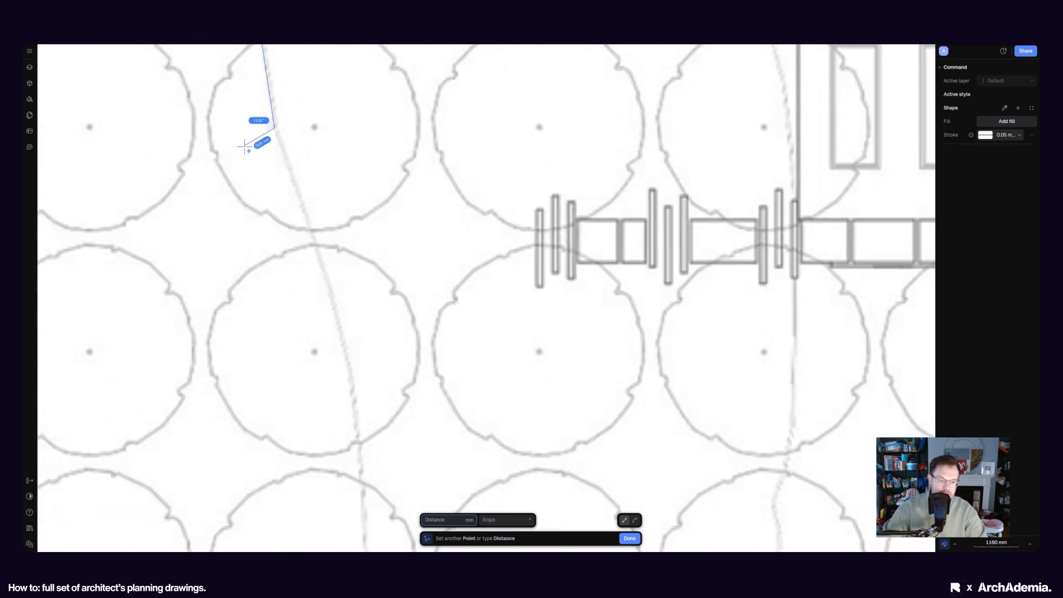
left_click(349, 373)
Step: Trace the second contour through the remaining tree rows and out past the edge of the trees
scroll(403, 401, "down", 2)
middle_click_drag(403, 402, 411, 168)
scroll(386, 353, "up", 4)
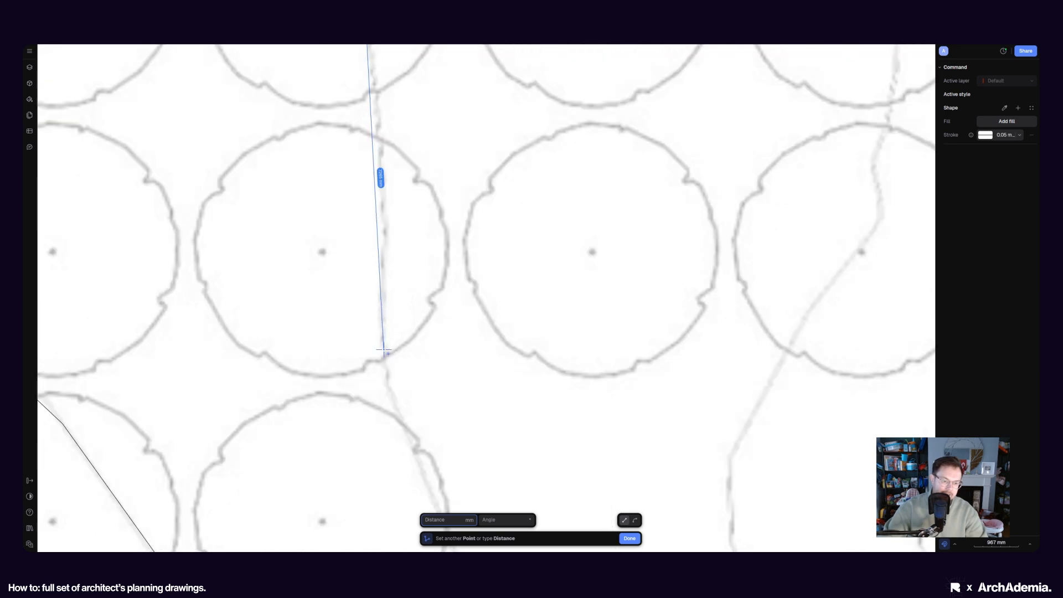
scroll(384, 349, "down", 2)
scroll(381, 239, "up", 3)
left_click(389, 248)
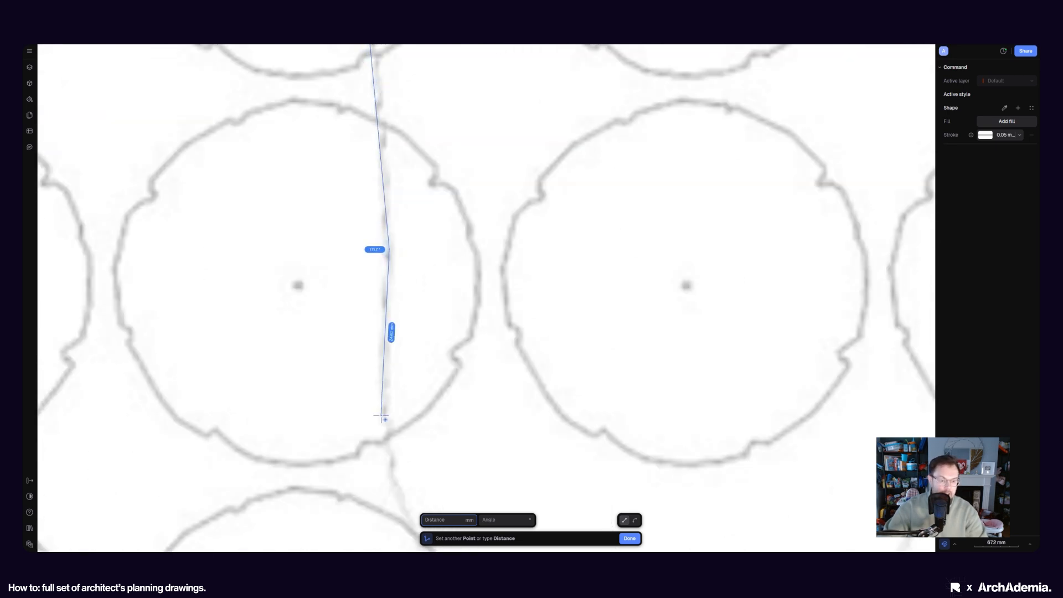
left_click(384, 416)
middle_click_drag(383, 416, 347, 346)
scroll(358, 361, "down", 4)
middle_click_drag(401, 497, 330, 279)
left_click(346, 323)
Step: Trace the second contour down the open ground beside the lowest trees, following its slight bends
middle_click_drag(410, 413, 371, 189)
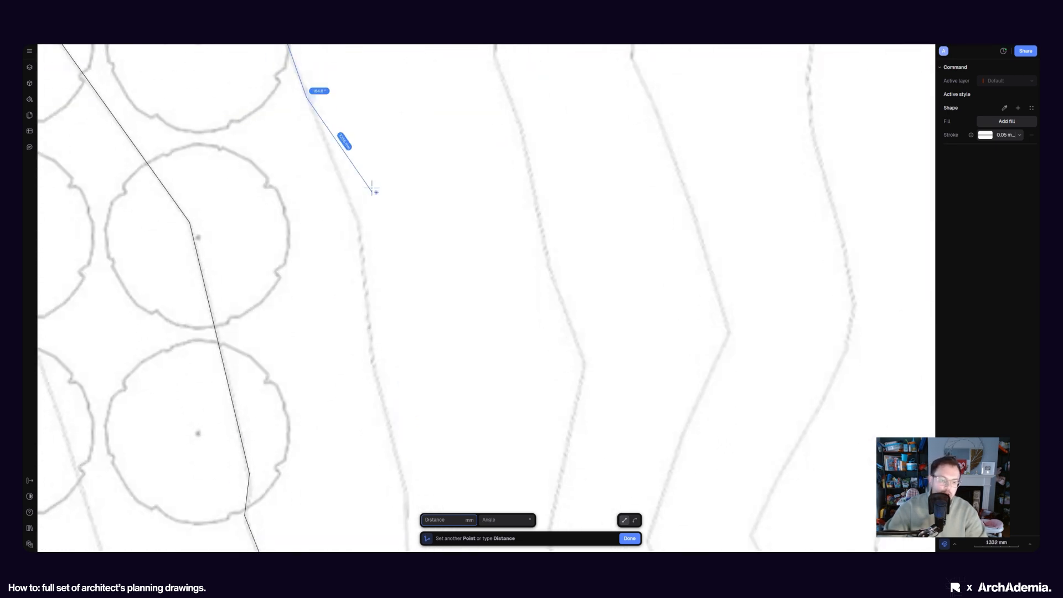
scroll(358, 247, "up", 4)
left_click(362, 208)
scroll(364, 213, "down", 5)
middle_click_drag(385, 315, 374, 217)
scroll(364, 233, "up", 4)
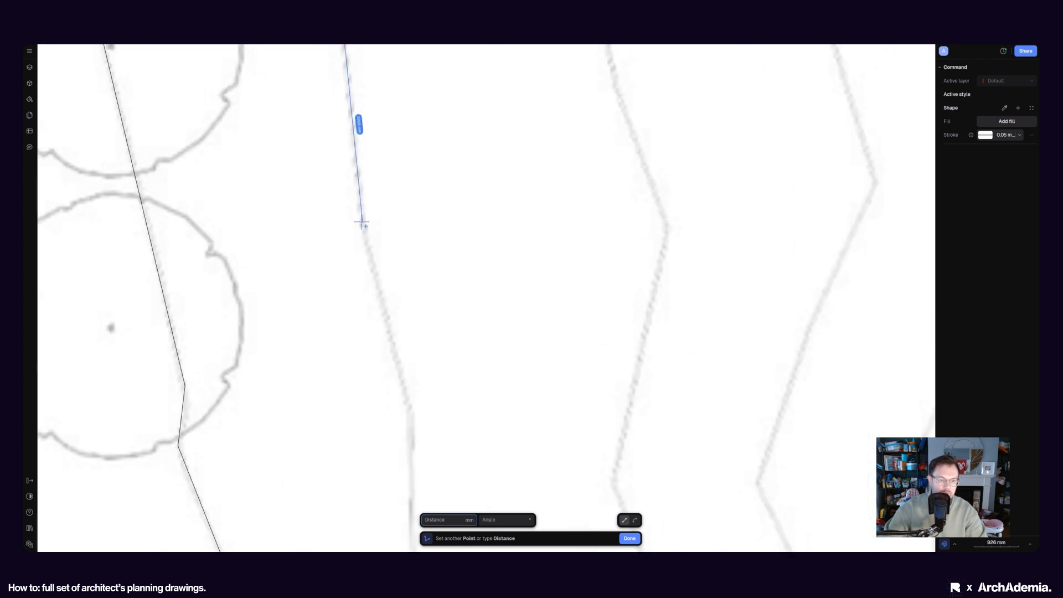
left_click(363, 222)
left_click(411, 413)
Step: Trace the second contour around its last corners to the site plan's lower edge, finish the path and deselect it
scroll(402, 361, "down", 5)
middle_click_drag(417, 471, 332, 207)
scroll(332, 208, "up", 3)
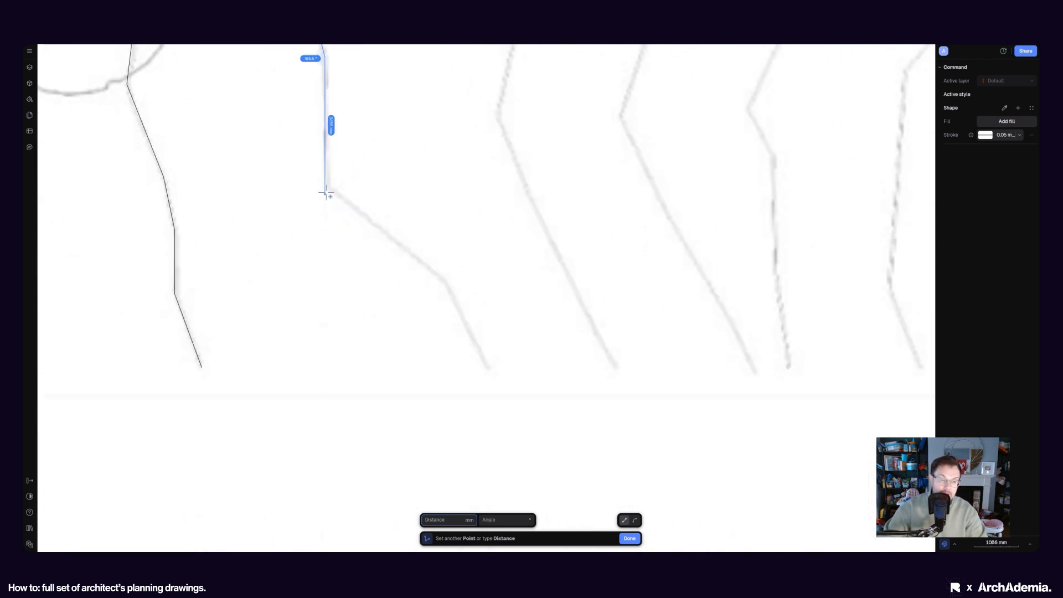
left_click(326, 186)
scroll(440, 282, "up", 3)
left_click(444, 280)
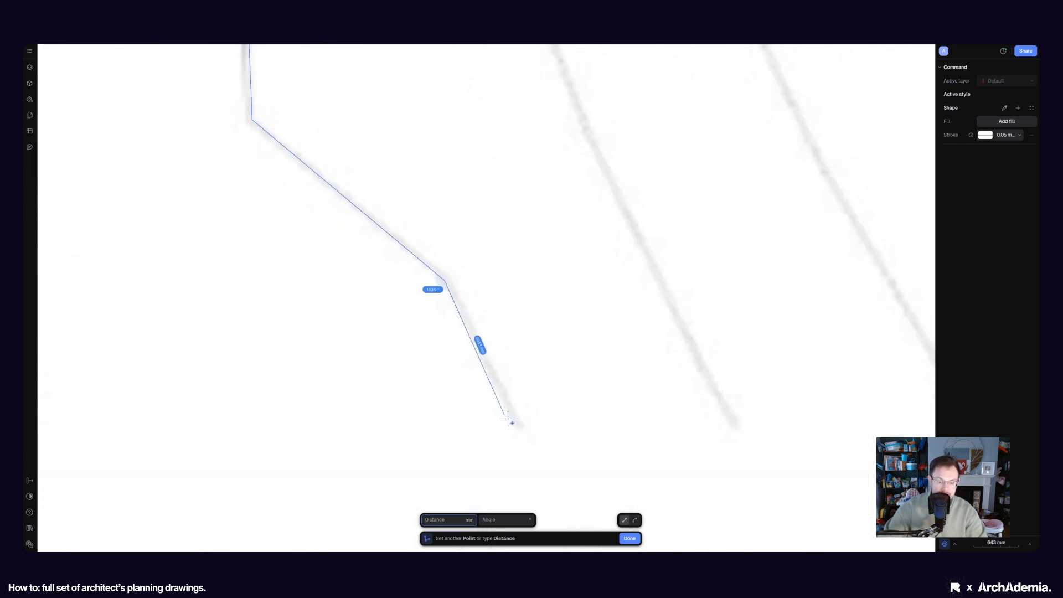
left_click(519, 427)
scroll(475, 428, "down", 8)
key("Return")
scroll(462, 457, "down", 5)
key("Escape")
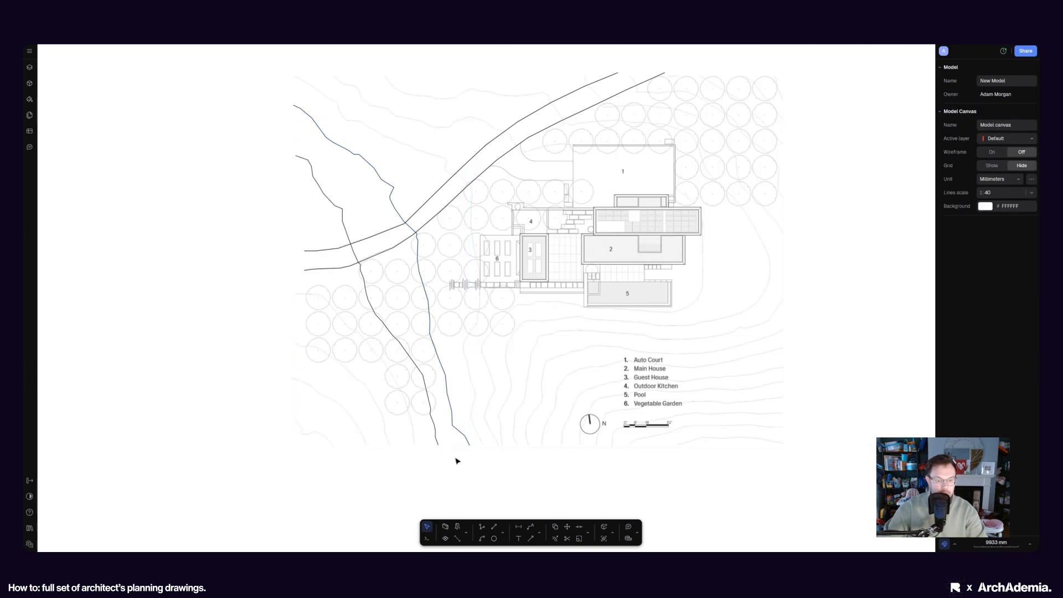
middle_click_drag(469, 354, 381, 393)
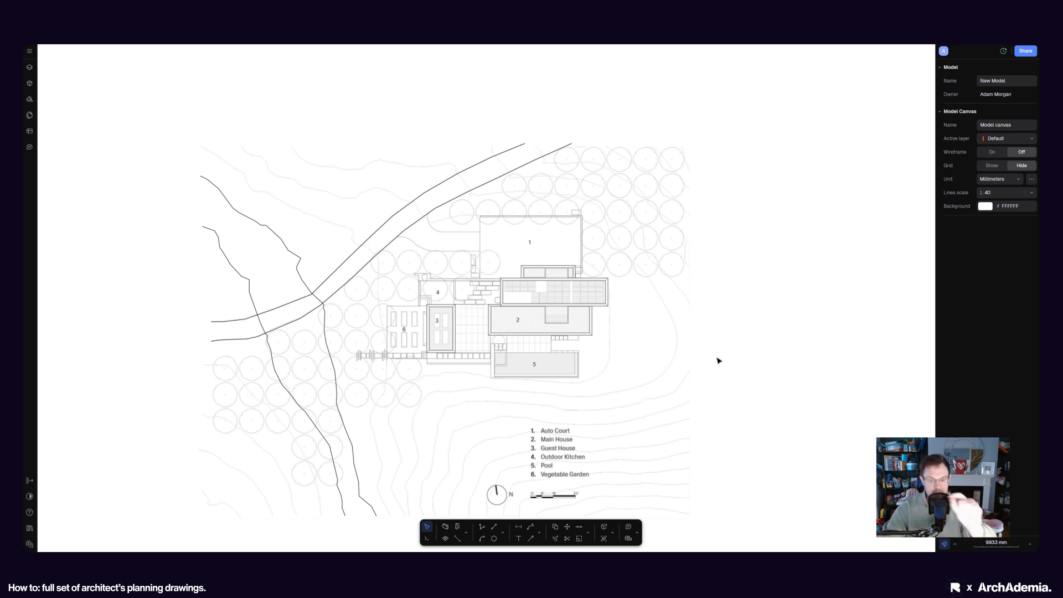
mouse_move(482, 397)
middle_mouse_down()
mouse_move(500, 356)
mouse_move(526, 375)
middle_mouse_up()
middle_click_drag(624, 339, 597, 344)
scroll(598, 346, "up", 1)
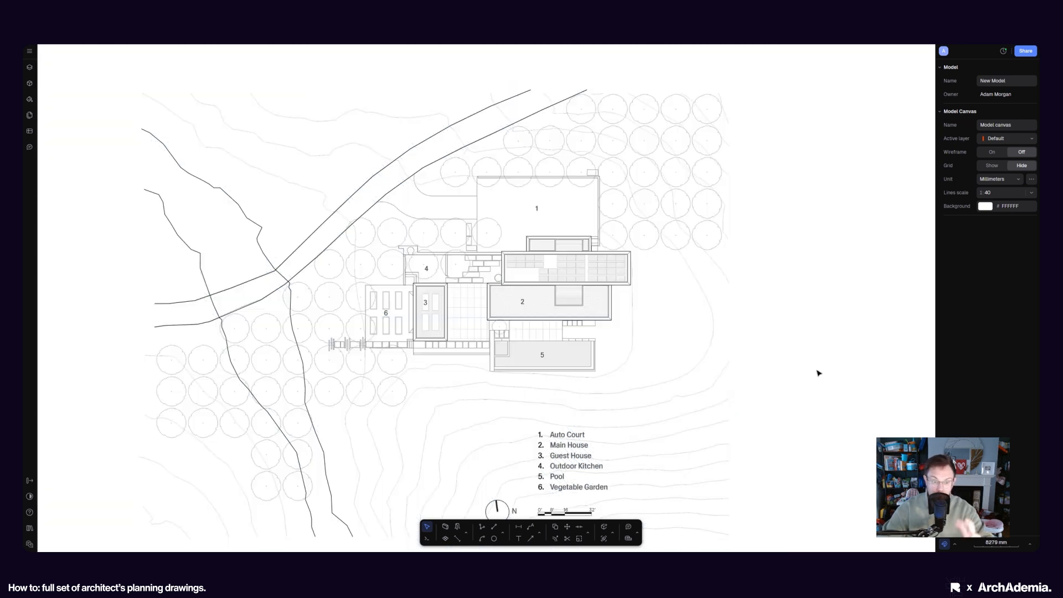
scroll(410, 340, "up", 3)
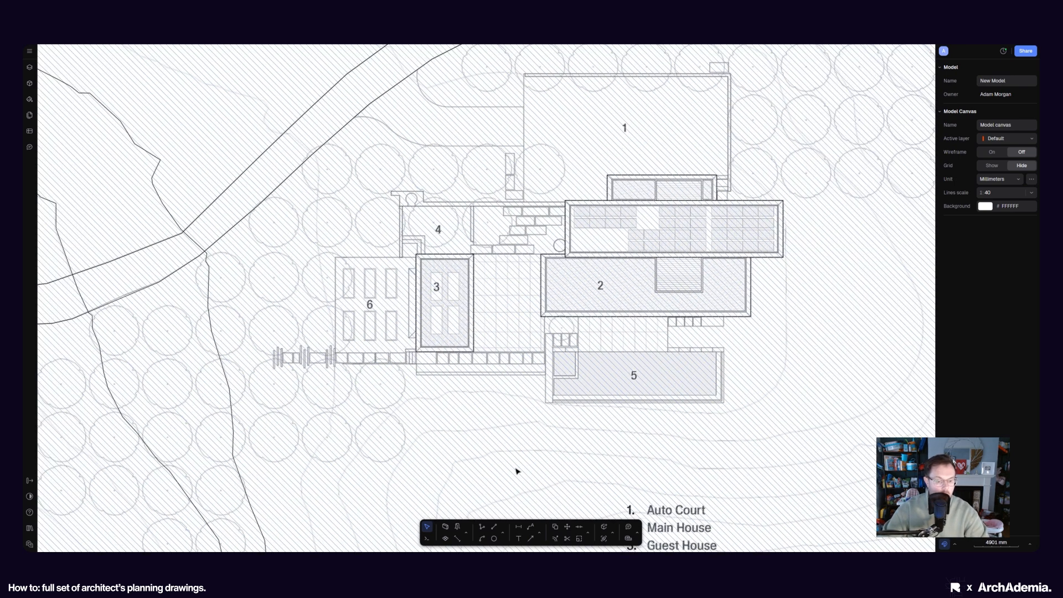
left_click(503, 533)
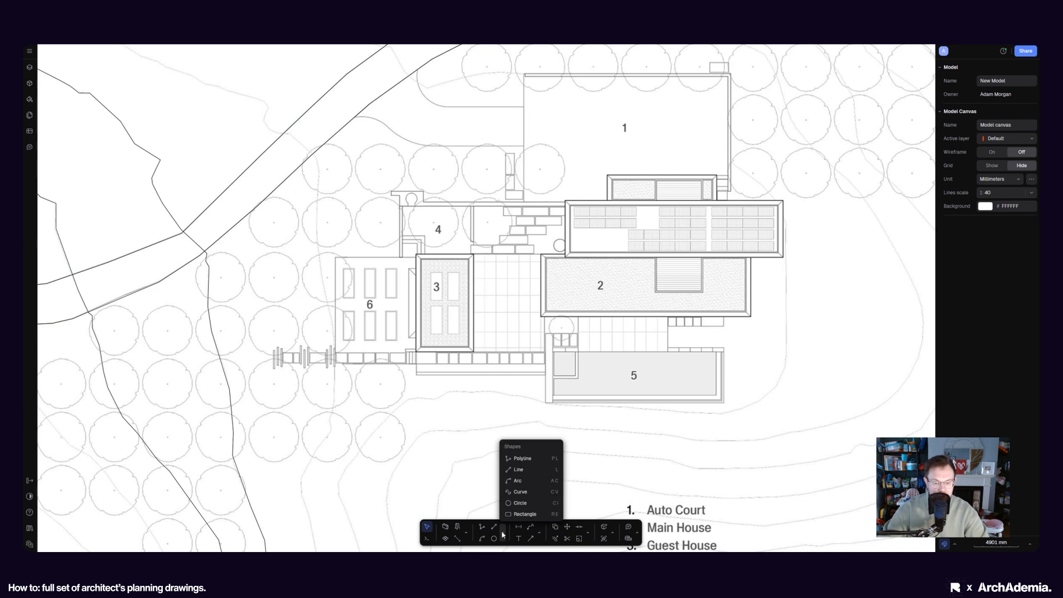
left_click(525, 514)
scroll(340, 305, "up", 6)
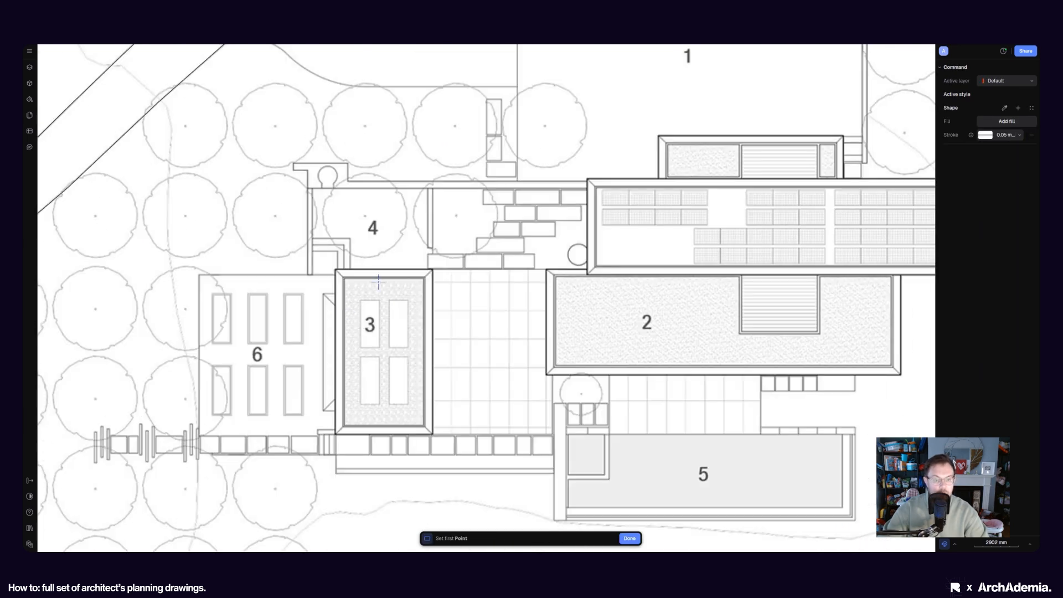
scroll(359, 316, "down", 4)
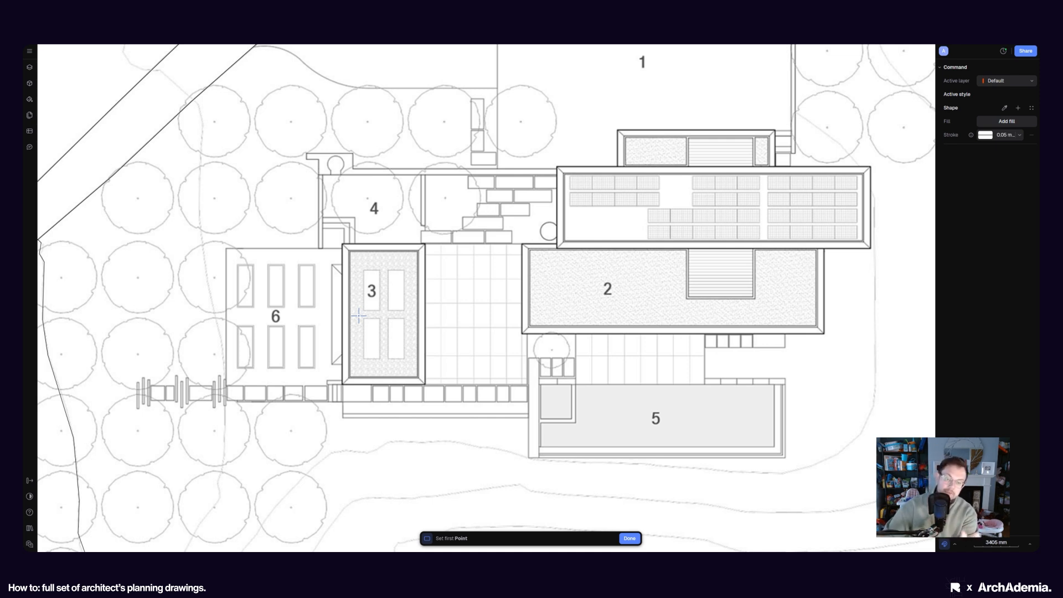
scroll(353, 289, "down", 3)
middle_click_drag(377, 294, 424, 331)
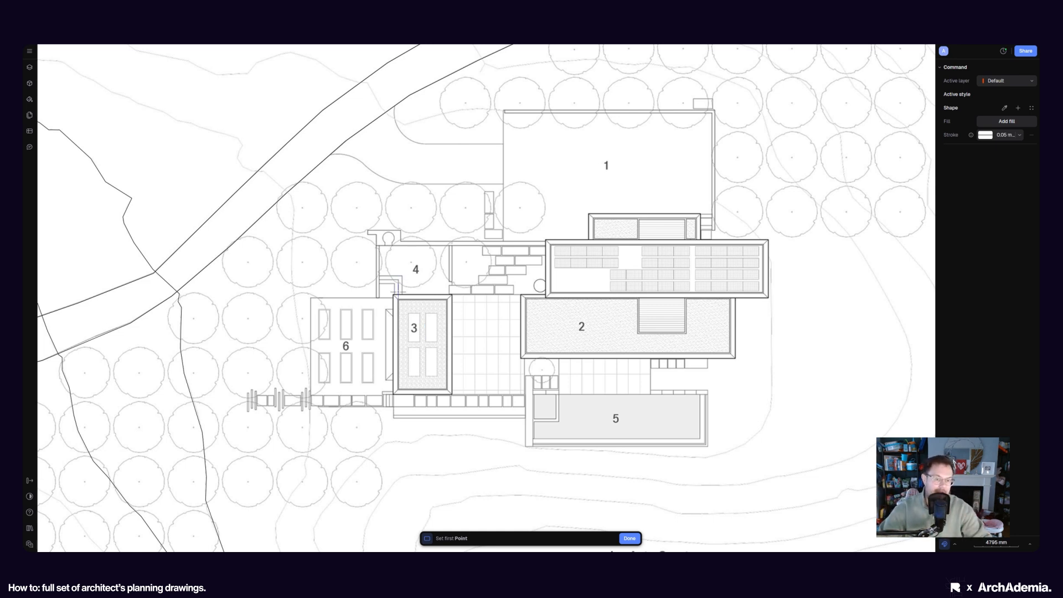
scroll(385, 350, "up", 5)
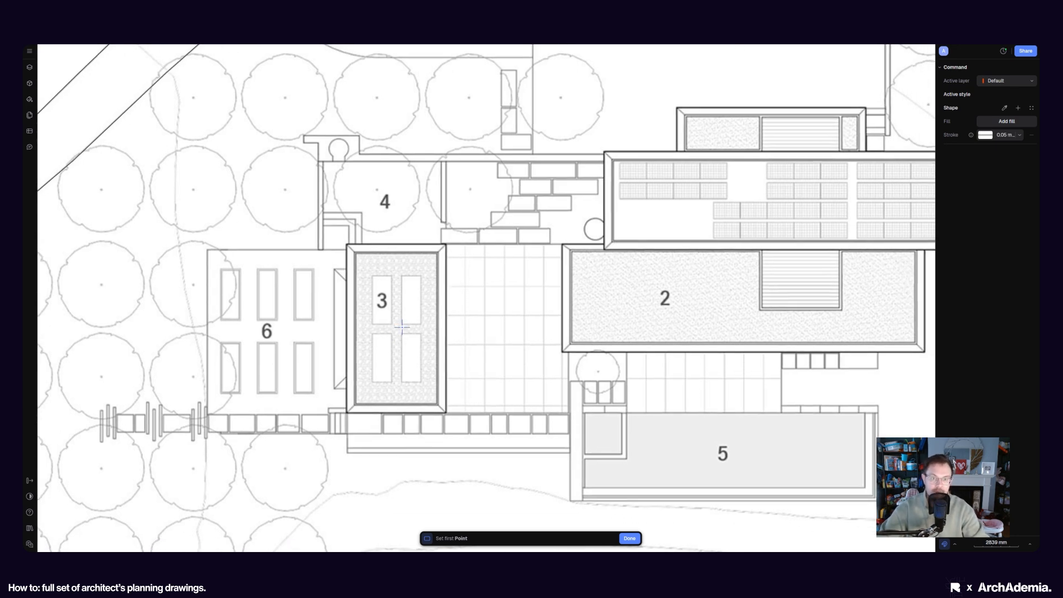
scroll(402, 327, "down", 10)
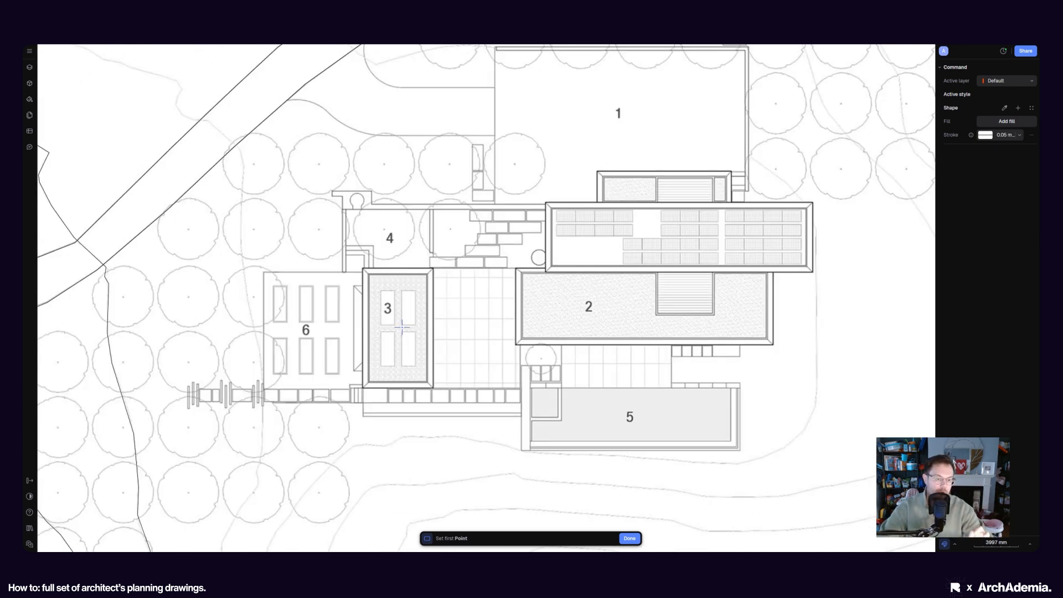
scroll(367, 324, "up", 14)
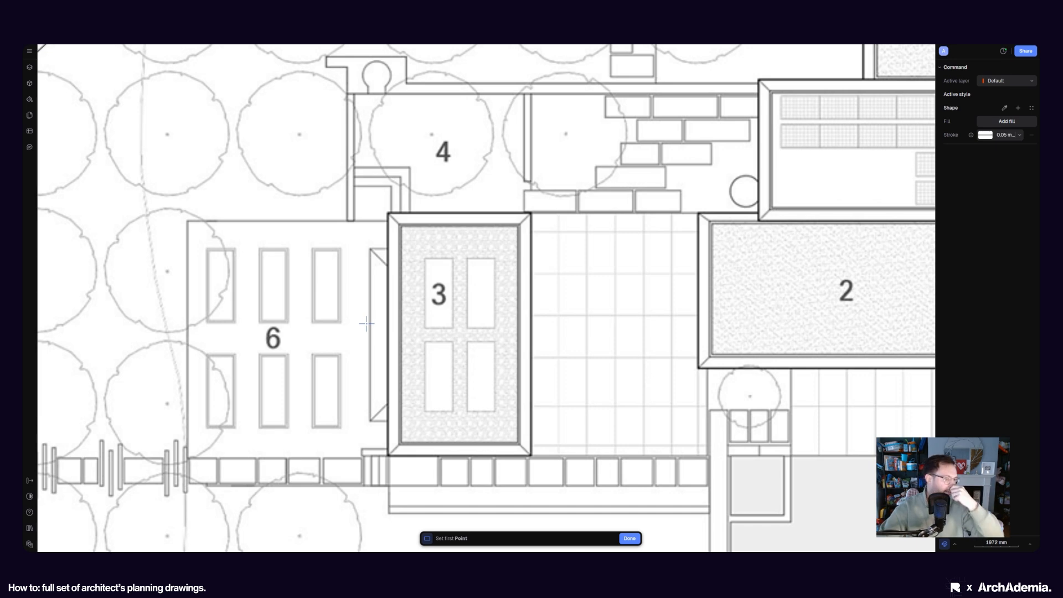
middle_click_drag(407, 310, 367, 292)
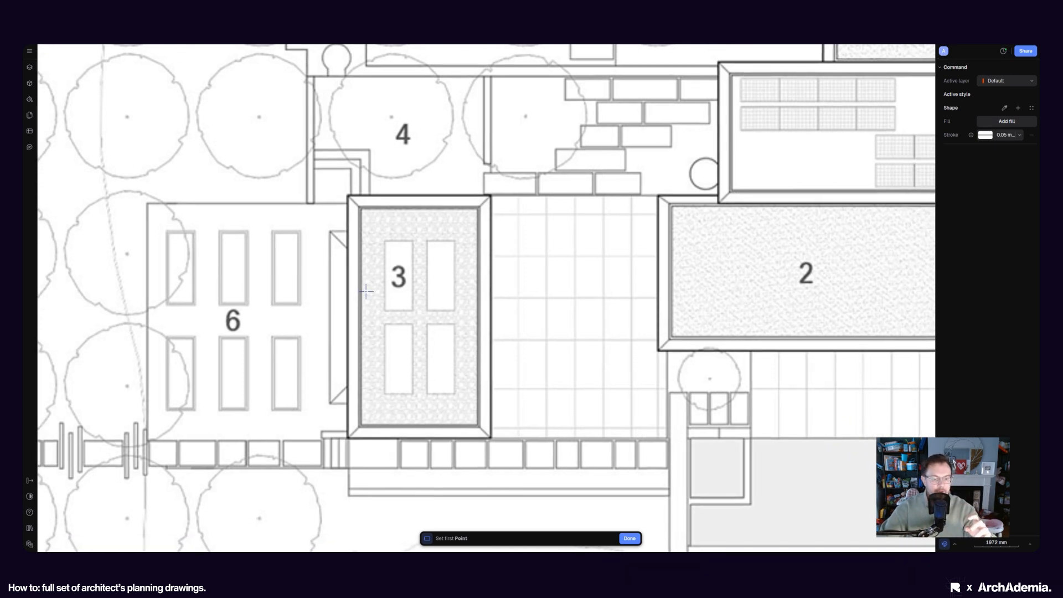
key("Escape")
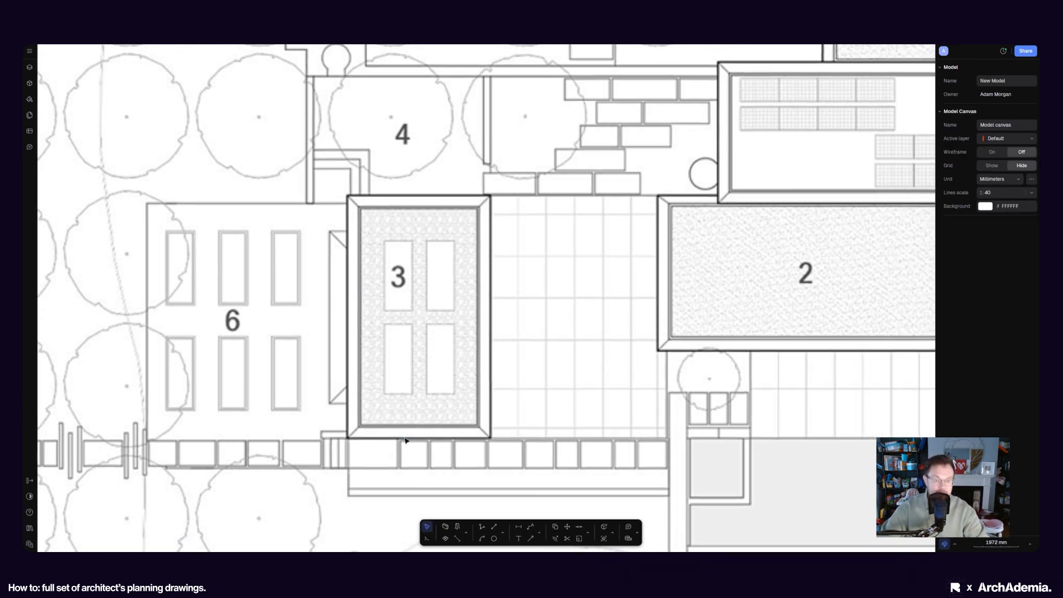
left_click(502, 535)
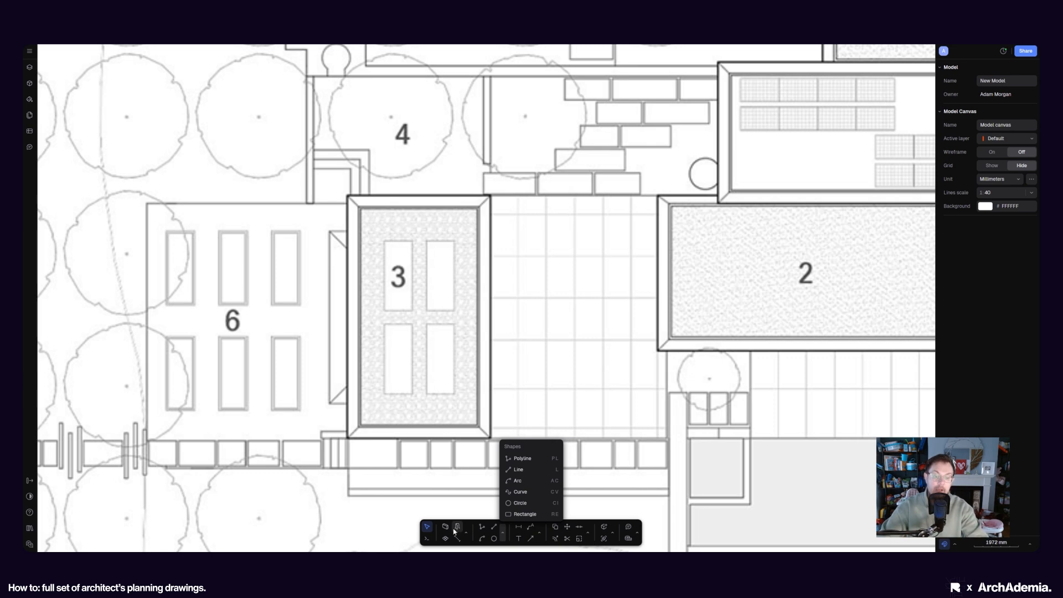
left_click(523, 514)
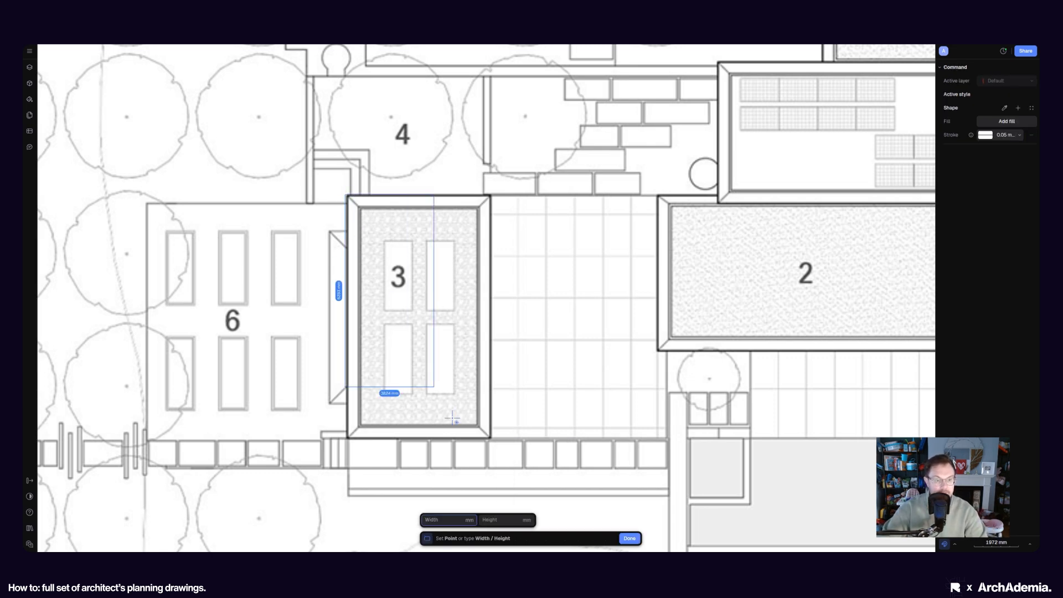
key("Escape")
Step: Draw a rectangle about 6163 by 10437 mm over the outer roof outline of building 3, the guest house
left_click(503, 538)
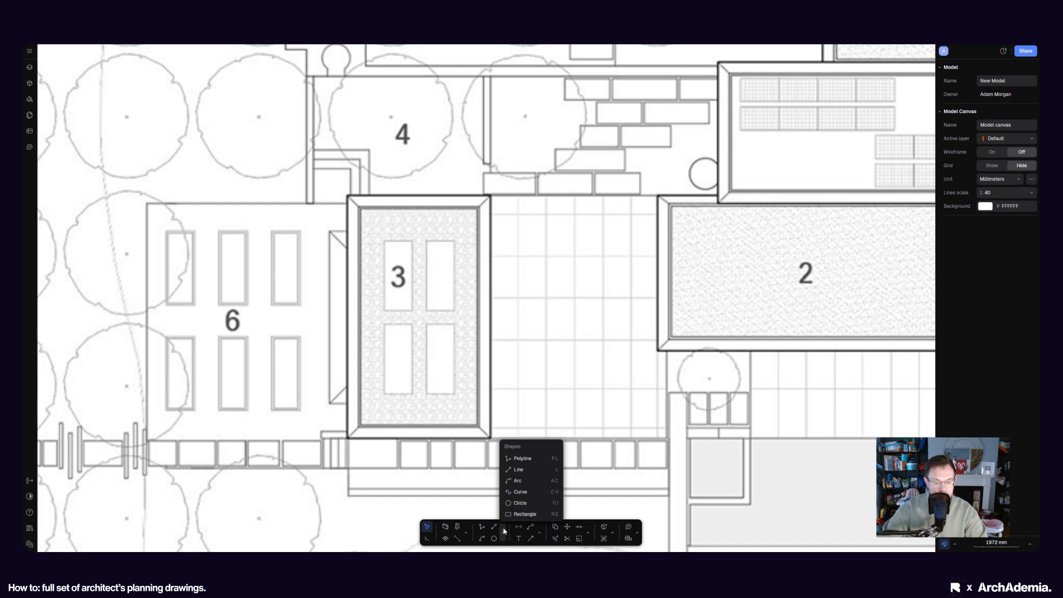
left_click(507, 514)
scroll(345, 222, "up", 3)
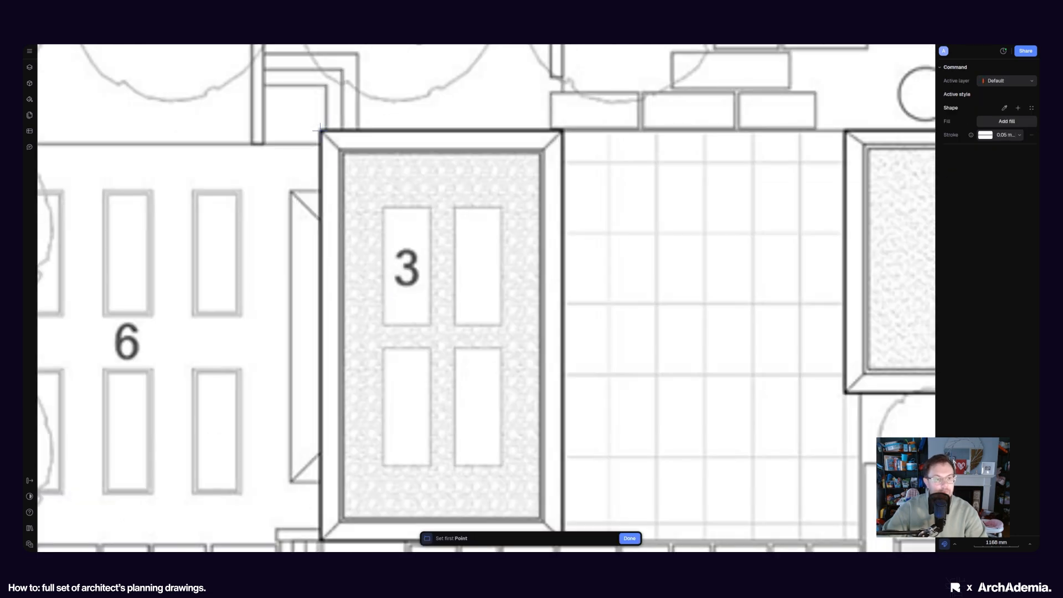
left_click(320, 130)
middle_click_drag(491, 389, 431, 257)
left_click(502, 408)
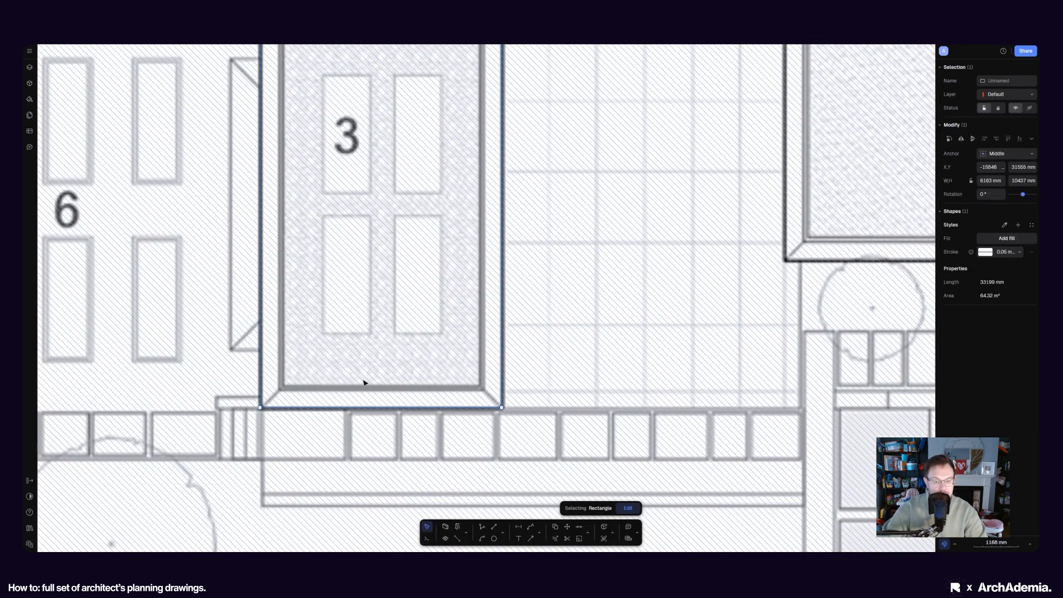
Step: Draw a rectangle over the outer edge of the long roof with the solar panels directly above building 2
scroll(364, 382, "down", 3)
left_click(502, 533)
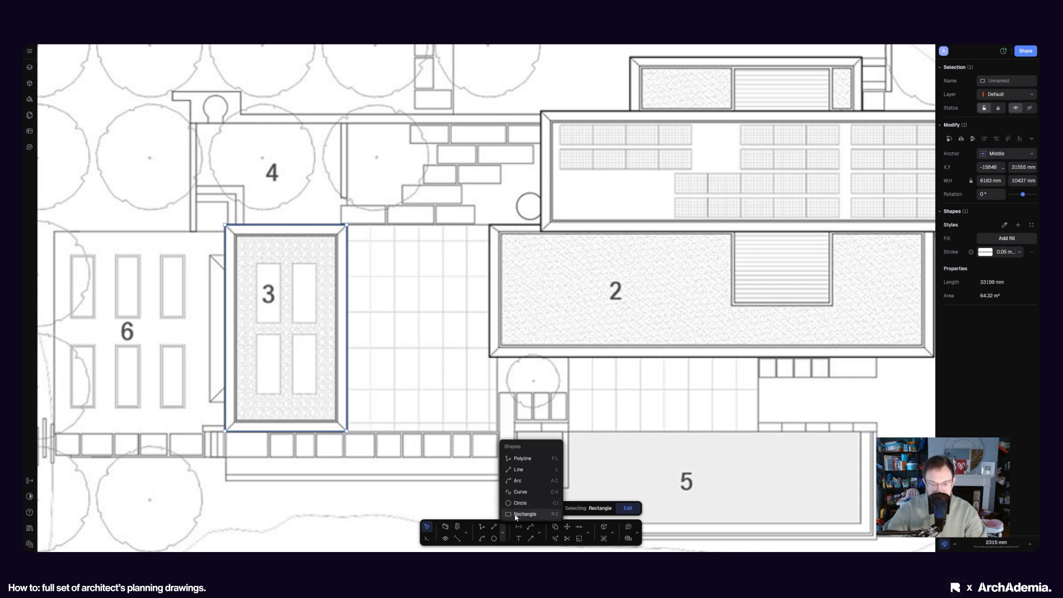
scroll(404, 373, "down", 6)
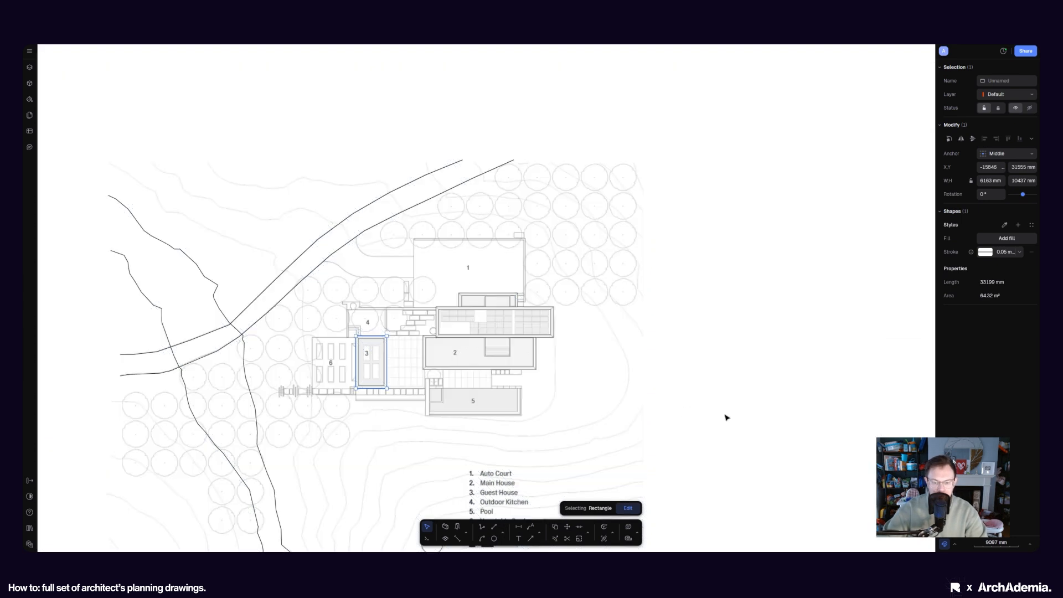
left_click(692, 409)
key("r")
scroll(499, 354, "up", 5)
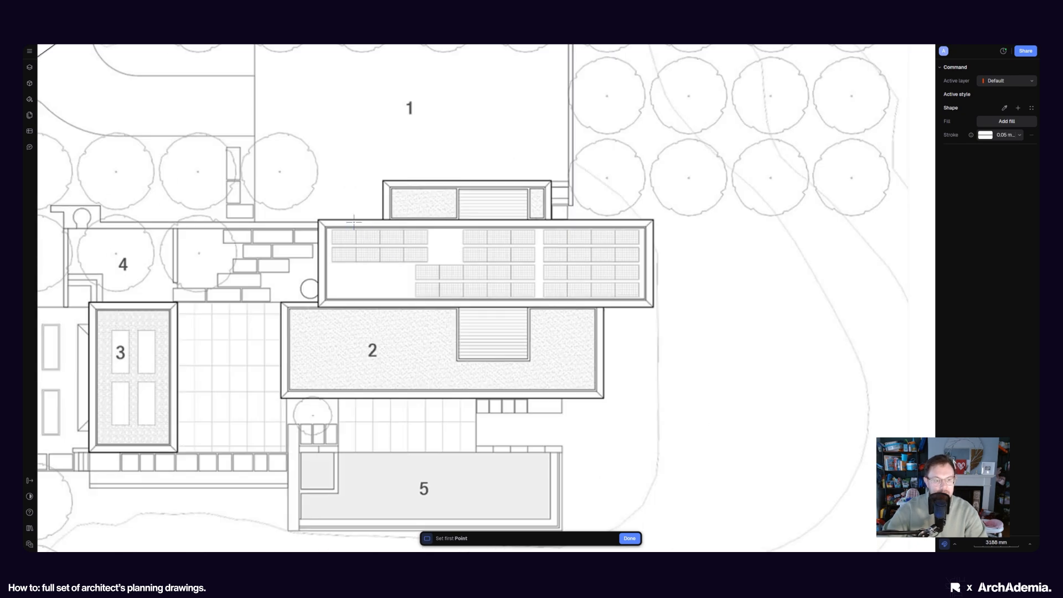
scroll(354, 225, "up", 3)
left_click(293, 218)
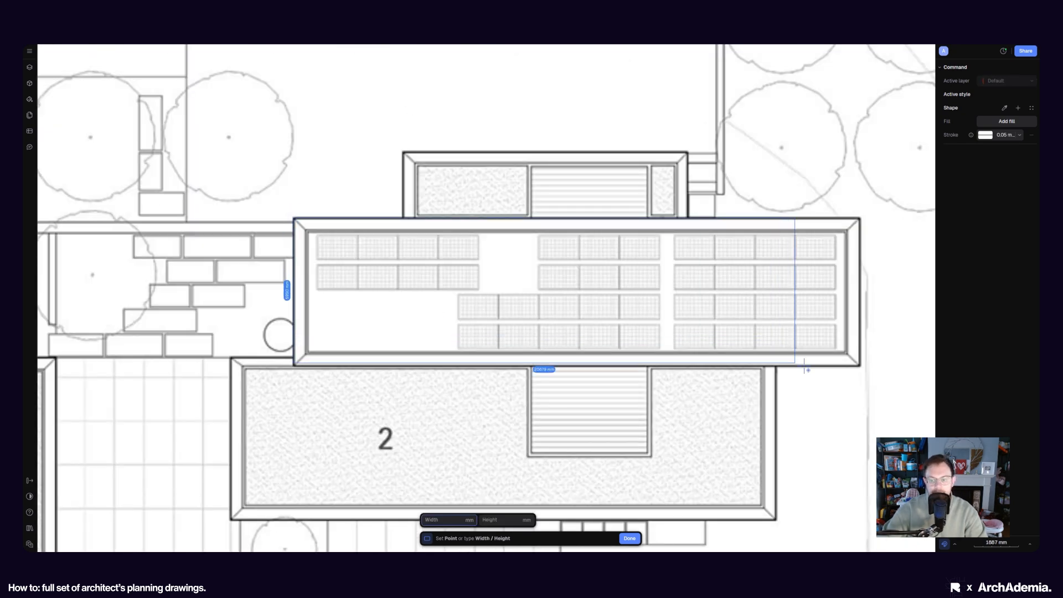
left_click(859, 366)
Step: Draw a rectangle over the full outer roof outline of building 2, the main house, including the part under the panelled roof
middle_click_drag(479, 467, 352, 308)
key("r")
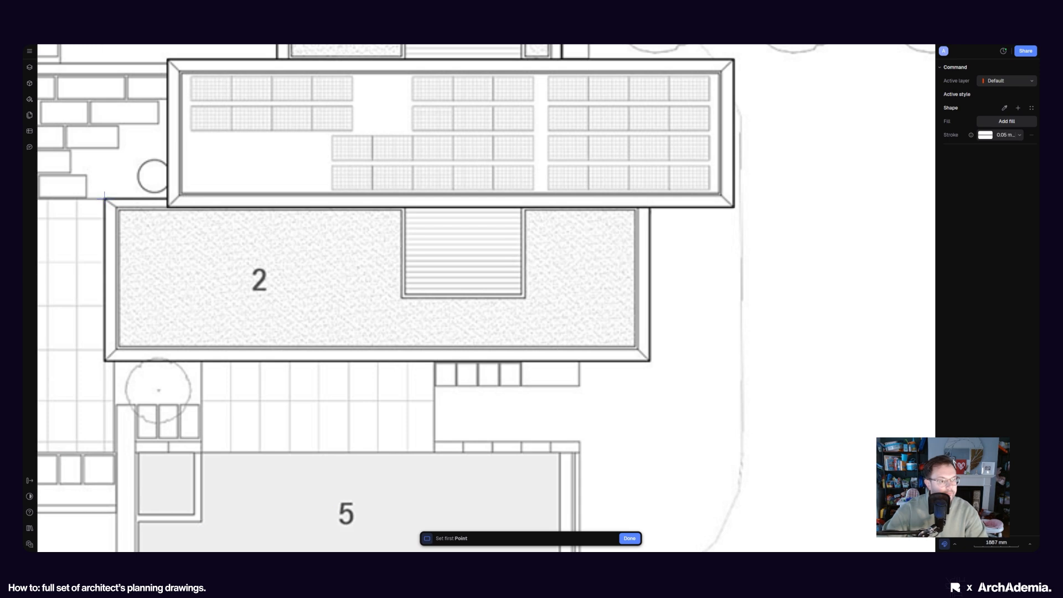
left_click(104, 198)
left_click(651, 361)
scroll(652, 361, "down", 3)
middle_click_drag(431, 395, 491, 333)
key("Escape")
Step: Draw a rectangle about 18372 by 5472 mm around the pool's outer edge, excluding the narrow wall at its left end
key("r")
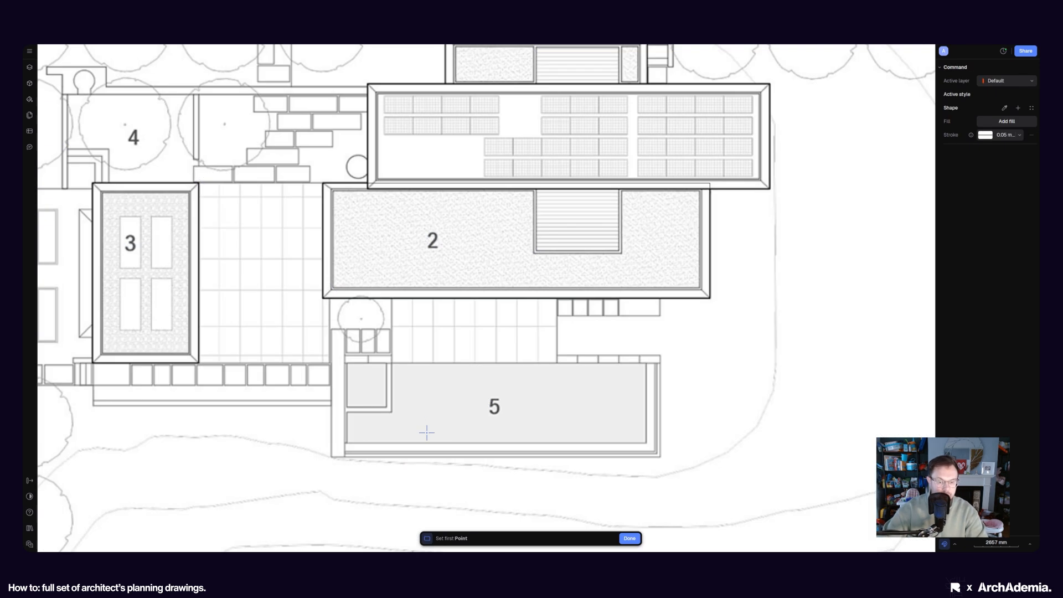
middle_click_drag(509, 439, 511, 418)
scroll(499, 423, "up", 3)
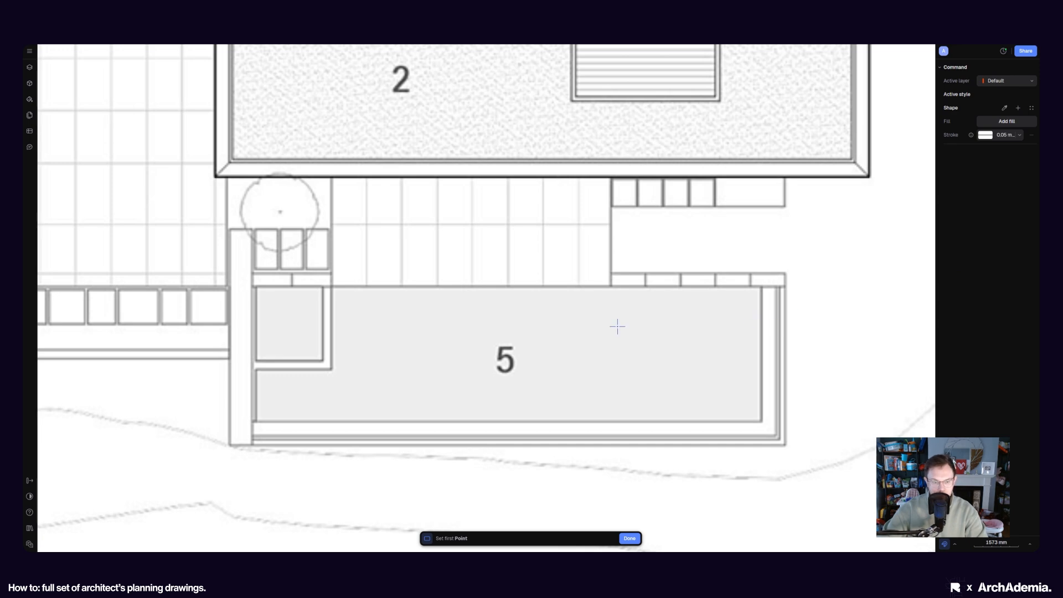
left_click(251, 287)
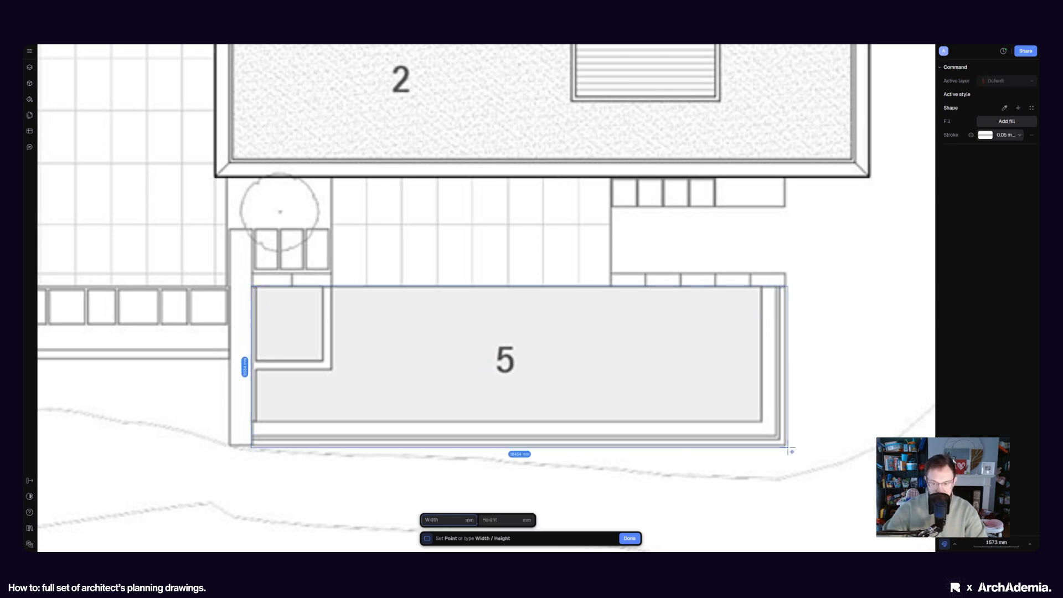
left_click(786, 443)
Step: Draw a rectangle about 11758 by 2705 mm around the small roof section between the auto court and the panelled roof
scroll(589, 360, "down", 2)
scroll(575, 362, "up", 3)
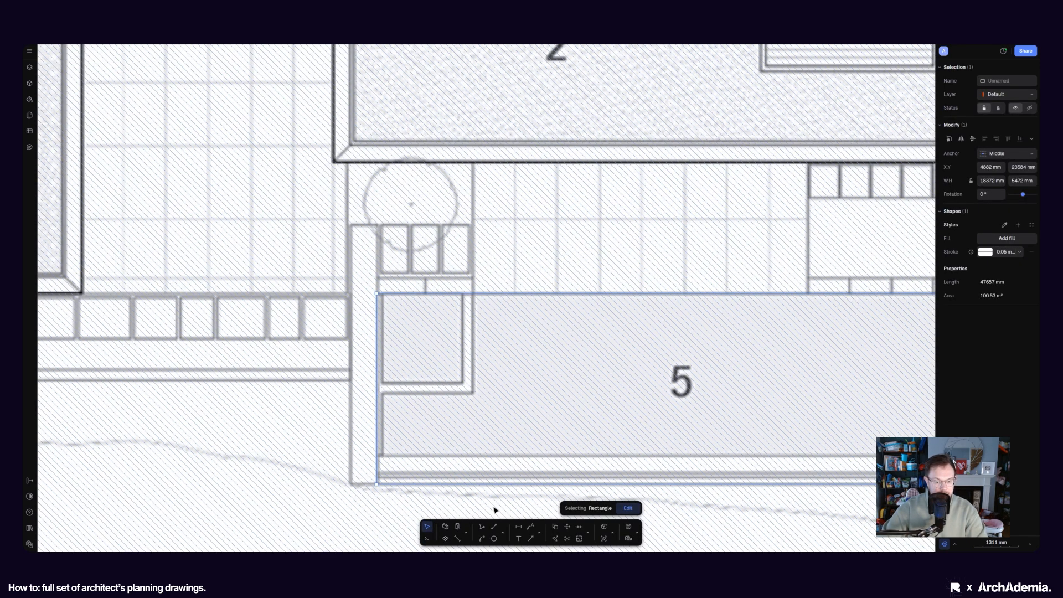
key("r")
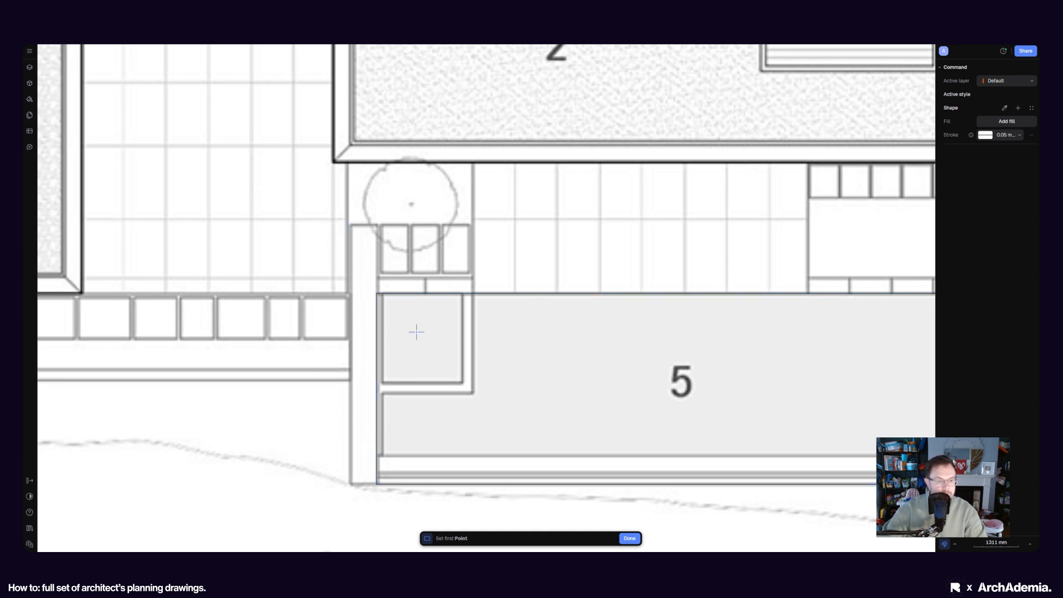
scroll(488, 410, "down", 5)
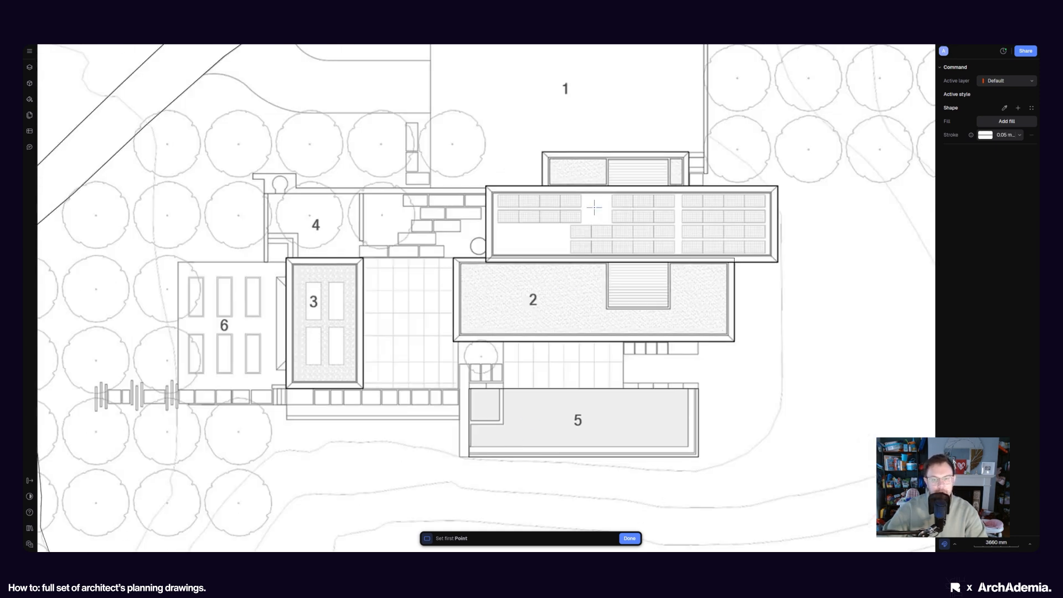
middle_click_drag(671, 129, 609, 187)
scroll(609, 188, "up", 3)
left_click(641, 226)
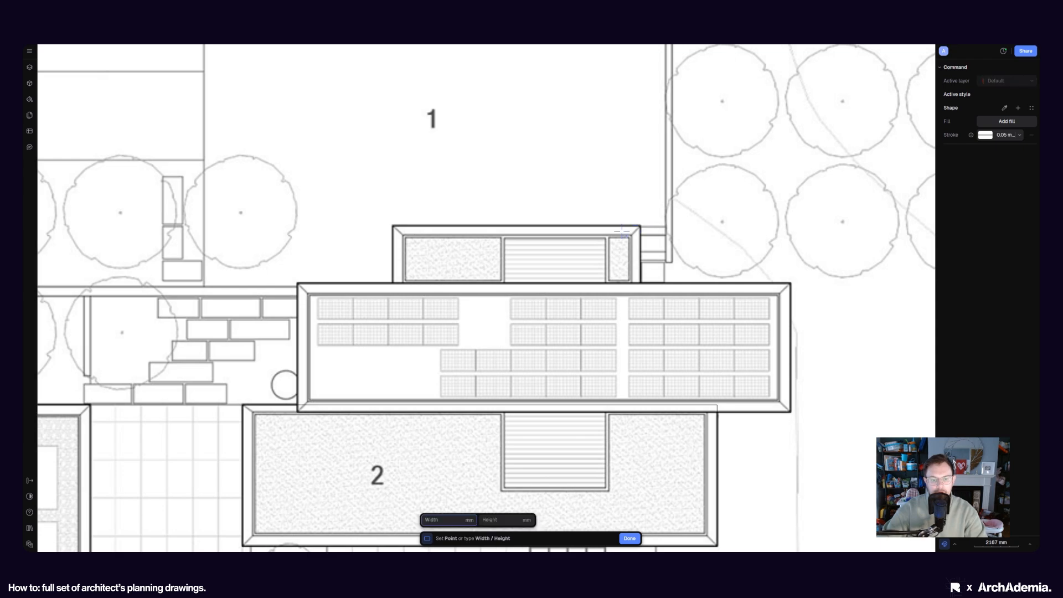
left_click(393, 283)
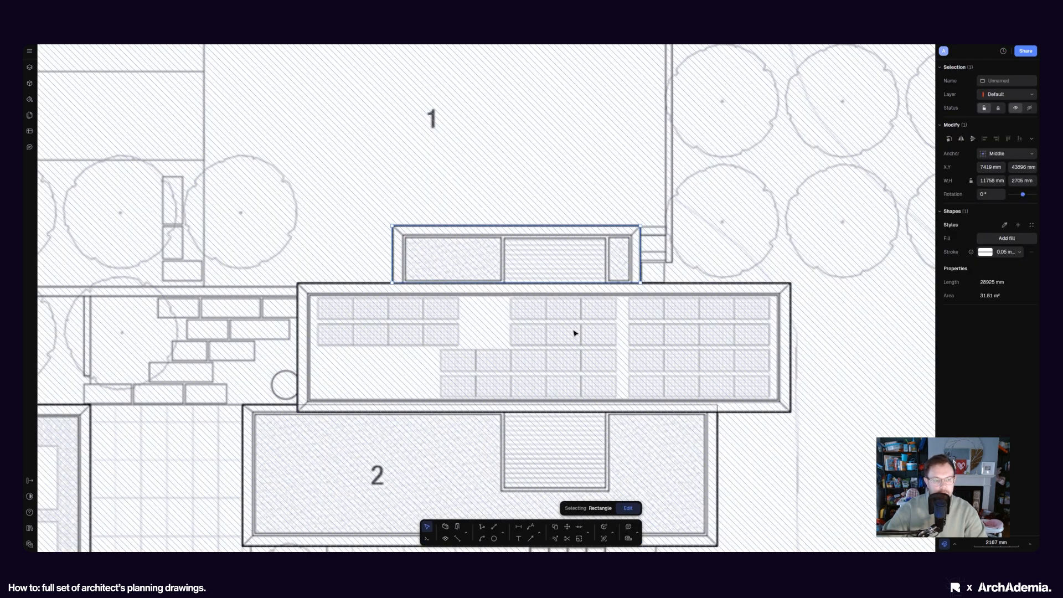
Step: Draw a straight polyline along the courtyard's upper edge, from the guest house's upper-right corner to the main house's upper-left corner
scroll(574, 332, "down", 2)
middle_click_drag(462, 341, 535, 294)
scroll(199, 342, "up", 3)
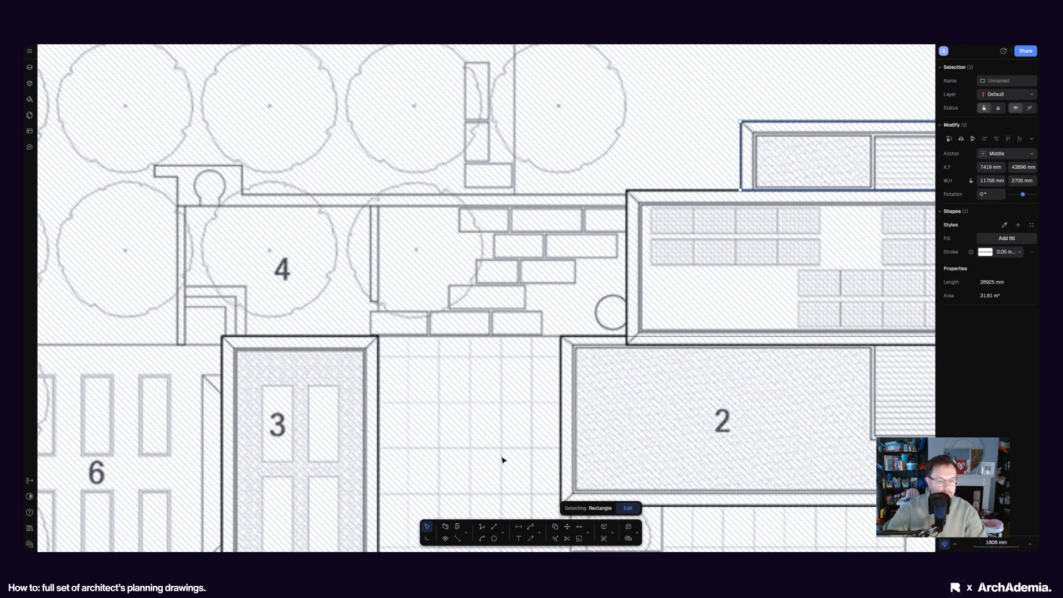
left_click(483, 527)
scroll(411, 334, "down", 2)
scroll(406, 334, "up", 3)
left_click(375, 334)
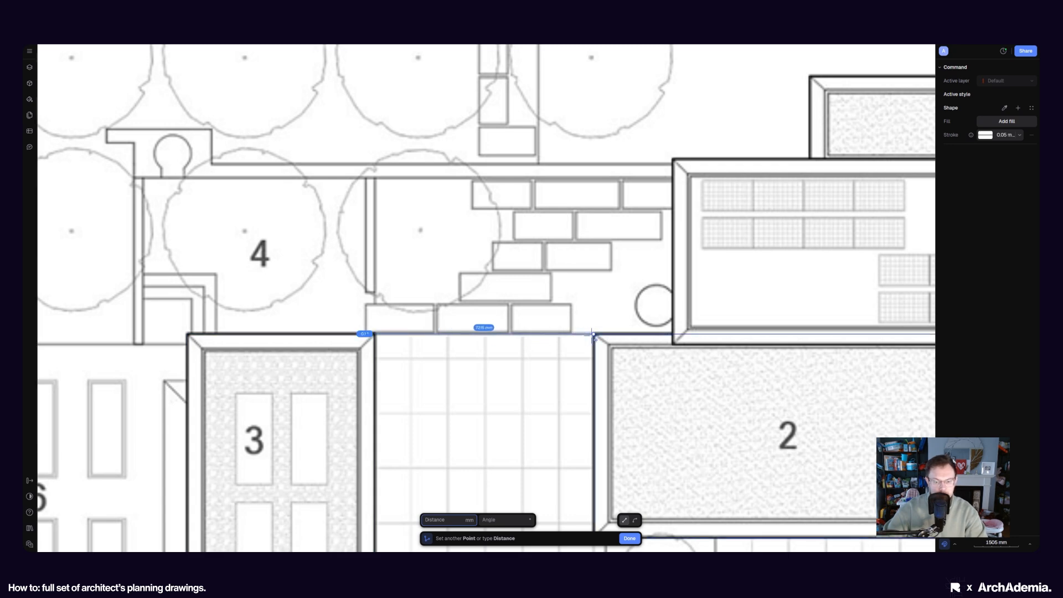
scroll(591, 336, "up", 5)
scroll(592, 335, "up", 2)
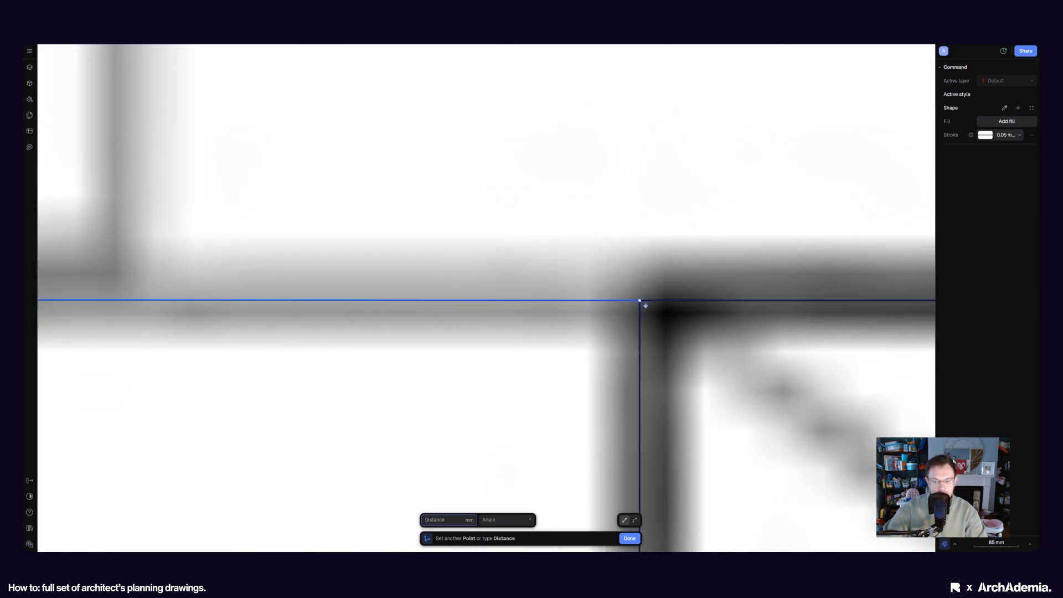
left_click(639, 301)
scroll(519, 264, "down", 10)
key("Return")
Step: Start a polyline at the pool rectangle's lower-left corner and trace the narrow wall's base and outer side up to the terrace's lower edge
middle_click_drag(424, 339, 429, 211)
scroll(429, 212, "down", 2)
left_click(481, 526)
middle_click_drag(530, 529, 545, 455)
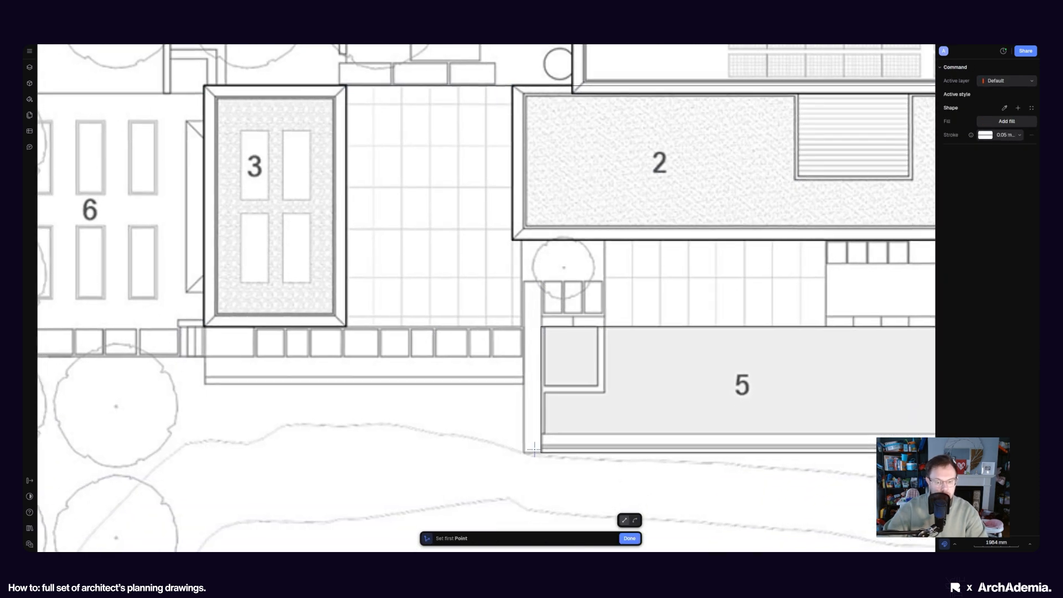
scroll(545, 456, "up", 1)
left_click(546, 456)
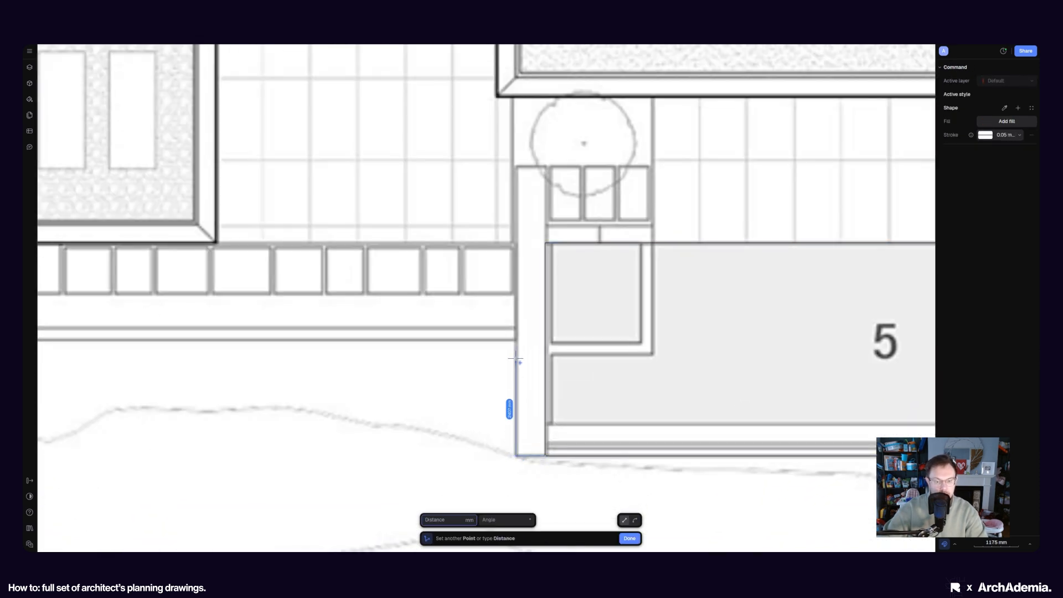
scroll(516, 359, "down", 5)
scroll(516, 354, "up", 5)
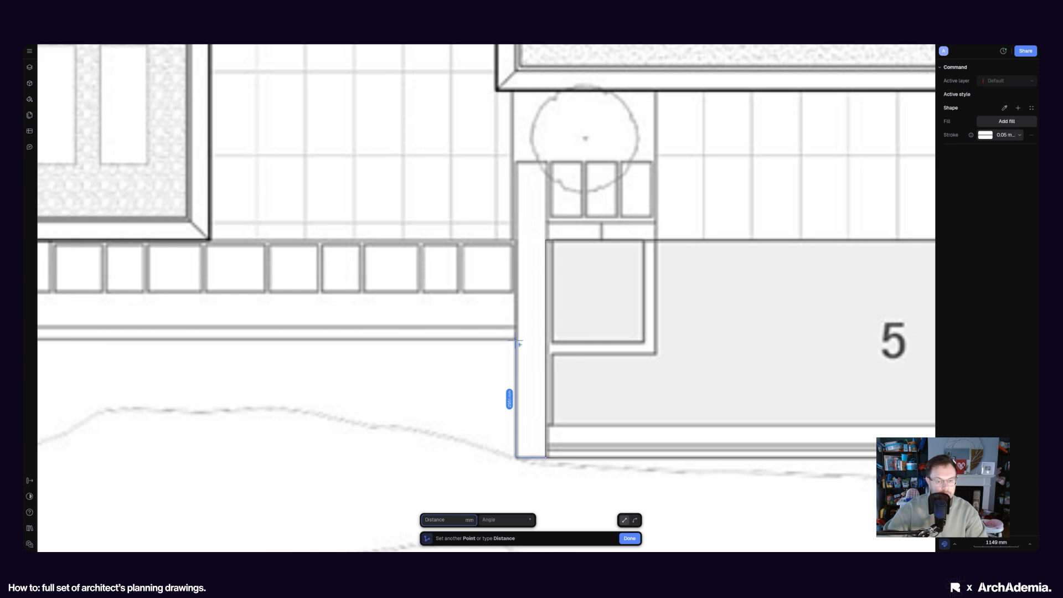
left_click(516, 340)
Step: Continue the polyline along the terrace's lower edge and up to the paving strip below the guest house's lower-left corner
scroll(515, 340, "down", 3)
left_click(238, 340)
middle_click_drag(203, 313, 450, 354)
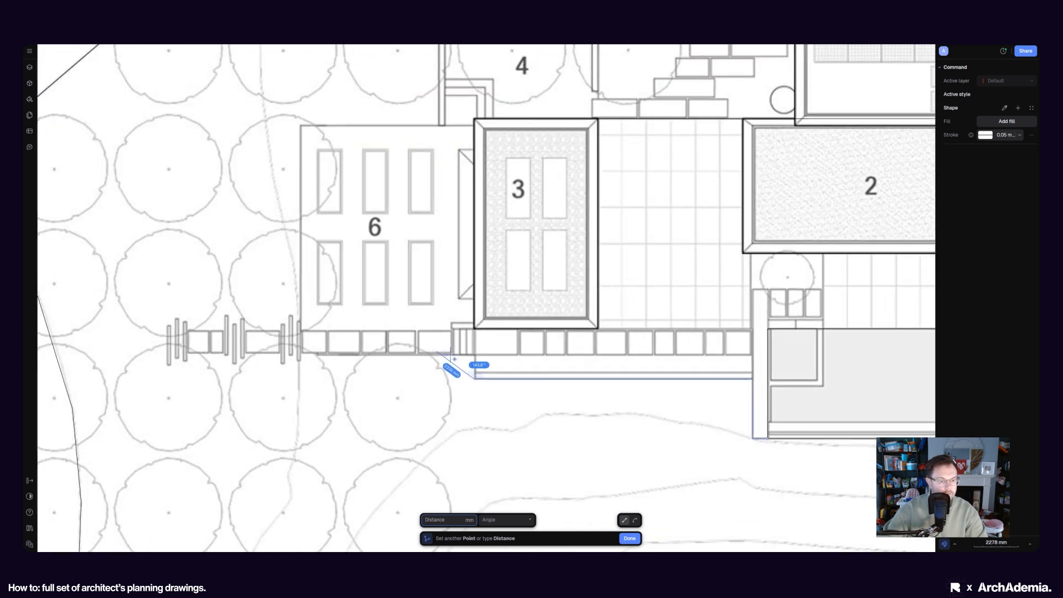
scroll(455, 359, "up", 3)
left_click(470, 353)
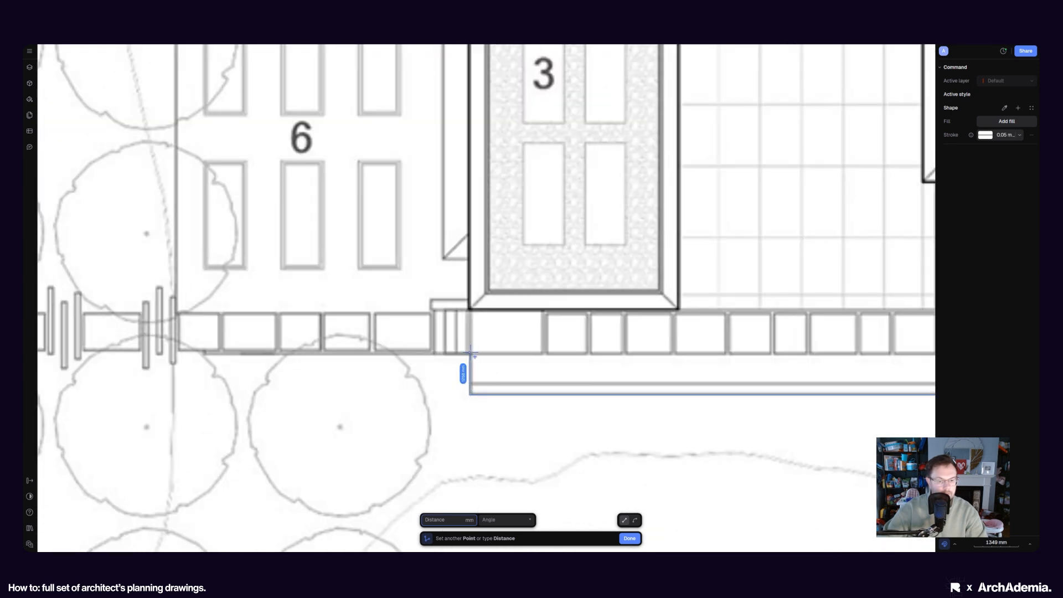
Step: Continue the polyline around the vegetable garden's lower, outer and upper edges to the guest house, and finish it
left_click(177, 352)
scroll(177, 310, "down", 4)
scroll(178, 249, "up", 3)
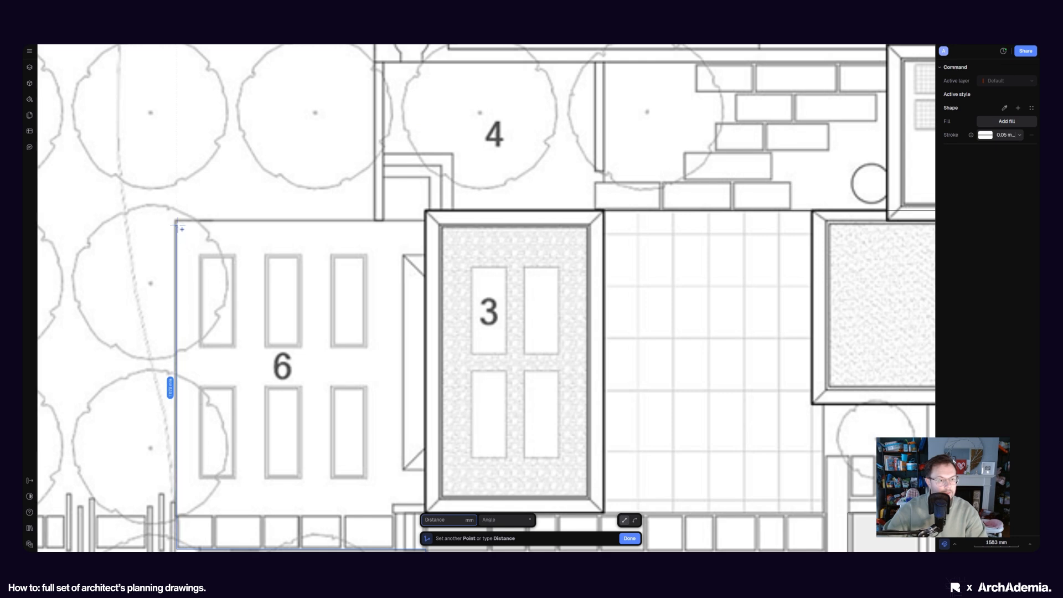
left_click(177, 221)
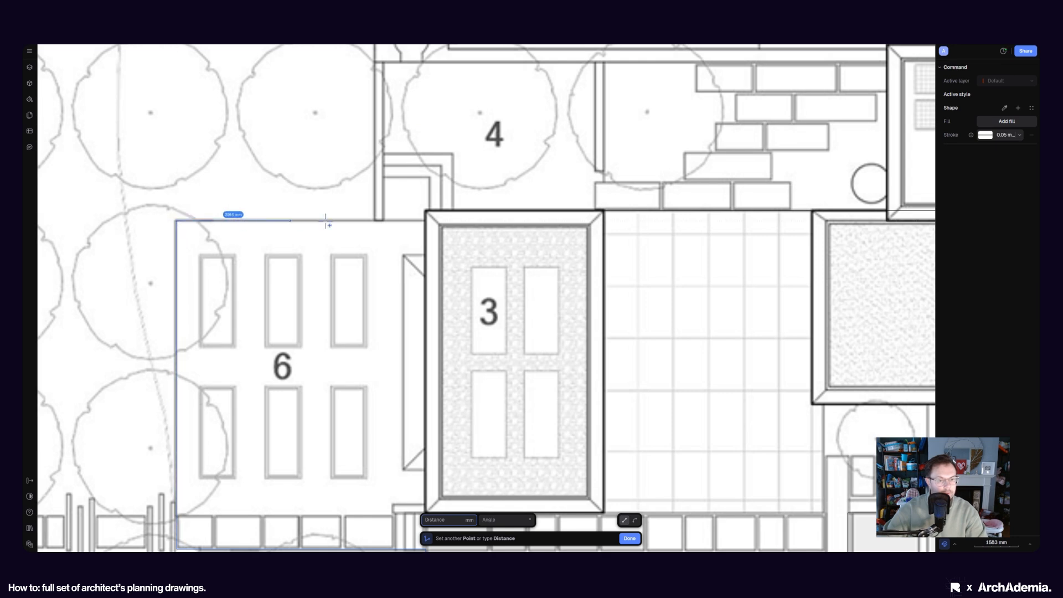
left_click(424, 221)
scroll(419, 169, "up", 4)
key("Return")
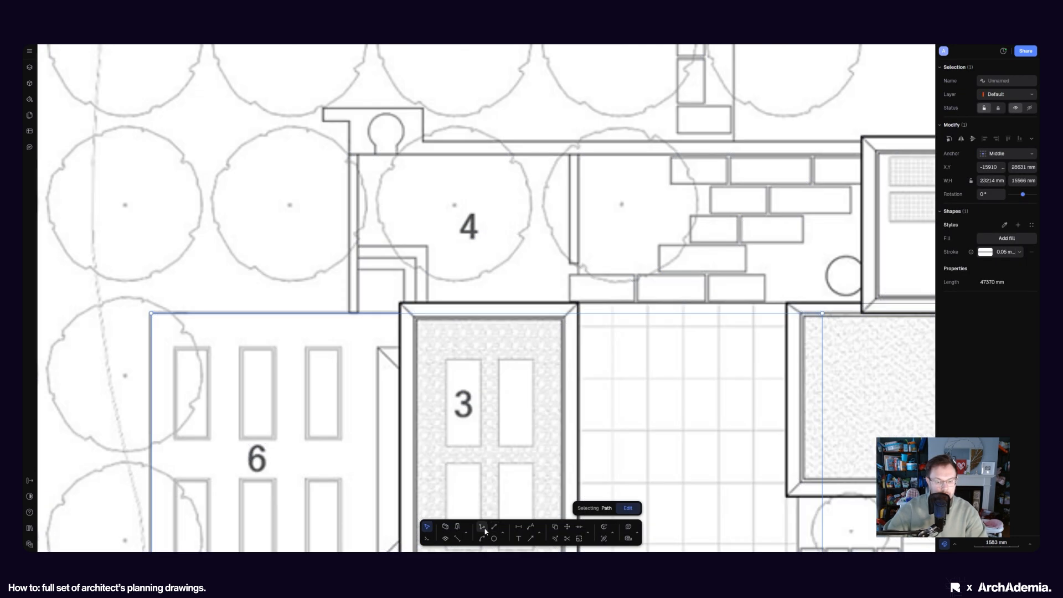
Step: Draw a polyline up the outdoor kitchen's outer wall from the vegetable garden and along its upper edge to the panelled roof
left_click(483, 528)
scroll(317, 373, "up", 3)
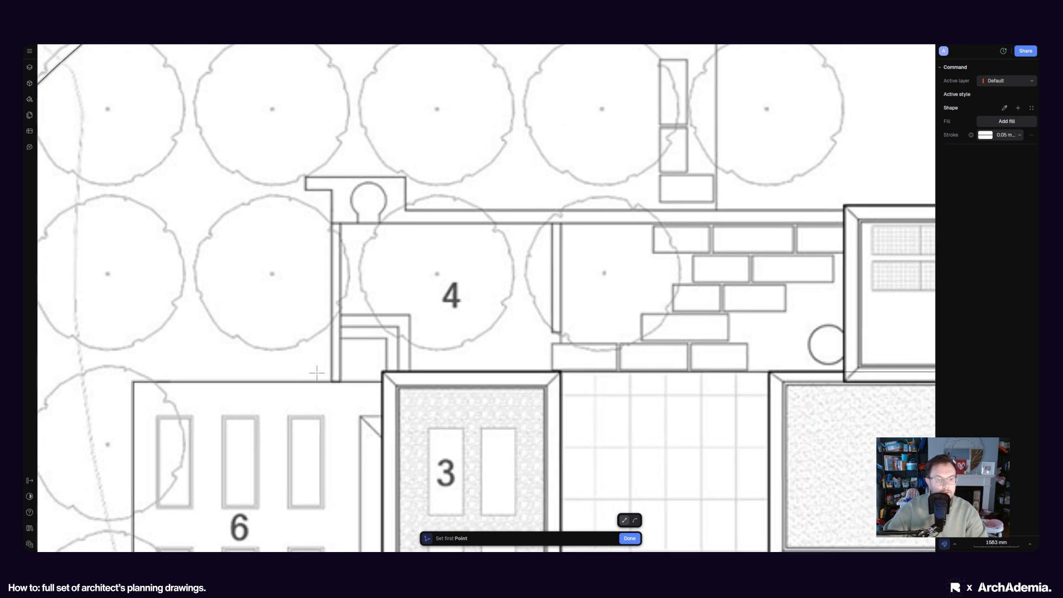
left_click(330, 380)
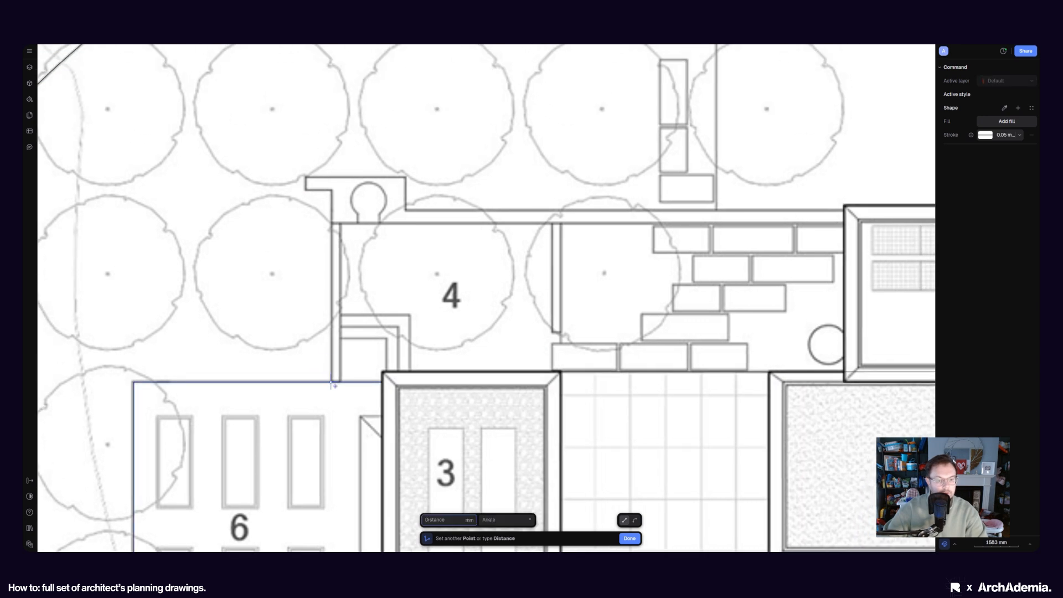
left_click(331, 223)
scroll(554, 243, "up", 3)
left_click(619, 261)
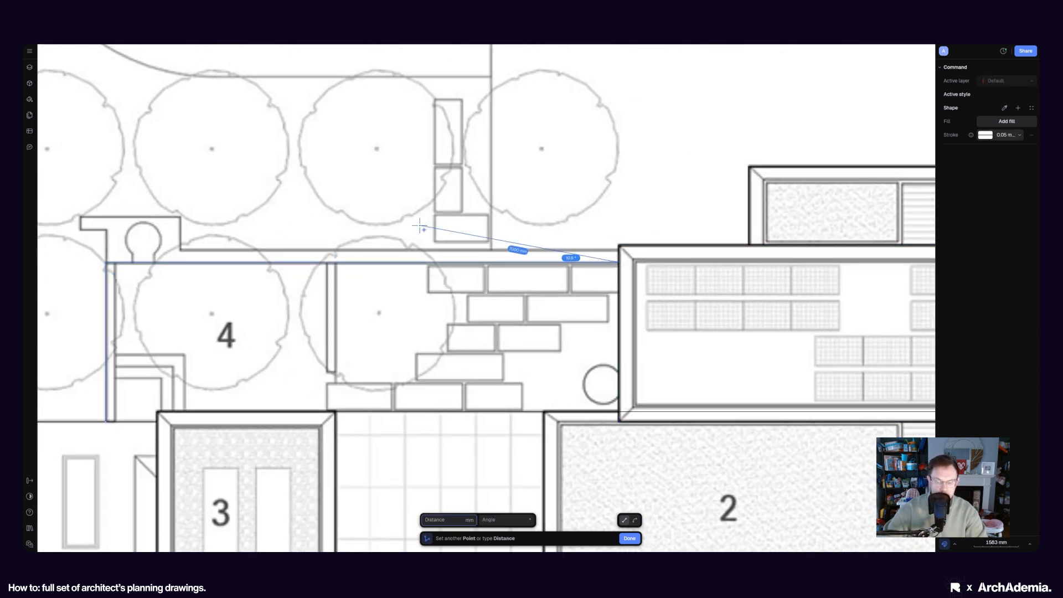
scroll(420, 226, "down", 2)
key("Return")
Step: Draw a polyline about 22236 mm long around the outdoor kitchen's stepped chimney wall and along its outer edge to the panelled roof
key("p")
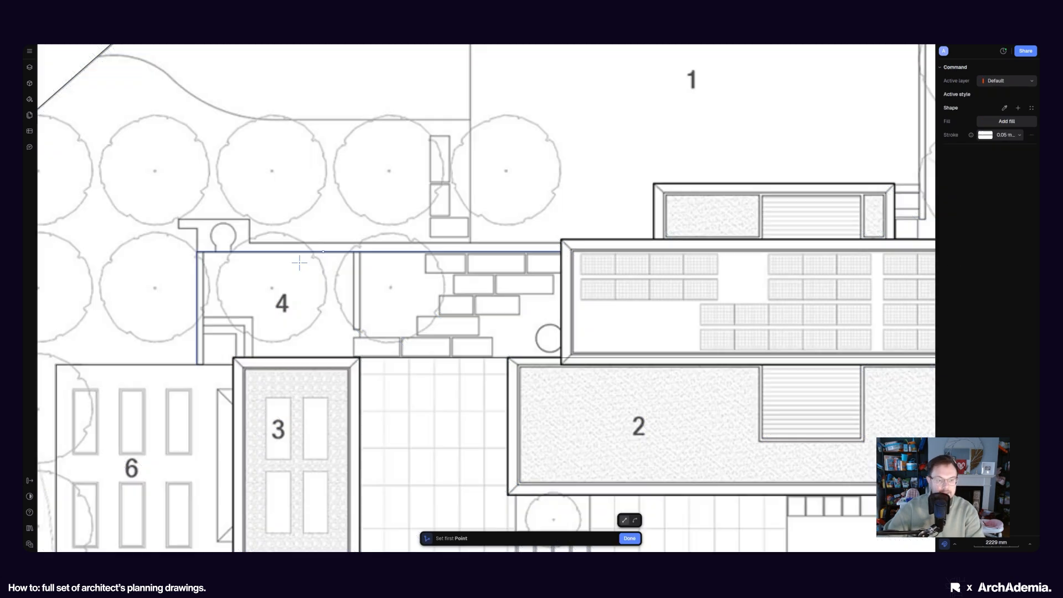
middle_click_drag(285, 289, 316, 318)
scroll(217, 265, "up", 4)
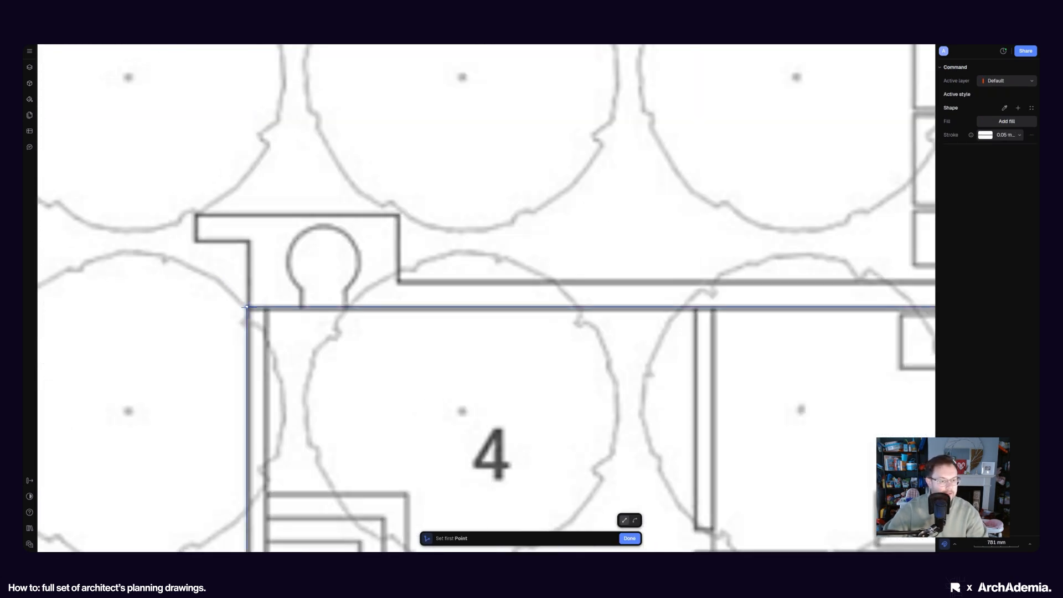
left_click(246, 306)
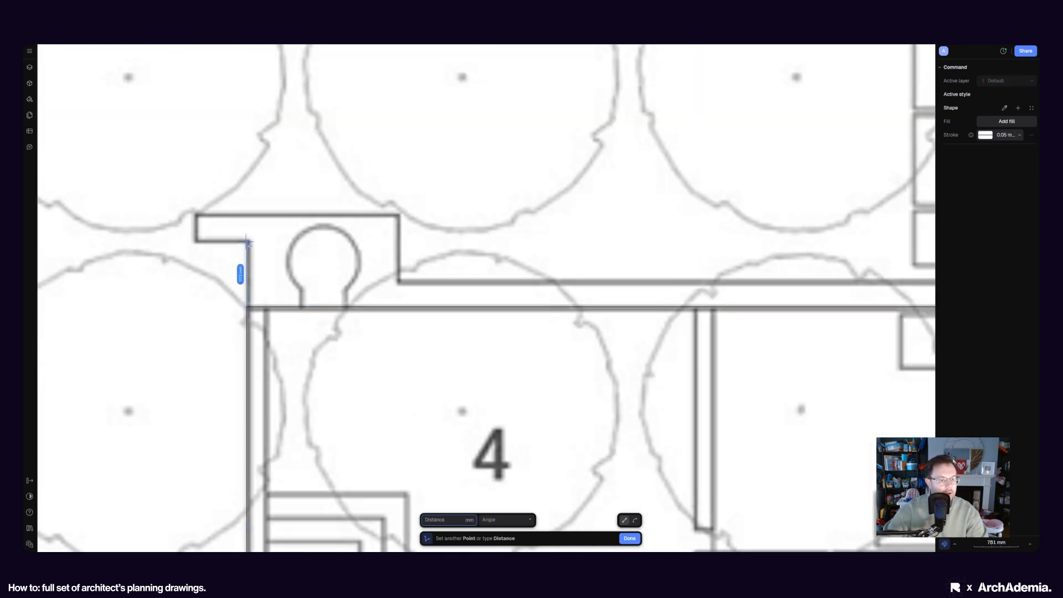
left_click(195, 214)
left_click(398, 279)
scroll(398, 279, "down", 3)
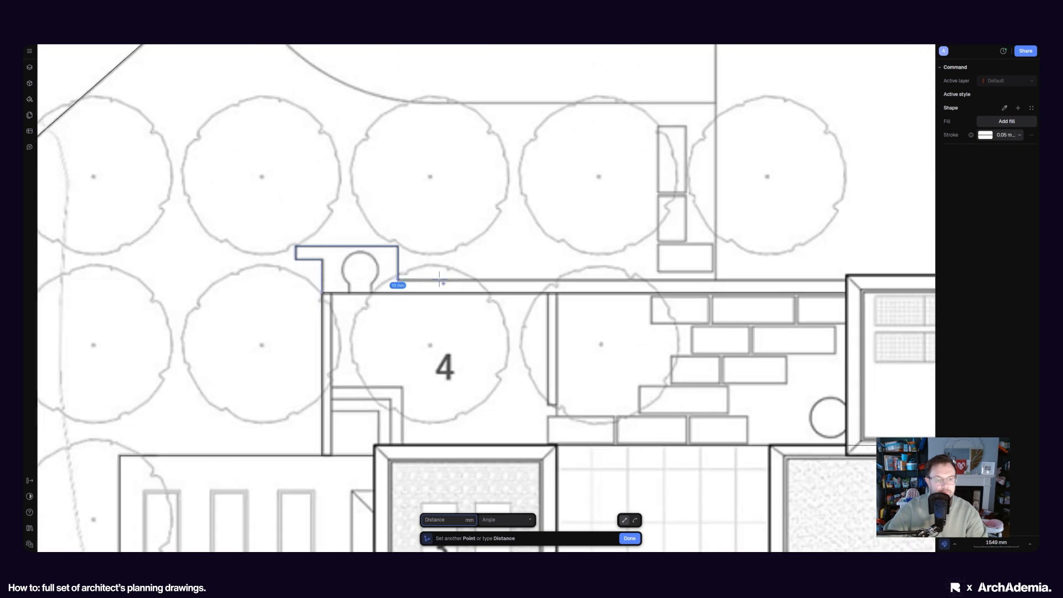
middle_click_drag(809, 287, 515, 280)
scroll(540, 275, "up", 5)
left_click(580, 270)
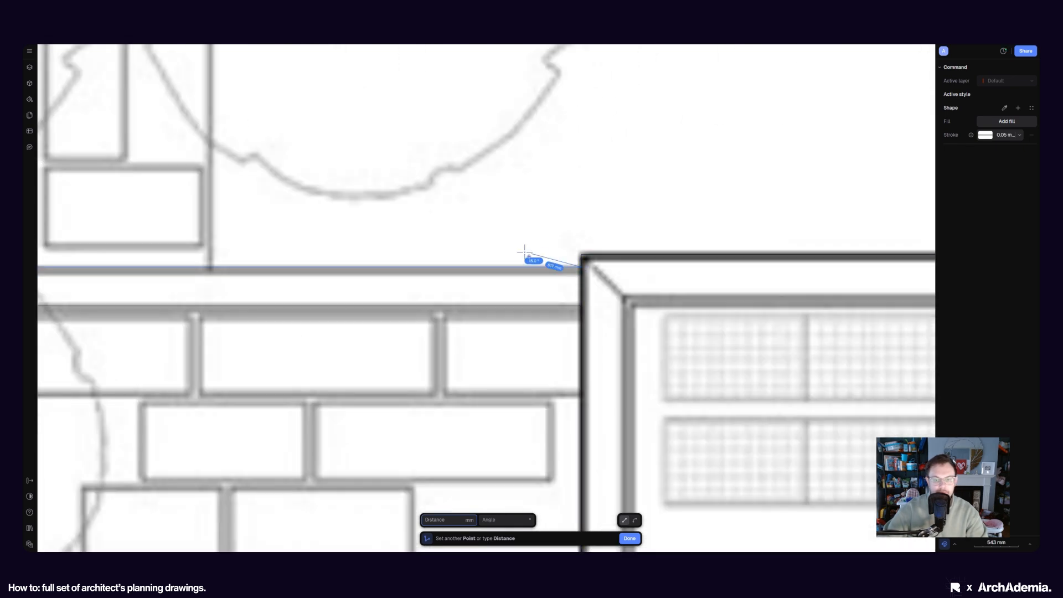
scroll(553, 265, "down", 5)
key("Return")
middle_click_drag(520, 276, 441, 297)
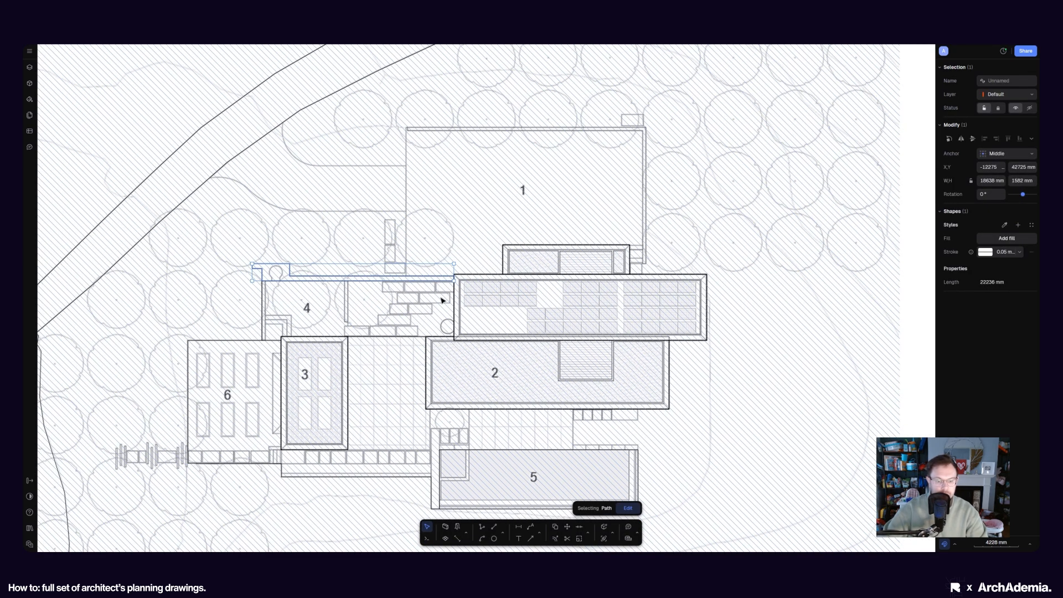
Step: Draw a polyline around the auto court from the kitchen wall, along its outer edges and in to the small roof's right side
left_click(480, 526)
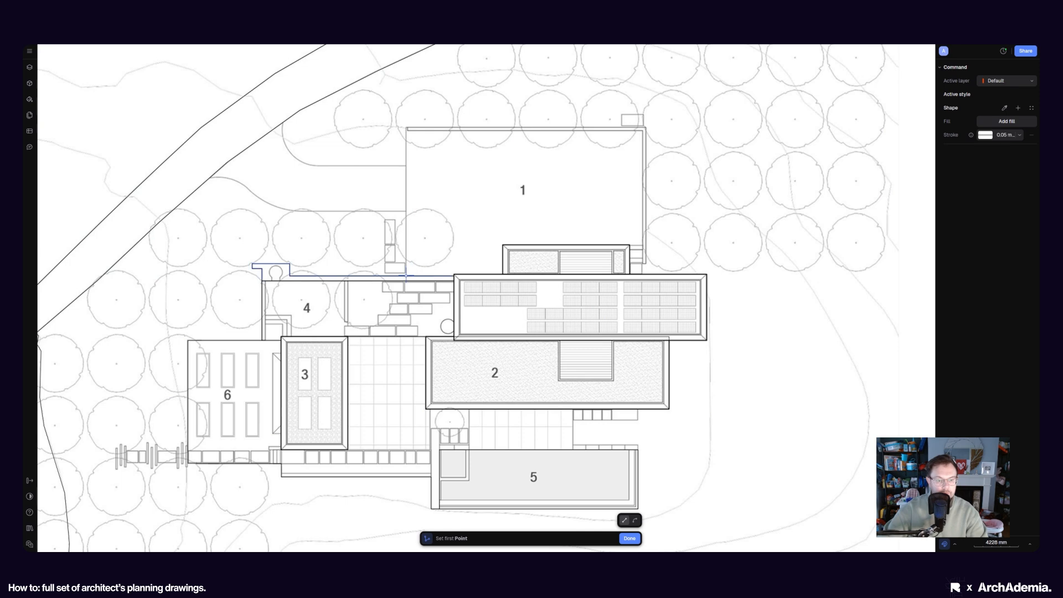
left_click(405, 275)
scroll(399, 122, "up", 3)
left_click(406, 128)
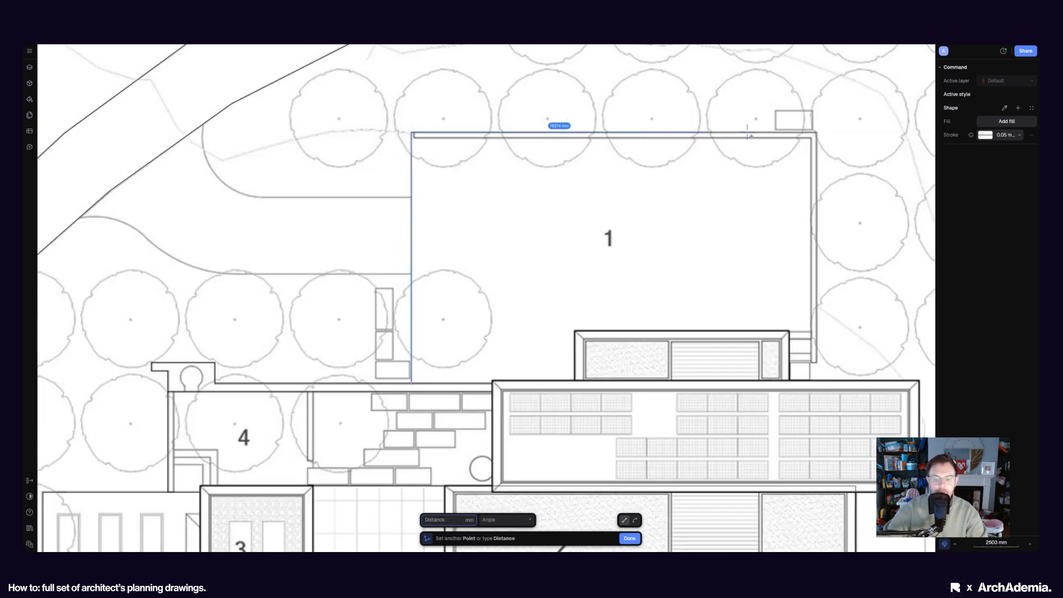
left_click(817, 133)
scroll(820, 369, "up", 5)
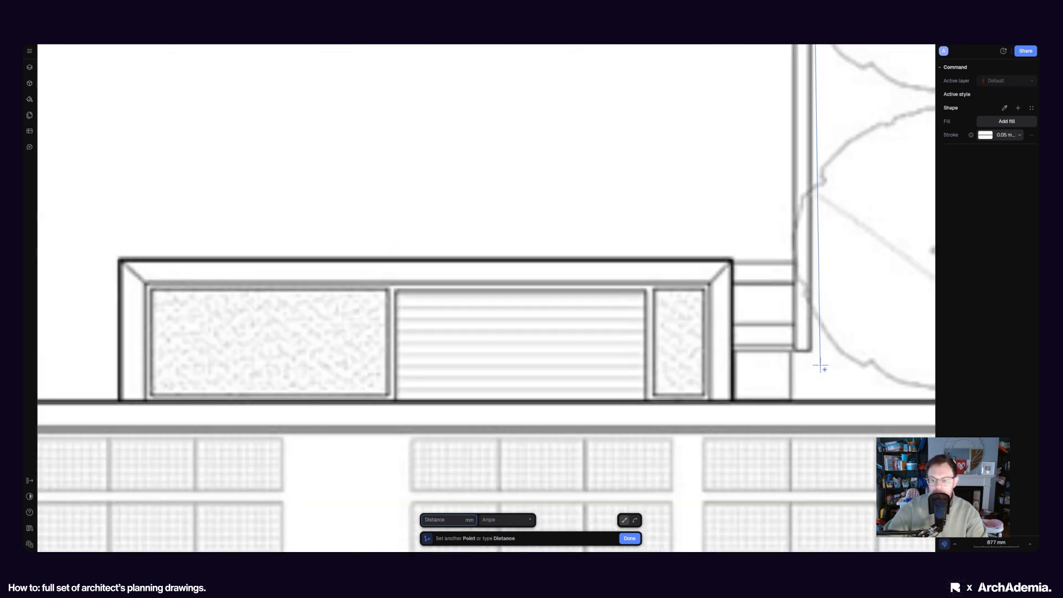
left_click(816, 363)
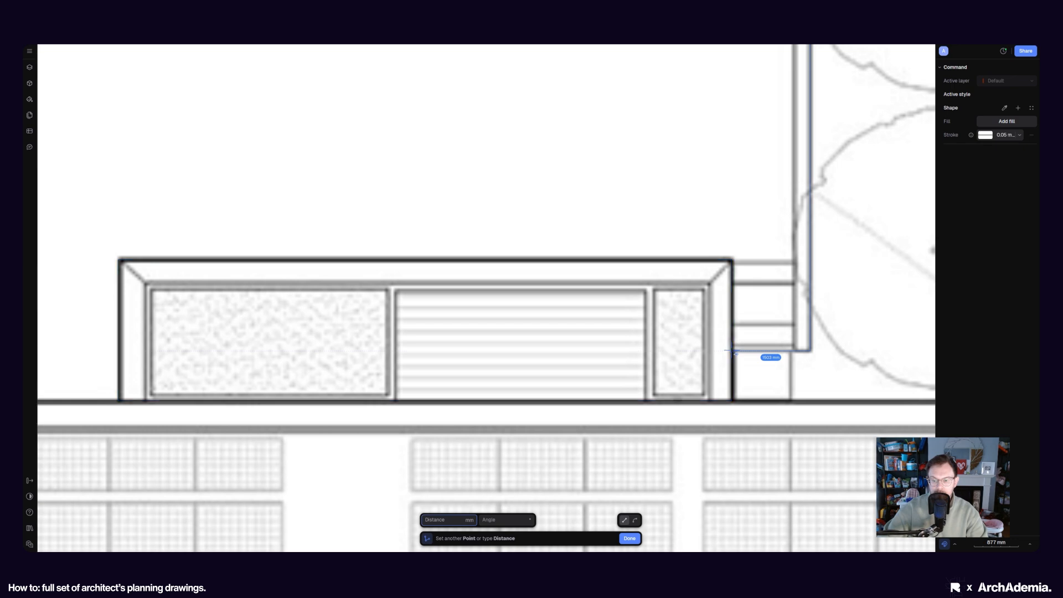
key("Return")
scroll(772, 356, "down", 5)
Step: Move the site plan image clear of the traced linework to inspect it, and undo the move
scroll(619, 259, "down", 3)
middle_click_drag(570, 295, 471, 245)
scroll(488, 250, "down", 4)
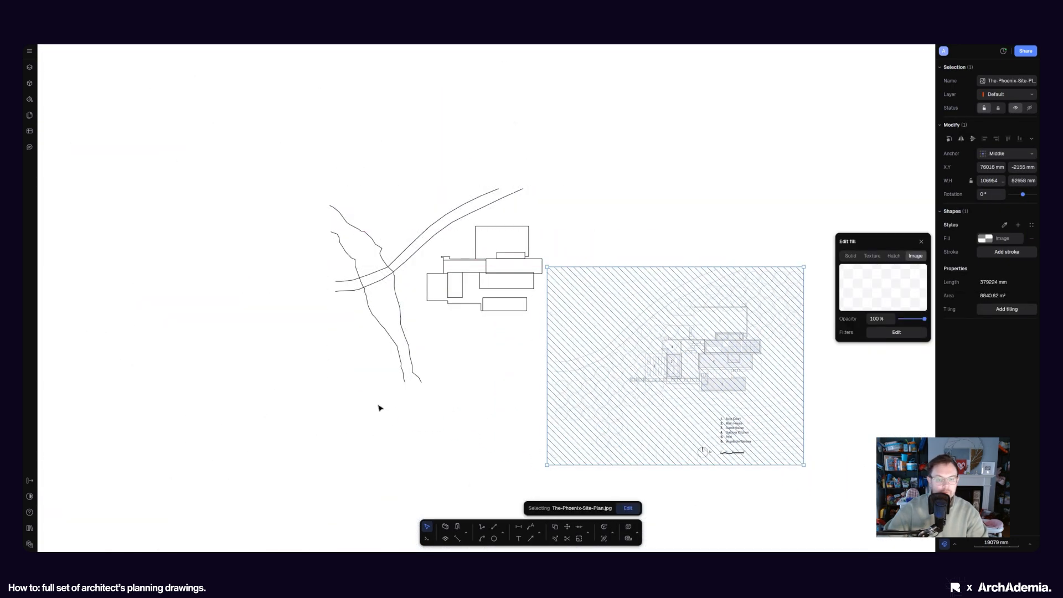
left_click(380, 408)
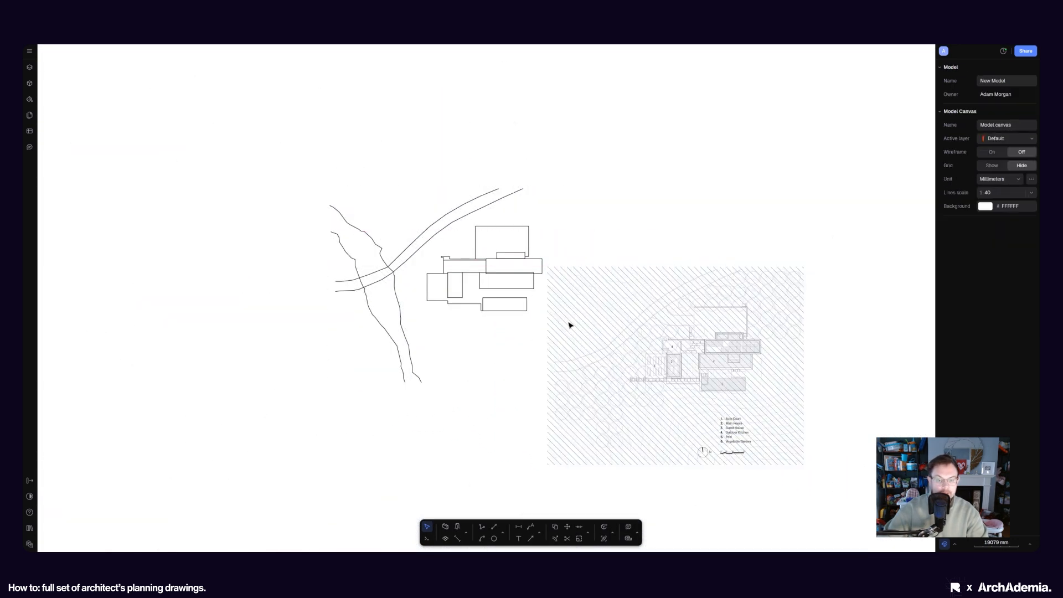
scroll(560, 243, "up", 3)
left_click(581, 289)
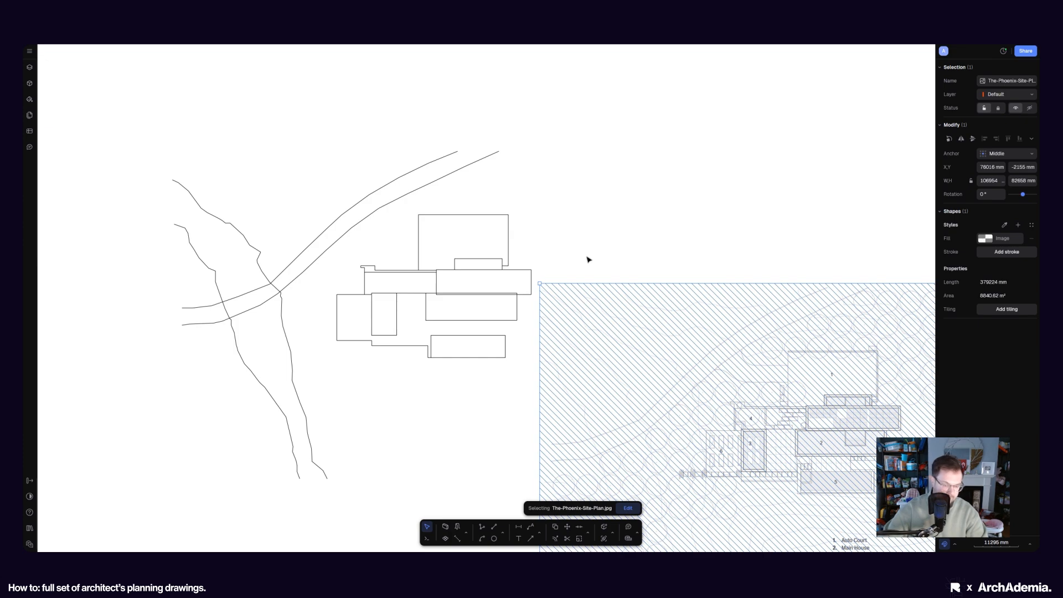
key("ctrl+z")
left_click(701, 310)
scroll(484, 368, "up", 5)
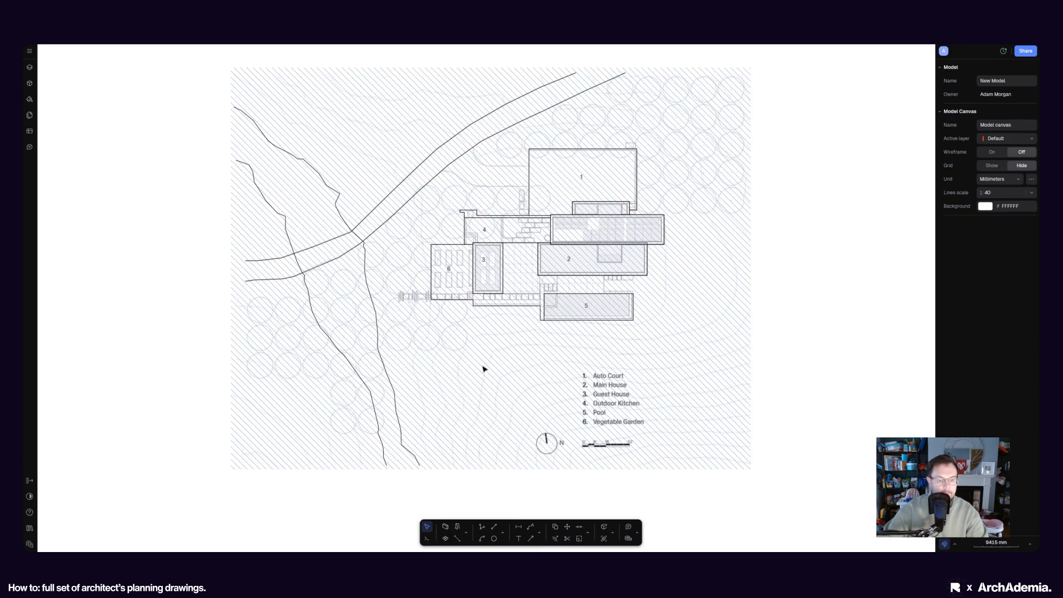
Step: Draw a straight line along the paved terrace's right edge, from the main house's lower edge to the pool's upper edge
scroll(551, 395, "up", 10)
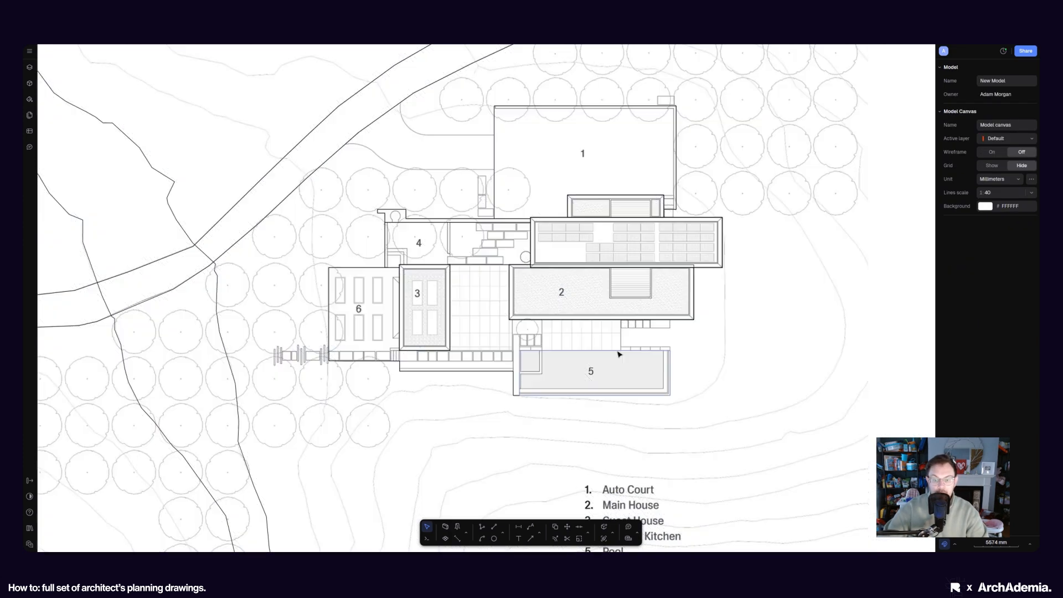
left_click(481, 528)
scroll(647, 318, "up", 15)
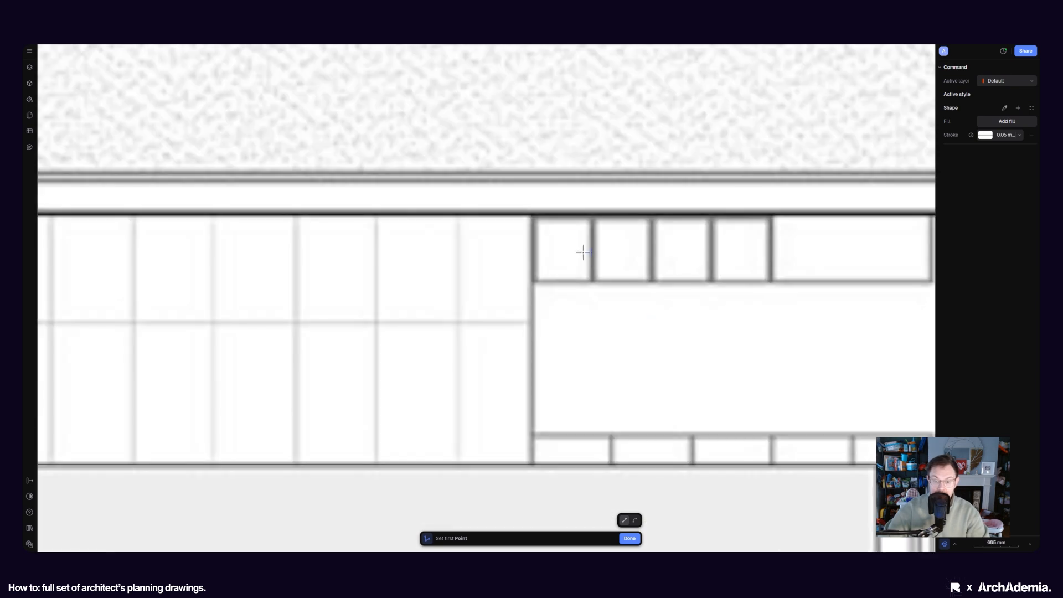
left_click(532, 215)
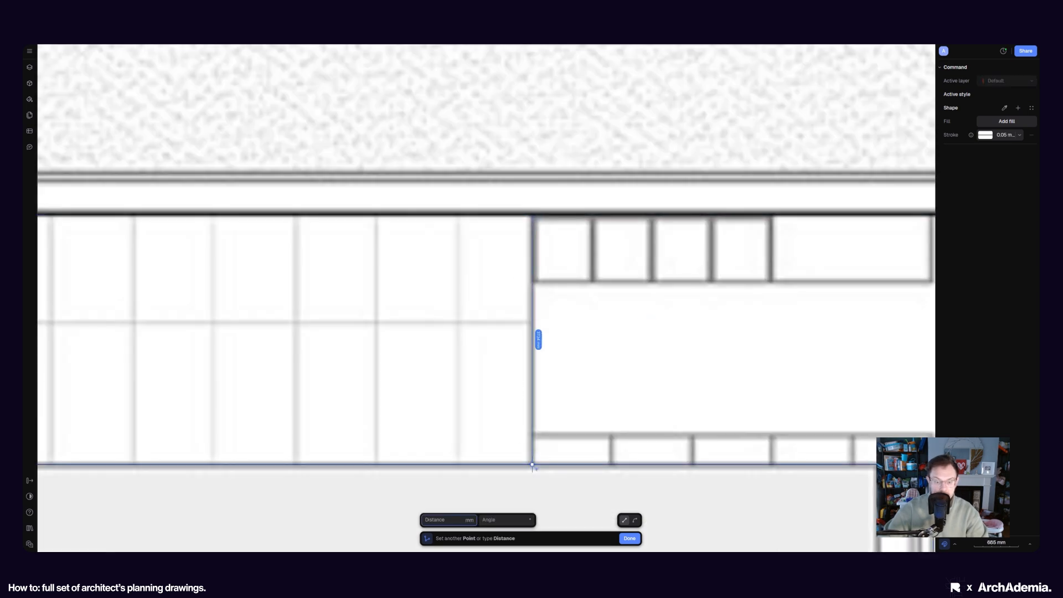
scroll(576, 392, "down", 10)
key("Escape")
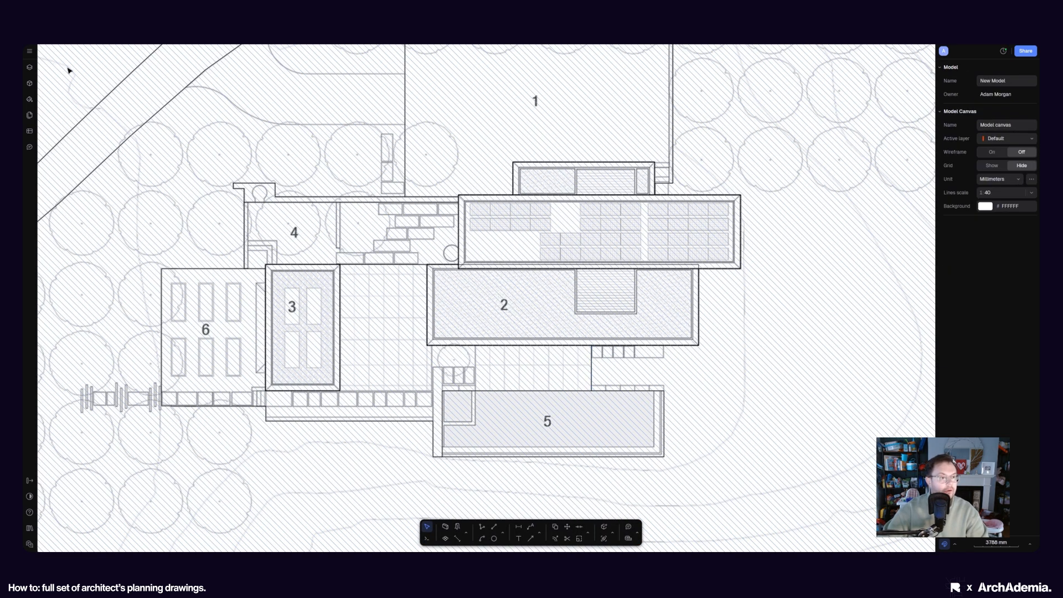
Step: Show the grid on the model canvas
left_click(30, 52)
mouse_move(94, 160)
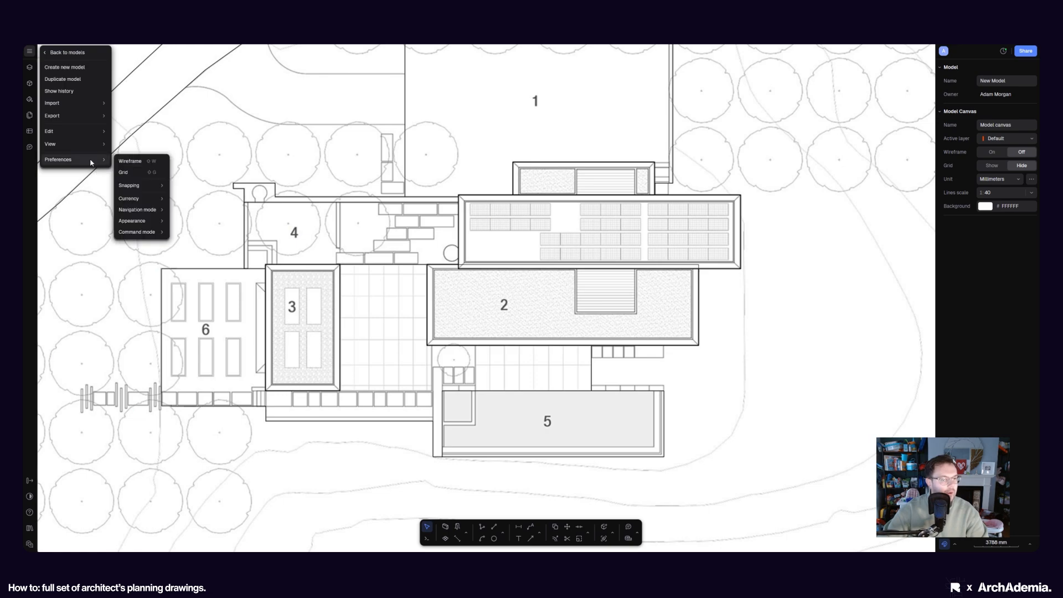
left_click(132, 172)
scroll(501, 314, "down", 7)
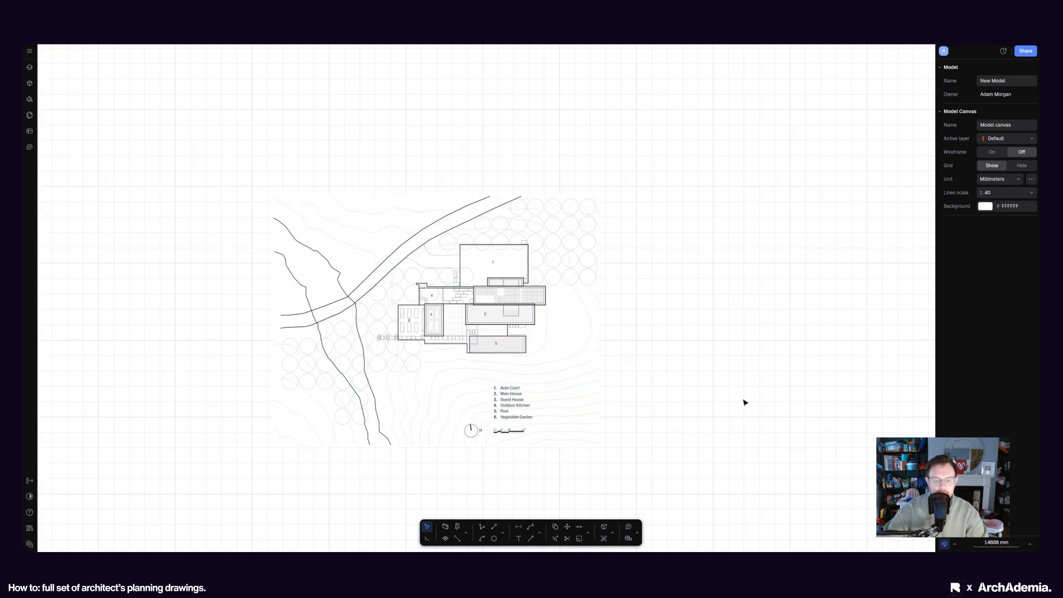
scroll(445, 388, "up", 3)
middle_click_drag(365, 363, 471, 355)
scroll(194, 345, "up", 2)
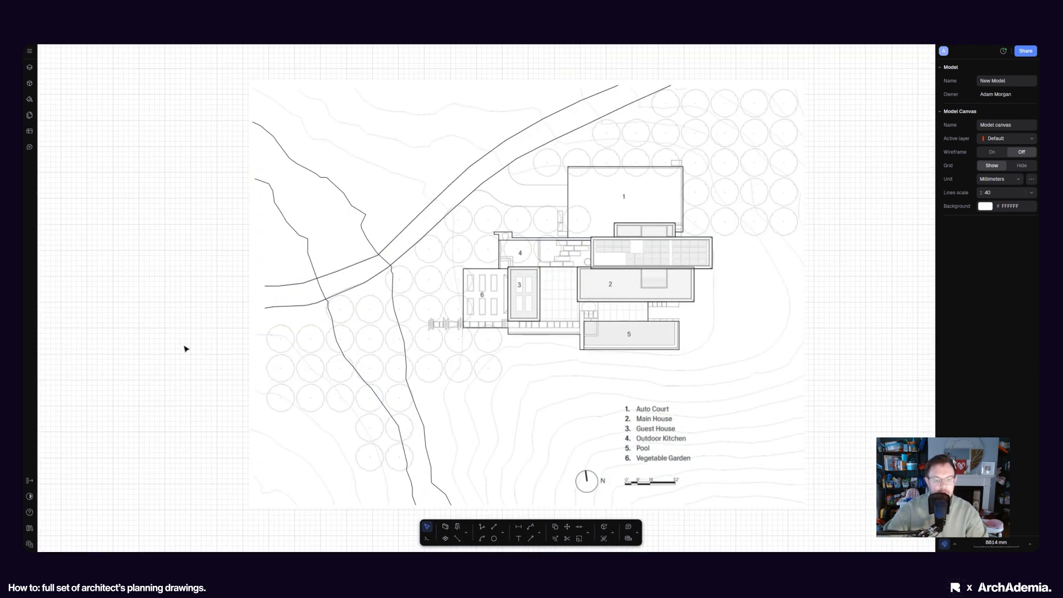
Step: Move the site plan image off the linework to view the tracing against the grid, and undo the move
scroll(432, 372, "down", 2)
mouse_move(431, 372)
left_mouse_down()
mouse_move(593, 434)
mouse_move(785, 457)
left_mouse_up()
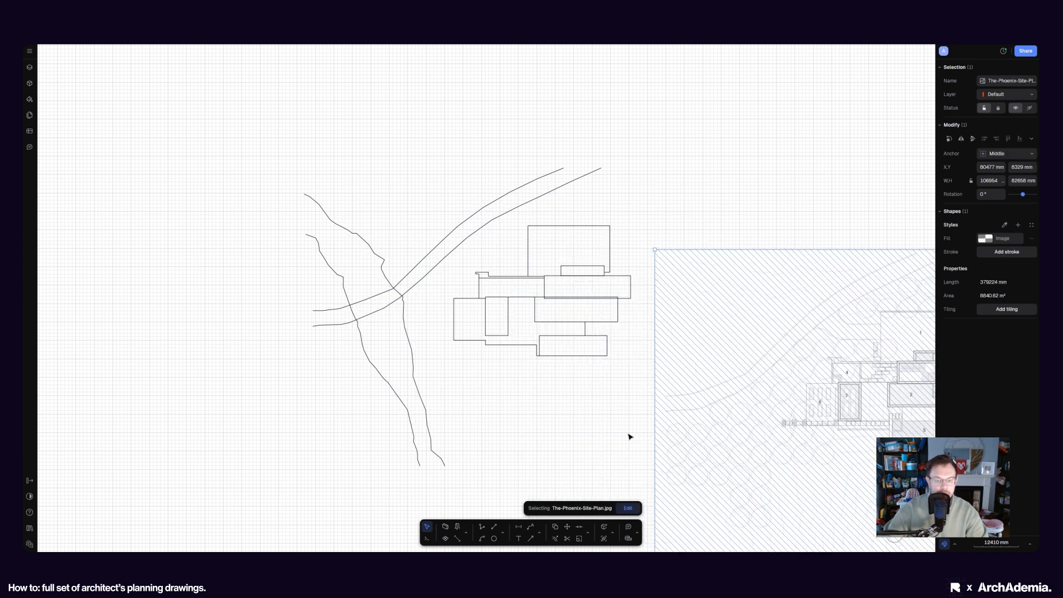
left_click(582, 427)
key("ctrl+z")
key("ctrl+z")
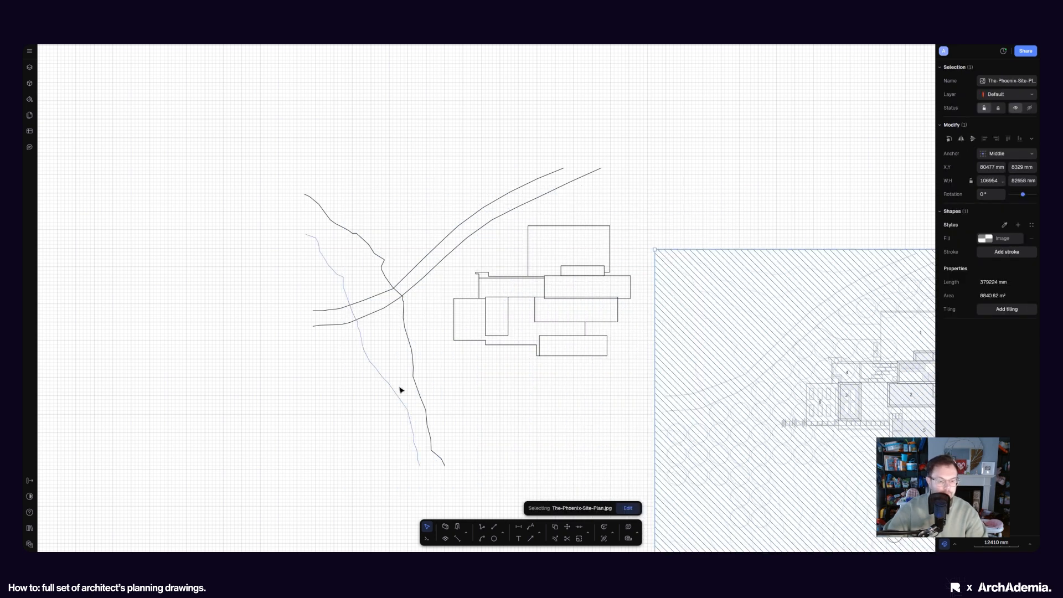
Step: Turn off snapping to the grid while leaving the other snap options enabled
left_click(92, 123)
left_click(31, 51)
mouse_move(80, 165)
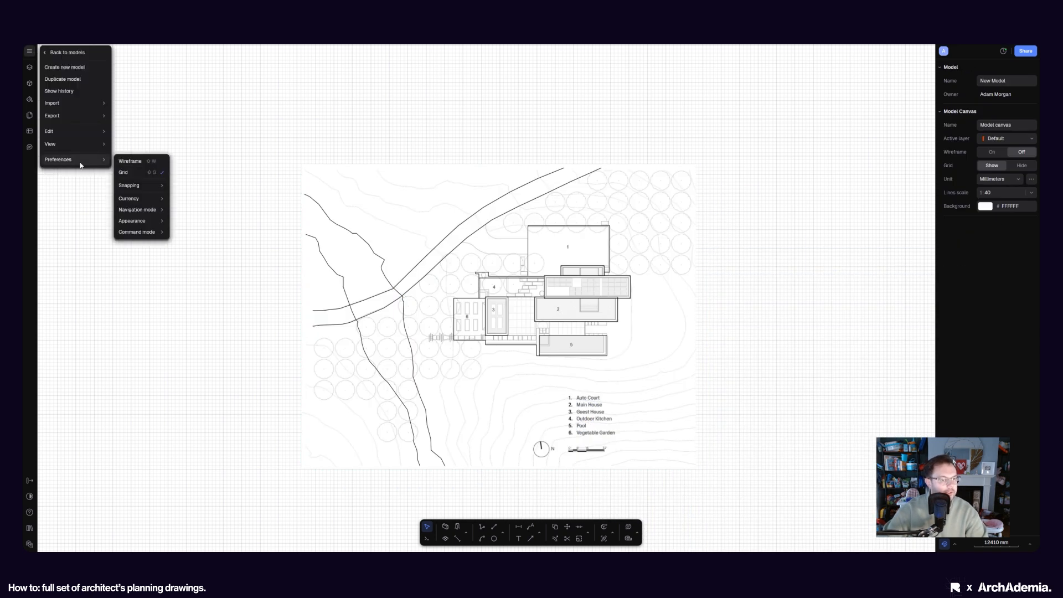
mouse_move(138, 186)
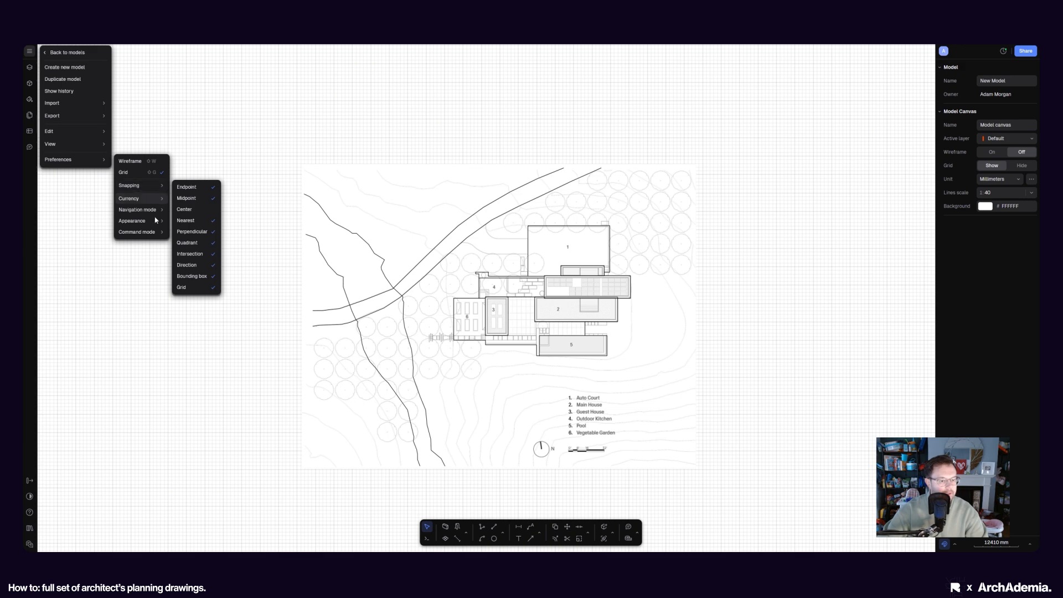
left_click(185, 287)
middle_click_drag(420, 394, 386, 384)
scroll(477, 400, "up", 3)
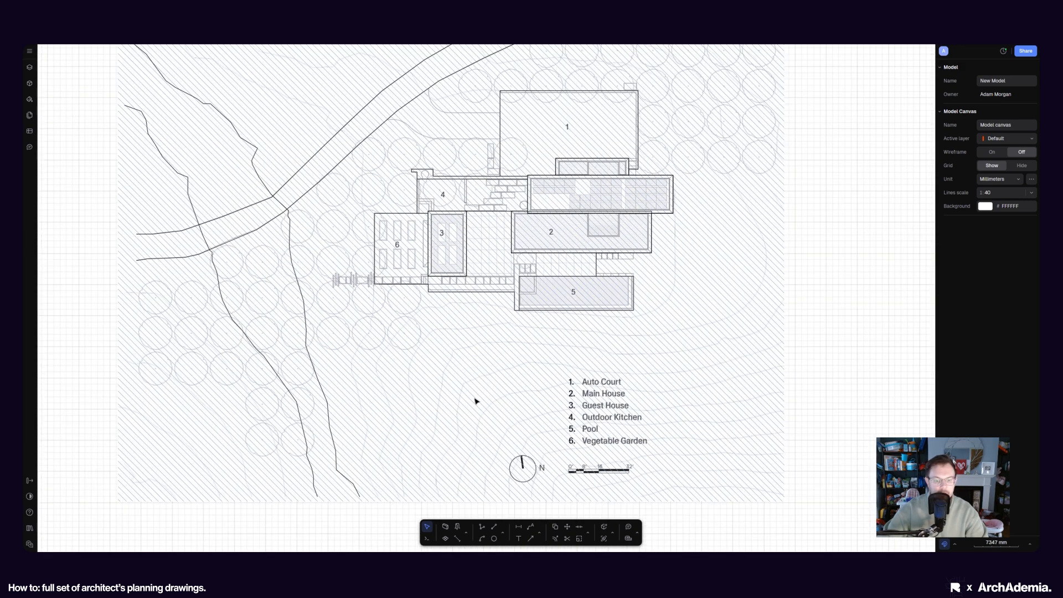
middle_click_drag(468, 369, 528, 432)
scroll(470, 317, "up", 6)
middle_click_drag(591, 311, 444, 397)
scroll(447, 396, "down", 2)
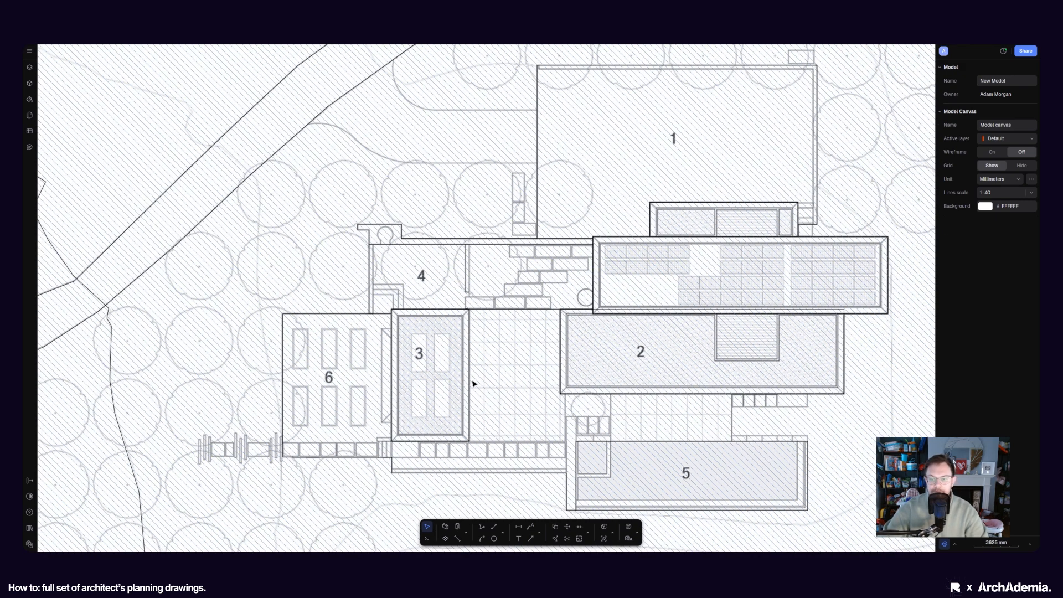
Step: Trace the upper driveway edge's bend from the road onto its straight section with a curve about 7,900 mm long
scroll(475, 382, "down", 2)
scroll(441, 306, "up", 3)
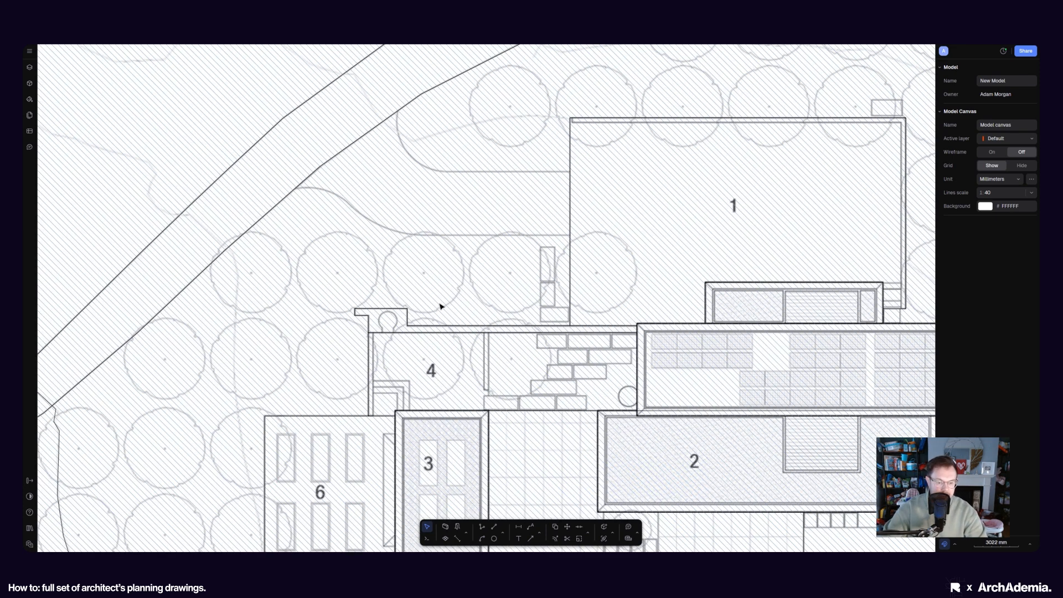
scroll(434, 299, "up", 3)
left_click(504, 534)
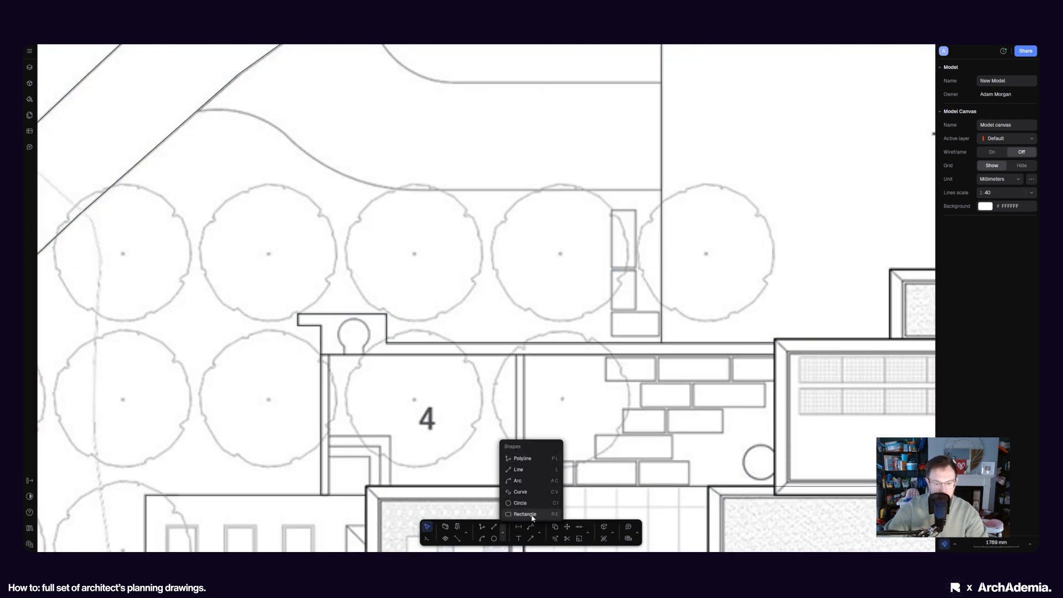
left_click(522, 491)
scroll(379, 314, "down", 2)
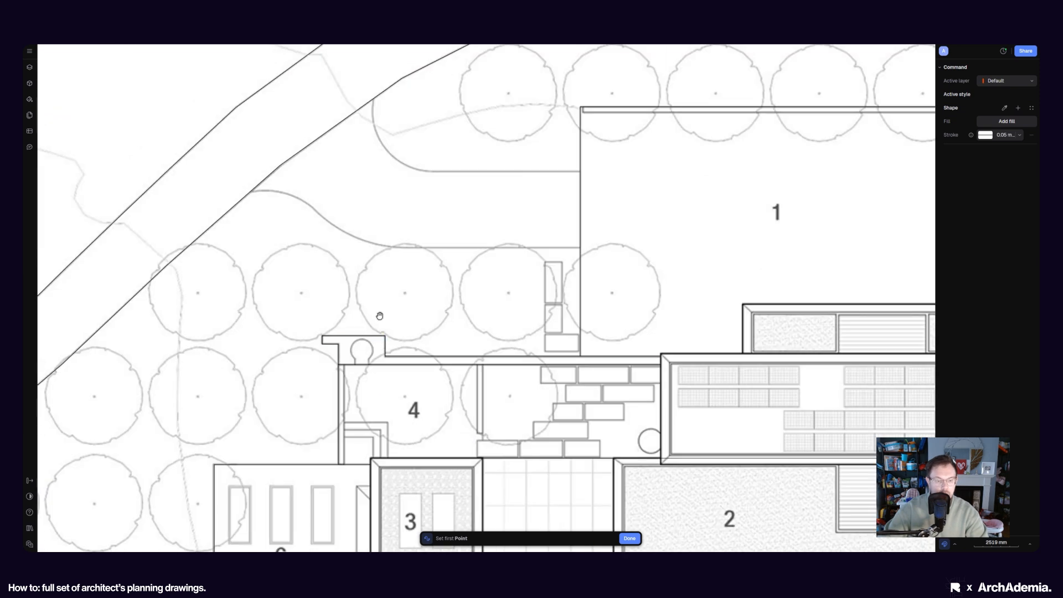
scroll(362, 209, "up", 5)
left_click(354, 201)
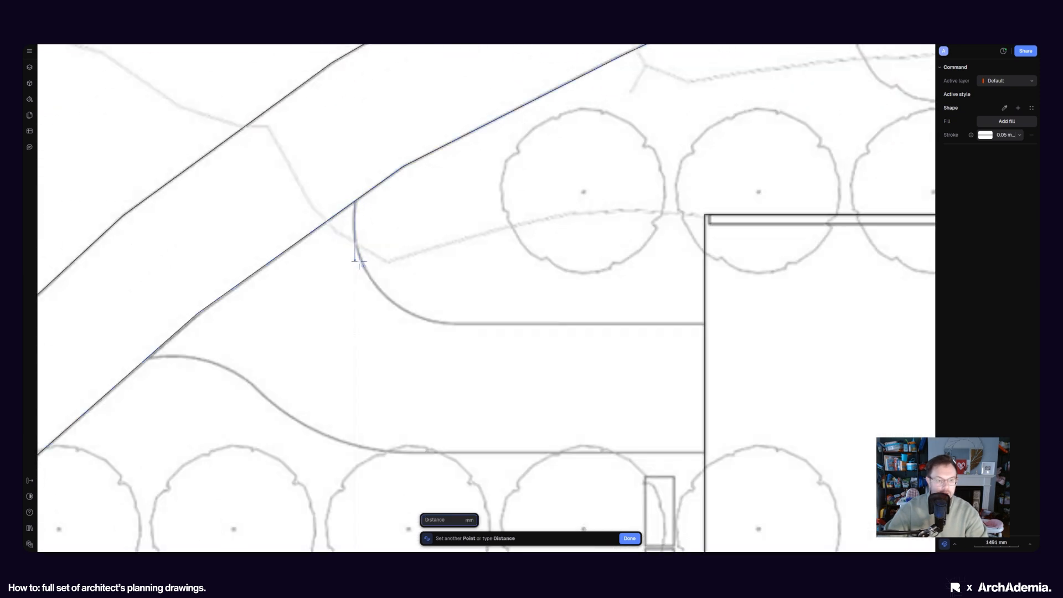
left_click(368, 276)
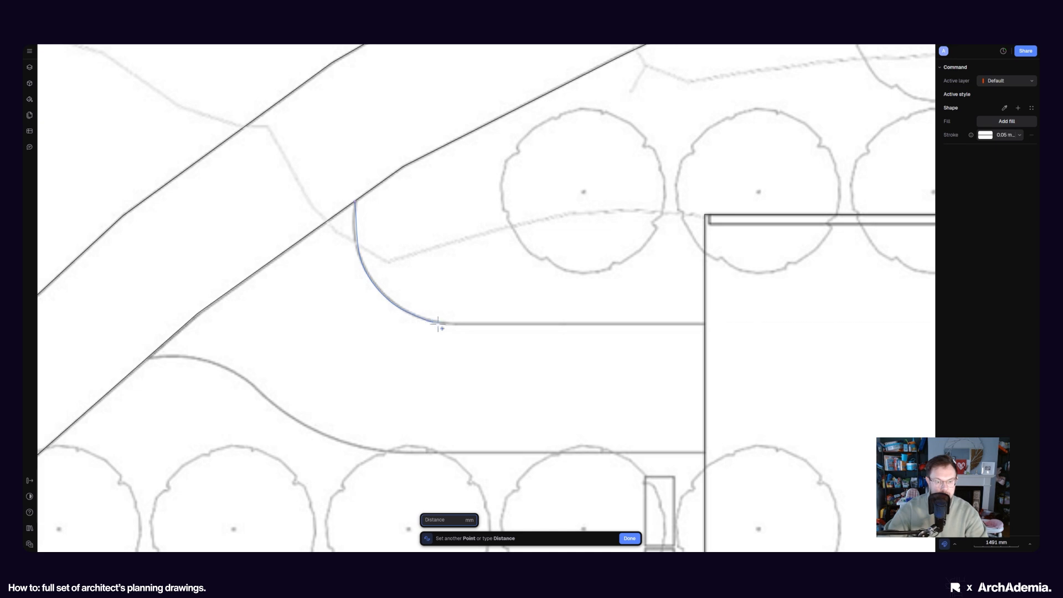
scroll(502, 321, "up", 5)
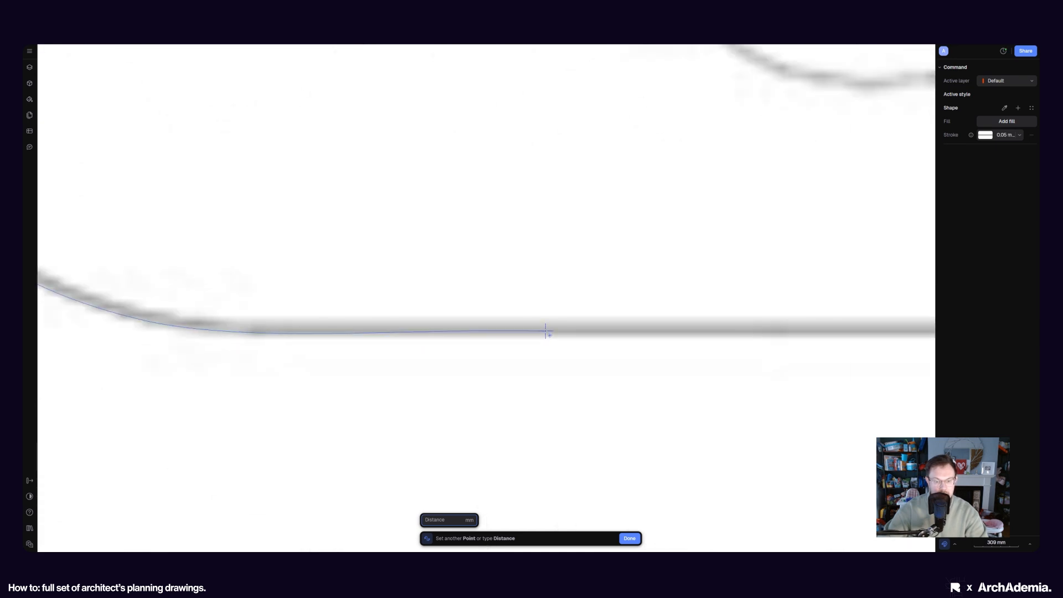
scroll(553, 318, "down", 4)
key("Return")
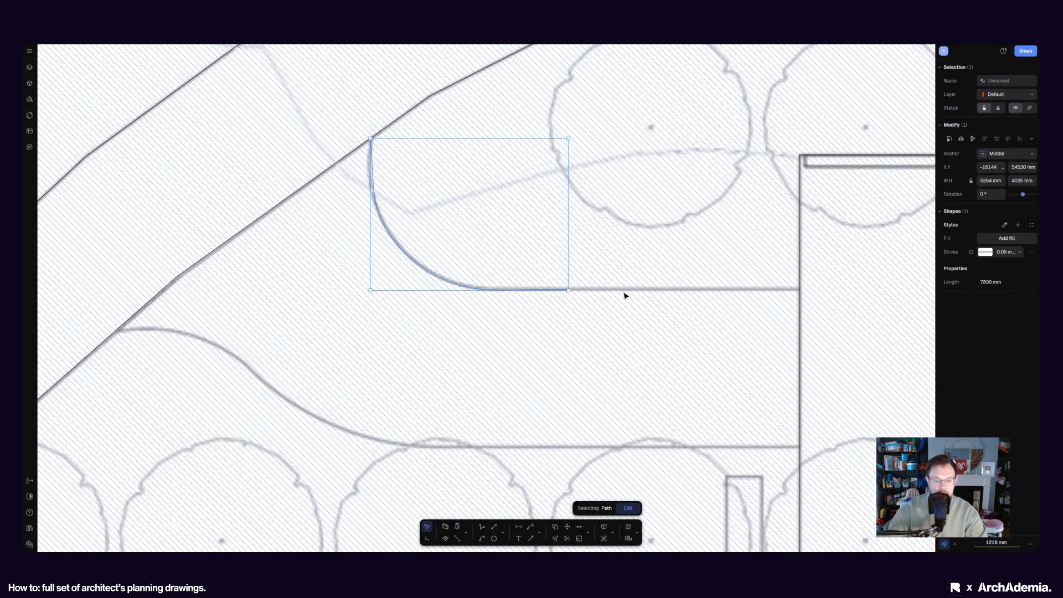
Step: Draw an arc about 3,970 mm long along the lower driveway edge, from the road to where its bend reverses
middle_click_drag(383, 376, 423, 359)
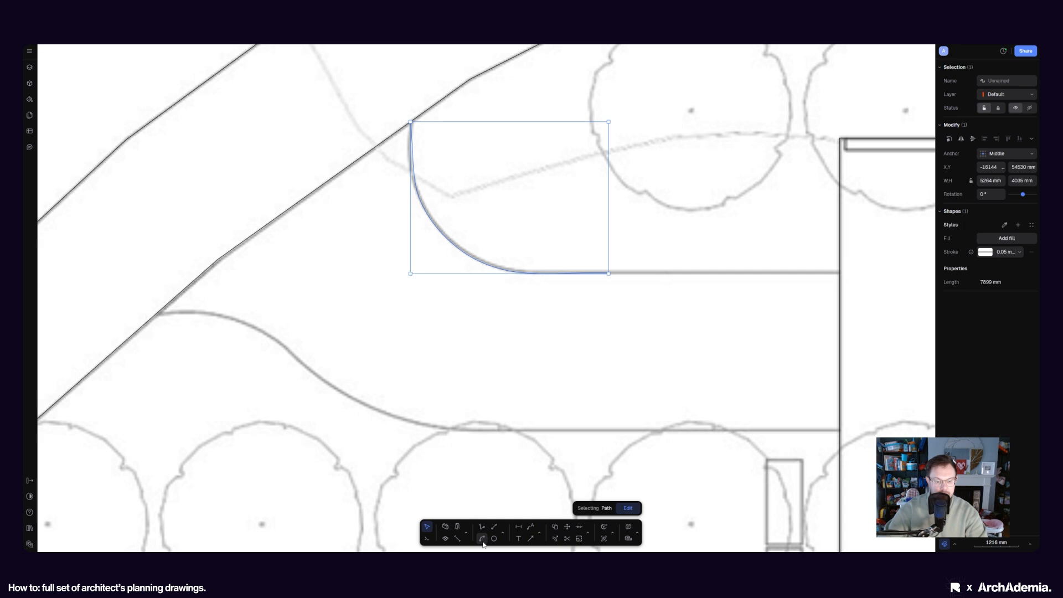
left_click(482, 540)
middle_click_drag(209, 319, 234, 309)
left_click(170, 314)
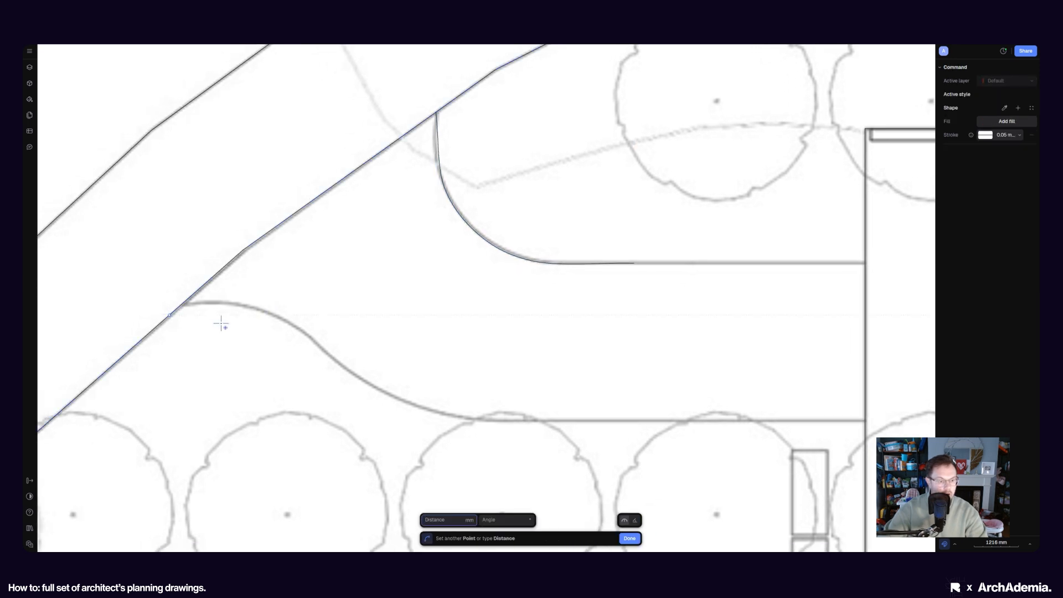
scroll(292, 330, "up", 3)
left_click(321, 345)
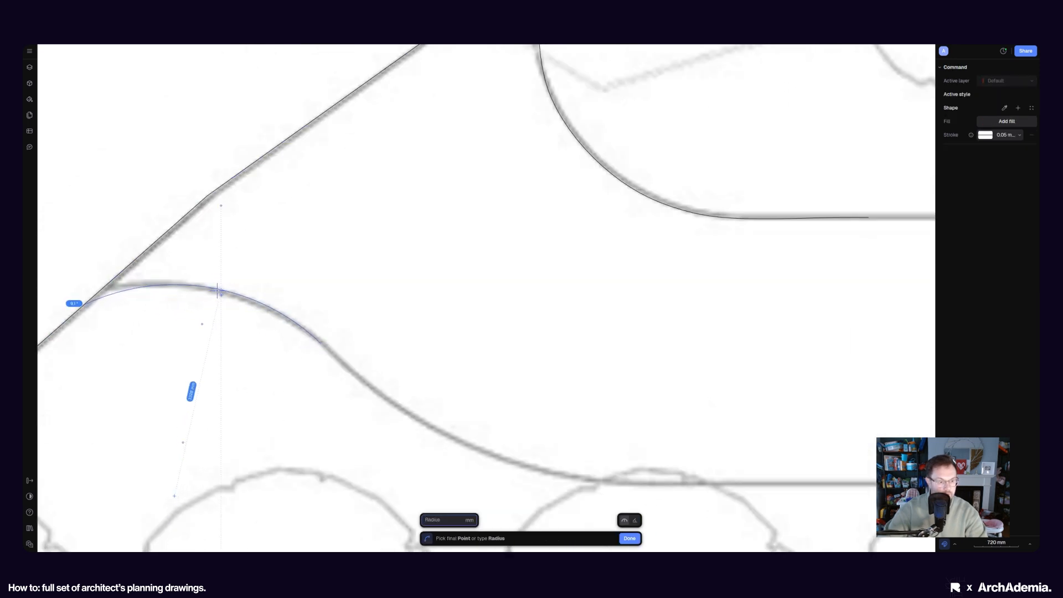
left_click(217, 292)
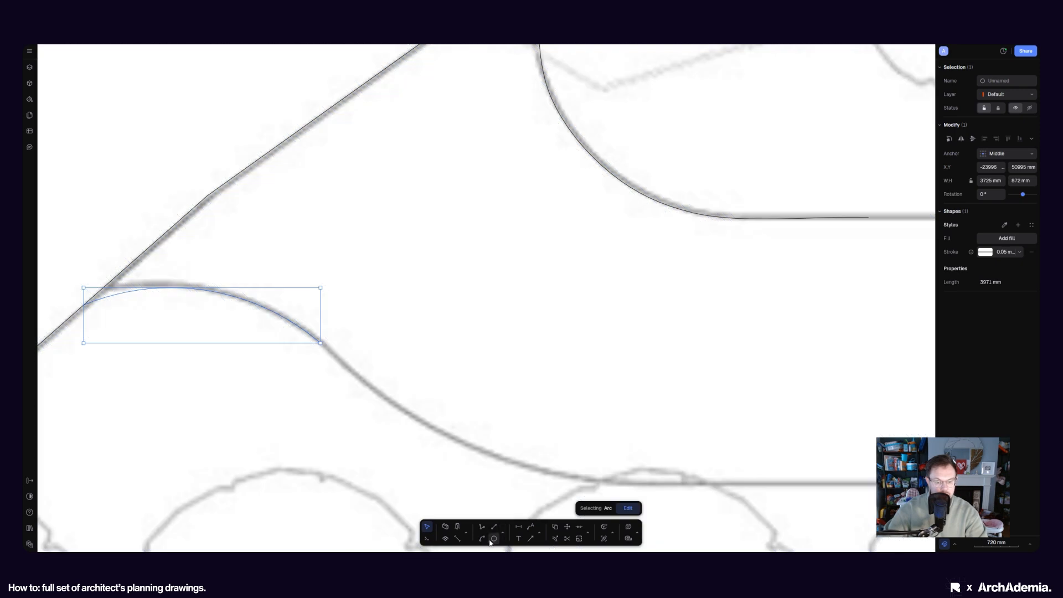
Step: Draw a second arc from the first arc's end, following the lower driveway edge's reverse bend onto its straight section
left_click(482, 538)
left_click(321, 343)
scroll(321, 344, "down", 3)
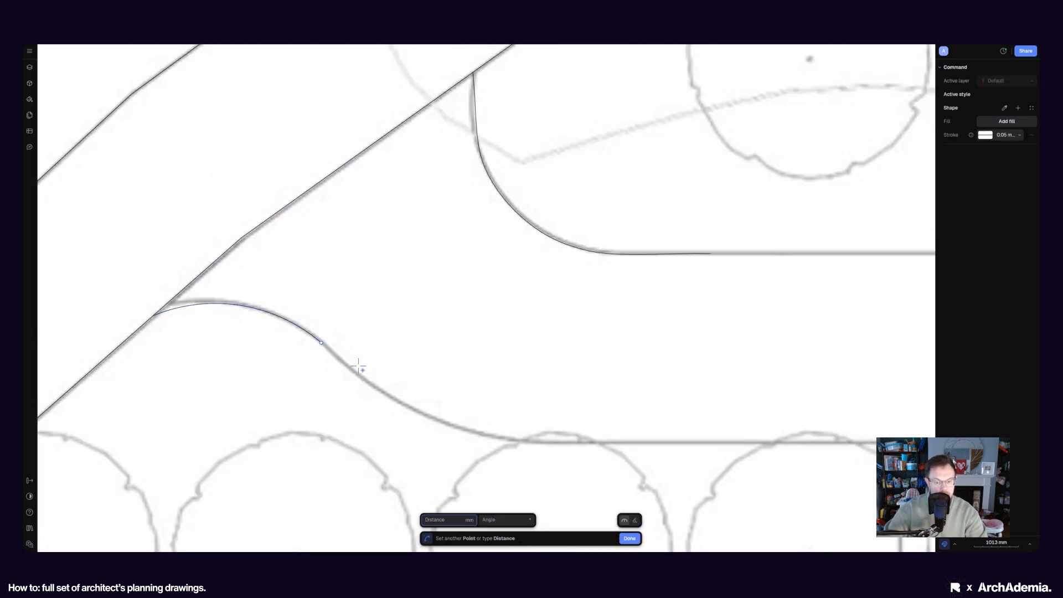
scroll(576, 439, "up", 3)
left_click(576, 439)
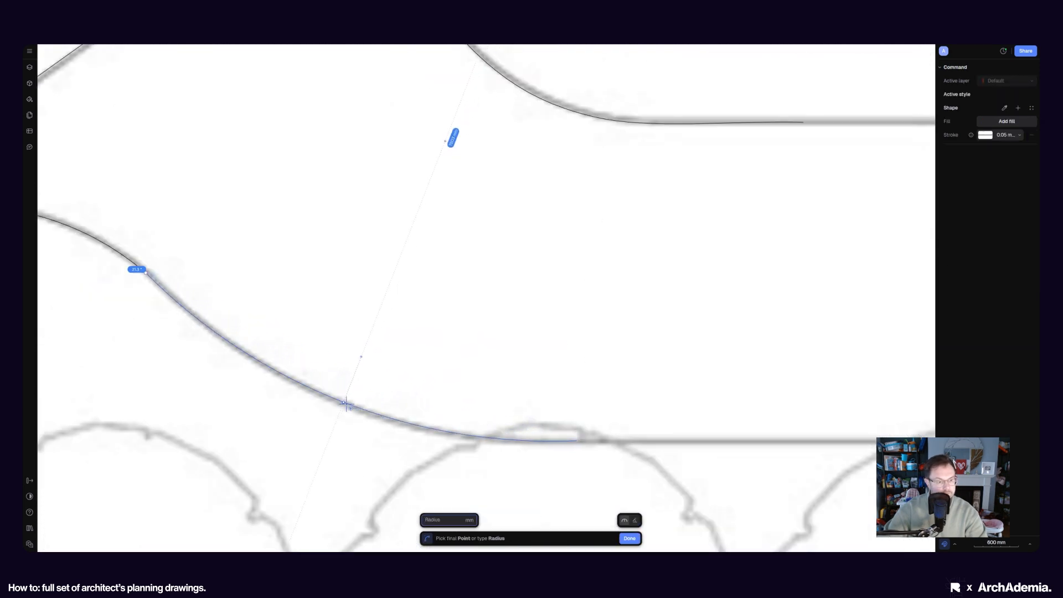
left_click(354, 403)
scroll(448, 408, "down", 3)
Step: Continue the lower and upper driveway edges with straight lines from their curves to the auto court's left edge
key("l")
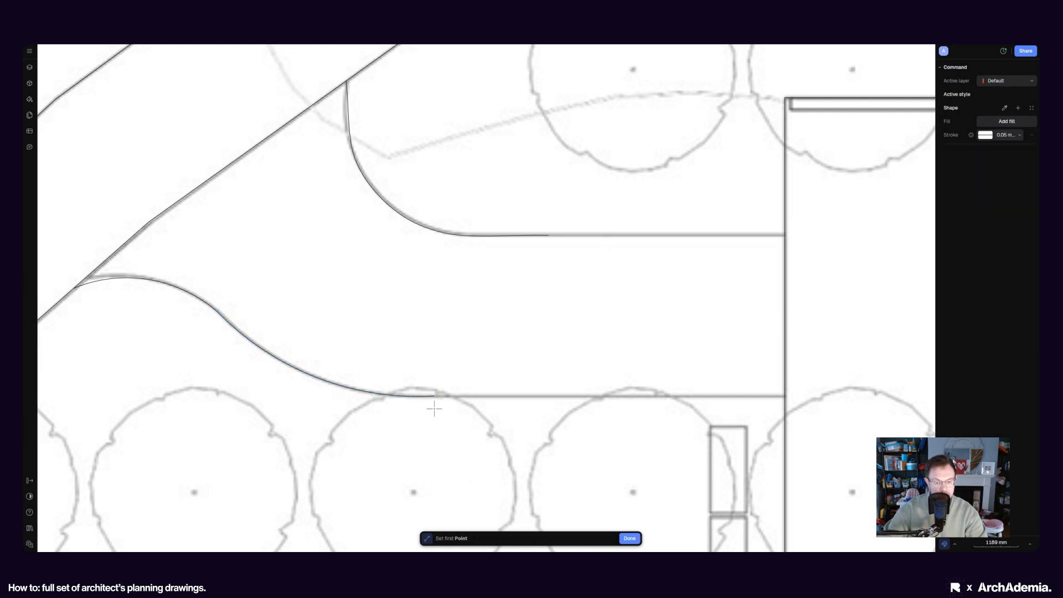
left_click(434, 395)
left_click(785, 397)
key("Return")
middle_click_drag(592, 335, 478, 397)
left_click(494, 527)
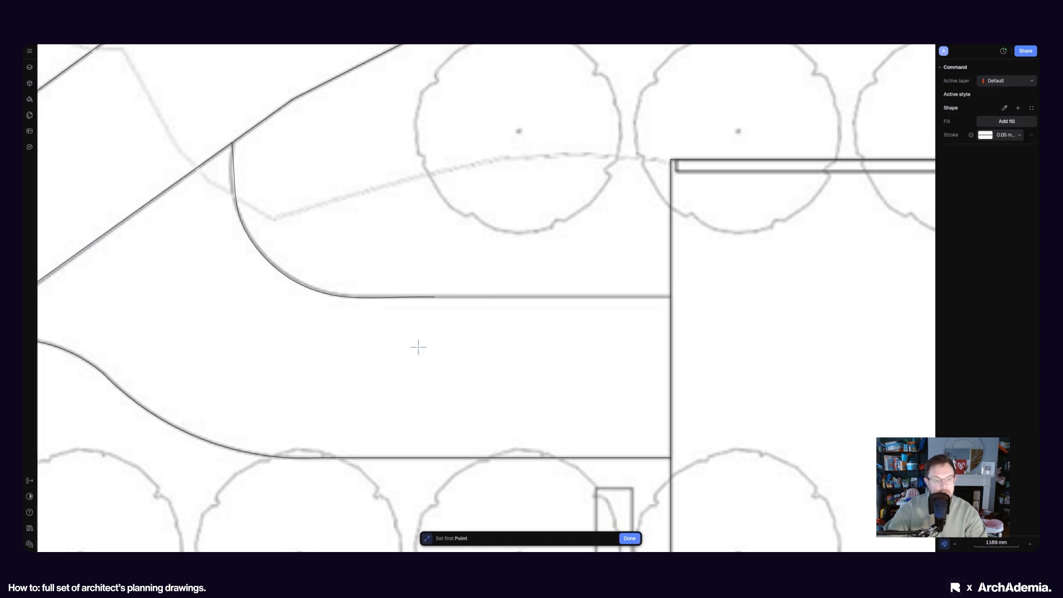
left_click(435, 297)
left_click(671, 297)
key("Return")
Step: Search the block libraries for "tree"
scroll(537, 273, "down", 3)
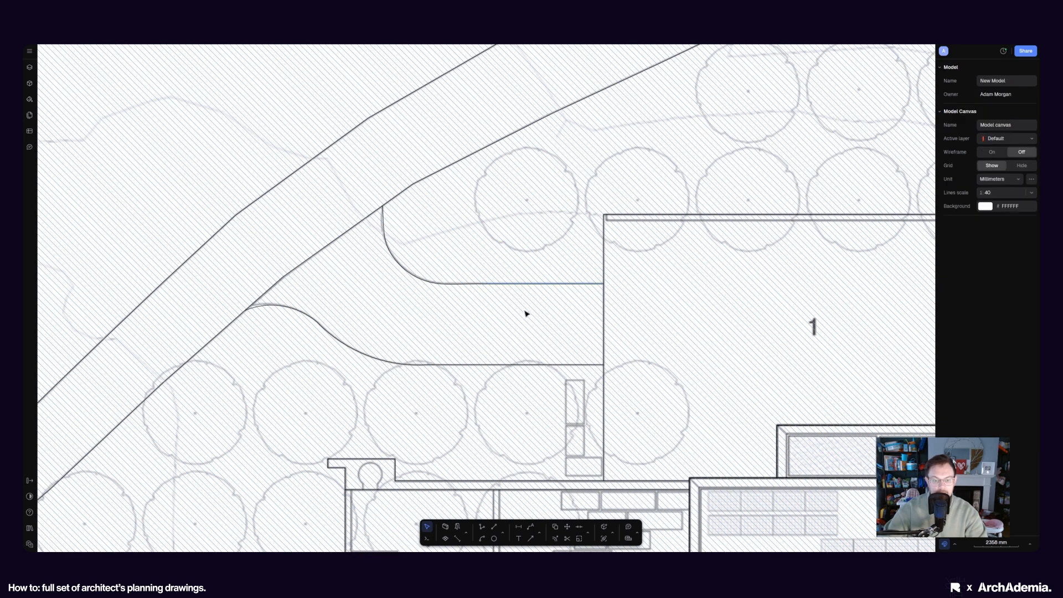
scroll(526, 313, "down", 5)
scroll(430, 277, "up", 4)
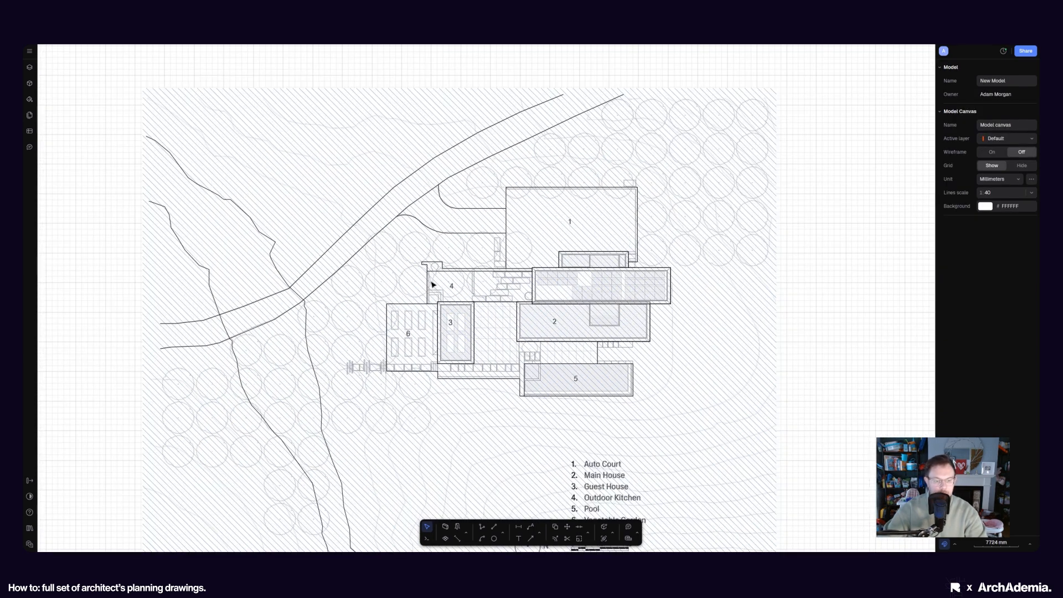
middle_click_drag(366, 337, 391, 346)
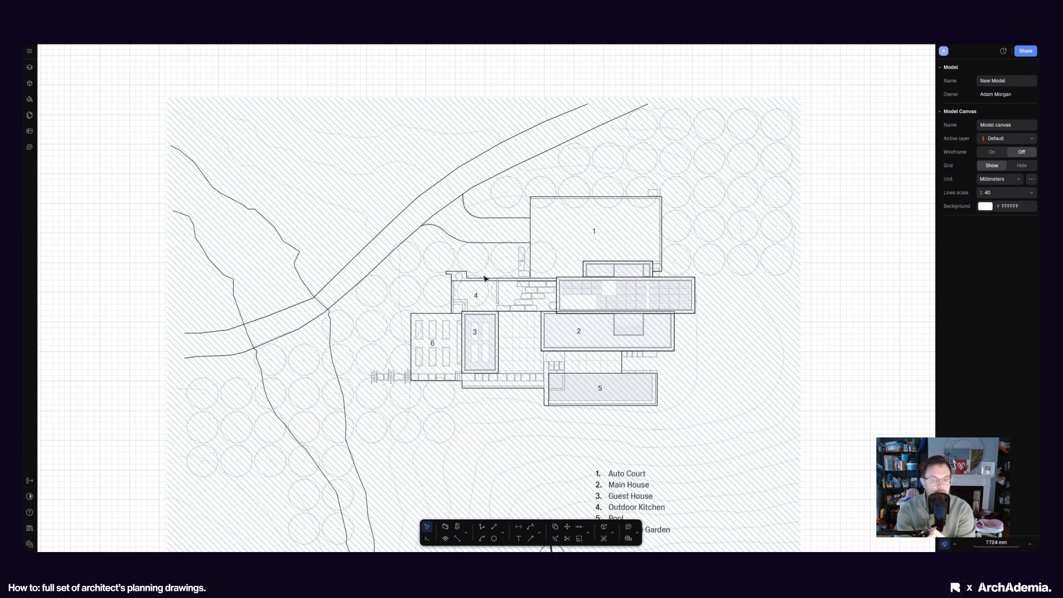
left_click(30, 67)
left_click(30, 84)
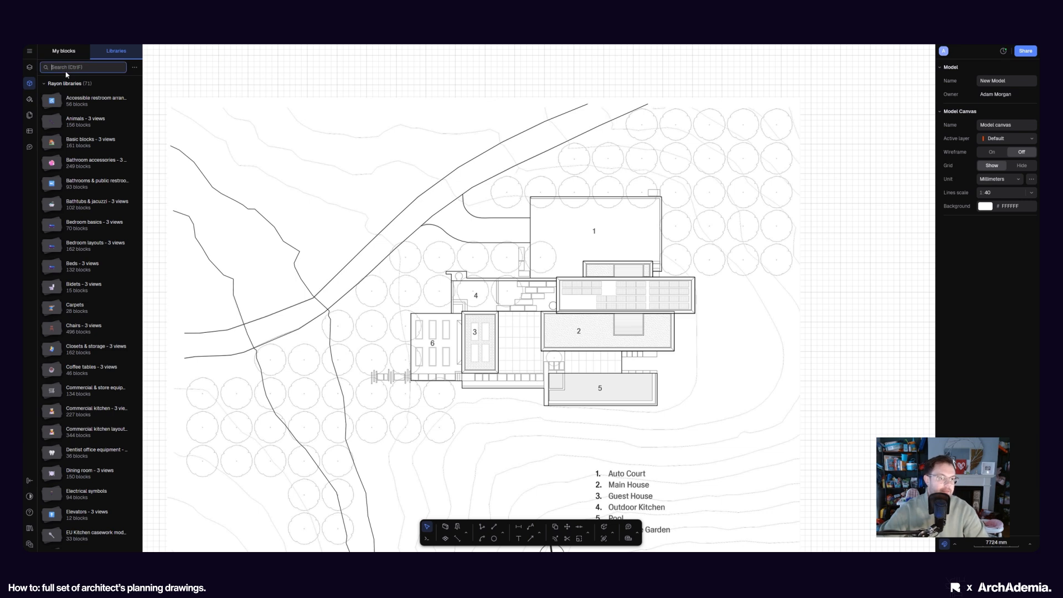
type("tre")
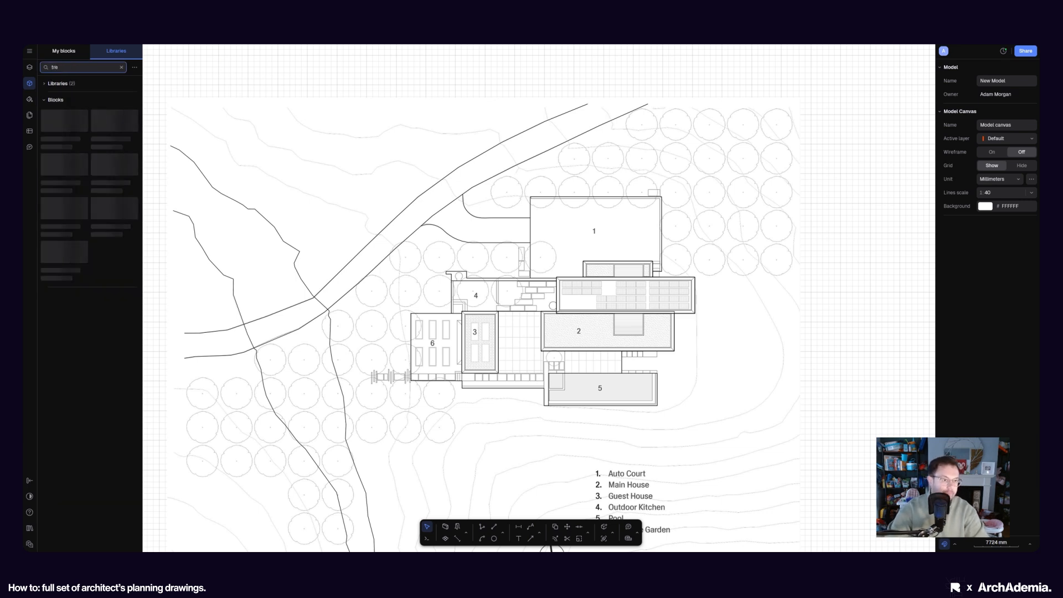
type("e")
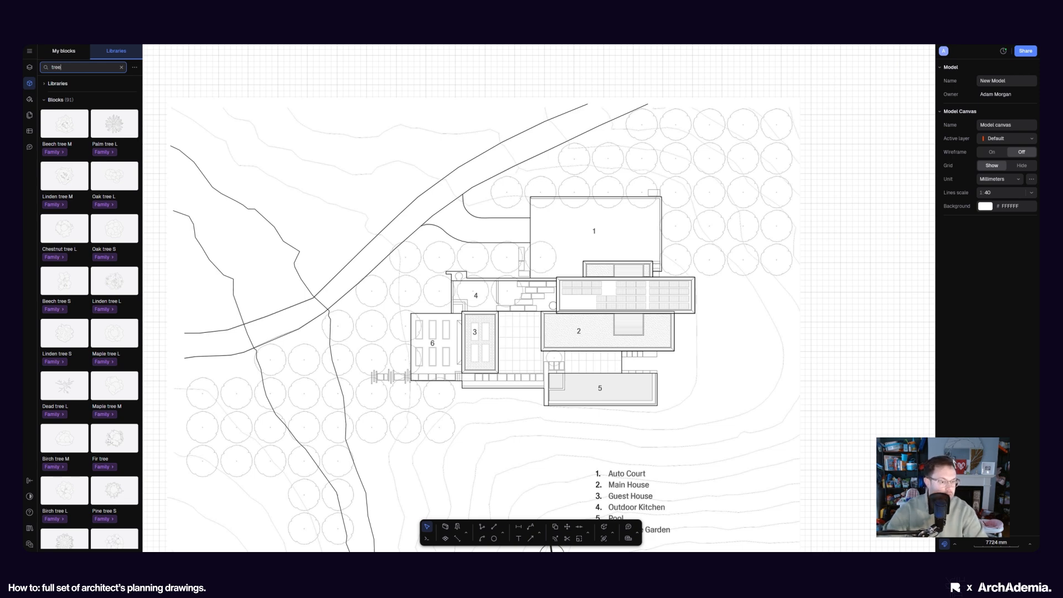
Step: Insert a Linden tree S block and move it onto the empty canvas left of the site plan image
left_click(68, 340)
left_click(662, 301)
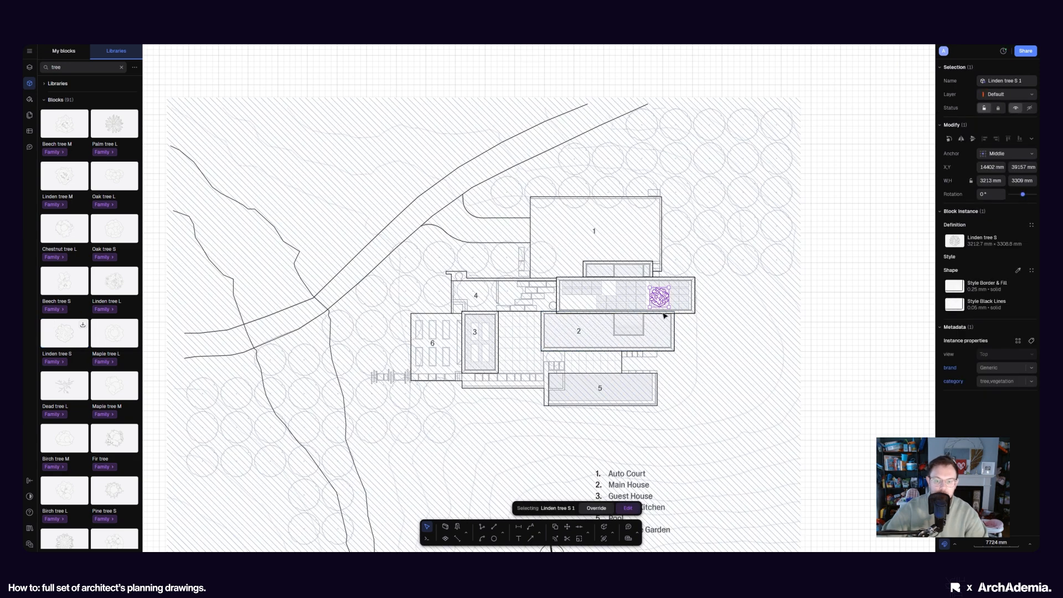
scroll(664, 303, "down", 3)
left_click_drag(663, 301, 306, 358)
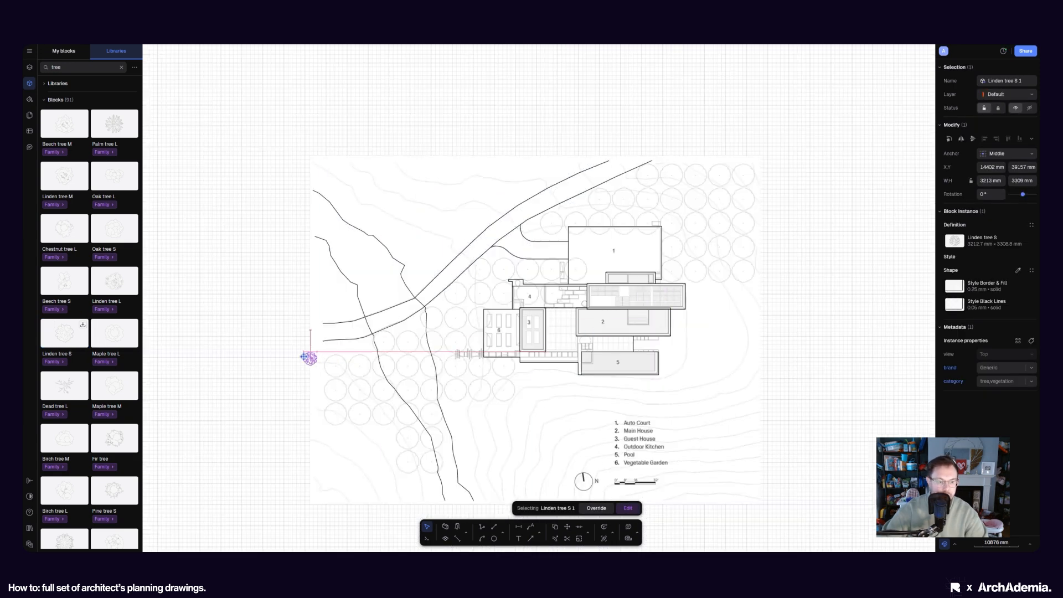
left_click(284, 376)
scroll(286, 381, "up", 4)
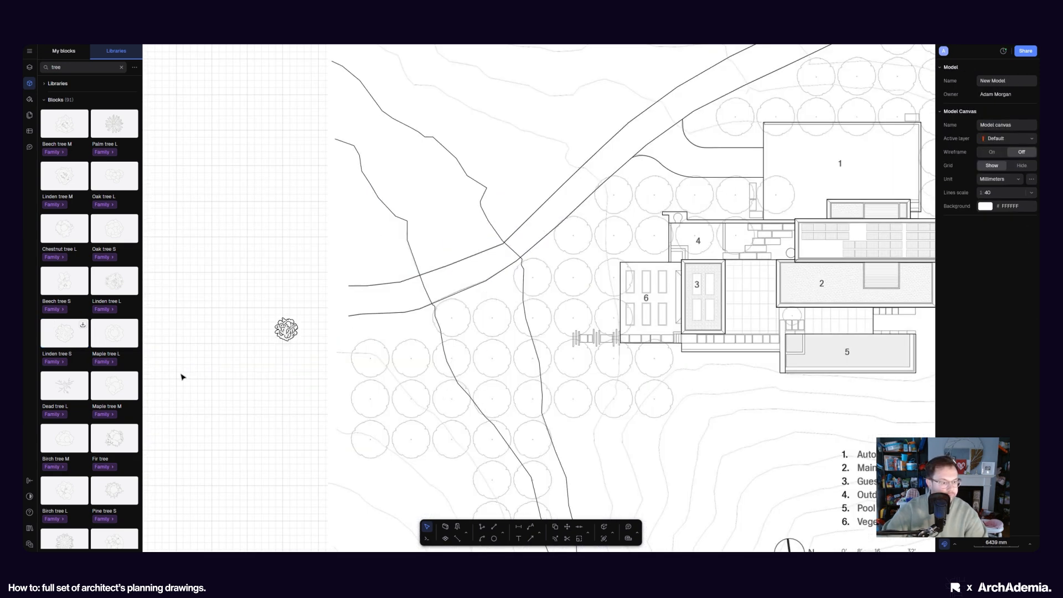
Step: Insert a Maple tree L block below the Linden tree, and Birch tree M and Fir tree blocks below the maple
middle_click_drag(204, 375, 227, 332)
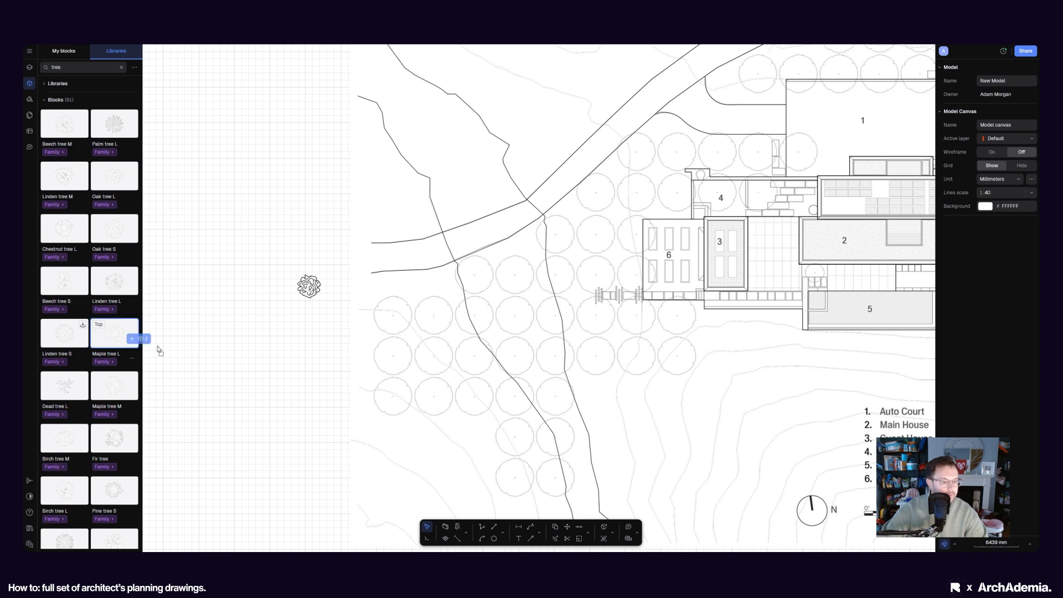
left_click_drag(315, 331, 310, 321)
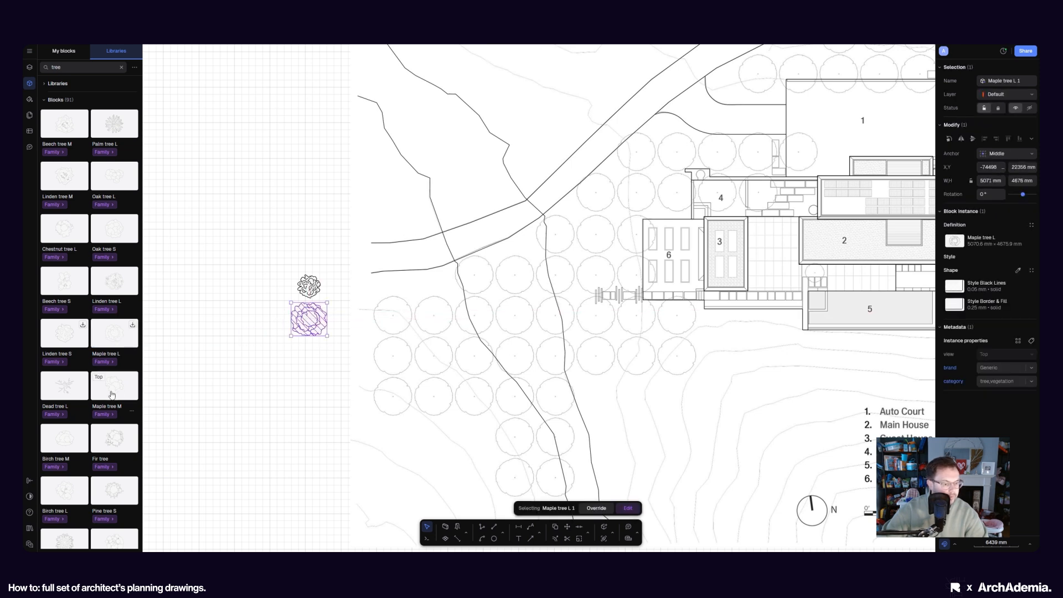
scroll(112, 394, "down", 2)
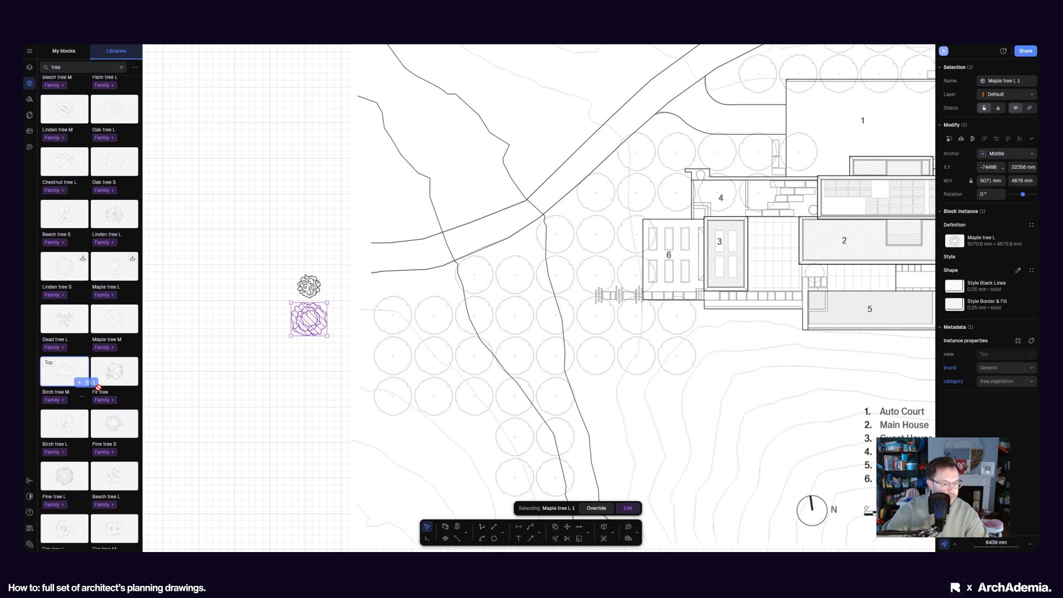
left_click_drag(314, 377, 311, 381)
scroll(331, 399, "up", 5)
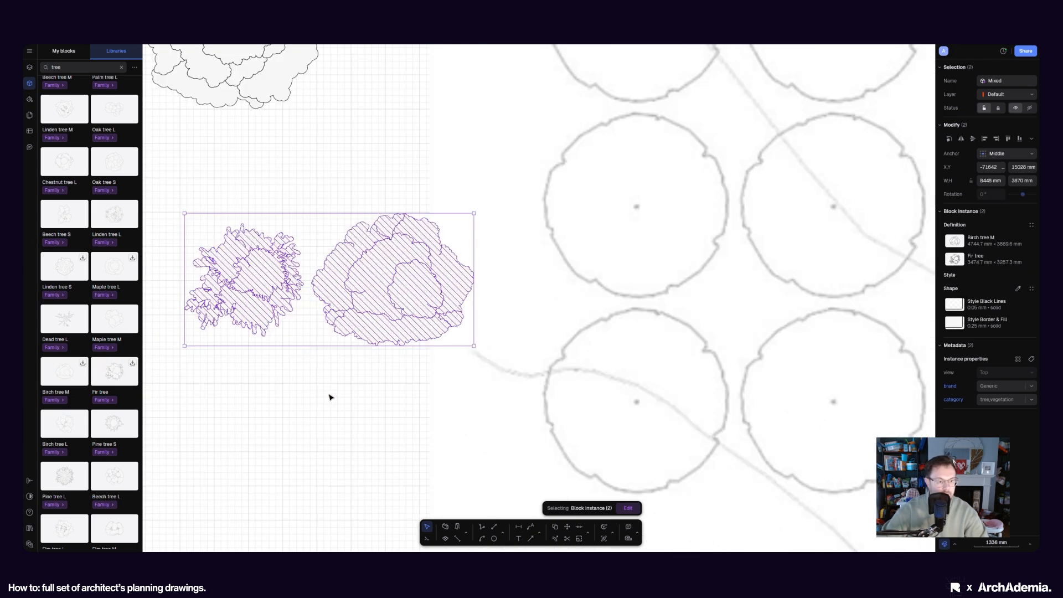
Step: Delete the Fir tree block and move the Birch tree M into line below the Maple tree L
scroll(330, 397, "down", 2)
left_click(320, 392)
left_click(289, 340)
key("Delete")
left_click_drag(351, 337, 234, 326)
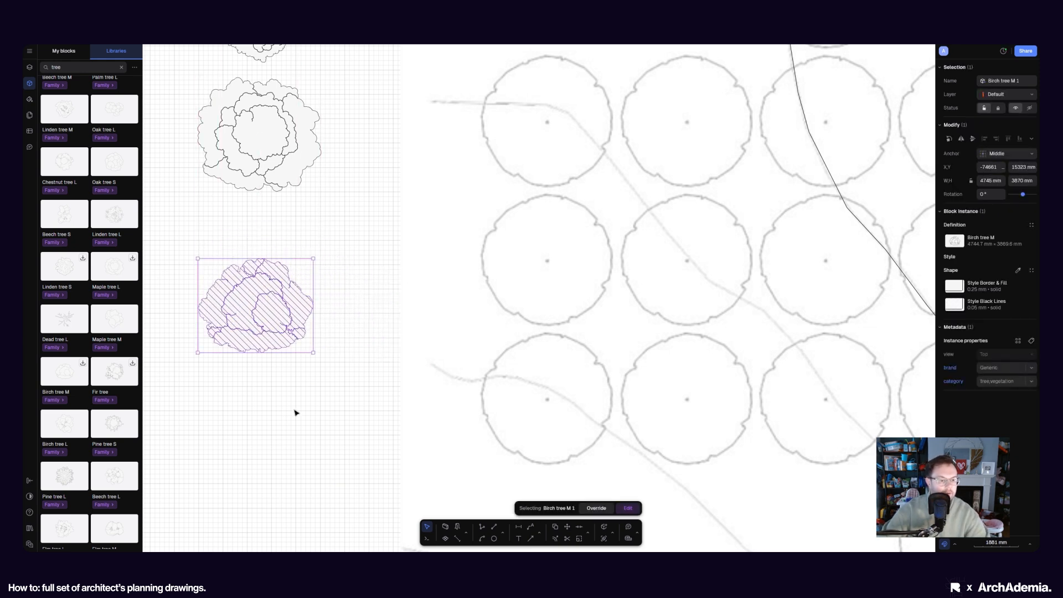
Step: Enlarge the Birch tree M block slightly, bringing it closer to the Maple tree L's size
scroll(296, 404, "down", 2)
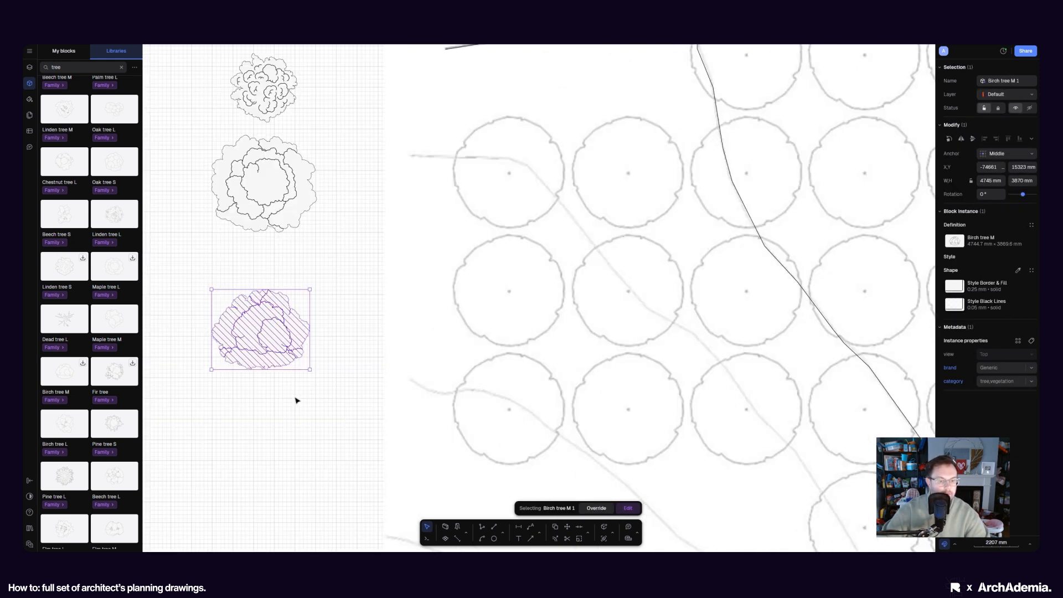
mouse_move(309, 290)
left_mouse_down()
mouse_move(330, 268)
mouse_move(293, 306)
mouse_move(336, 275)
mouse_move(325, 277)
left_mouse_up()
left_click(322, 283)
left_click(294, 300)
Step: Enlarge the Linden tree S block to about 4,469 by 4,823 mm and recentre it above the Maple tree L
middle_click_drag(344, 296, 379, 407)
left_click(290, 313)
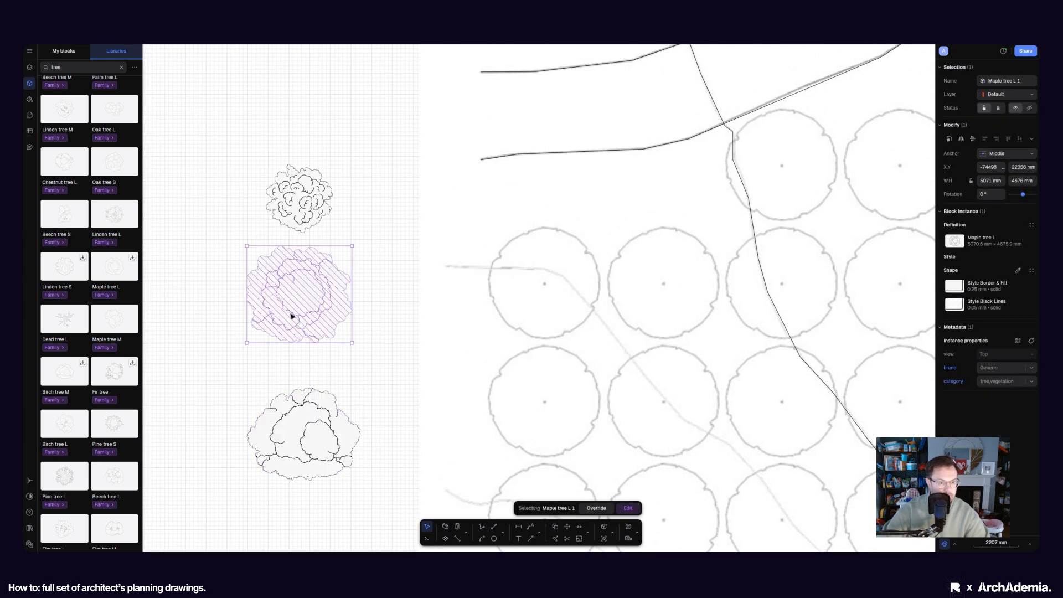
left_click(268, 178)
left_click_drag(267, 166, 234, 148)
left_click_drag(283, 182, 299, 167)
Step: Rotate the Linden tree S block about its own centre to vary its orientation
scroll(366, 258, "down", 3)
middle_click_drag(365, 258, 316, 261)
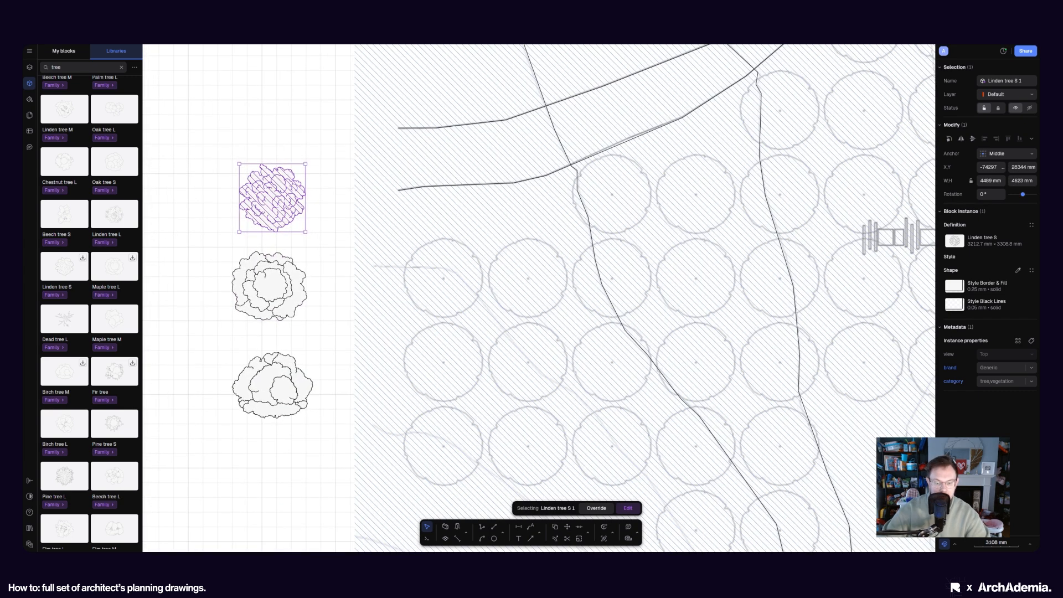
left_click(588, 533)
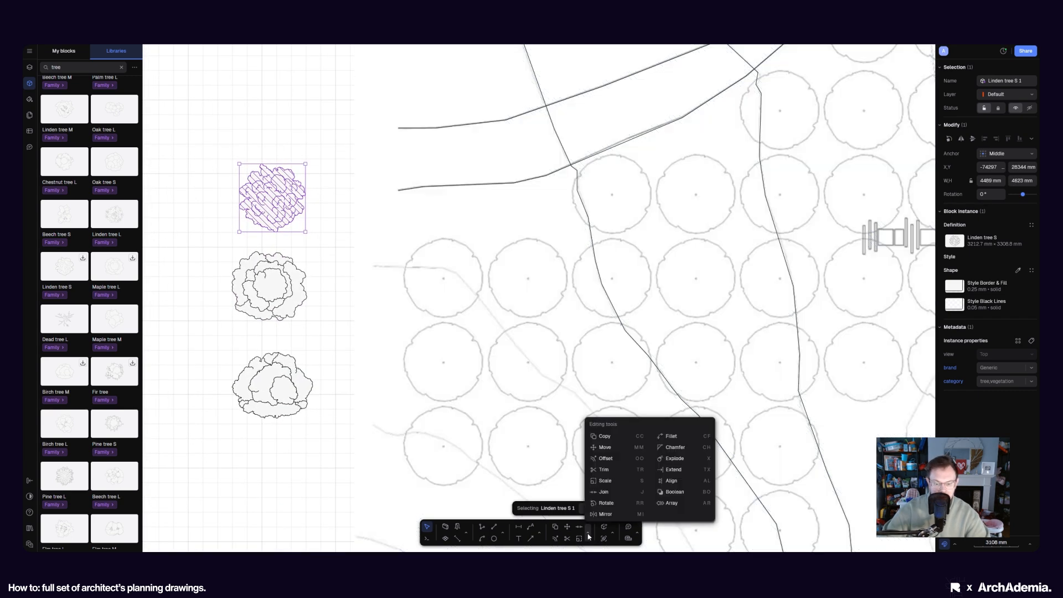
left_click(614, 502)
scroll(246, 181, "up", 3)
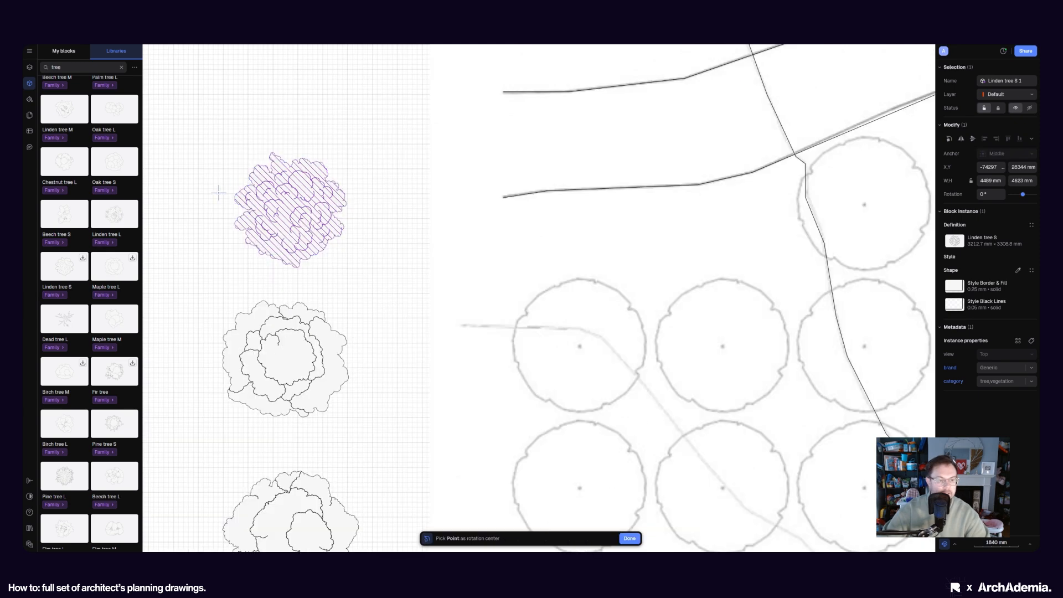
left_click(286, 209)
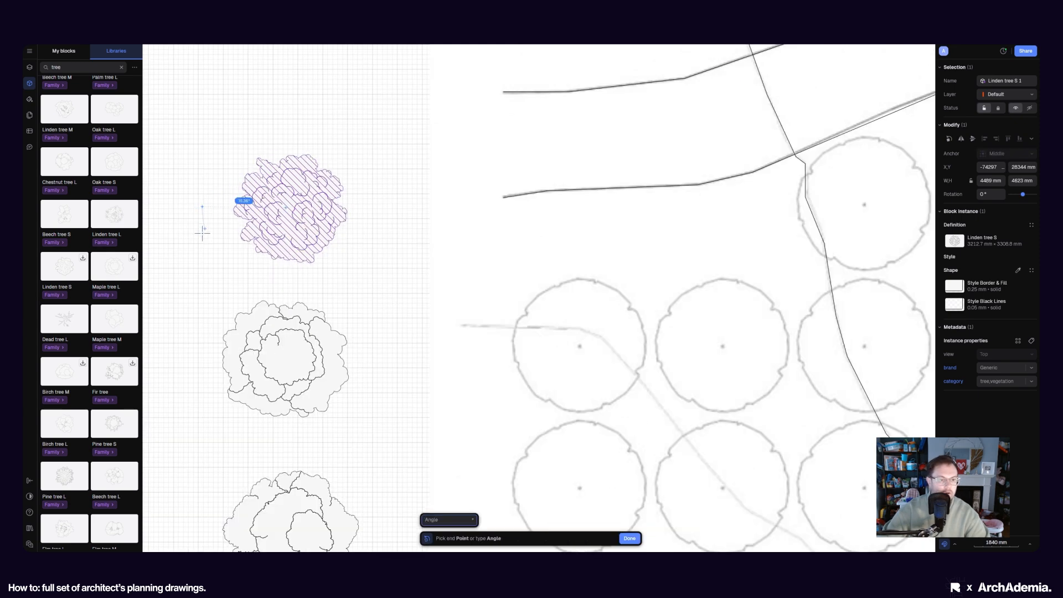
left_click(228, 249)
Step: Rotate the Maple tree L block by about 34.7° and move it back into line between the other two trees
scroll(312, 235, "down", 3)
left_click(297, 313)
middle_click_drag(244, 293, 254, 265)
key("r")
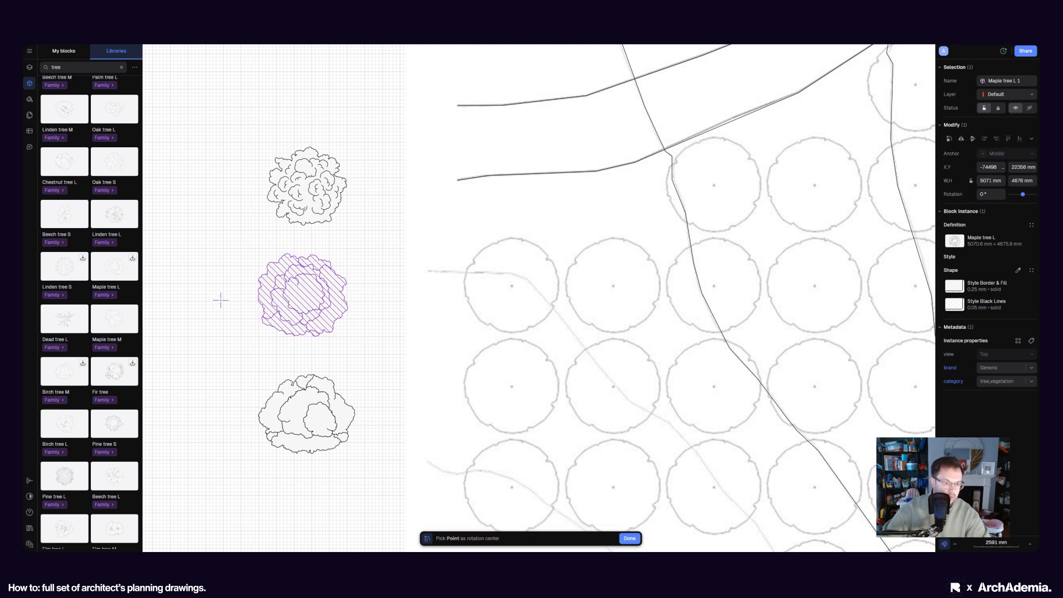
left_click(229, 295)
left_click(209, 294)
left_click(201, 311)
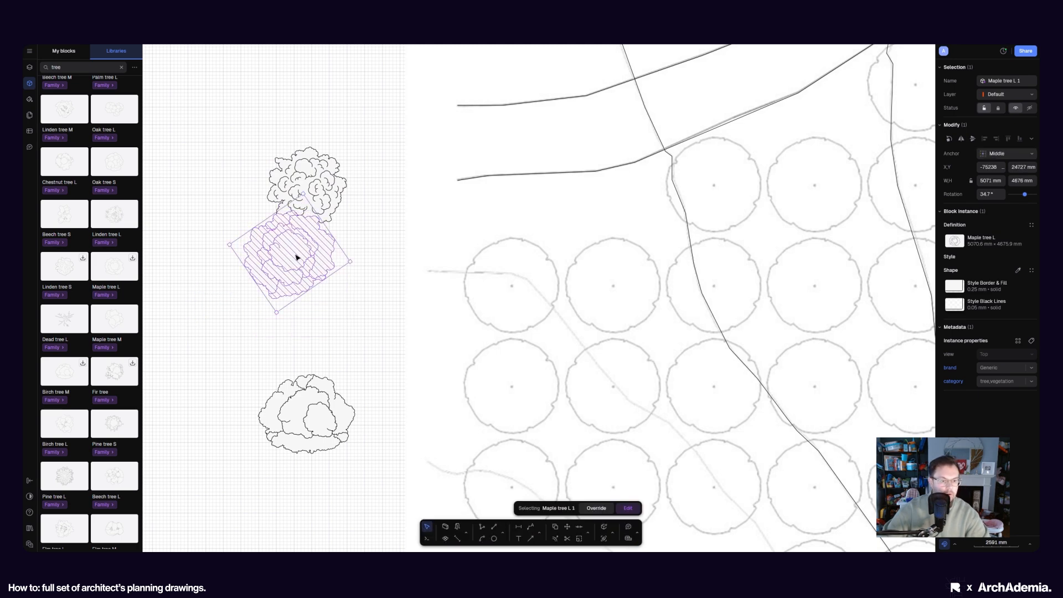
left_click(249, 268)
scroll(249, 268, "down", 2)
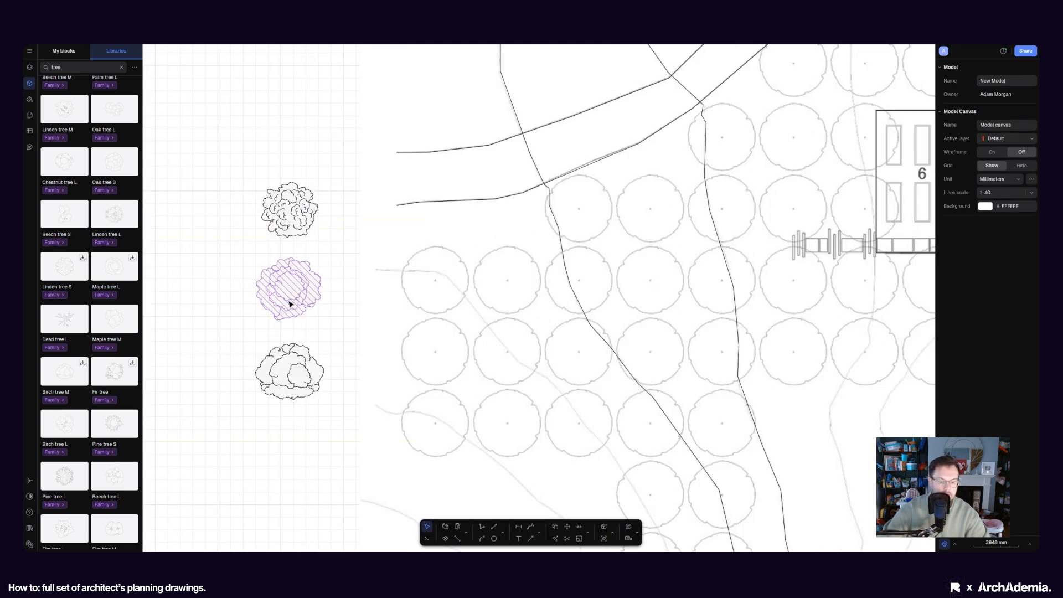
left_click(290, 304)
left_click(589, 534)
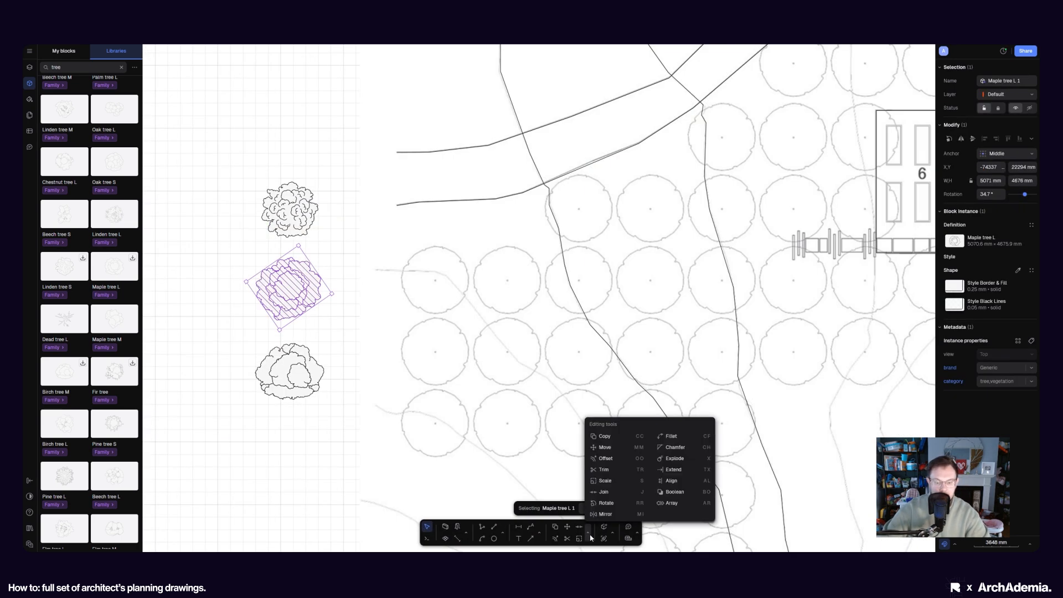
left_click(605, 447)
scroll(288, 283, "right", 2)
left_click(232, 283)
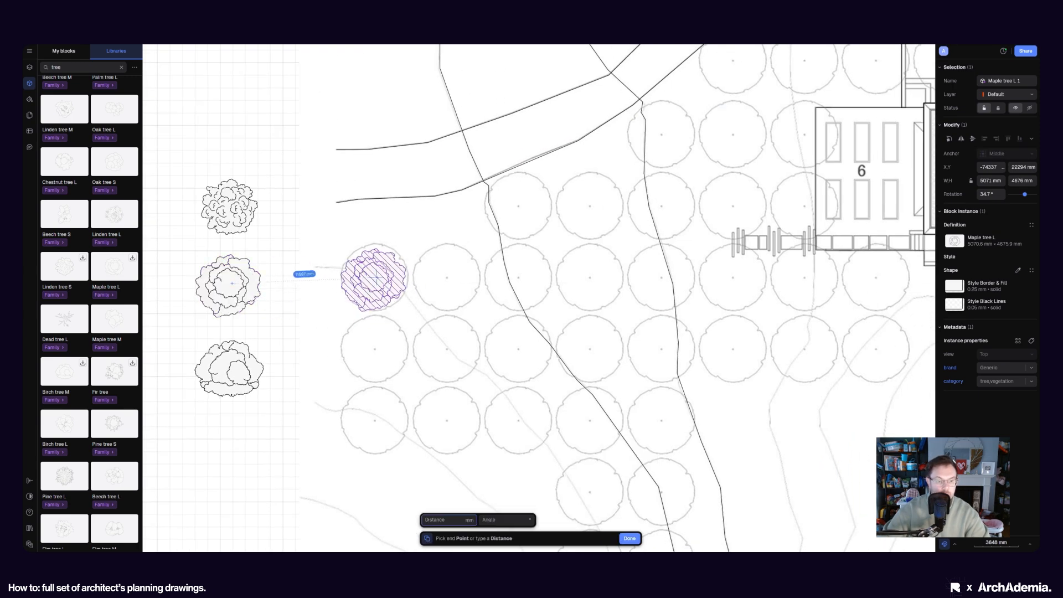
key("Escape")
Step: Enlarge the Maple tree L to about 5,513 by 5,064 mm and the Birch tree M to about 6,021 by 4,911 mm
scroll(310, 274, "left", 2)
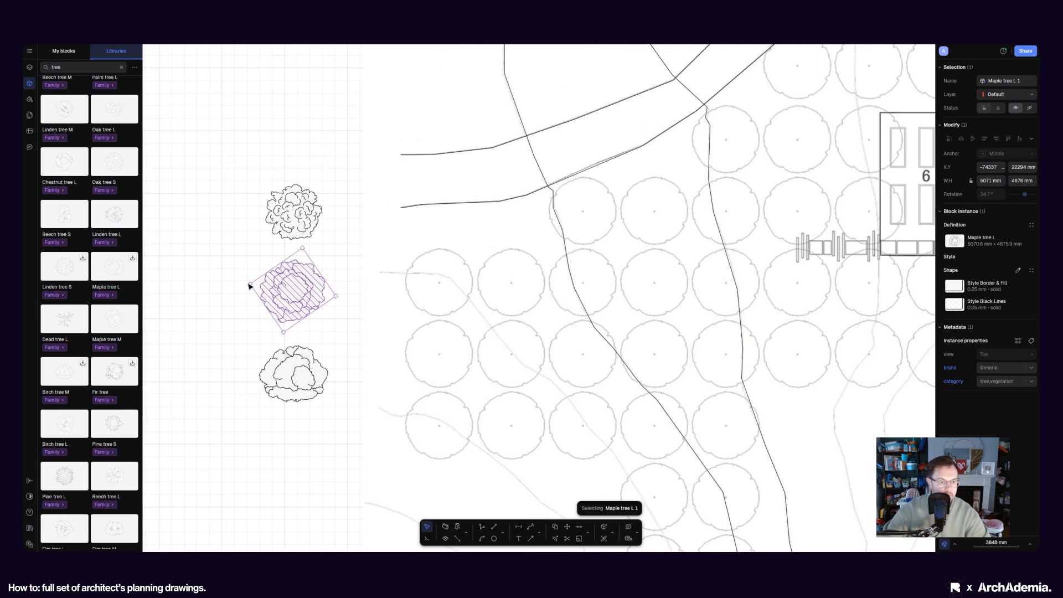
left_click_drag(243, 286, 247, 288)
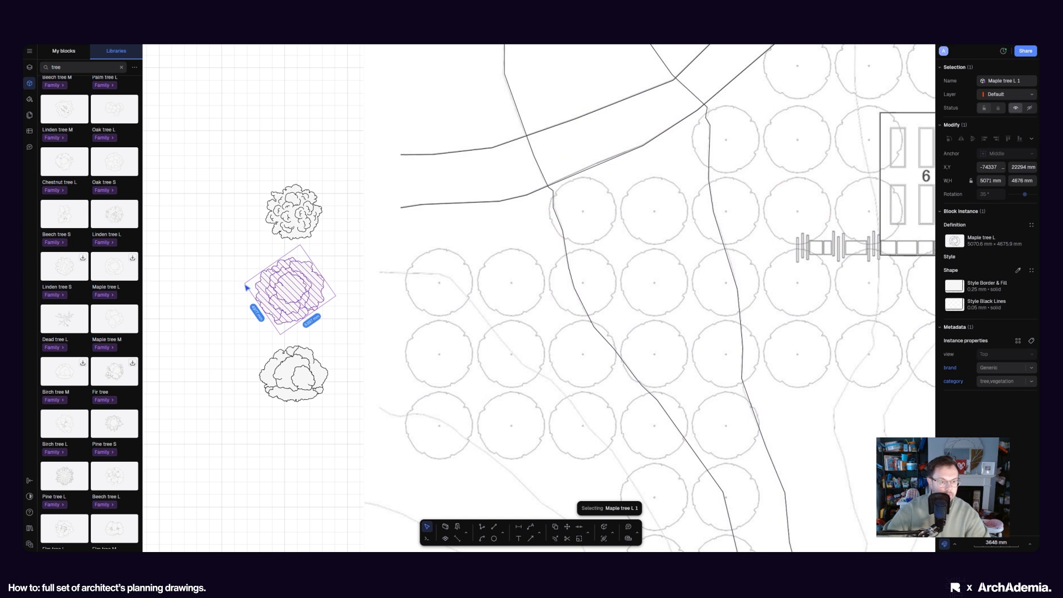
left_click(266, 369)
left_click_drag(262, 347, 246, 346)
Step: Copy the Birch tree M onto scattered tree circles in the grove nearest the sample trees
key("d")
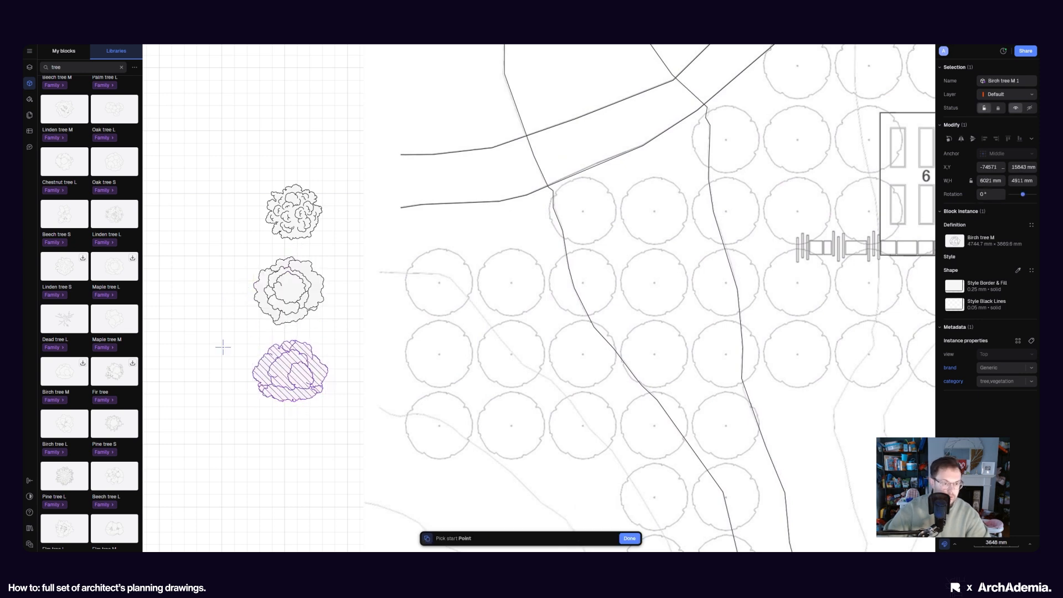
left_click(306, 380)
middle_click_drag(434, 378, 320, 325)
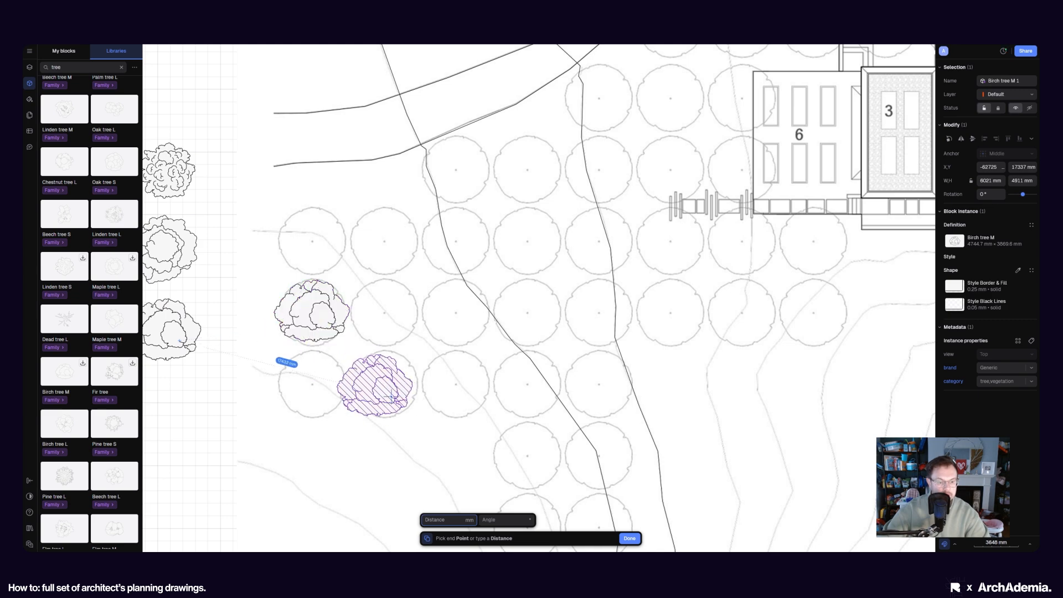
left_click(396, 396)
left_click(540, 326)
Step: Place further Birch tree M copies on scattered tree circles beside and below the vegetable garden (6)
middle_click_drag(715, 338, 454, 354)
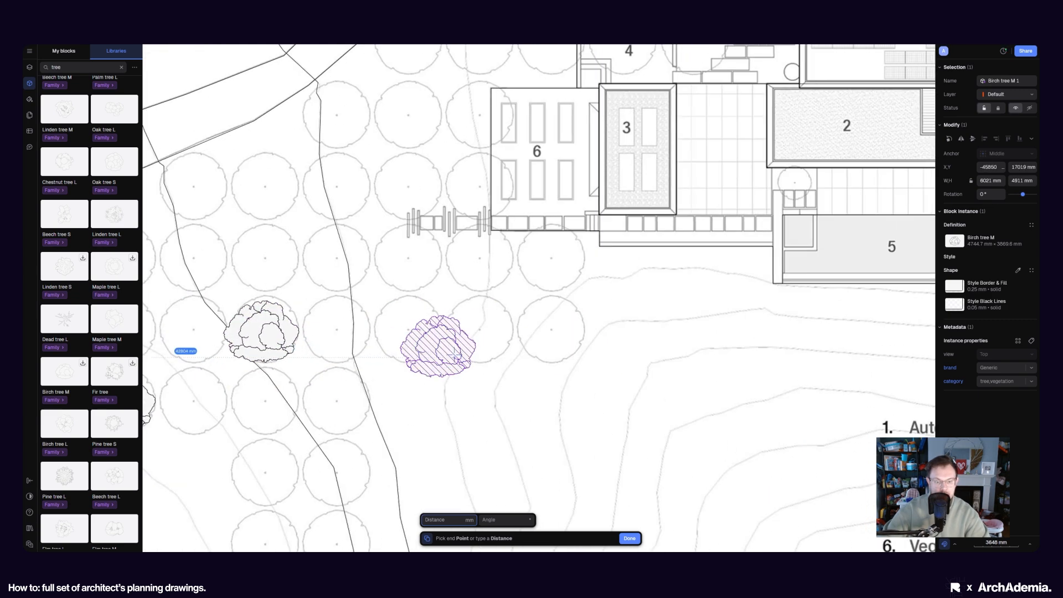
left_click(498, 338)
left_click(425, 264)
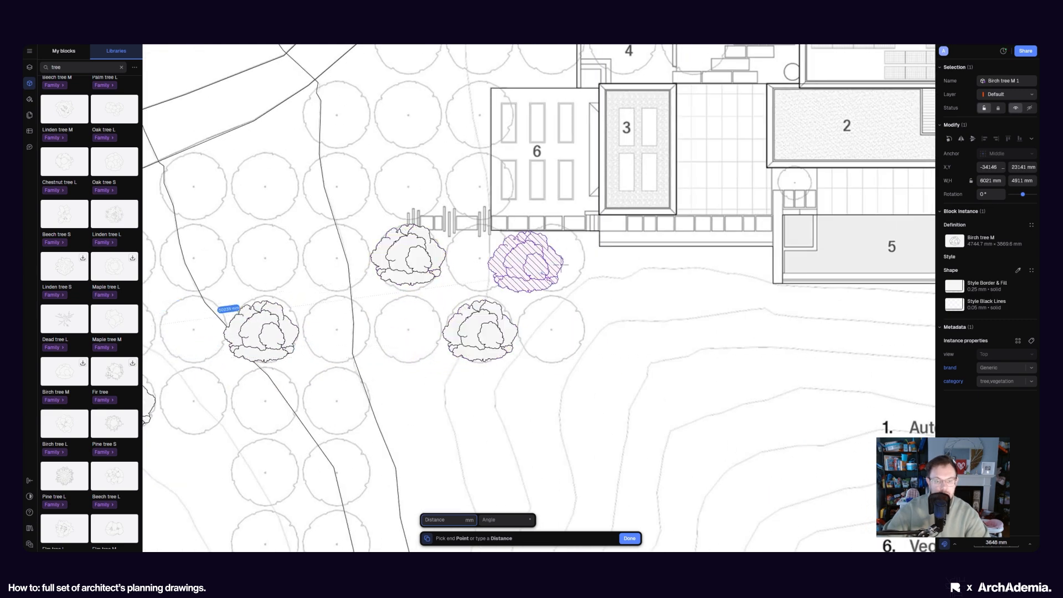
left_click(567, 264)
scroll(420, 315, "down", 3)
scroll(419, 305, "up", 2)
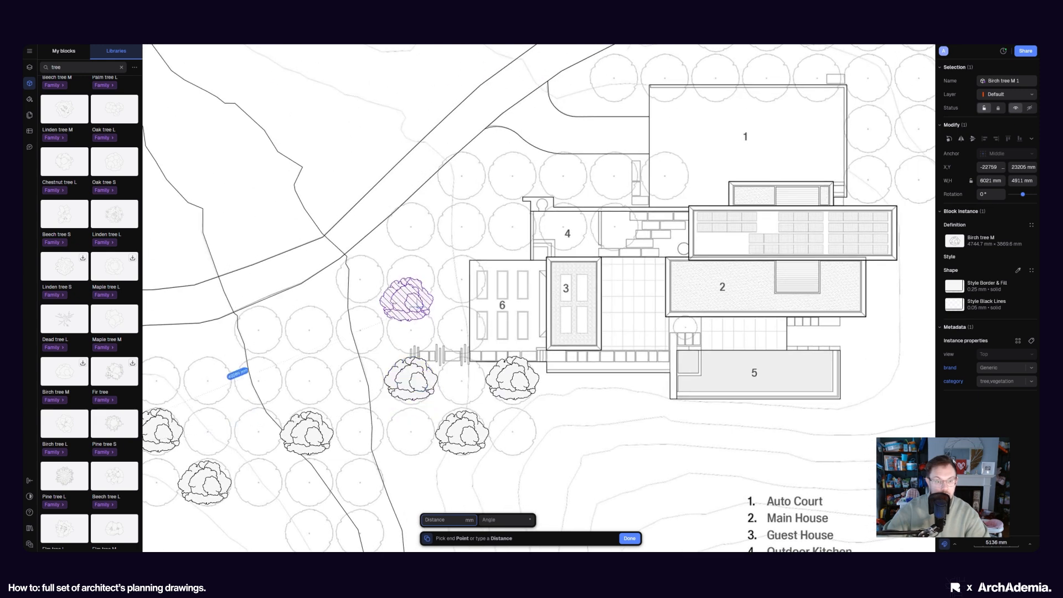
Step: Place Birch tree M copies on scattered tree circles above and beside the auto court (1)
scroll(415, 280, "down", 3)
scroll(582, 264, "up", 4)
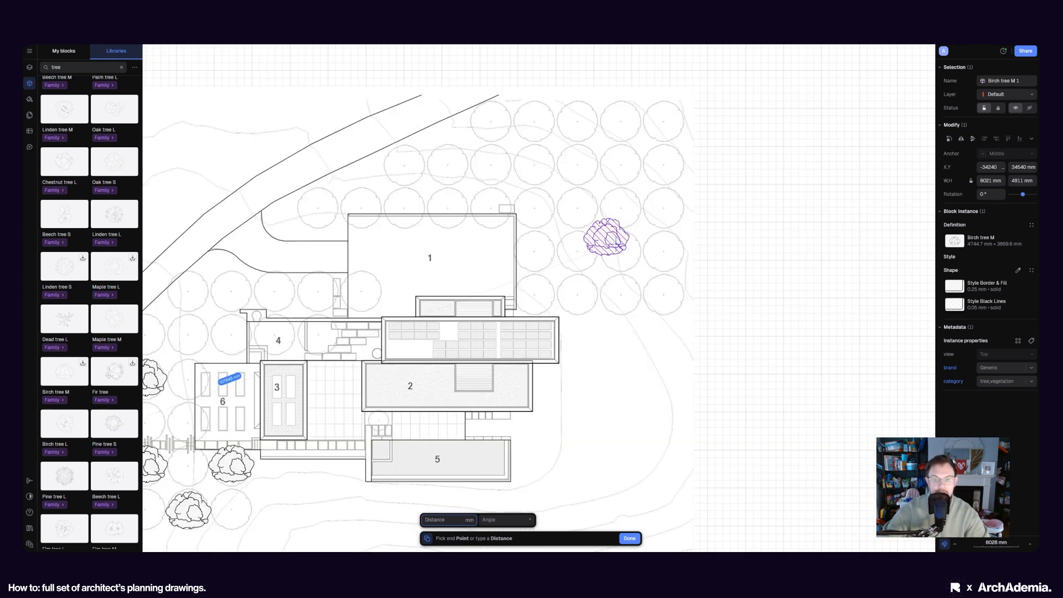
left_click(404, 164)
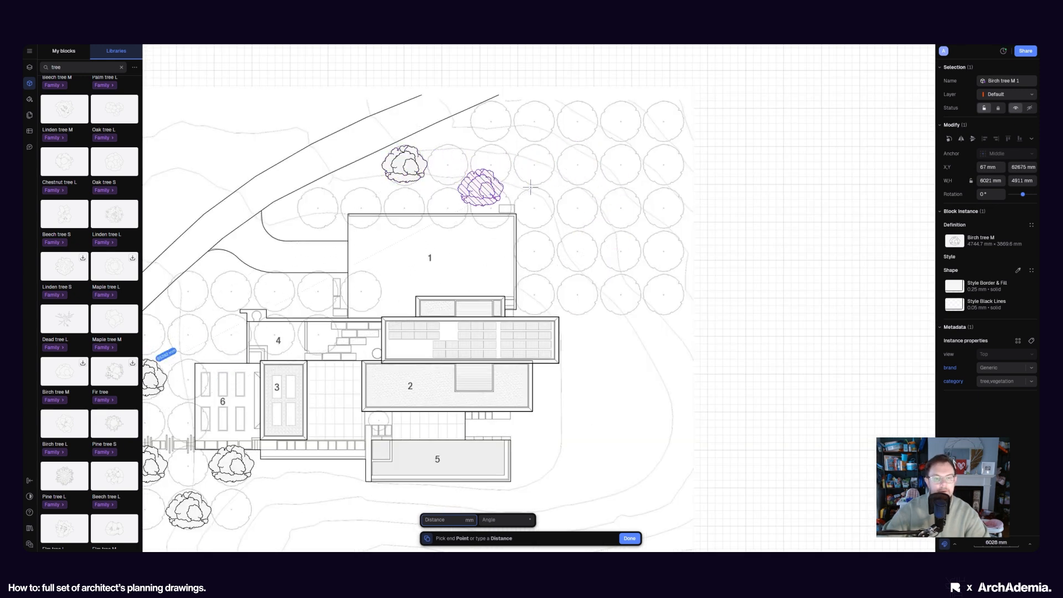
left_click(532, 164)
left_click(577, 250)
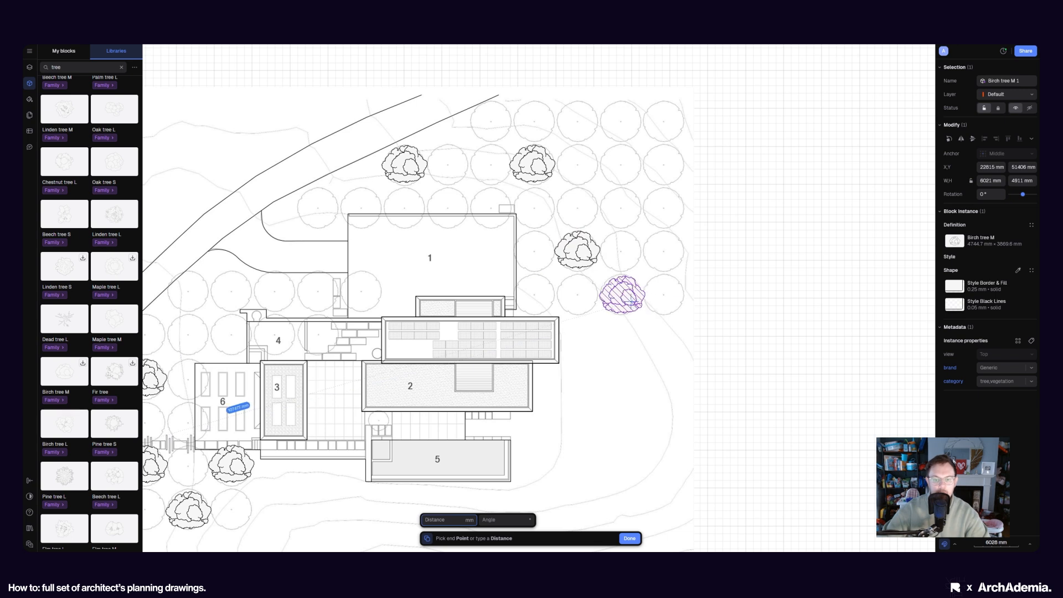
left_click(620, 294)
left_click(621, 164)
left_click(662, 251)
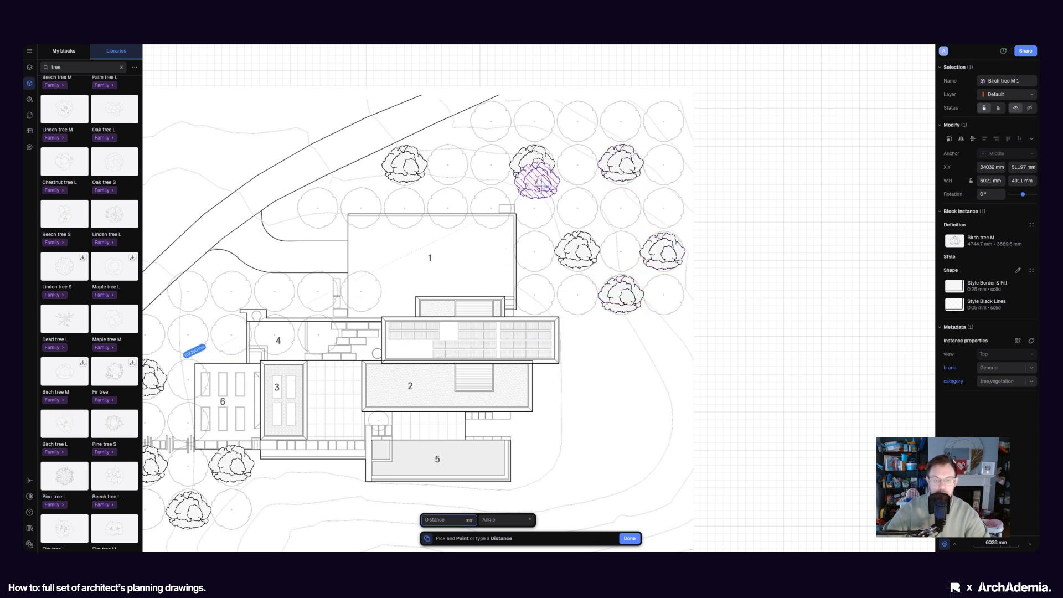
left_click(490, 121)
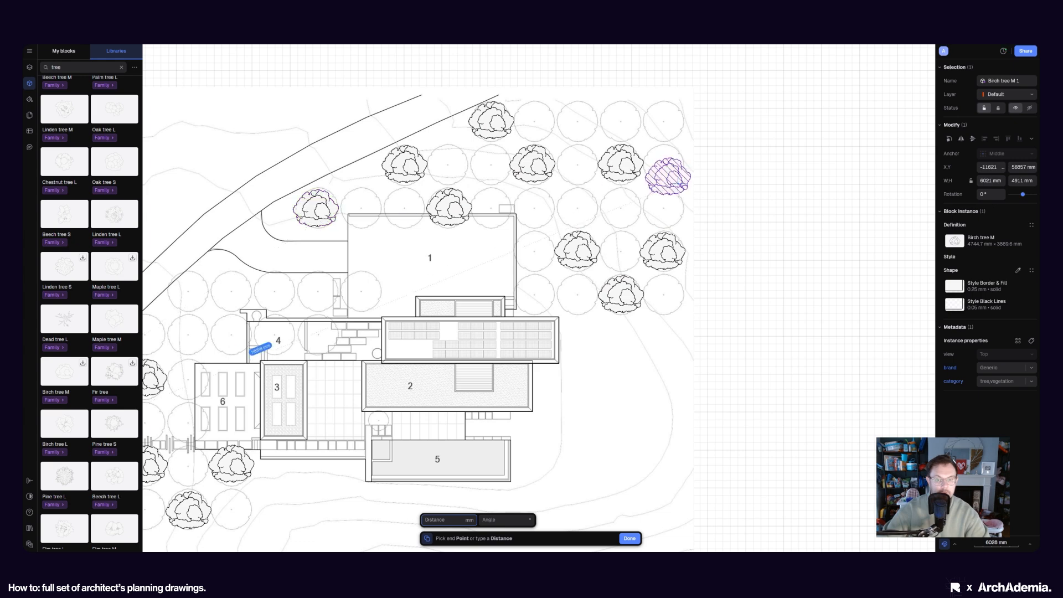
Step: Fill more scattered circles in the grove along the two winding lines with Birch tree M copies, and finish copying
scroll(685, 170, "down", 3)
scroll(348, 437, "up", 3)
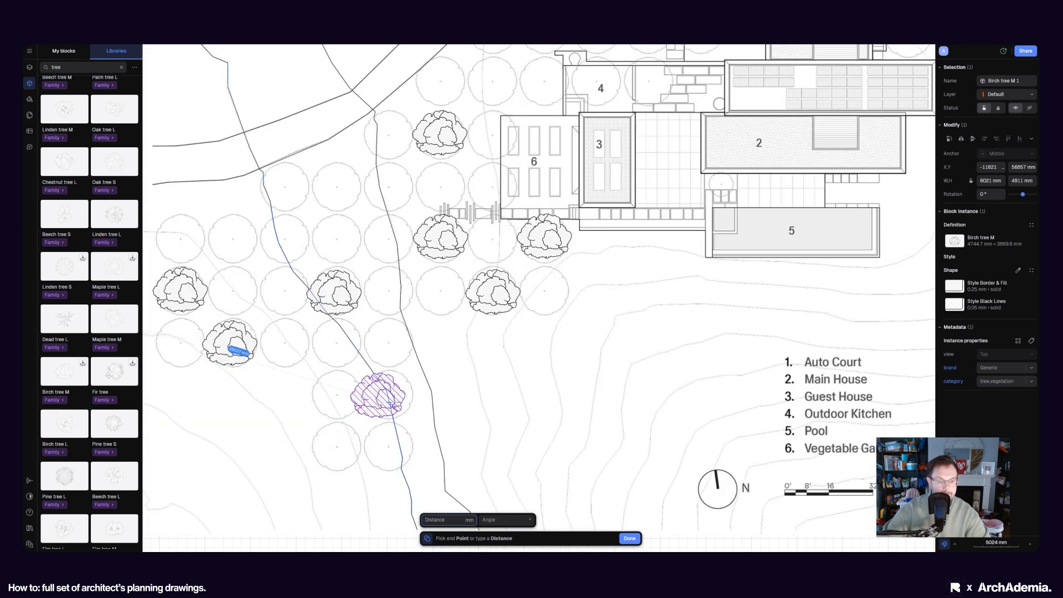
left_click(385, 393)
left_click(334, 441)
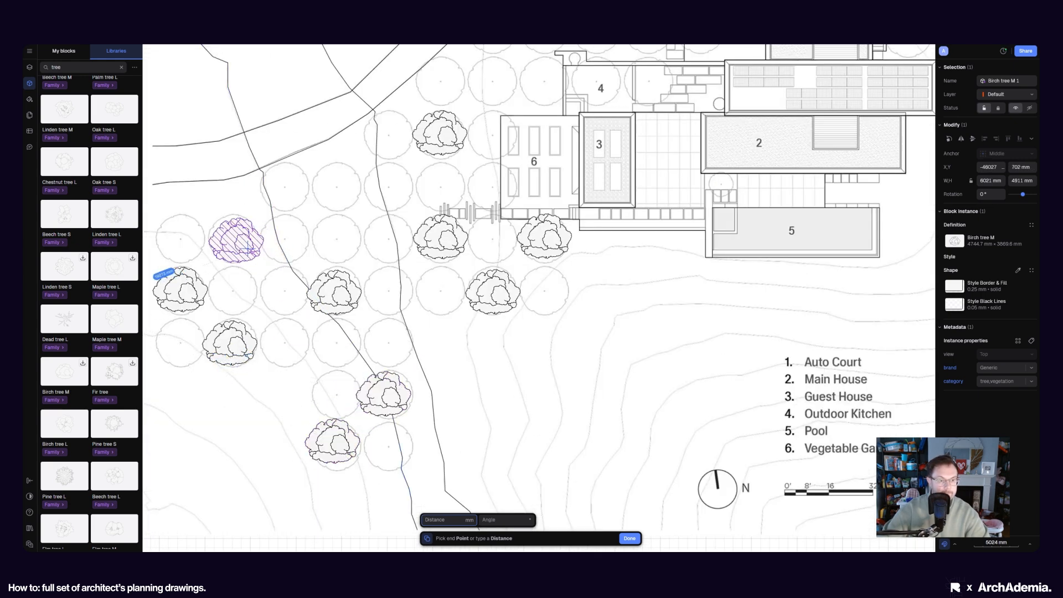
left_click(236, 240)
left_click(282, 188)
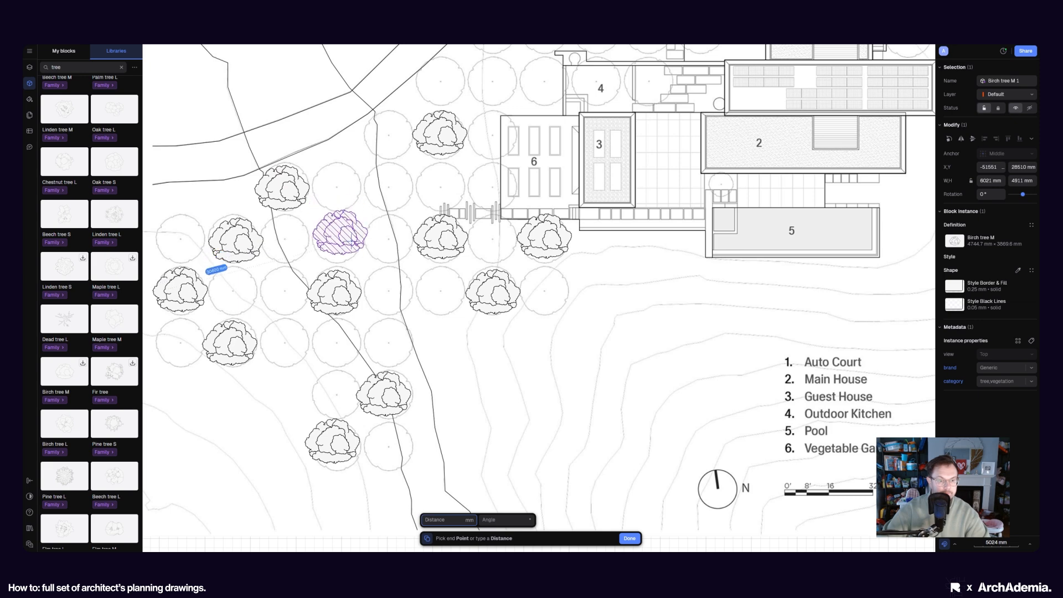
left_click(387, 185)
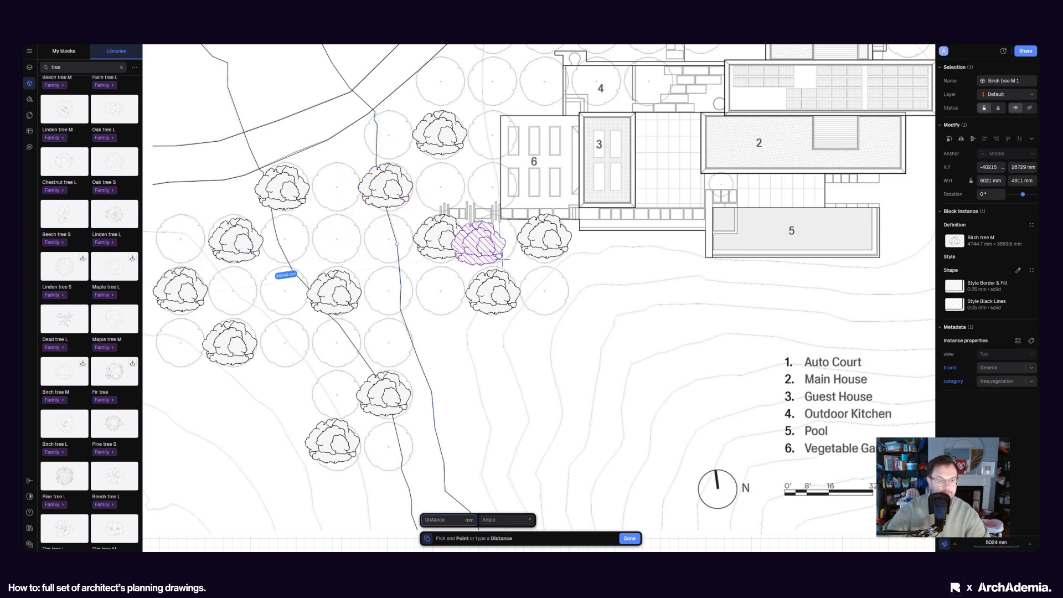
key("Escape")
Step: Delete the original Birch tree M sample beside the plan
scroll(500, 260, "down", 3)
left_click(252, 303)
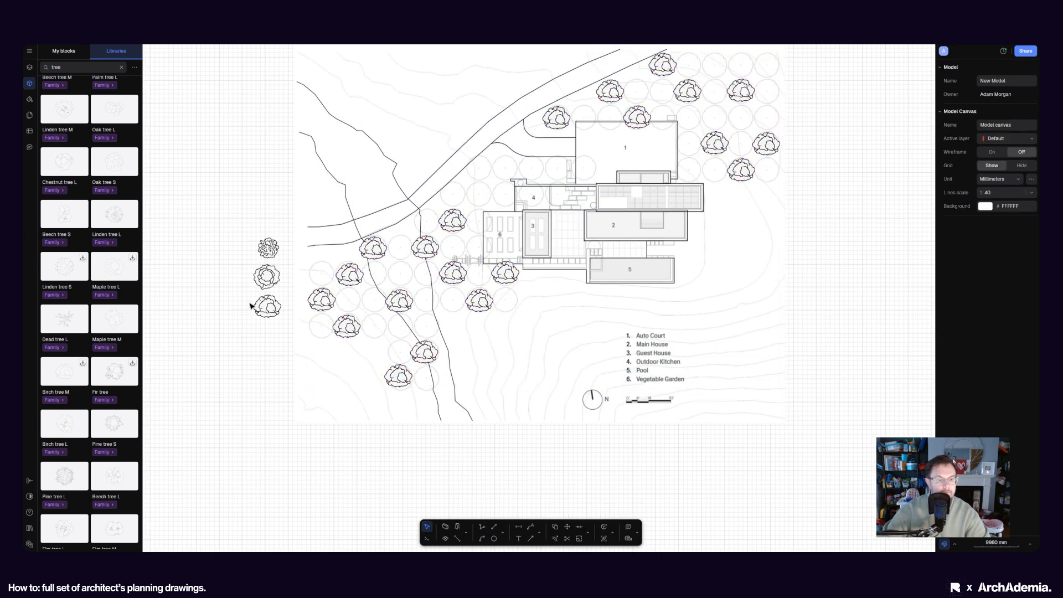
scroll(250, 308, "up", 3)
left_click(277, 320)
middle_click_drag(242, 284, 219, 327)
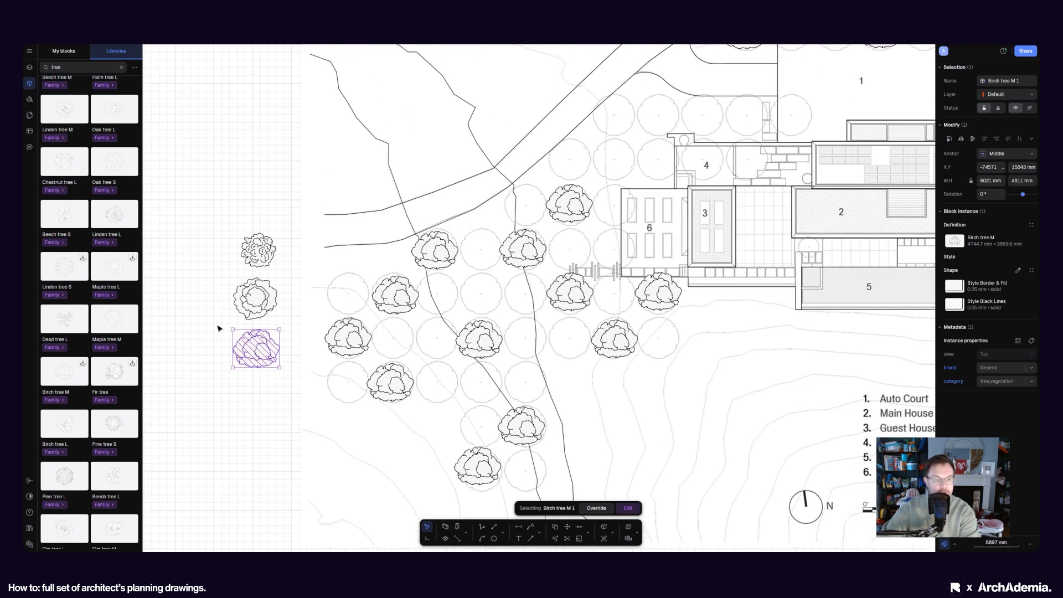
key("Delete")
Step: Copy the Maple tree L sample onto empty circles between the birches at the grove's outer edge
left_click(247, 306)
key("m")
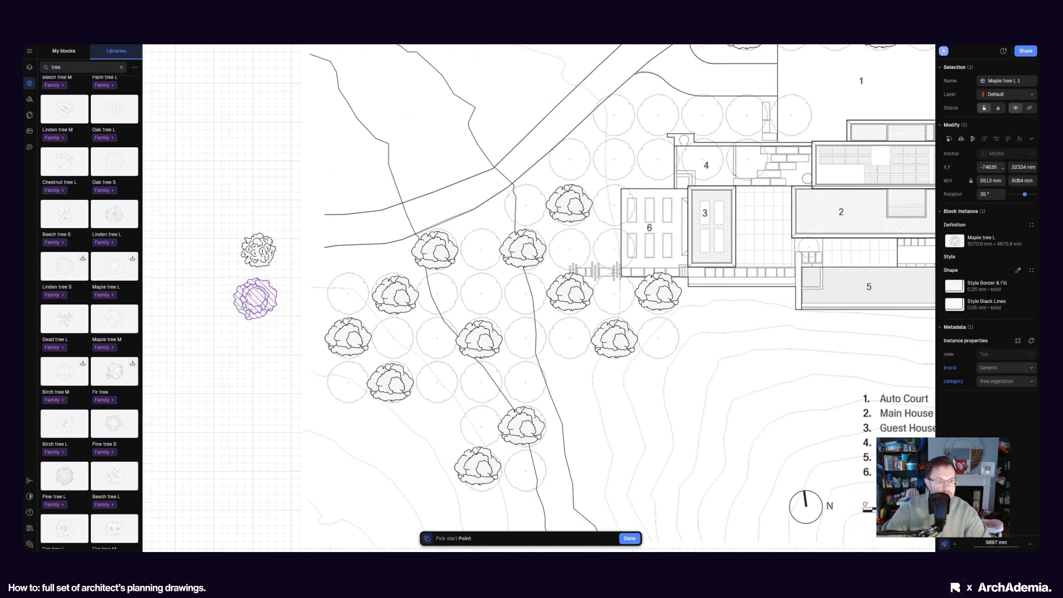
left_click(252, 299)
scroll(432, 381, "up", 3)
left_click(433, 378)
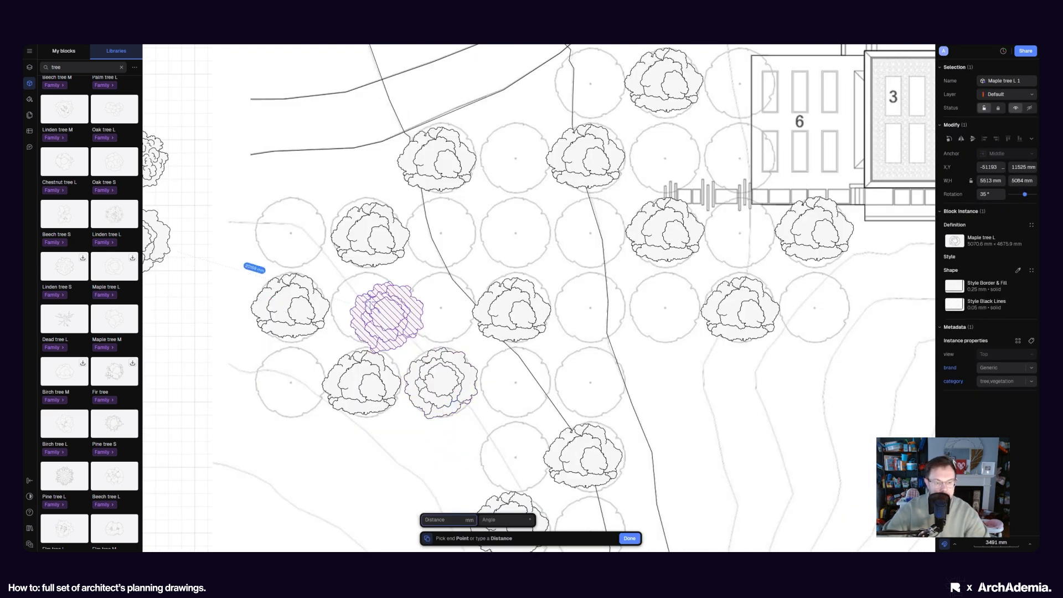
left_click(360, 301)
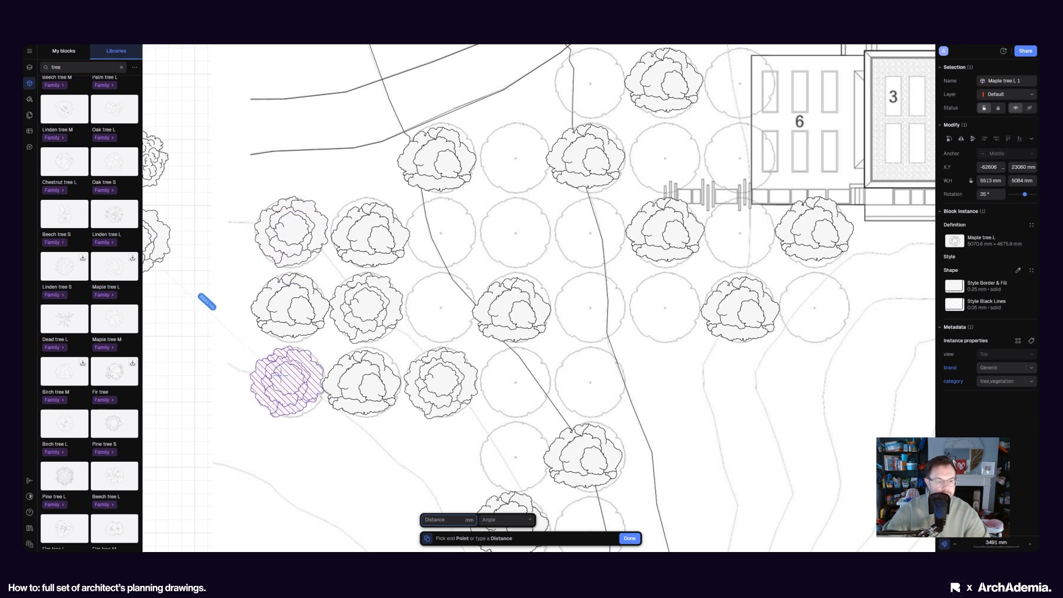
Step: Place Maple tree L copies between the birches in the grove's middle and upper rows, up to the vegetable garden
middle_click_drag(480, 321, 293, 398)
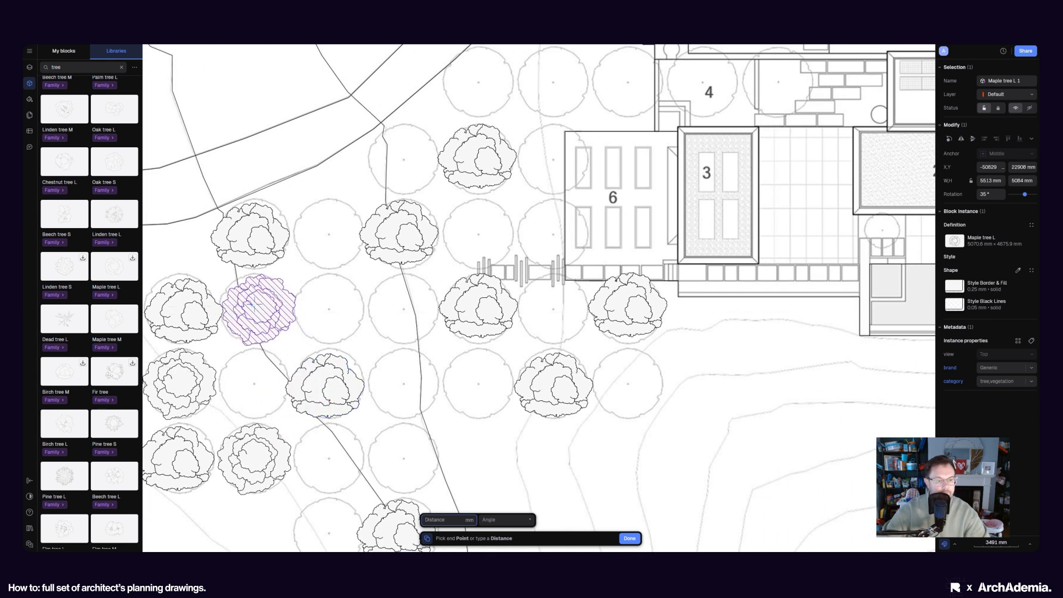
left_click(251, 303)
left_click(319, 233)
left_click(321, 302)
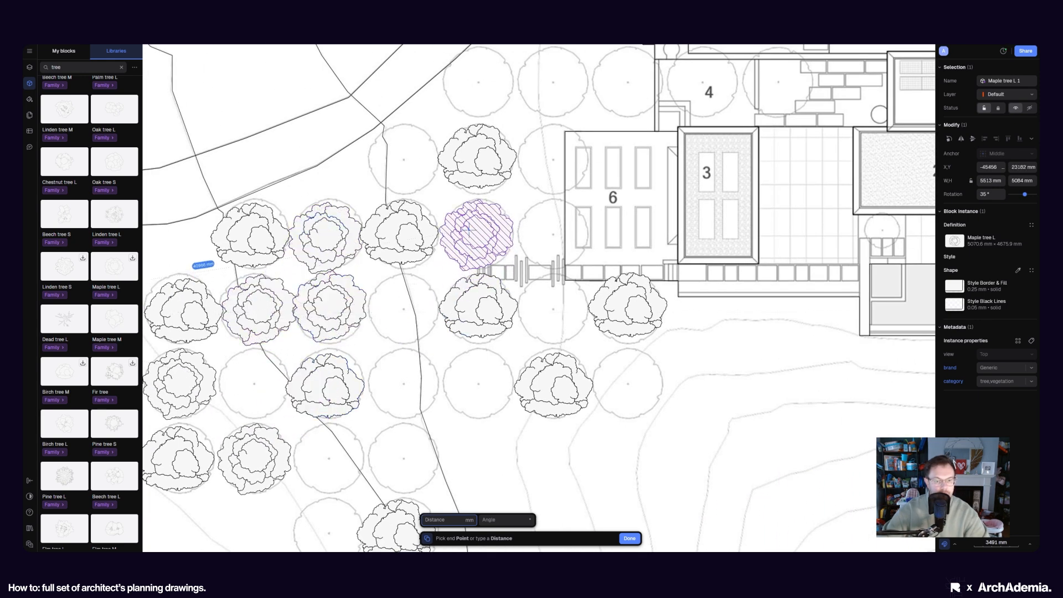
Step: Place Maple tree L copies on empty circles between the vegetable garden and the road, up towards the Auto Court
scroll(541, 231, "down", 3)
middle_click_drag(541, 231, 344, 367)
left_click(285, 274)
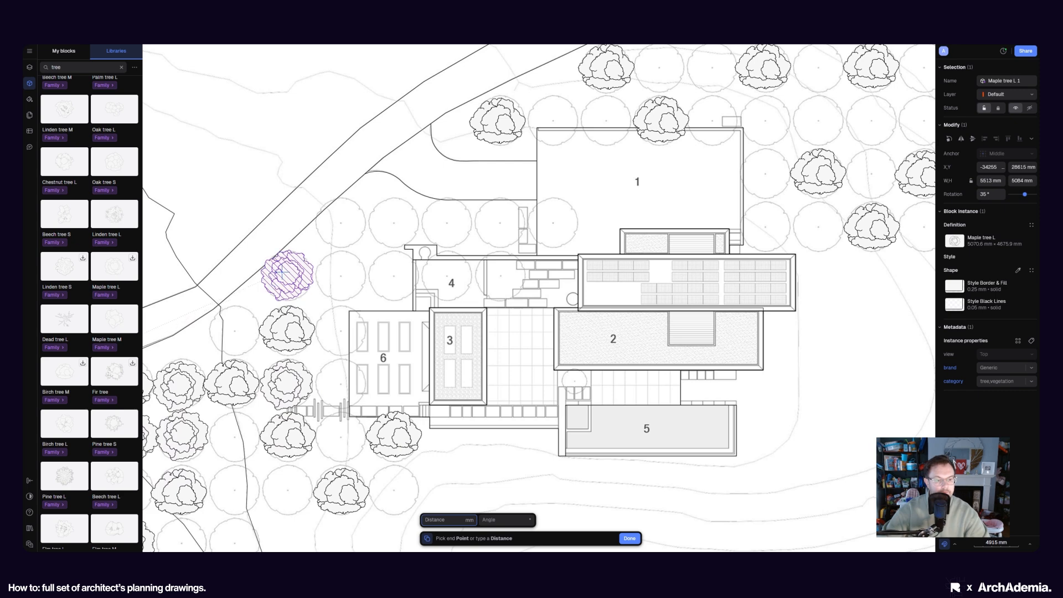
left_click(336, 218)
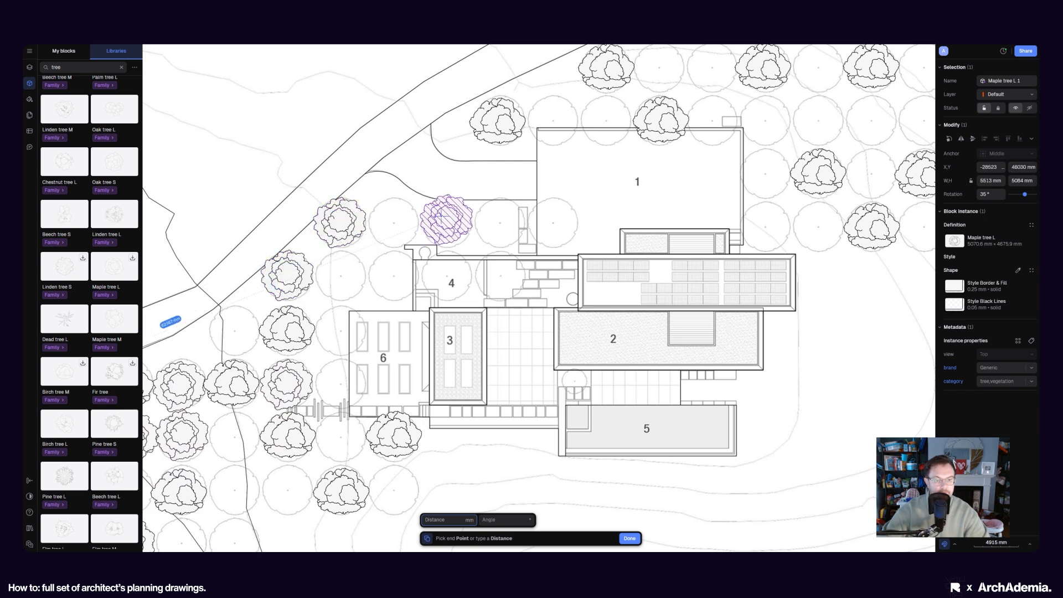
left_click(444, 217)
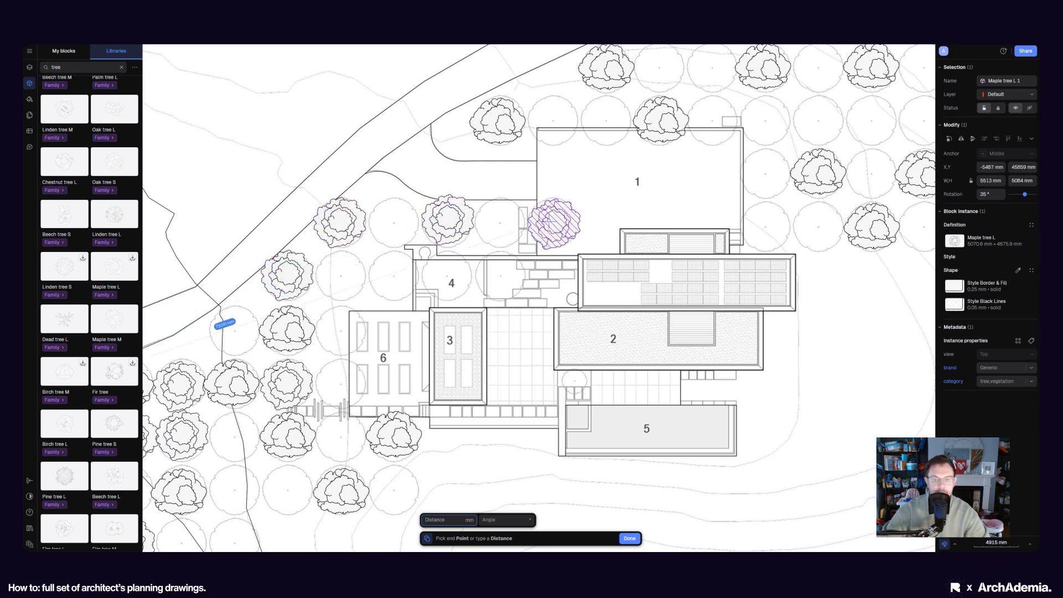
Step: Place Maple tree L copies on empty circles in the grove around the Auto Court's far corner, and finish copying
scroll(619, 204, "down", 2)
middle_click_drag(641, 199, 404, 354)
scroll(455, 272, "up", 3)
left_click(434, 256)
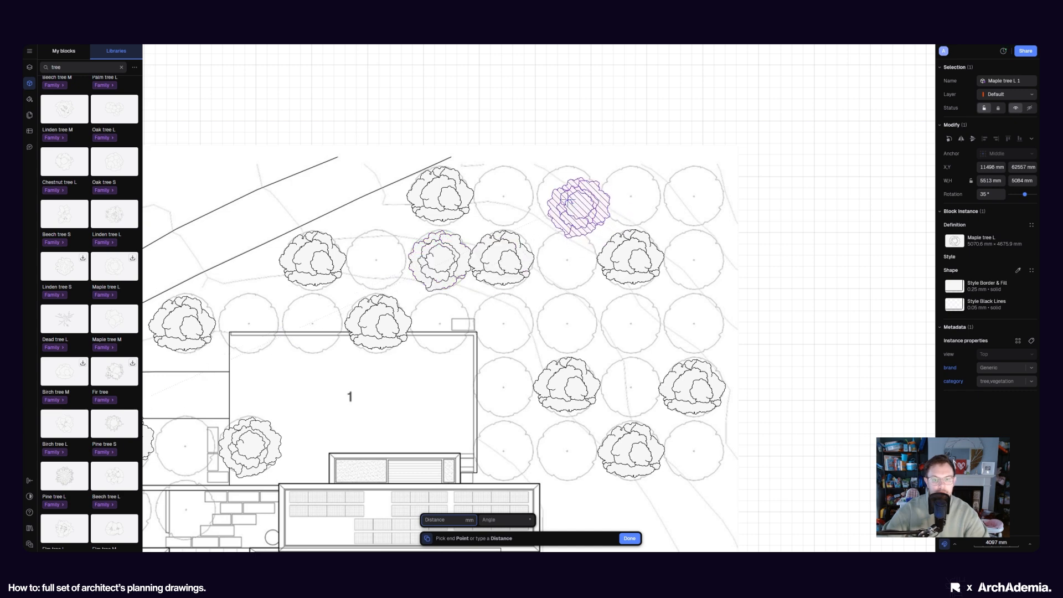
left_click(566, 197)
left_click(500, 320)
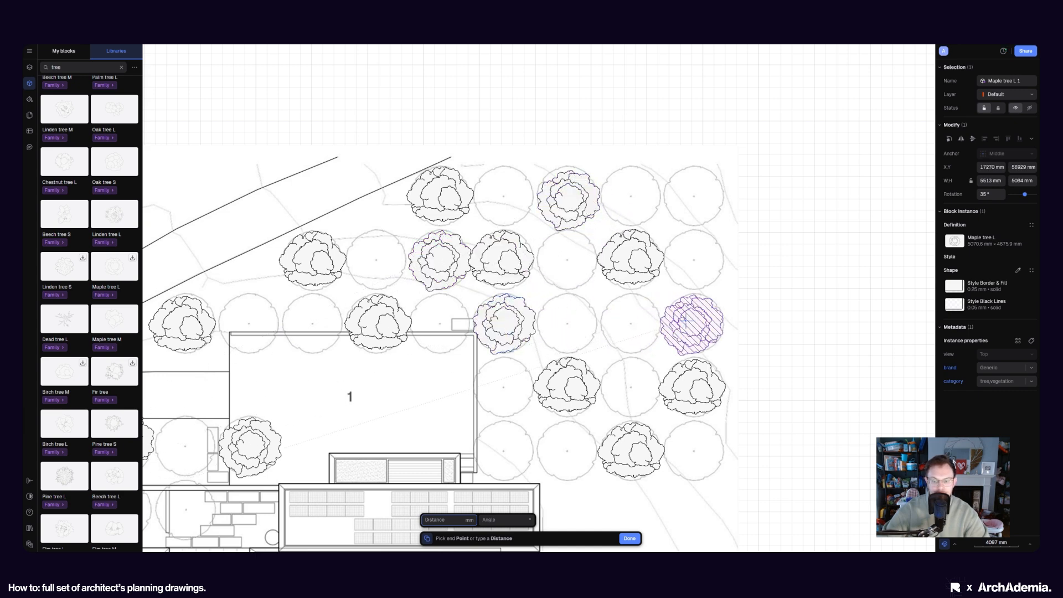
left_click(686, 321)
scroll(634, 228, "down", 4)
key("Escape")
middle_click_drag(367, 386, 408, 350)
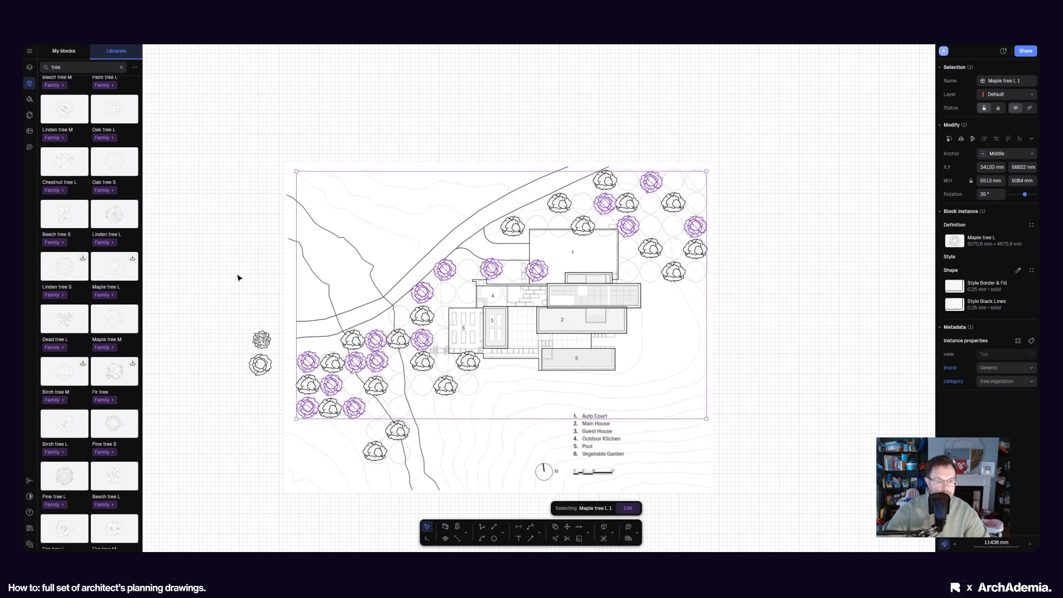
Step: Rotate the outermost Maple tree L in the lower grove, nearest the plan's edge and the road, to 81°
left_click(240, 277)
left_click(308, 365)
scroll(249, 408, "up", 3)
scroll(265, 413, "up", 1)
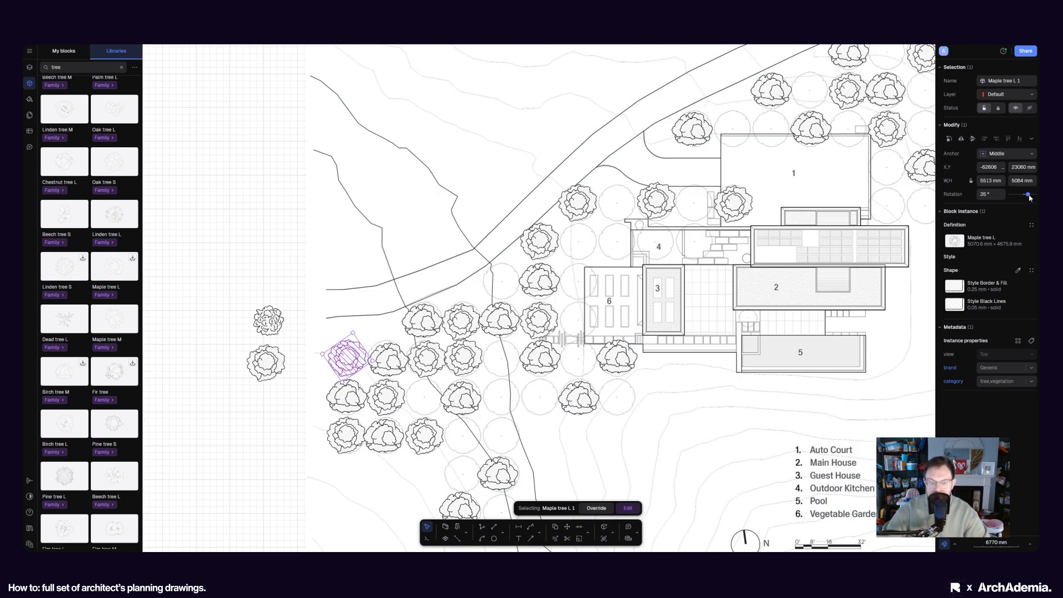
left_click(235, 176)
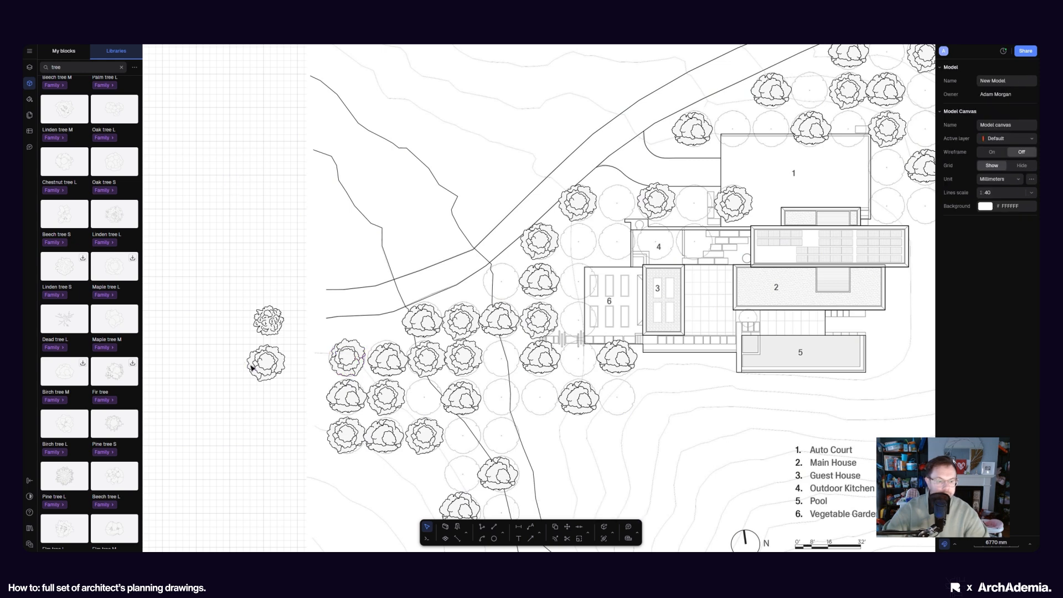
Step: Delete the original Maple tree L sample beside the plan
middle_click_drag(202, 384, 191, 377)
left_click(243, 360)
key("Delete")
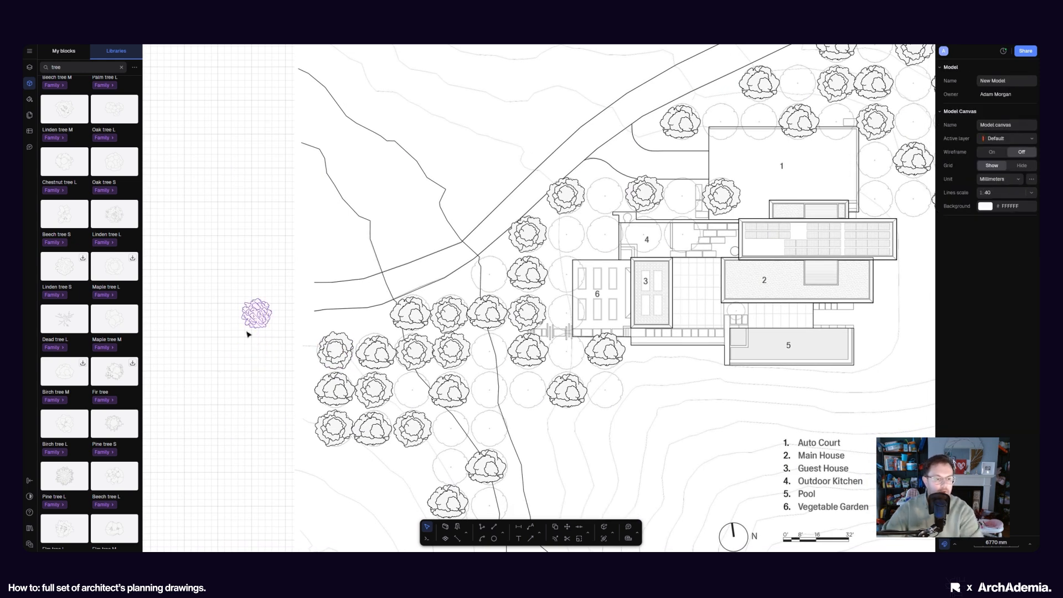
Step: Scale up the Linden tree S sample beside the plan to about 6403 by 6594 mm
left_click(248, 328)
scroll(242, 343, "up", 3)
left_click_drag(220, 298, 189, 299)
scroll(244, 294, "down", 2)
Step: Copy the Linden tree S sample onto empty circles in the lower grove, along the winding lines down to its last row
key("c")
left_click(223, 282)
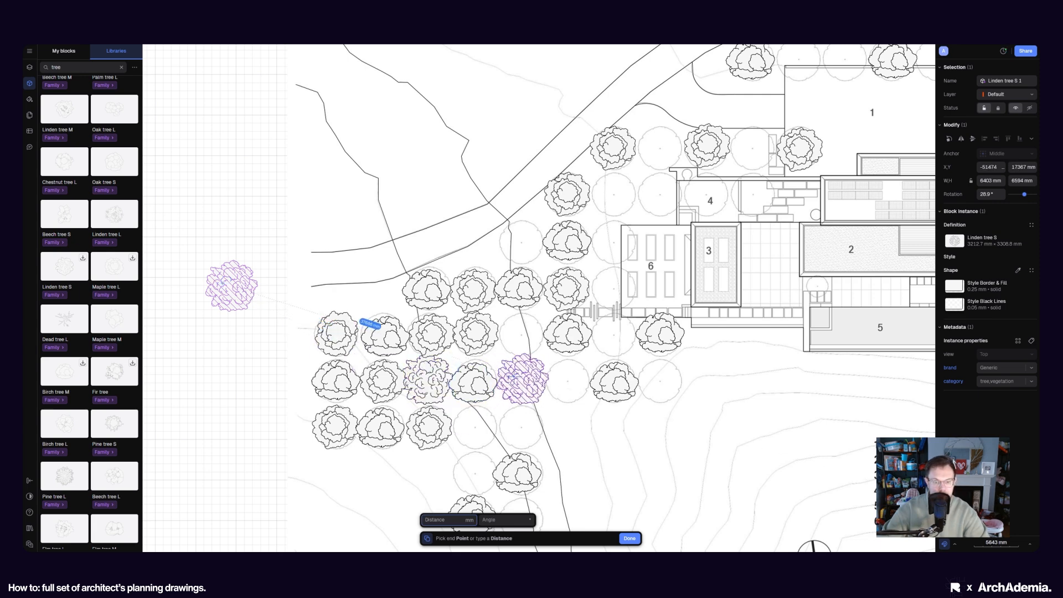
left_click(515, 379)
left_click(515, 333)
left_click(514, 425)
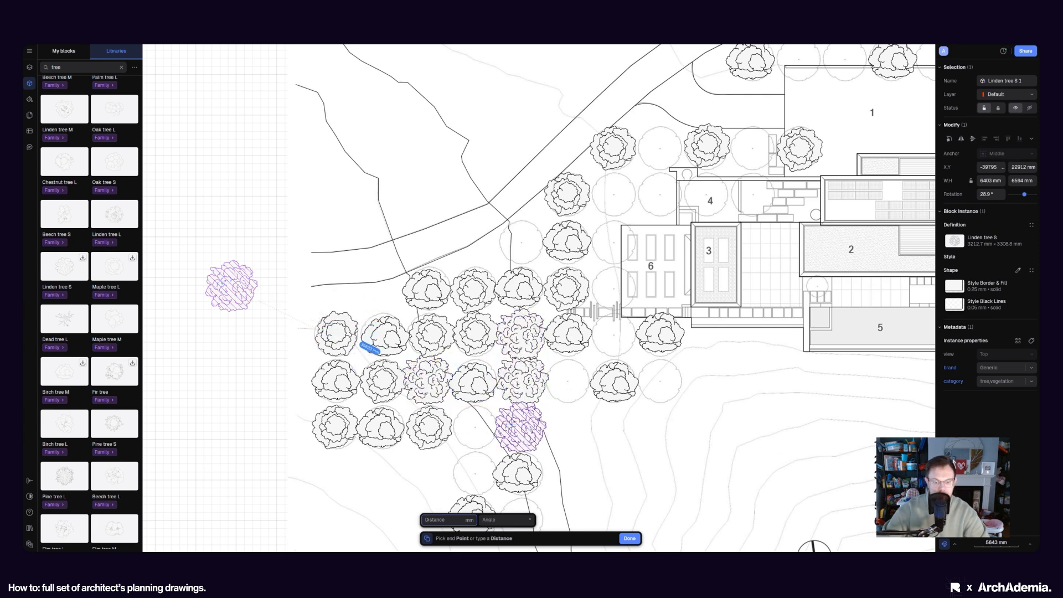
middle_click_drag(514, 425, 371, 306)
left_click(325, 351)
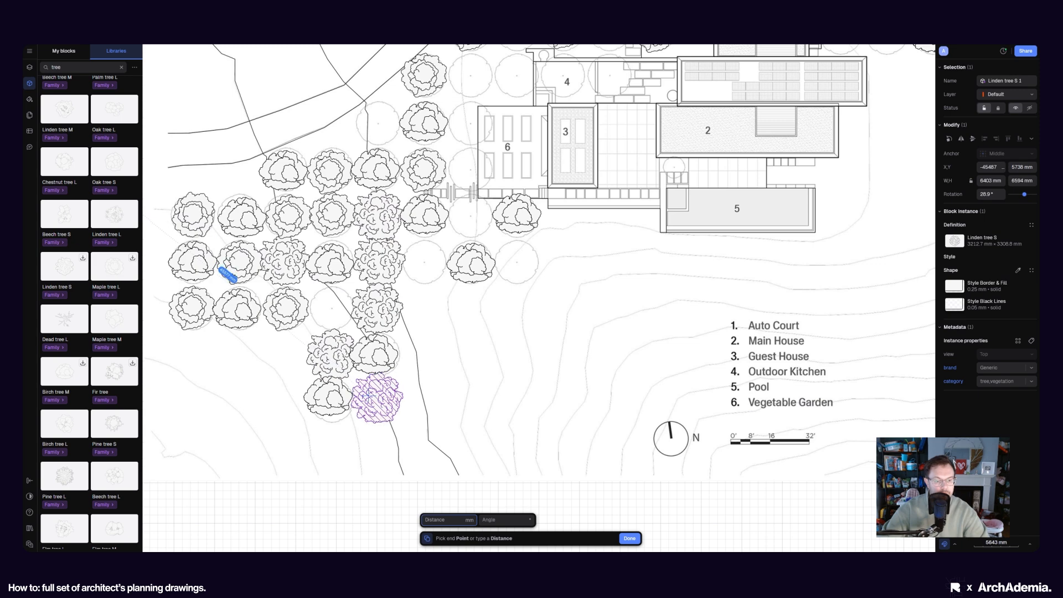
left_click(377, 397)
Step: Place Linden tree S copies beside the vegetable garden, next to the Outdoor Kitchen and between the maples near the Auto Court
scroll(376, 397, "down", 2)
middle_click_drag(489, 300, 354, 390)
scroll(304, 287, "up", 3)
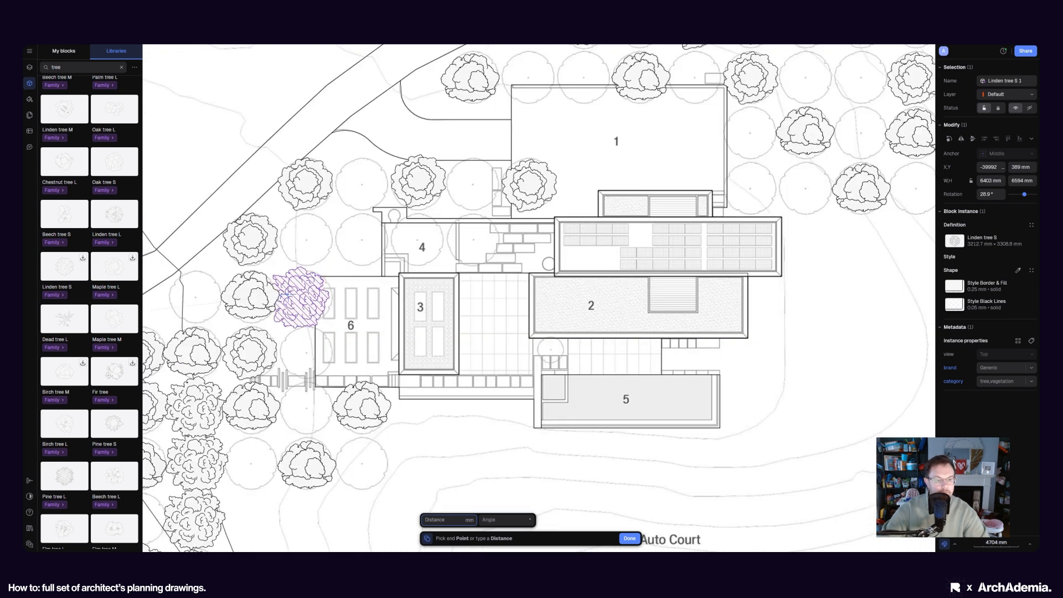
left_click(295, 294)
left_click(349, 233)
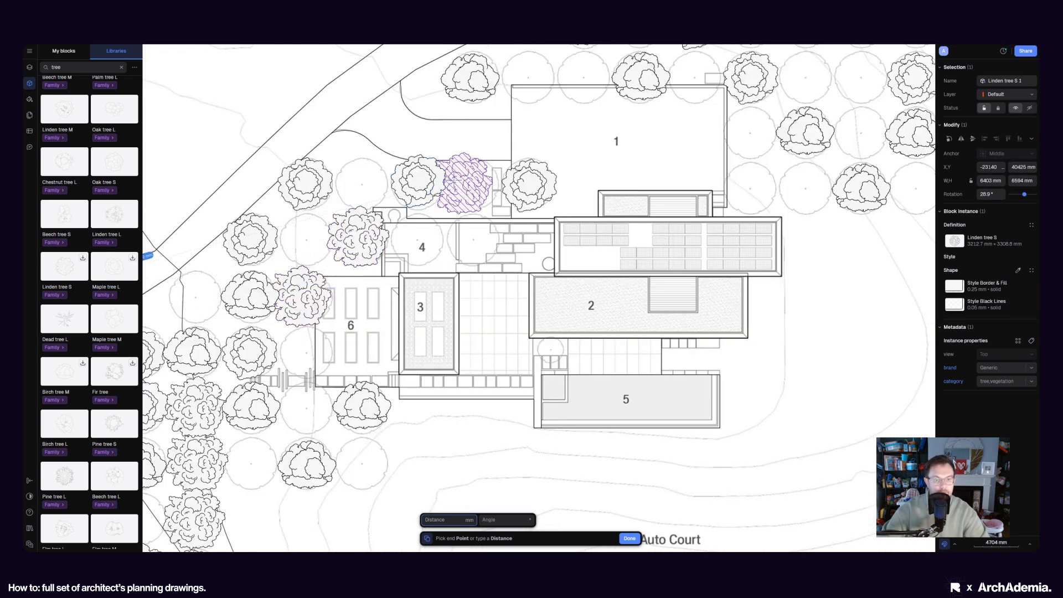
left_click(467, 179)
Step: Place Linden tree S copies in the upper grove, beside the Auto Court's far corner and at the outer end of the first row
middle_click_drag(736, 159, 548, 292)
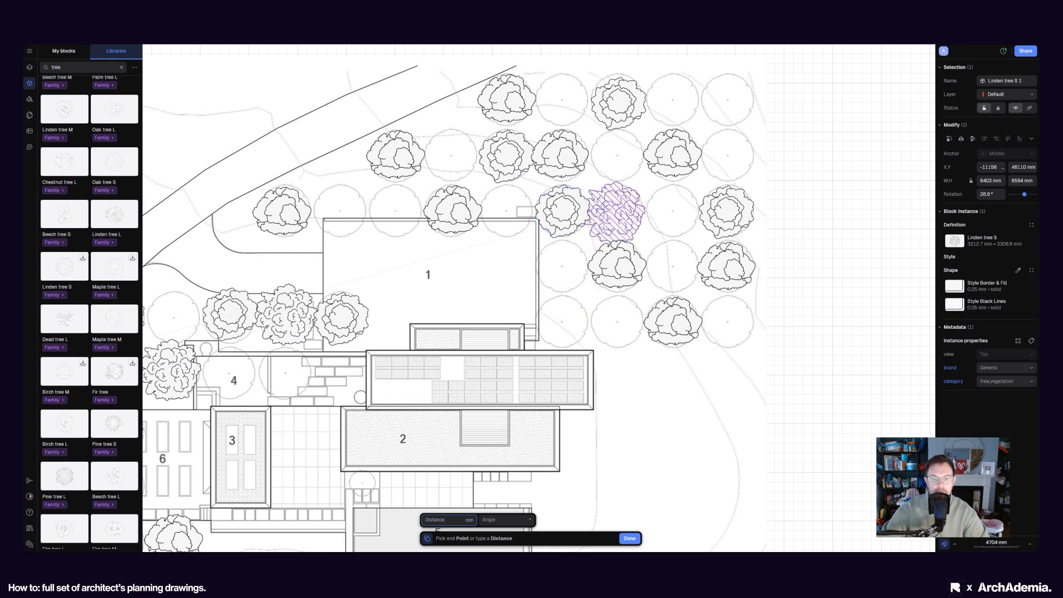
left_click(628, 172)
middle_click_drag(712, 127, 575, 271)
left_click(580, 240)
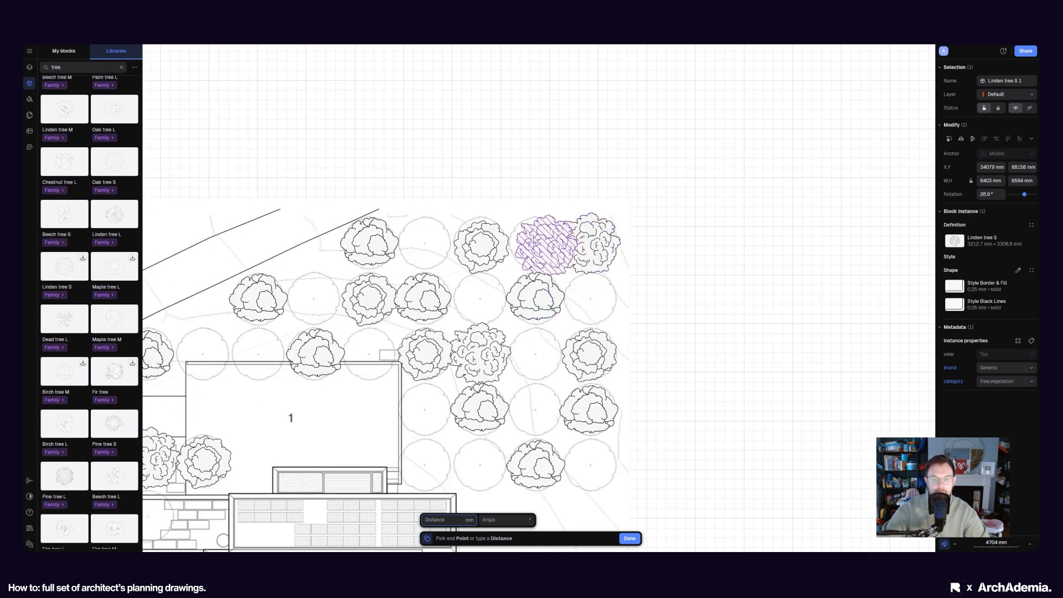
left_click(526, 239)
Step: Place Linden tree S copies between the road and Auto Court and between the birches in the upper grove's fourth row, and finish copying
left_click(303, 293)
middle_click_drag(303, 293, 498, 246)
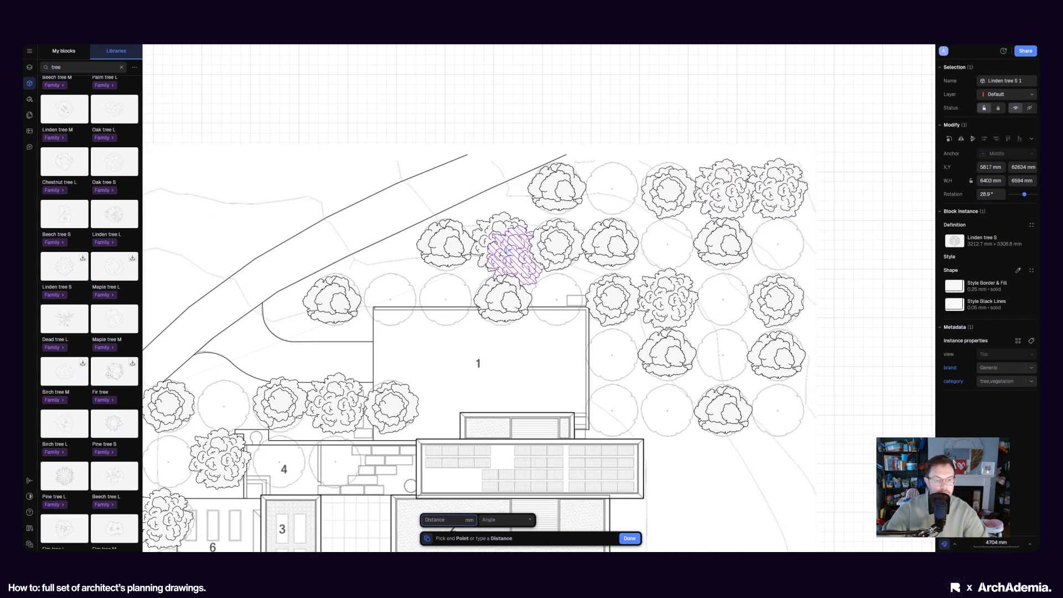
left_click(381, 292)
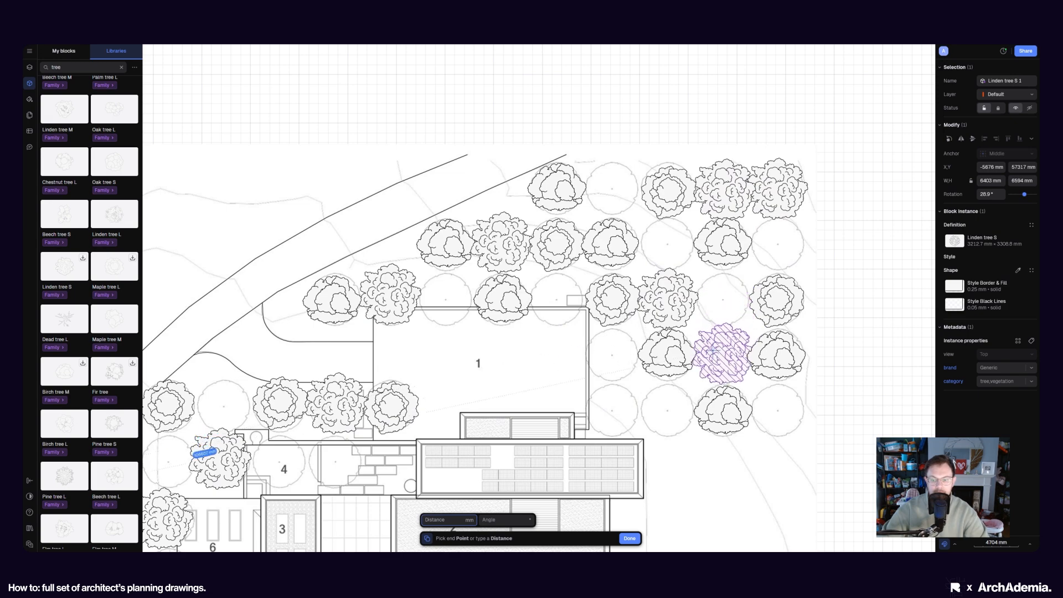
left_click(719, 356)
key("Escape")
scroll(400, 276, "down", 5)
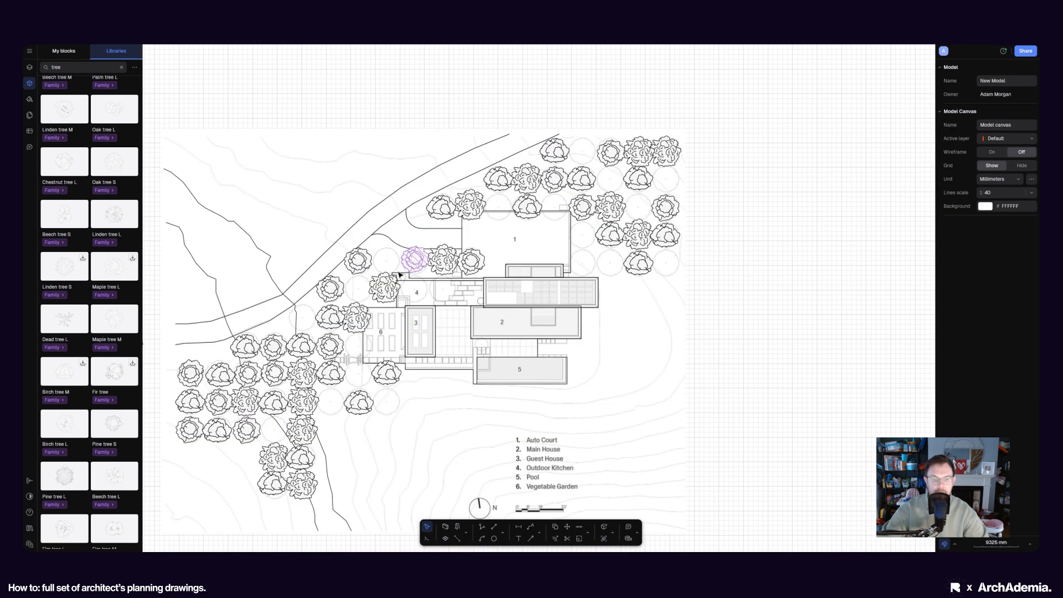
Step: Select individual Linden tree S copies around the Auto Court and set the rotation of the one at its driveway corner to 50°
left_click(381, 300)
middle_click_drag(401, 289, 435, 303)
left_click(477, 275)
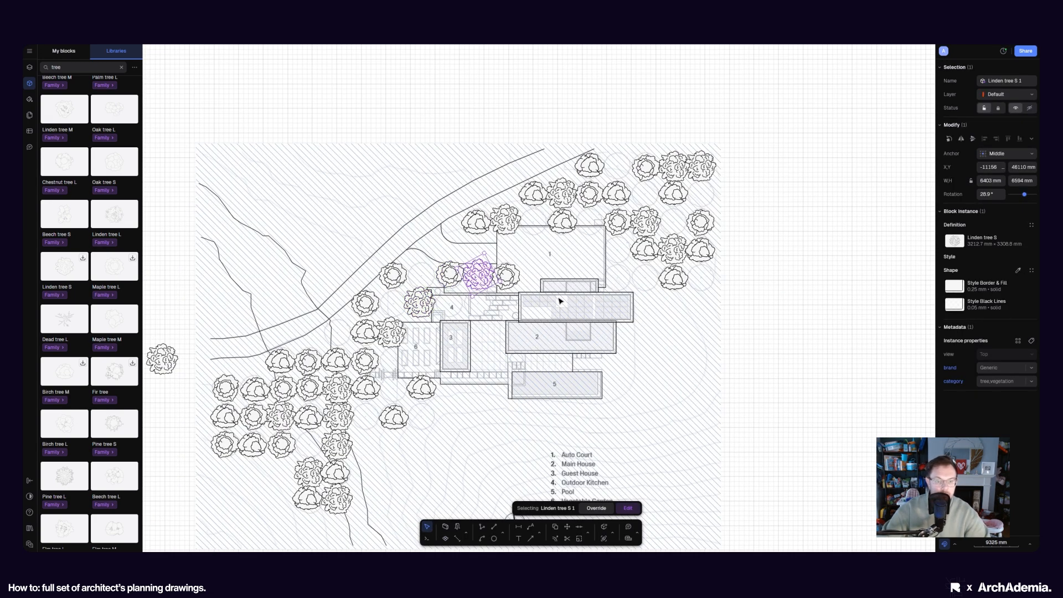
left_click(435, 308, "shift")
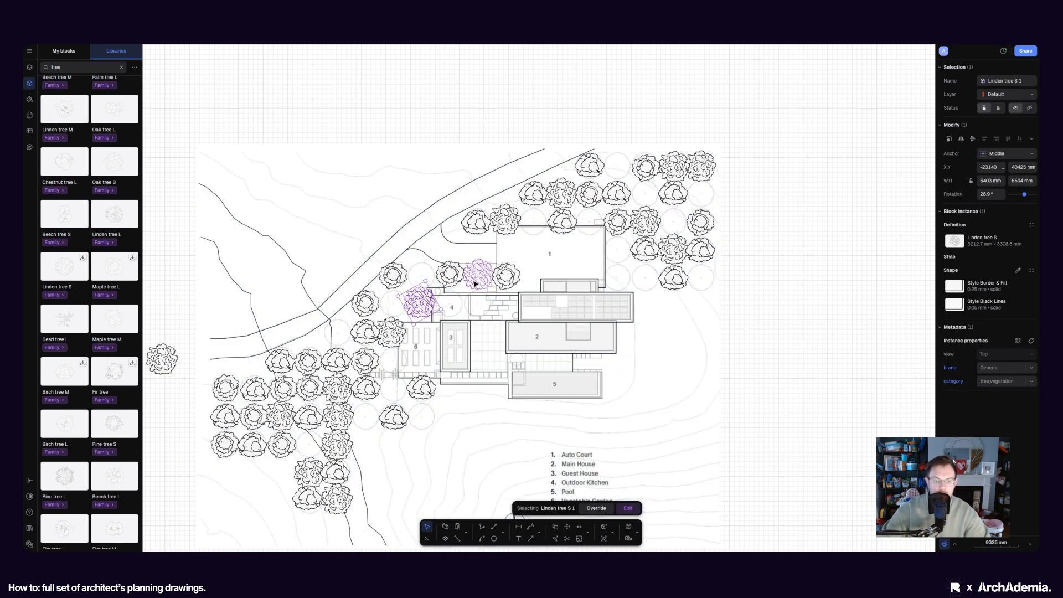
left_click(820, 258)
left_click(471, 278)
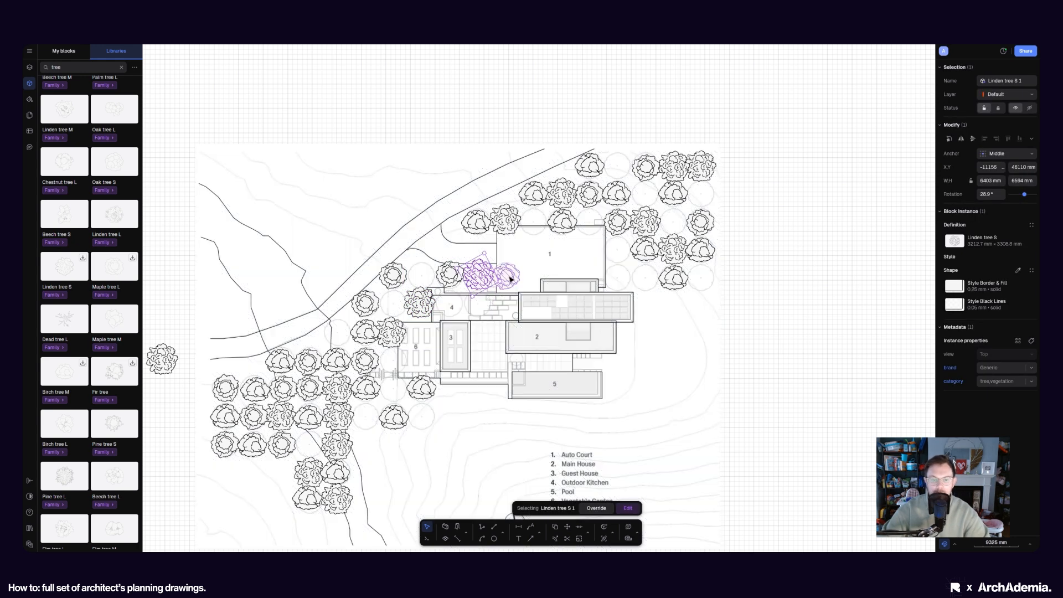
left_click(500, 226)
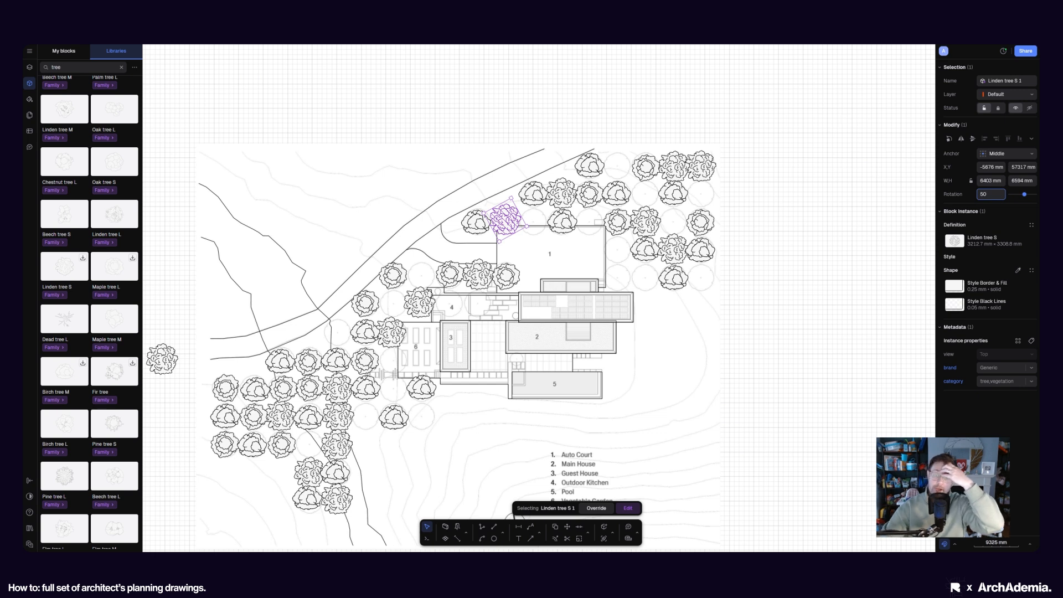
key("Return")
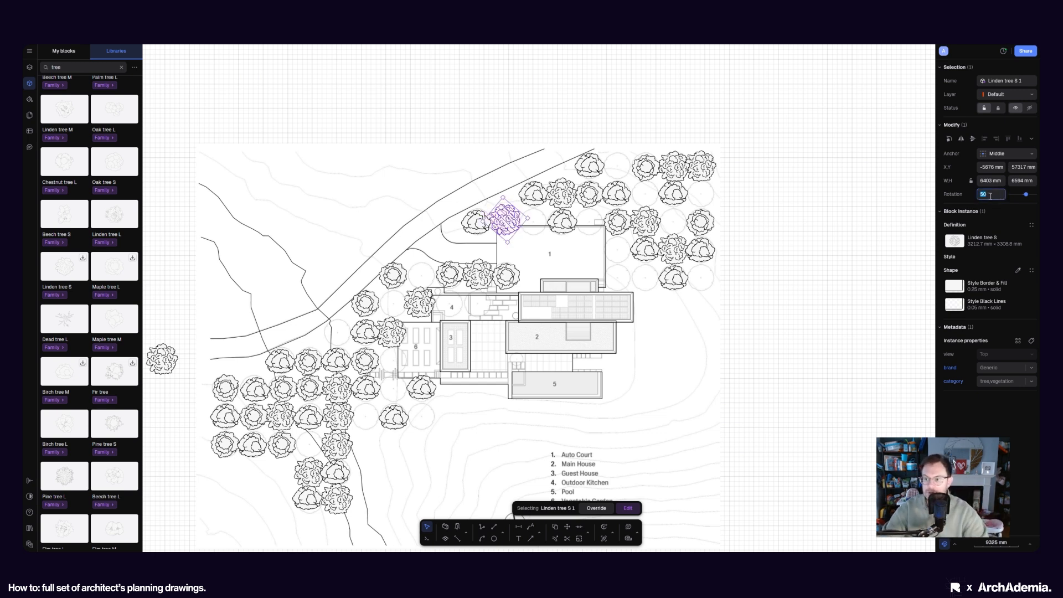
key("ctrl+z")
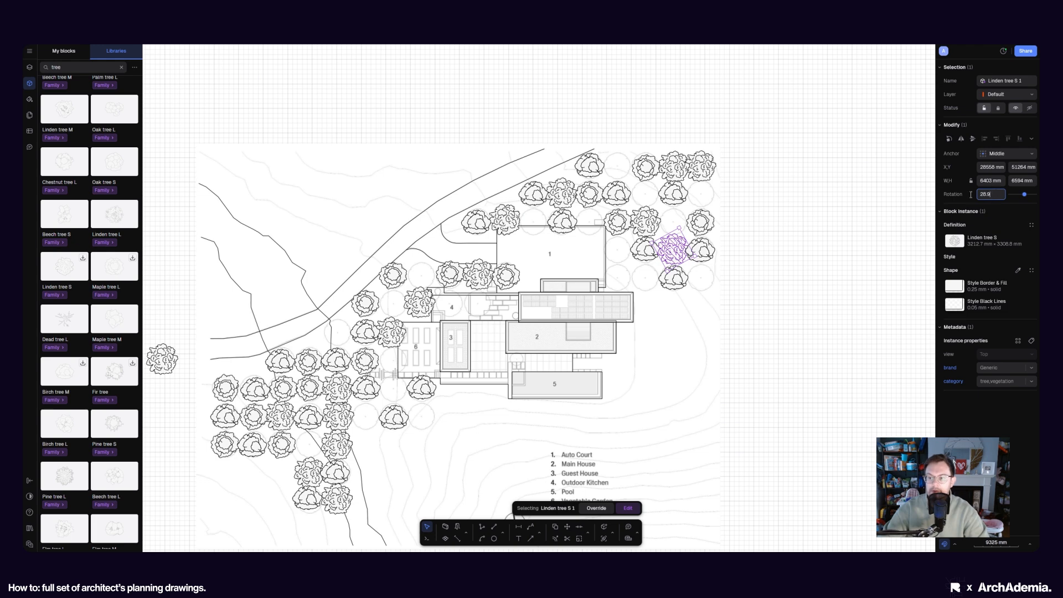
Step: Vary the rotation of the Birch tree M by the vegetable garden and of two Maple tree L copies in the lower grove
left_click(421, 385)
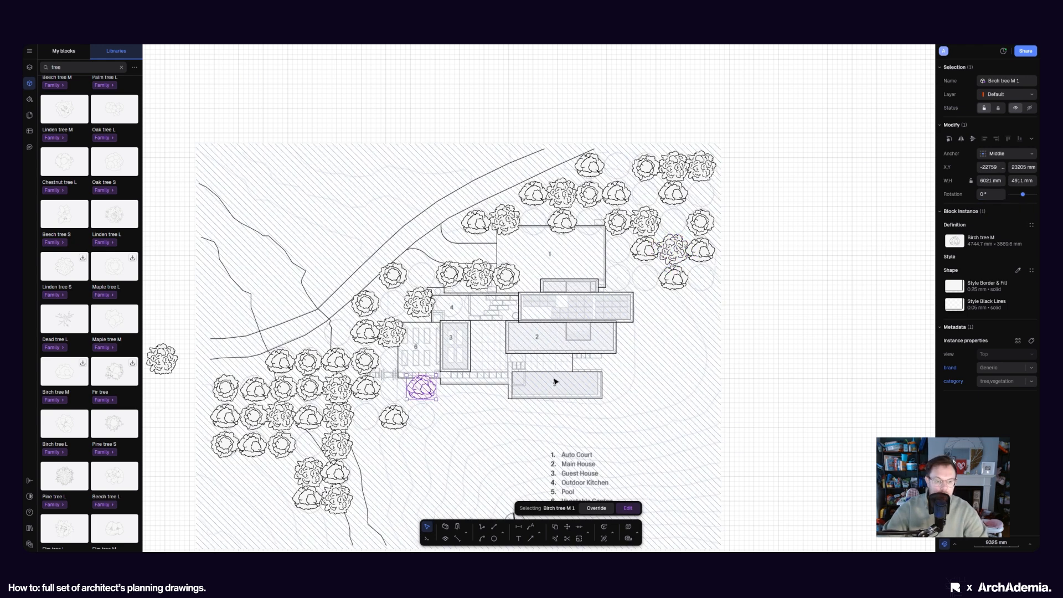
scroll(546, 382, "down", 2)
scroll(546, 382, "left", 1)
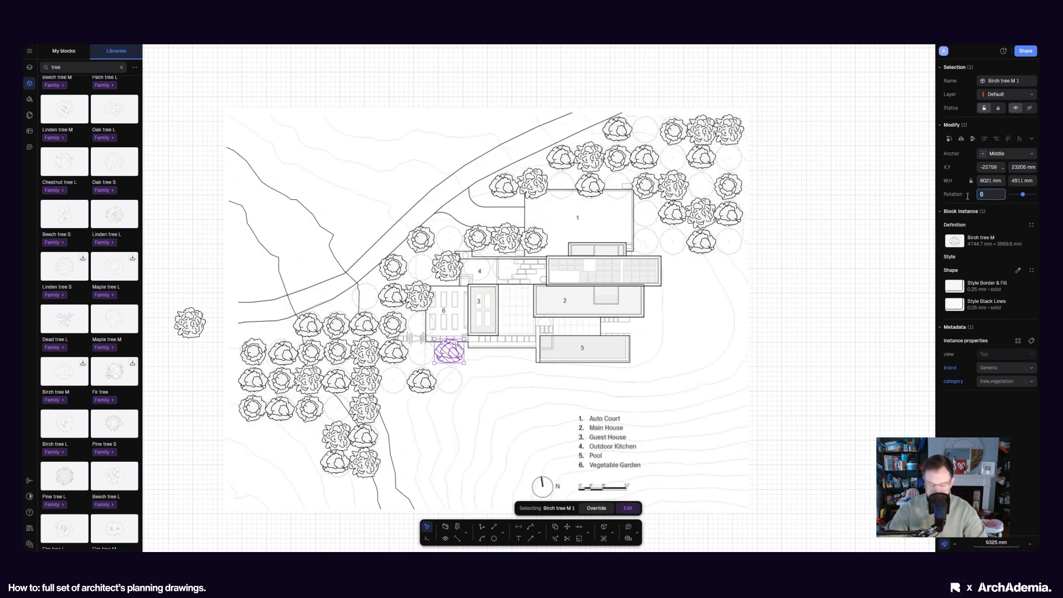
left_click(320, 410)
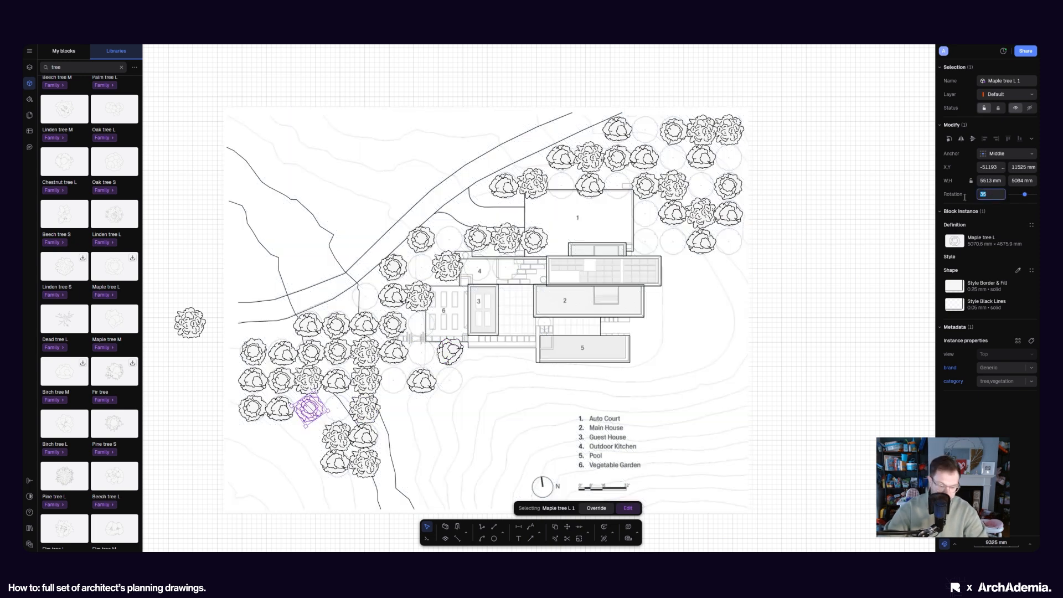
left_click(275, 382)
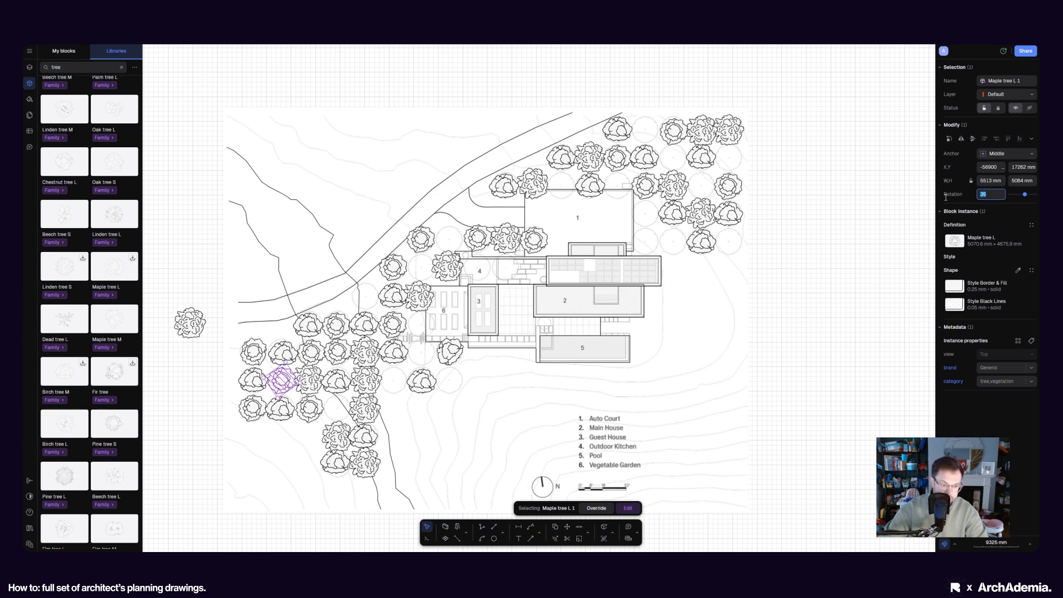
Step: Delete the original Linden tree S sample beside the plan
scroll(667, 387, "up", 3)
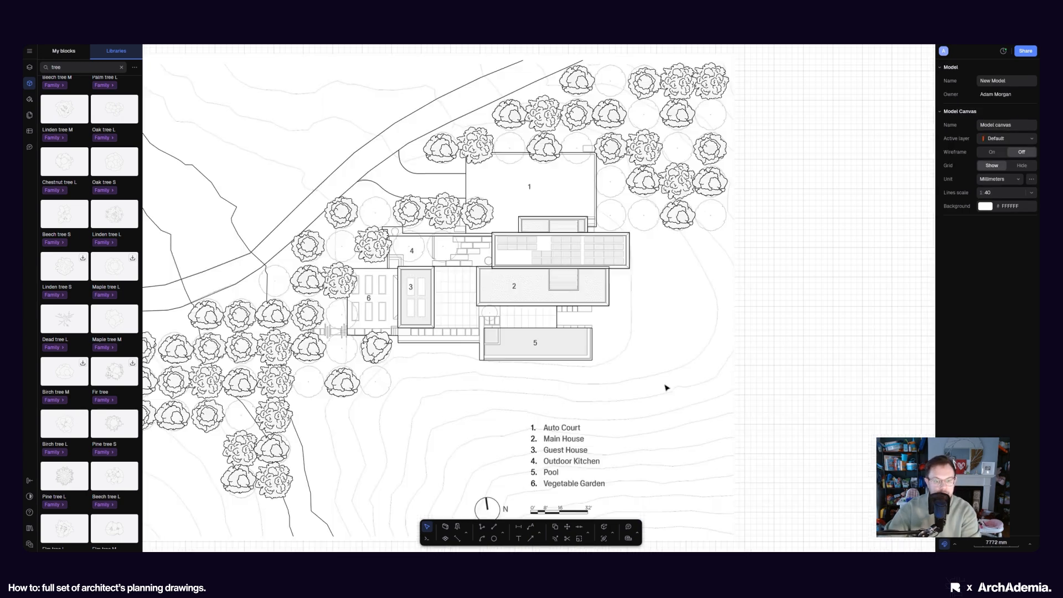
scroll(323, 334, "up", 5)
left_click(316, 327)
key("Delete")
left_click(377, 354)
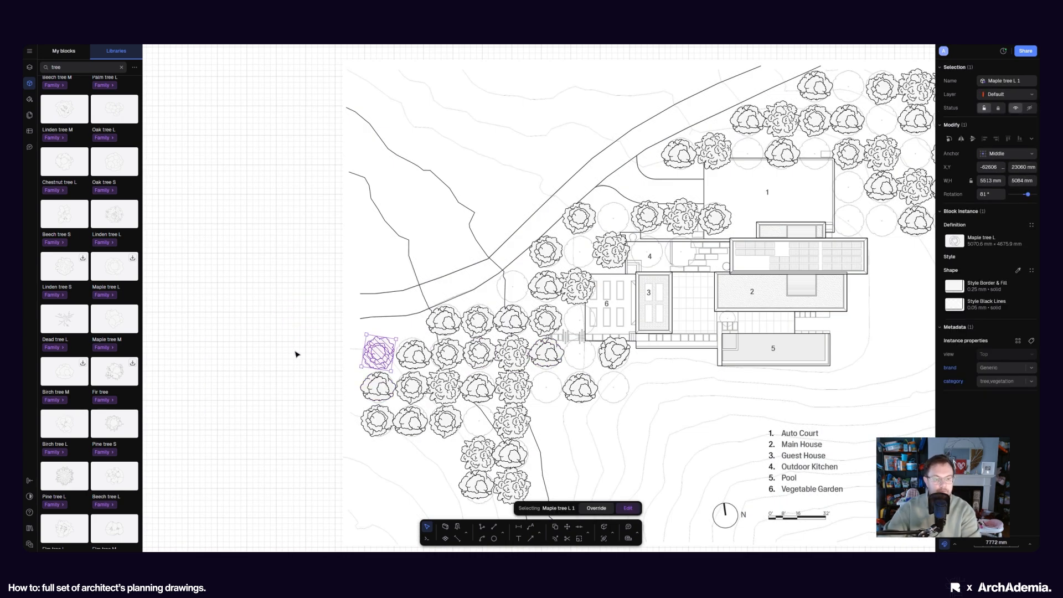
middle_click_drag(298, 336, 256, 355)
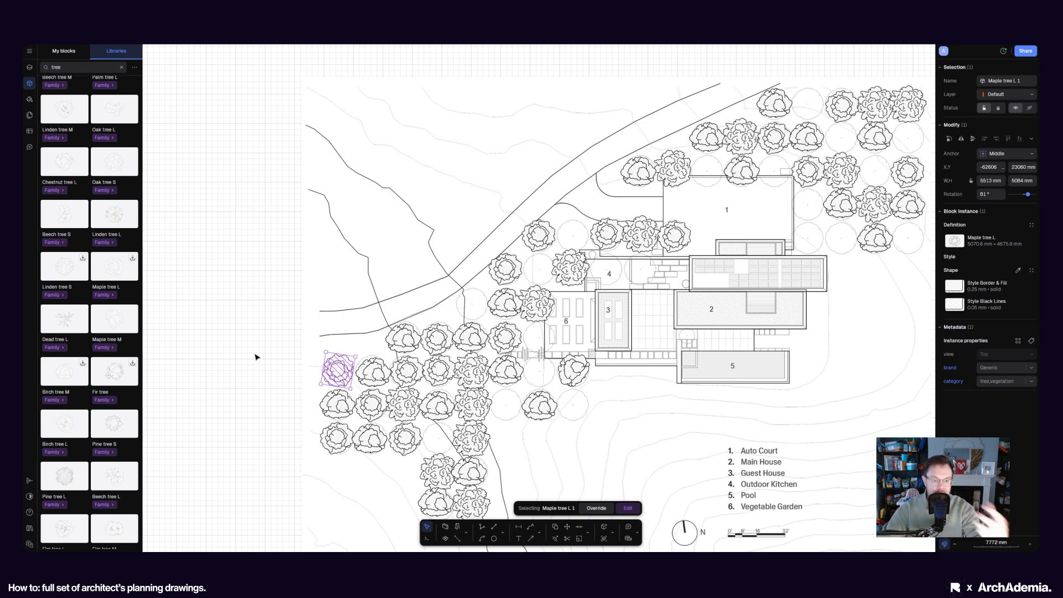
key("Escape")
scroll(257, 360, "down", 2)
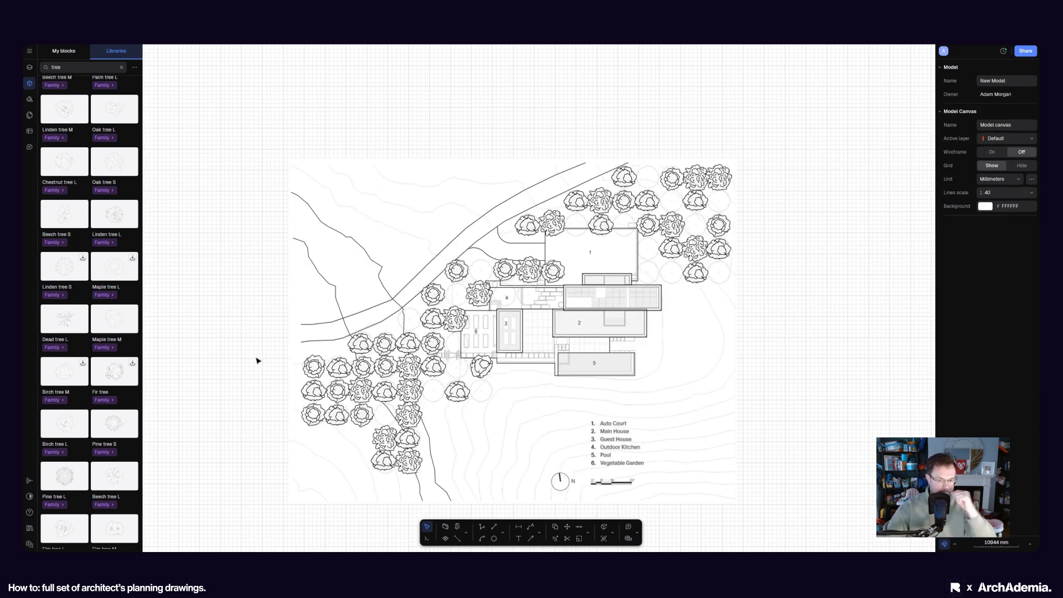
middle_click_drag(382, 390, 383, 385)
middle_click_drag(471, 380, 479, 388)
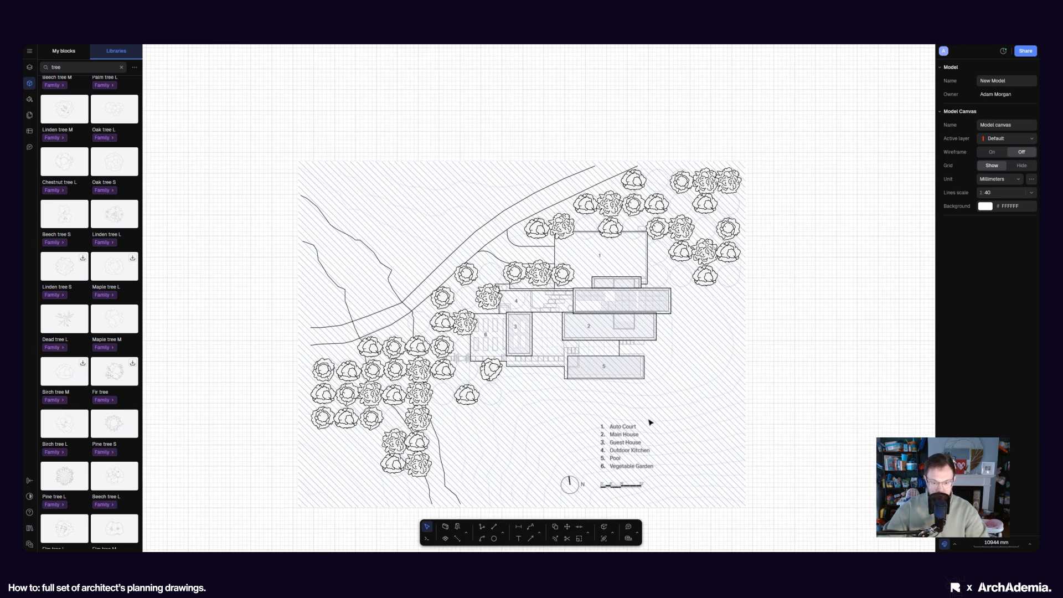
middle_click_drag(812, 363, 826, 362)
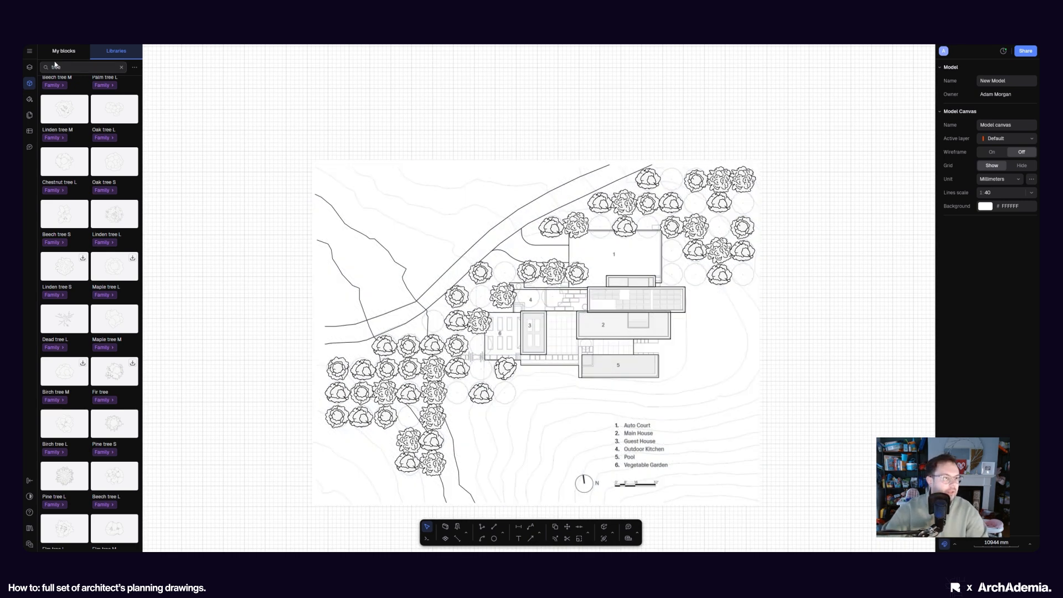
Step: Search the block library for people and place an Office person walking C block on the driveway west of the Auto Court
left_click_drag(58, 66, 71, 66)
type("people")
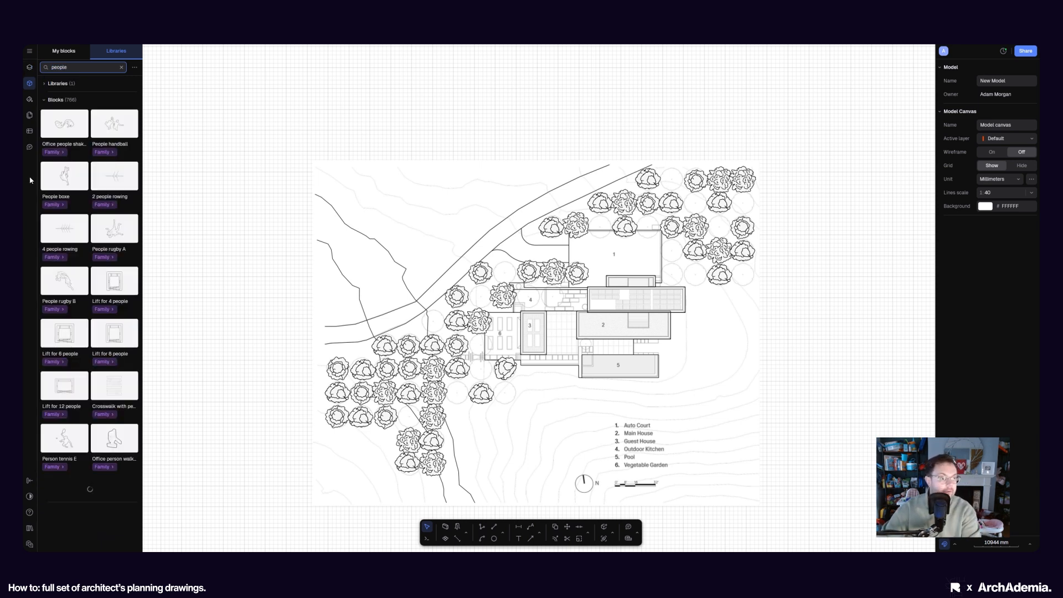
scroll(98, 384, "down", 2)
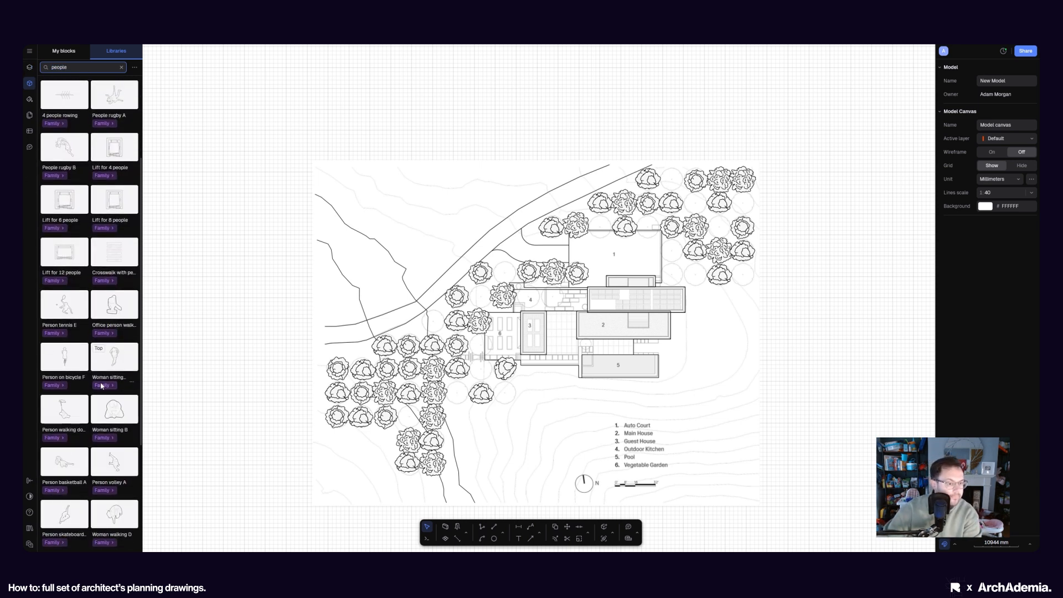
middle_click_drag(479, 322, 445, 346)
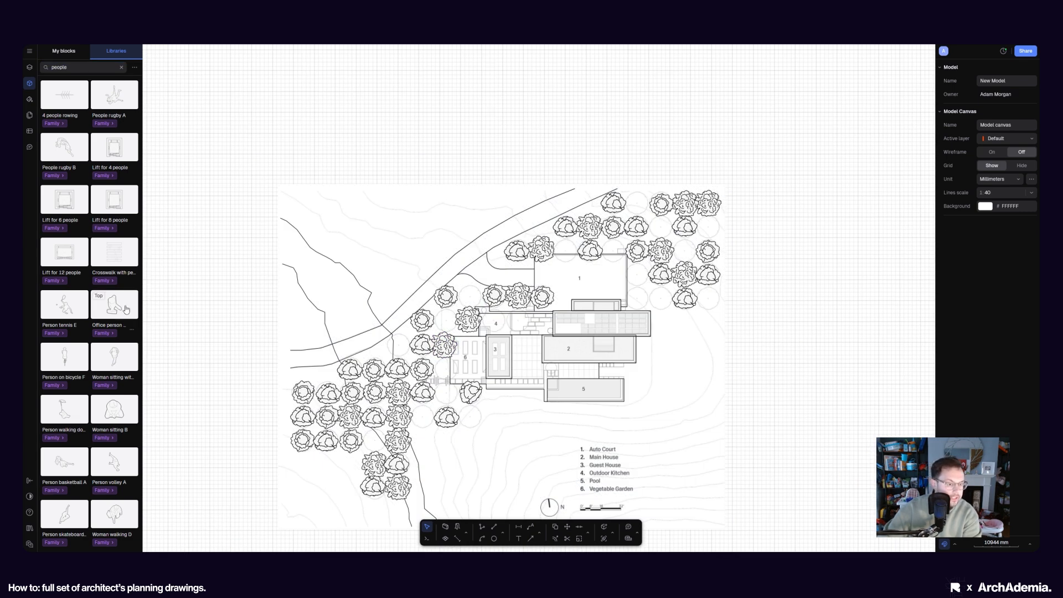
left_click_drag(112, 310, 515, 284)
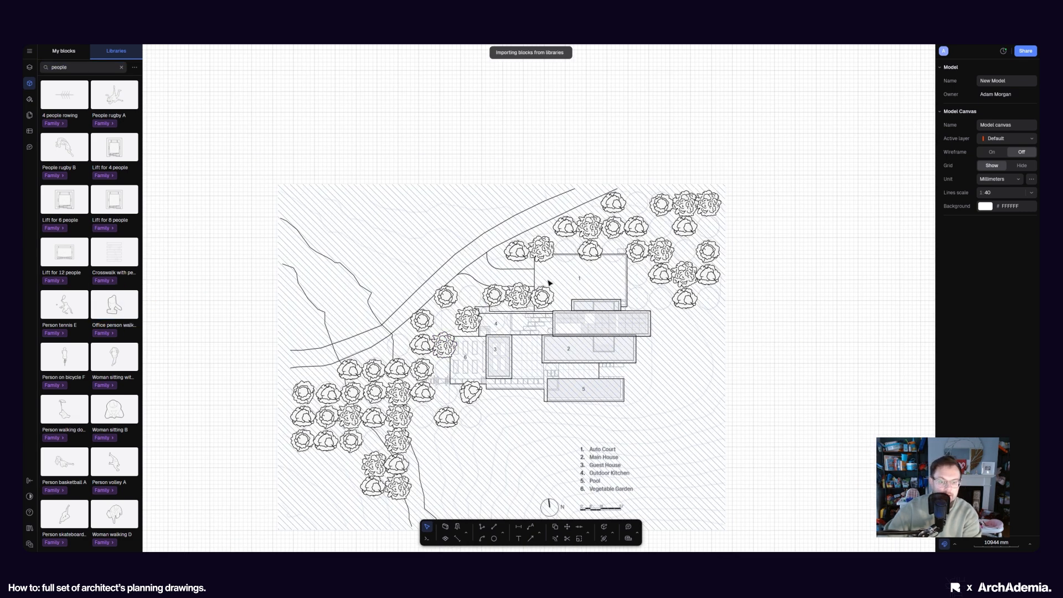
scroll(531, 278, "up", 10)
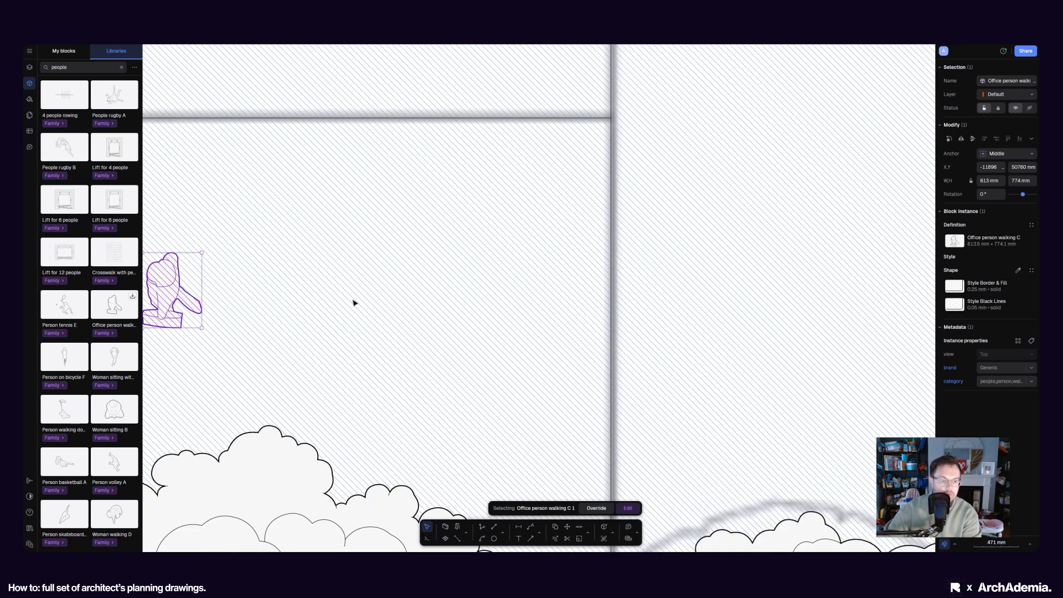
scroll(404, 306, "down", 2)
middle_click_drag(405, 306, 524, 316)
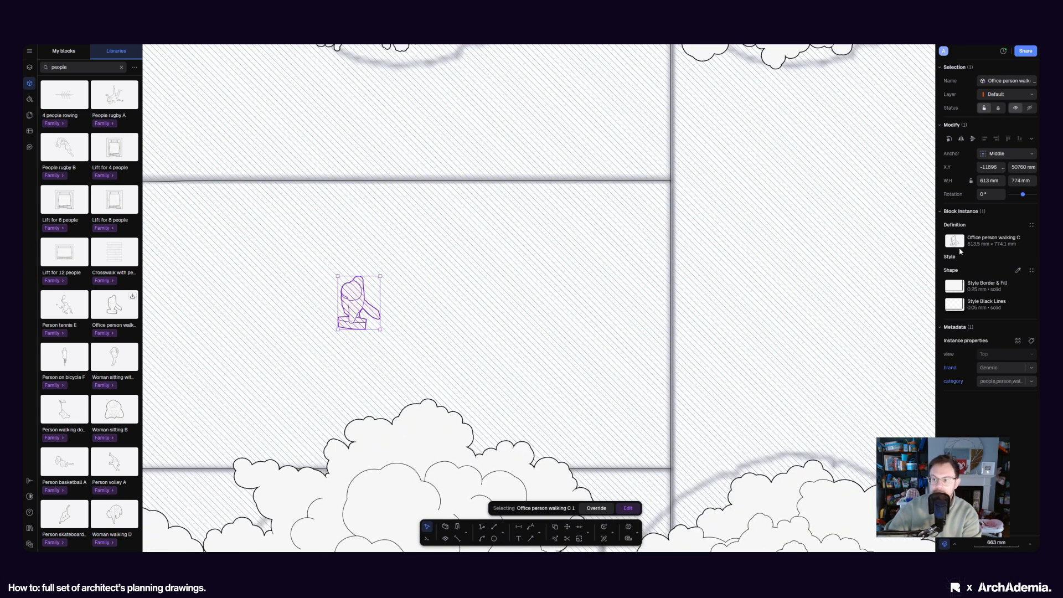
Step: Set the walking person's rotation to 180° and move the block along the driveway closer to the Auto Court's edge
left_click(991, 195)
type("180")
key("Return")
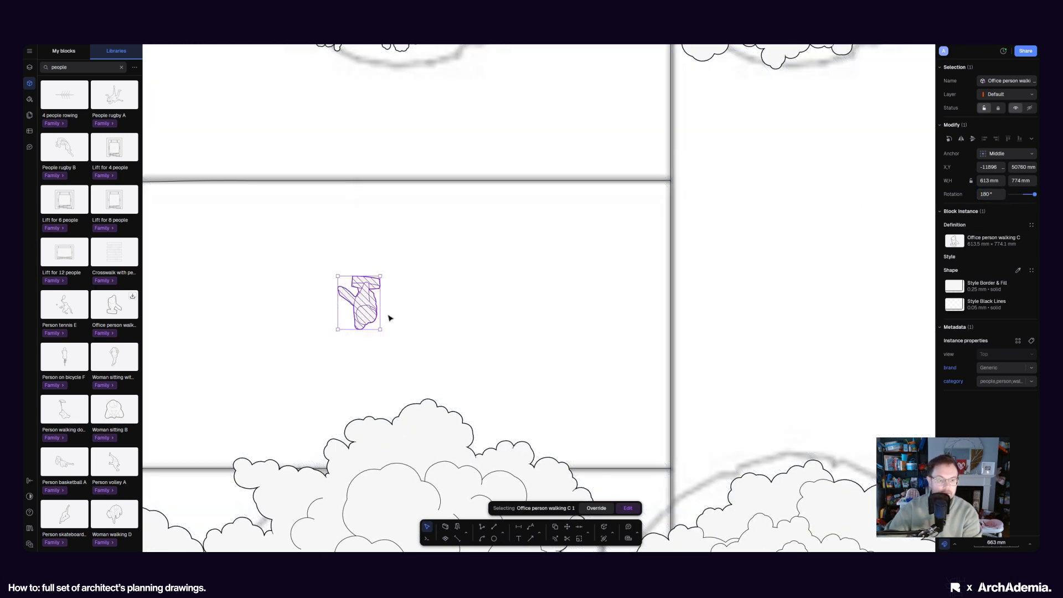
left_click_drag(376, 314, 586, 329)
scroll(443, 330, "down", 10)
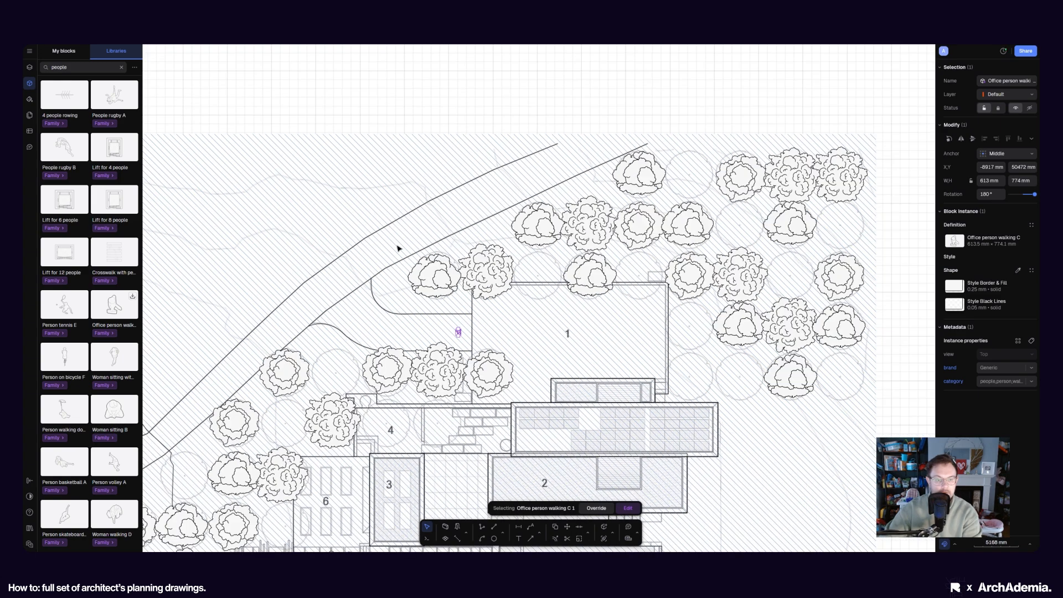
left_click(351, 118)
Step: Search the block library for car and place a Sport car S block on the road just above the driveway entrance
middle_click_drag(315, 237, 371, 223)
left_click(55, 68)
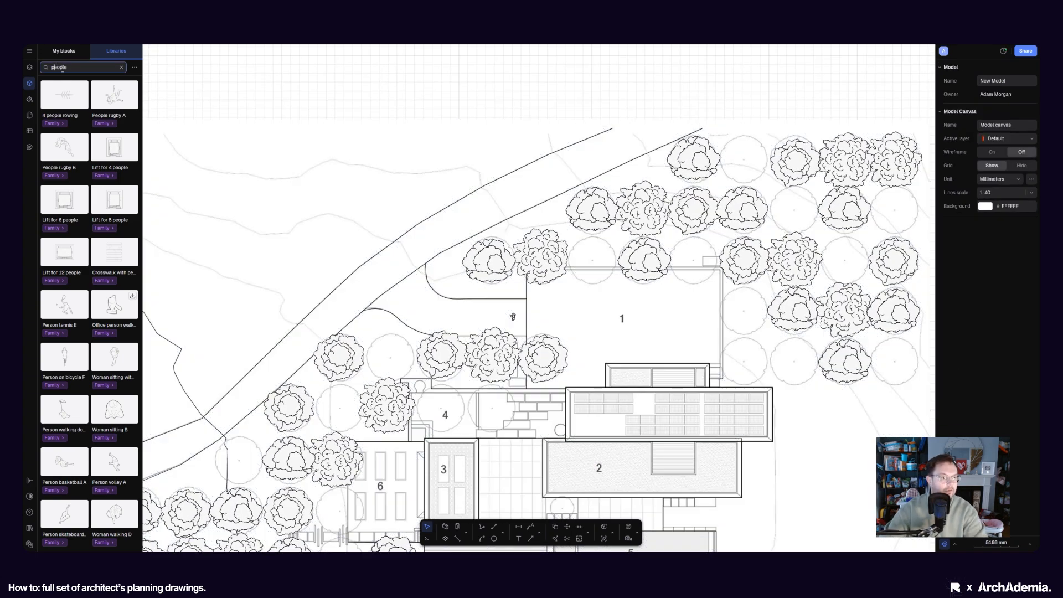
type("car")
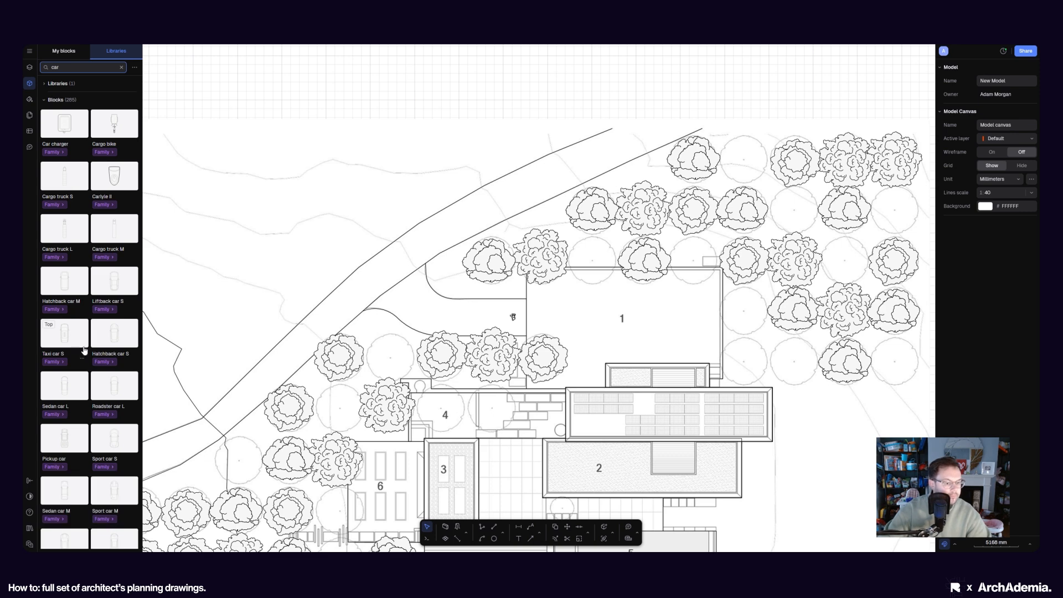
scroll(85, 343, "down", 1)
mouse_move(118, 414)
left_mouse_down()
mouse_move(409, 265)
mouse_move(429, 227)
mouse_move(465, 243)
left_mouse_up()
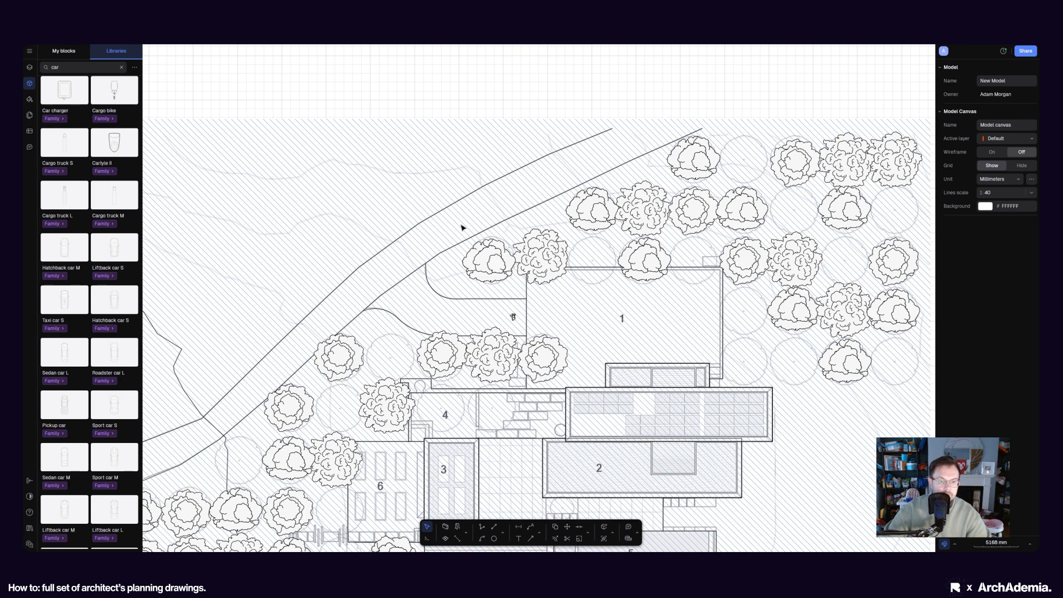
scroll(439, 218, "up", 6)
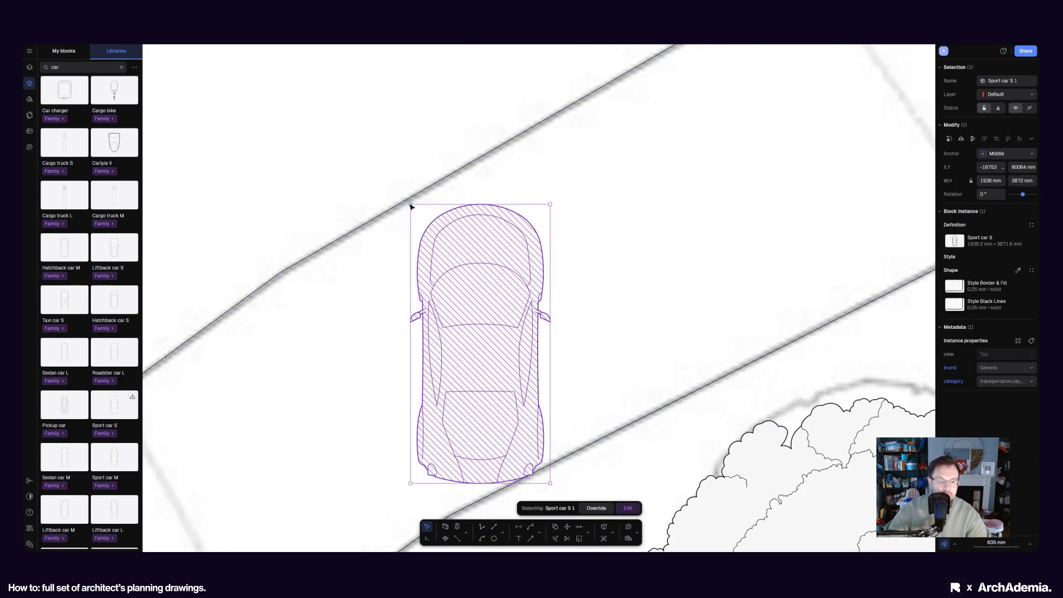
Step: Rotate the Sport car S about its centre so that it lines up with the road's direction
scroll(410, 206, "down", 3)
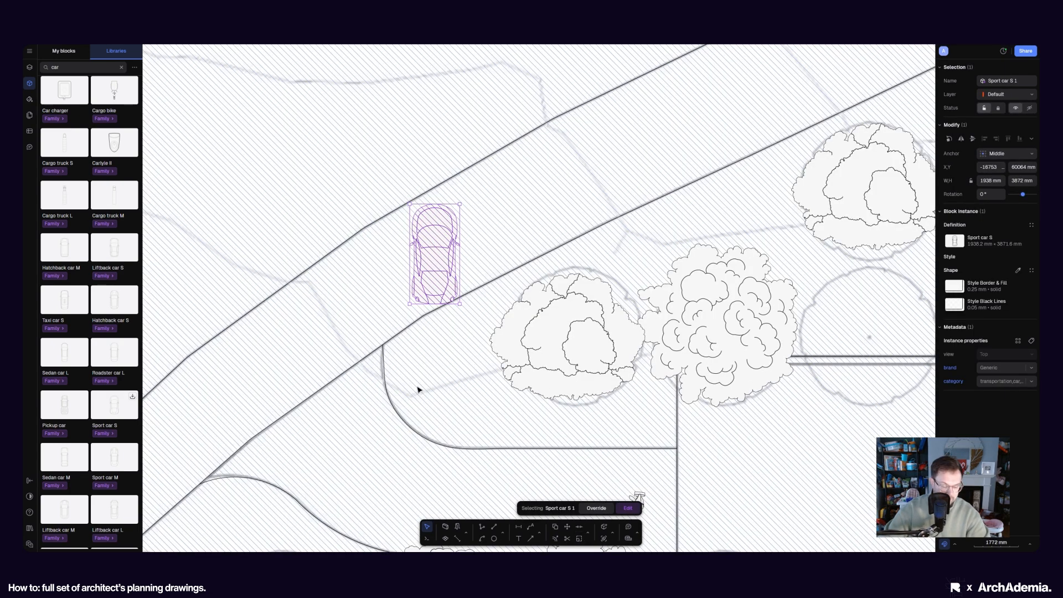
key("r")
left_click(436, 257)
left_click(378, 263)
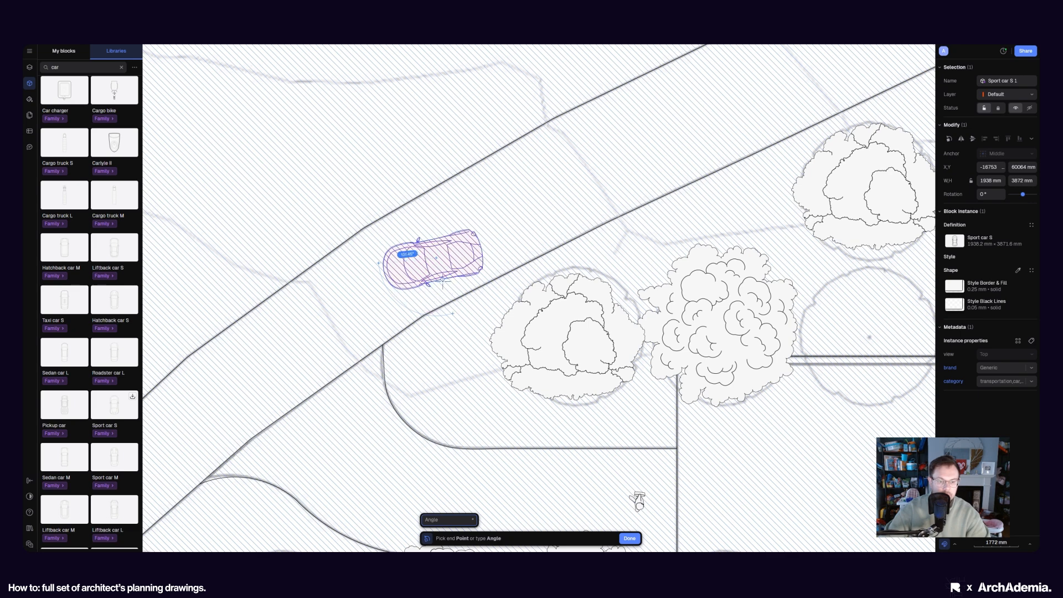
left_click(505, 262)
key("Escape")
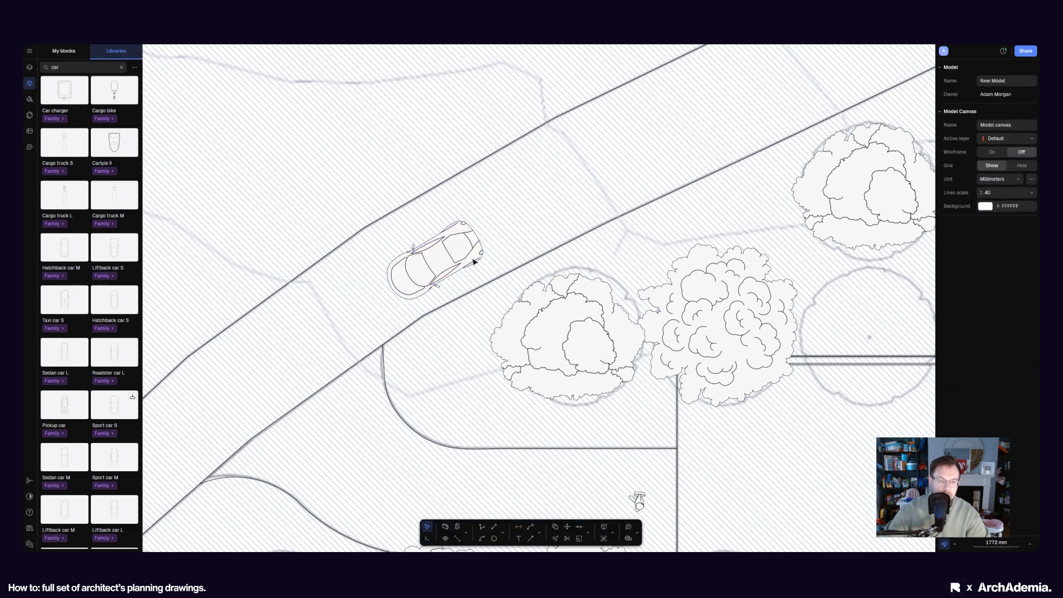
Step: Move the sports car slightly east along the road beside the driveway entrance and deselect it
left_click_drag(456, 267, 472, 268)
scroll(536, 220, "down", 8)
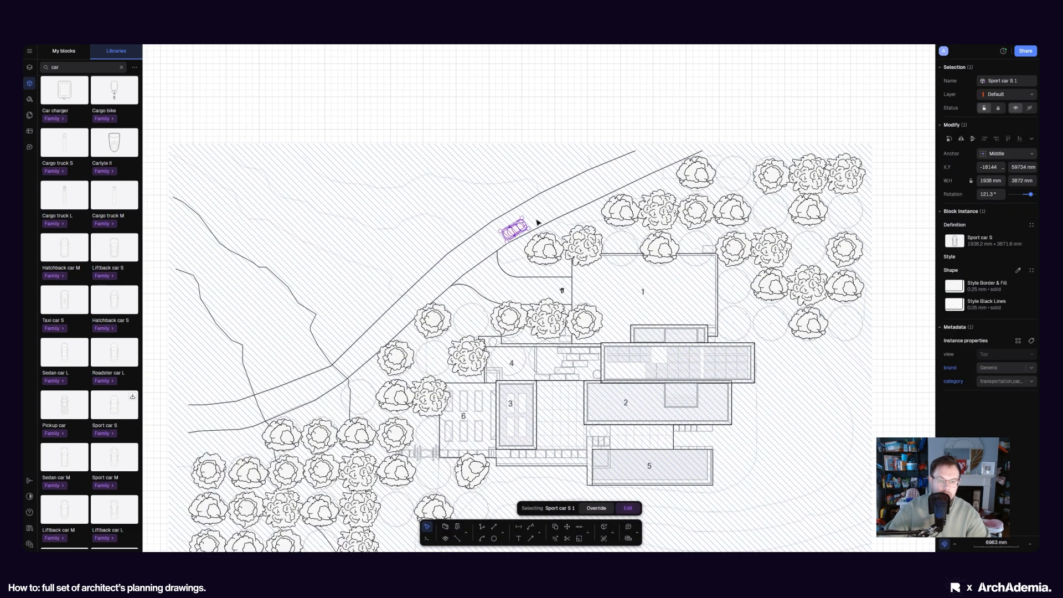
left_click(529, 150)
middle_click_drag(570, 128, 565, 98)
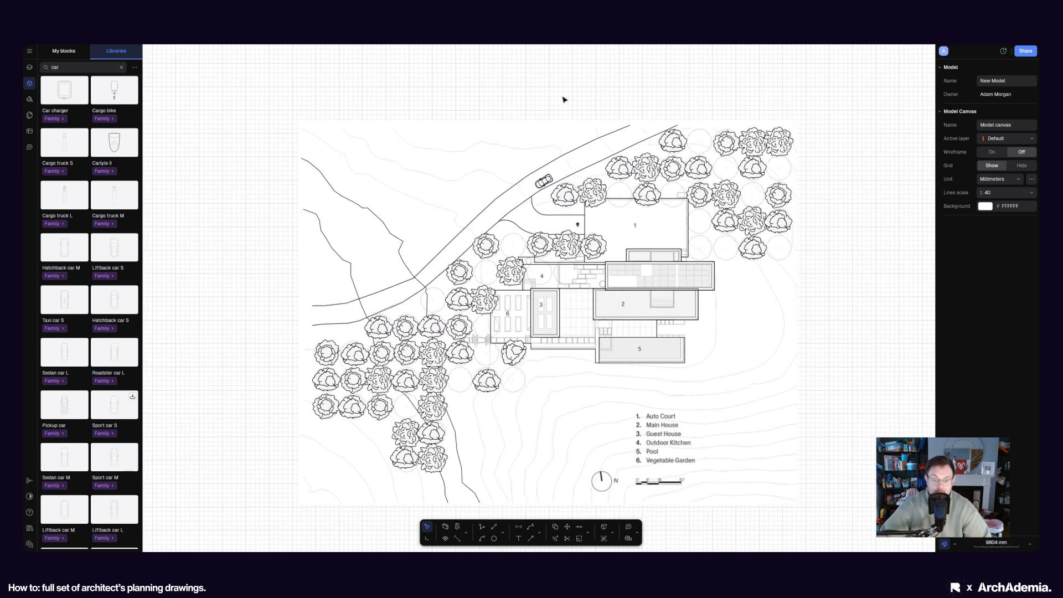
middle_click_drag(289, 263, 294, 258)
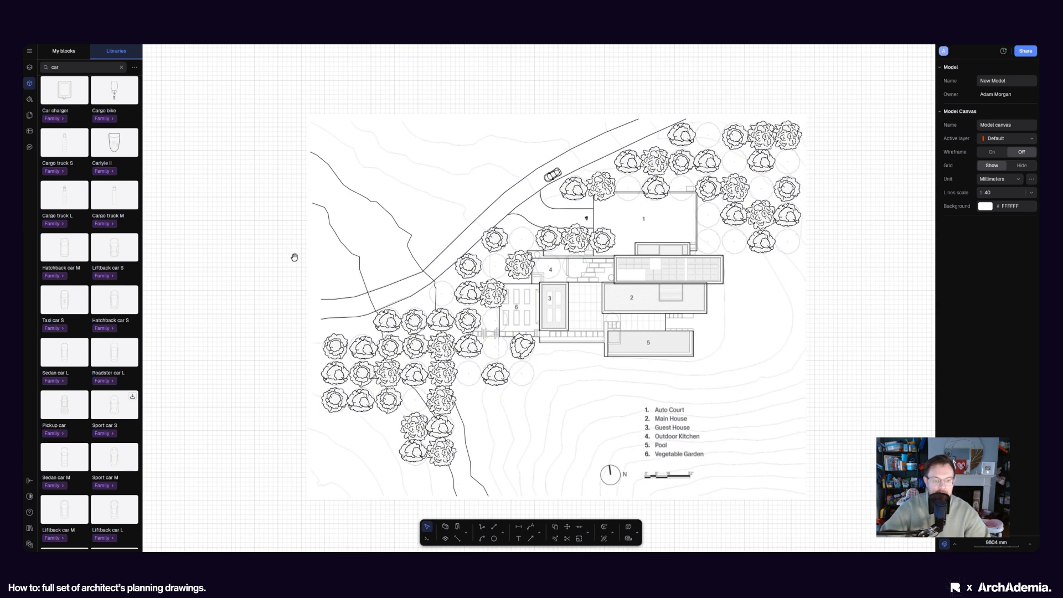
middle_click_drag(292, 209, 280, 209)
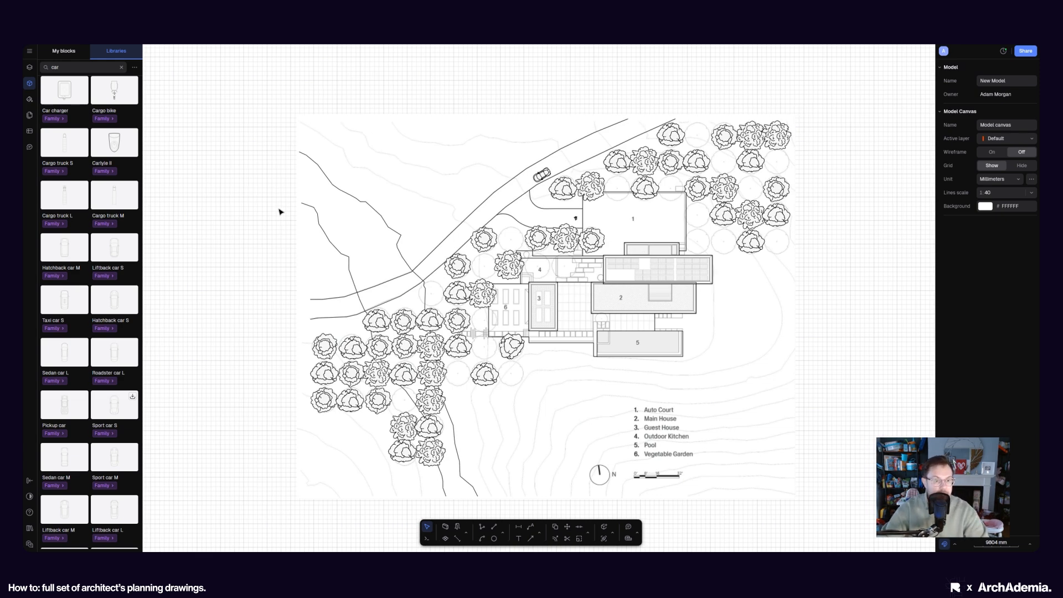
left_click(318, 138)
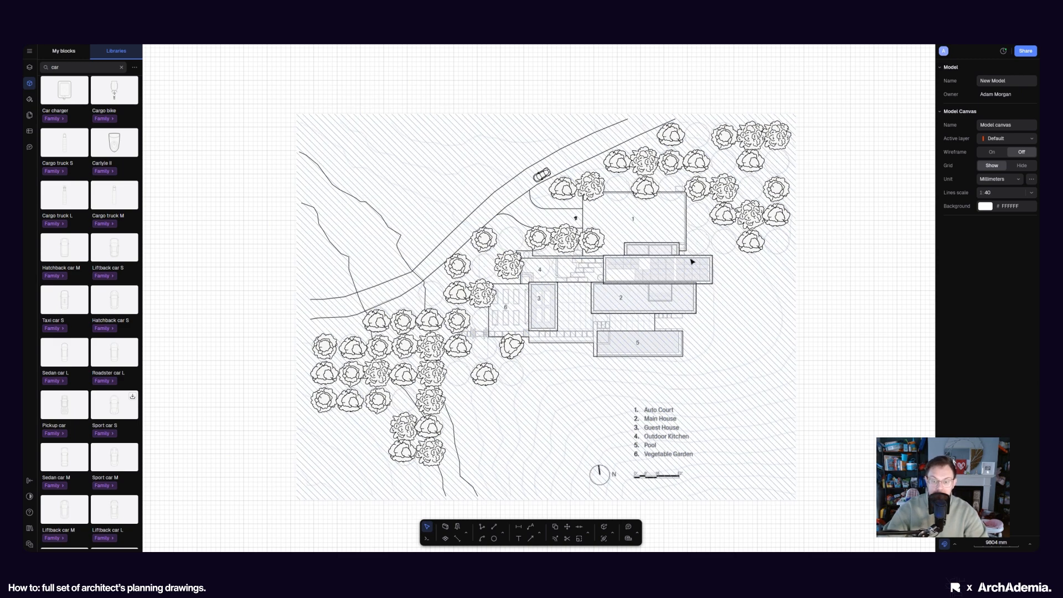
middle_click_drag(788, 361, 782, 361)
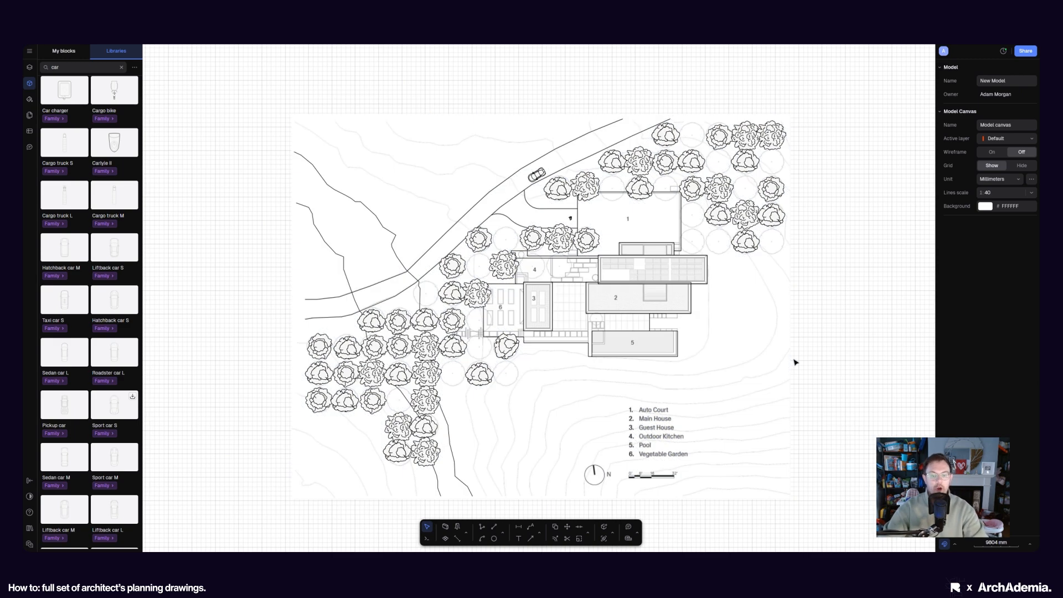
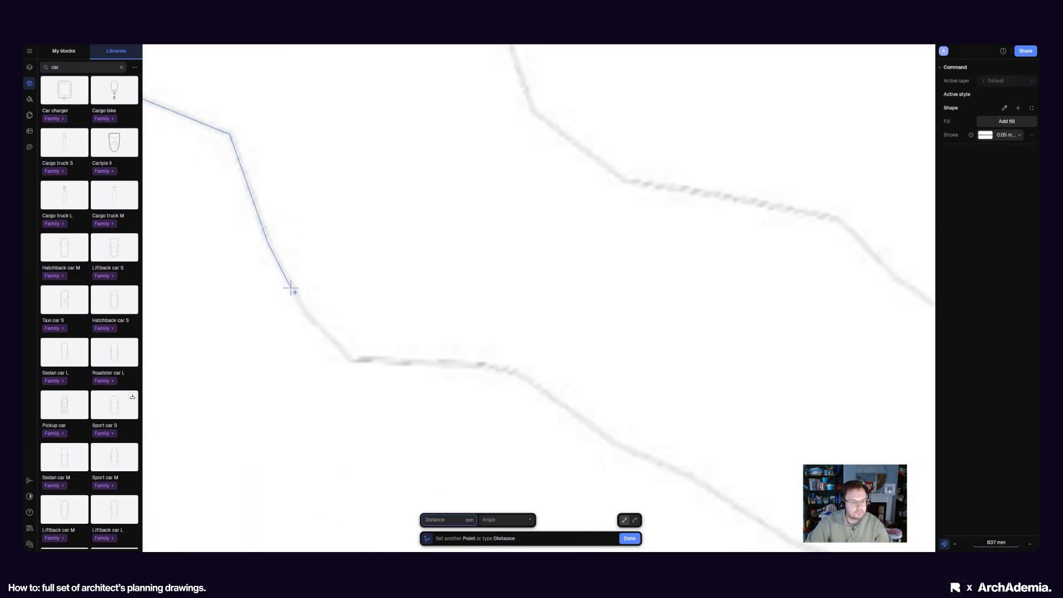
Step: Trace the contour line running from the northwest past the vegetable garden's west side to the southern site edge
scroll(607, 344, "down", 10)
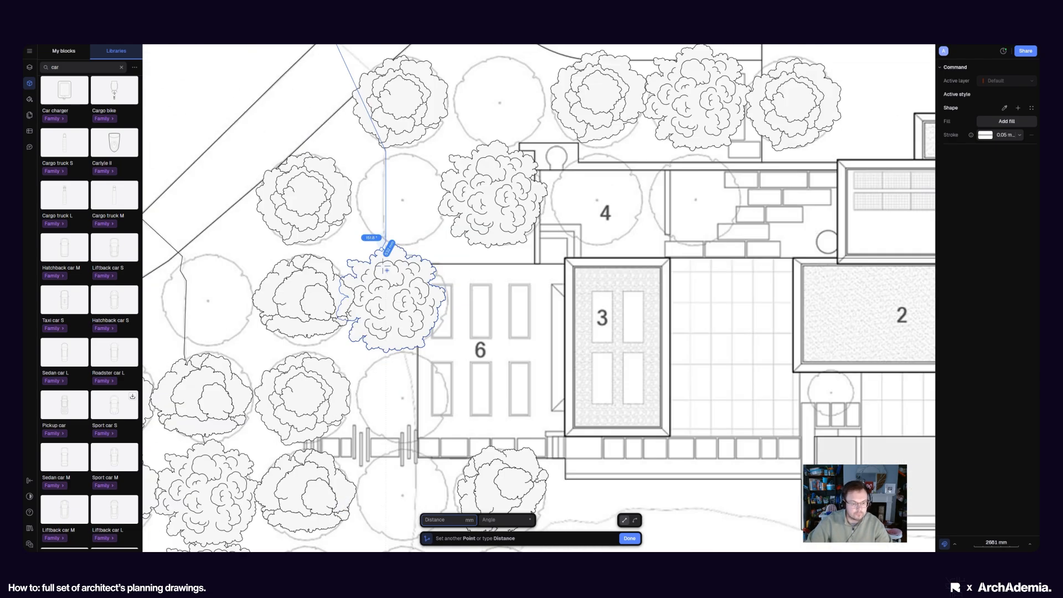
left_click(365, 337)
middle_click_drag(384, 498, 389, 166)
left_click(365, 306)
left_click(434, 463)
key("Return")
Step: Trace the contour line from the southern site edge, along the pool's south side and around its east side
left_click(517, 462)
left_click(439, 327)
middle_click_drag(487, 190, 493, 506)
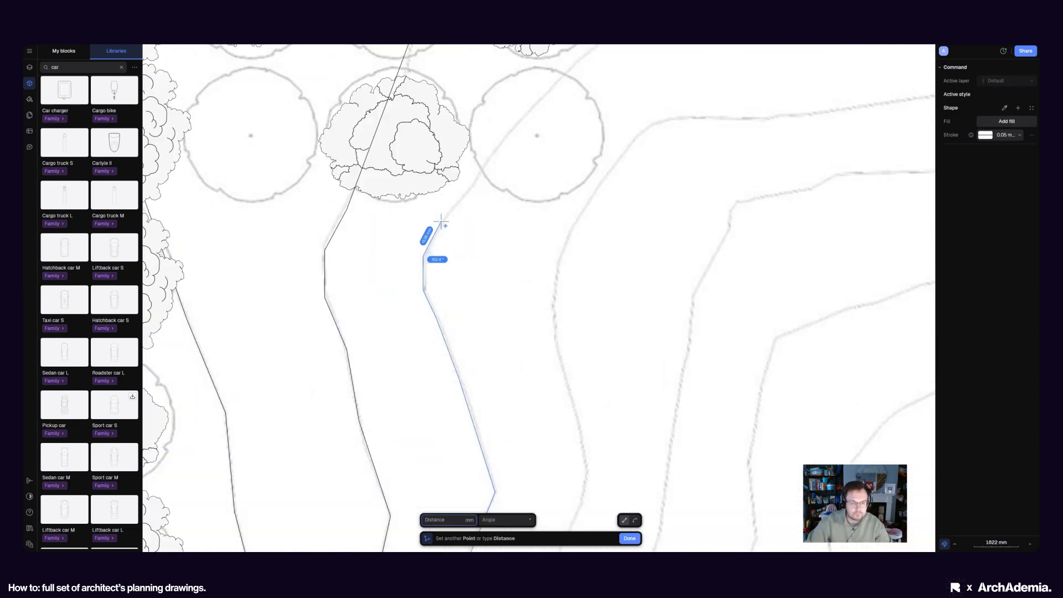
scroll(609, 335, "up", 3)
left_click(517, 318)
middle_click_drag(830, 377, 183, 337)
left_click(218, 345)
left_click(374, 354)
left_click(671, 365)
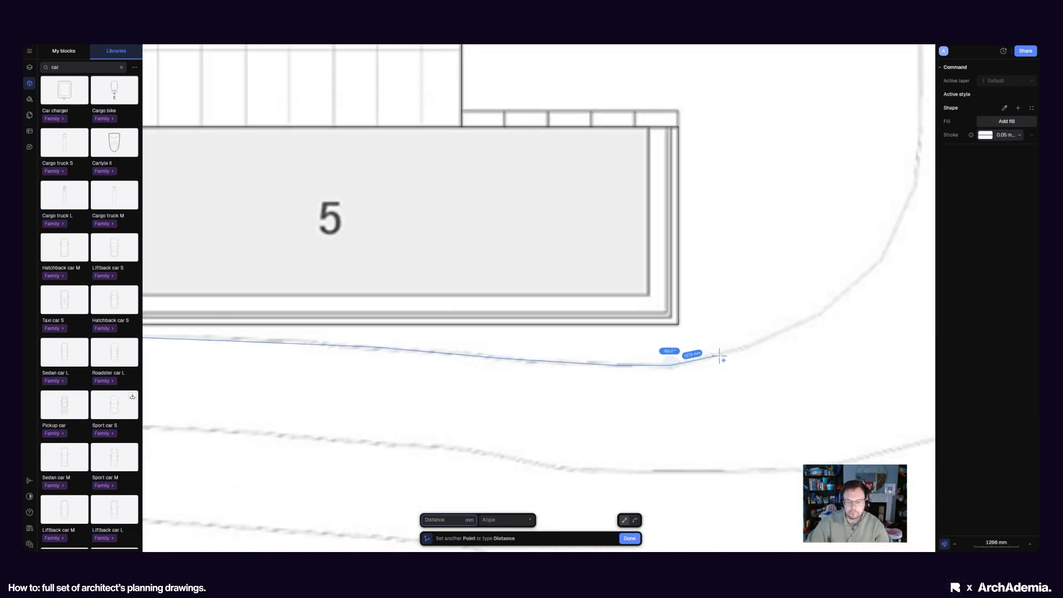
scroll(775, 310, "down", 3)
mouse_move(720, 111)
middle_mouse_down()
mouse_move(598, 415)
mouse_move(637, 514)
middle_mouse_up()
left_click(631, 390)
scroll(636, 399, "down", 8)
key("Return")
Step: Trace the contour line from the northwest site edge across the road to the trees beside the driveway
scroll(435, 221, "up", 9)
left_click(183, 225)
left_click(284, 273)
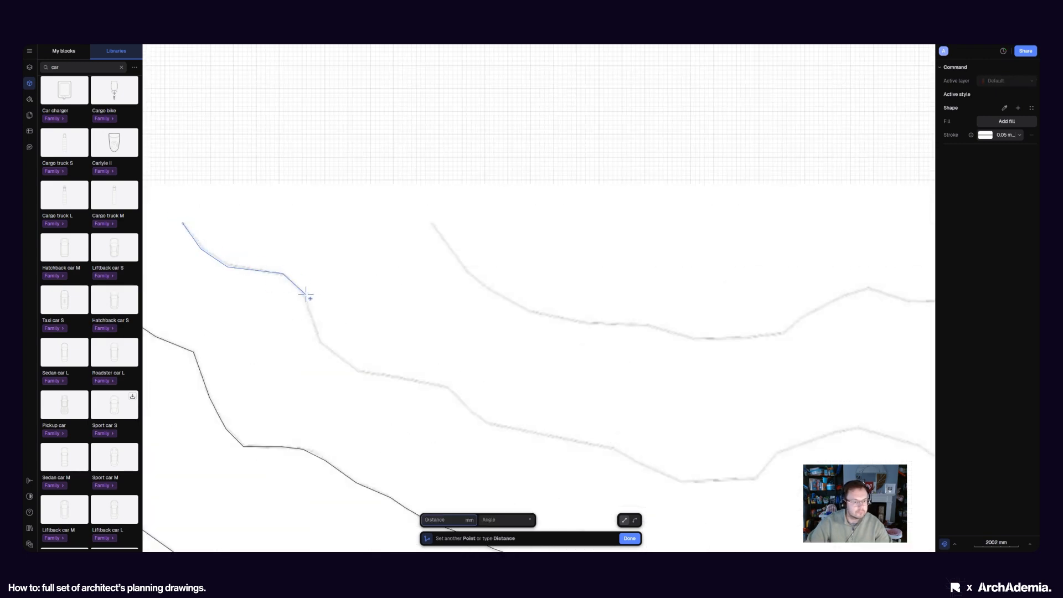
left_click(429, 353)
left_click(545, 410)
left_click(670, 406)
left_click(707, 362)
middle_click_drag(844, 320, 415, 316)
left_click(721, 440)
left_click(426, 427)
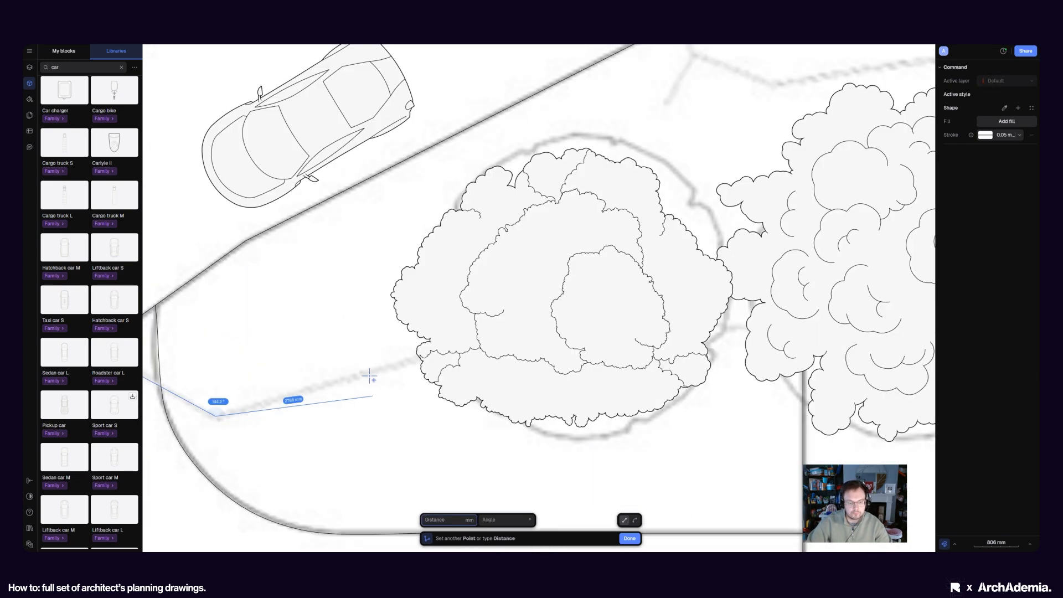
key("Return")
Step: Trace the next contour line to the east, from the northern site edge down to the road
scroll(615, 406, "down", 8)
scroll(318, 204, "up", 8)
key("Return")
left_click(320, 217)
left_click(359, 270)
left_click(415, 309)
left_click(496, 330)
left_click(561, 331)
left_click(610, 347)
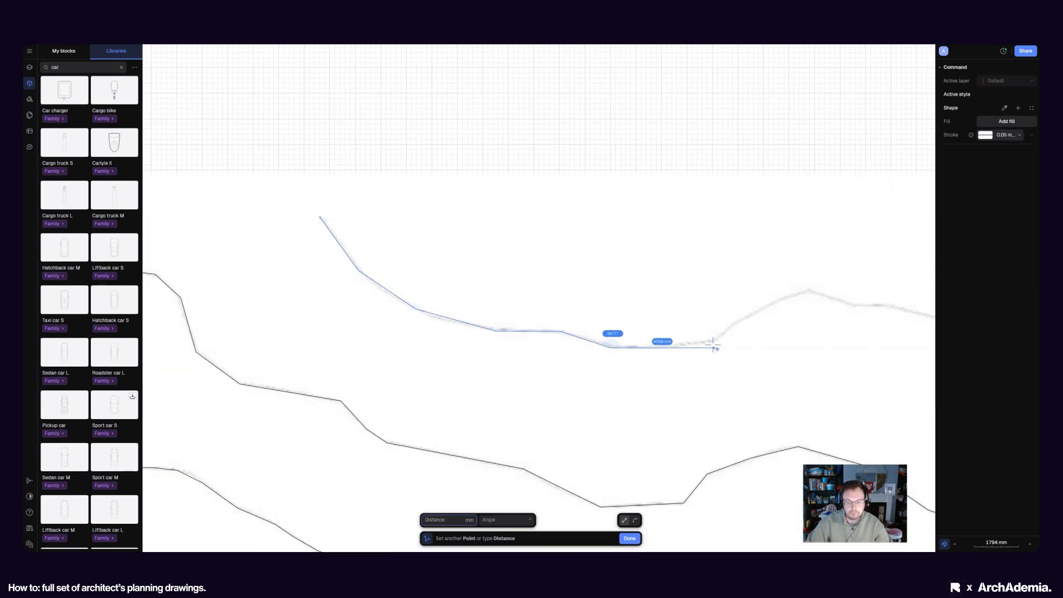
left_click(488, 318)
left_click(644, 357)
scroll(644, 357, "down", 5)
left_click(498, 451)
key("Return")
Step: Trace the contour line looping from the road north of the auto court, around the east side and below the pool to the southern edge
key("Return")
middle_click_drag(774, 391, 427, 353)
left_click(426, 354)
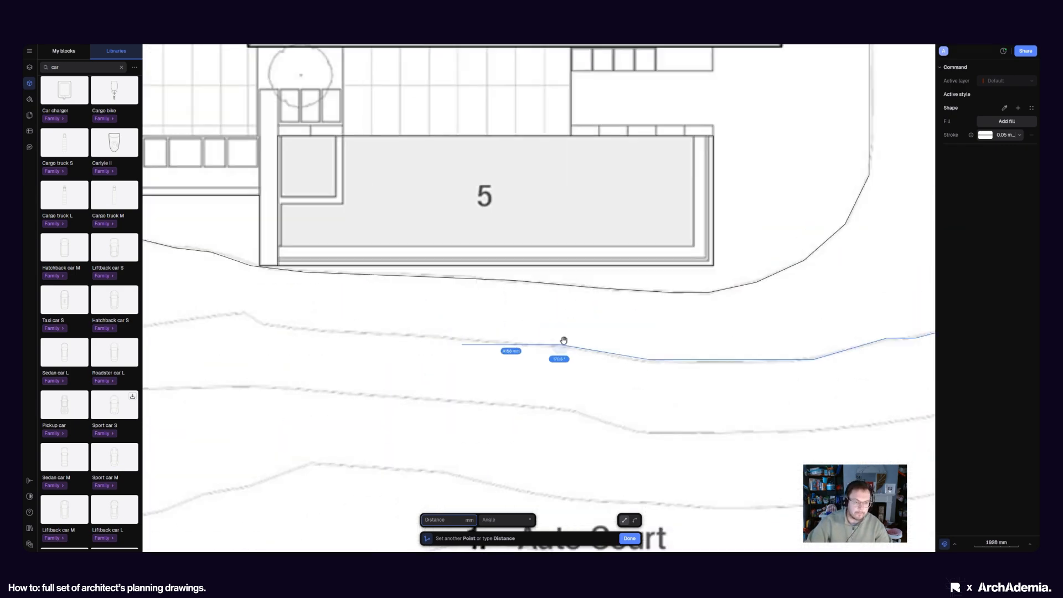
left_click(408, 416)
middle_click_drag(427, 449, 367, 232)
left_click(375, 378)
key("Return")
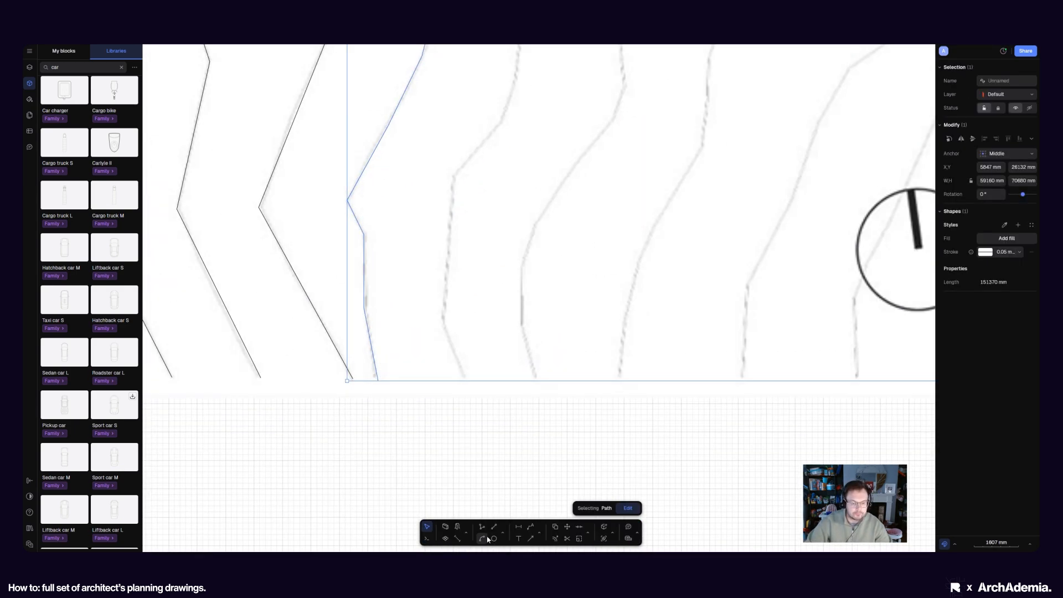
Step: Trace the second contour line below the pool from the southern site edge to the eastern site edge
key("Return")
left_click(448, 378)
middle_click_drag(454, 176, 337, 472)
left_click(402, 363)
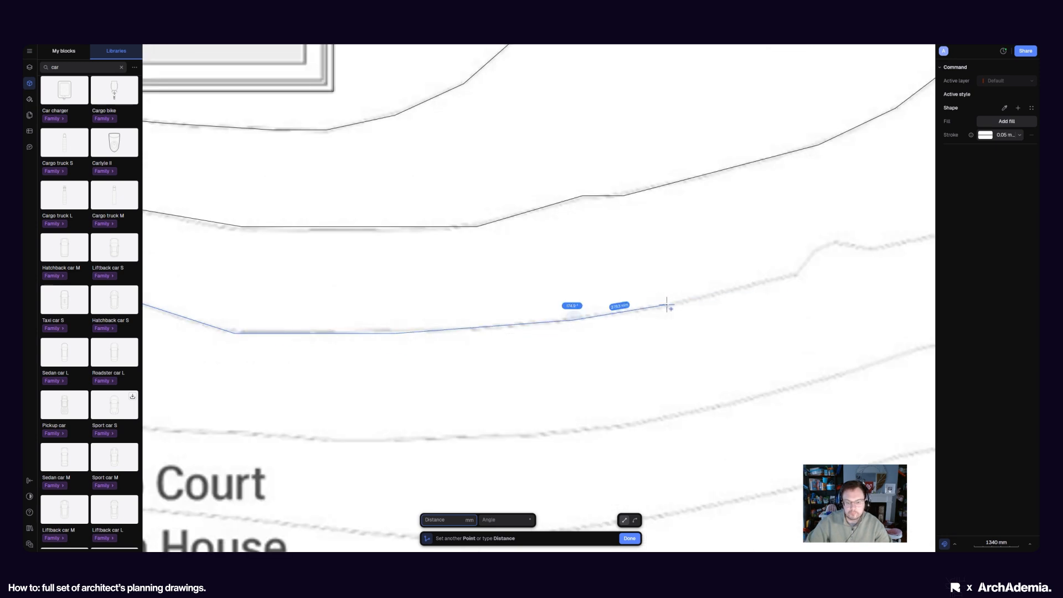
key("Return")
Step: Trace the contour line from the northern site edge across the upper road into the trees
scroll(598, 241, "down", 5)
middle_click_drag(235, 121, 413, 335)
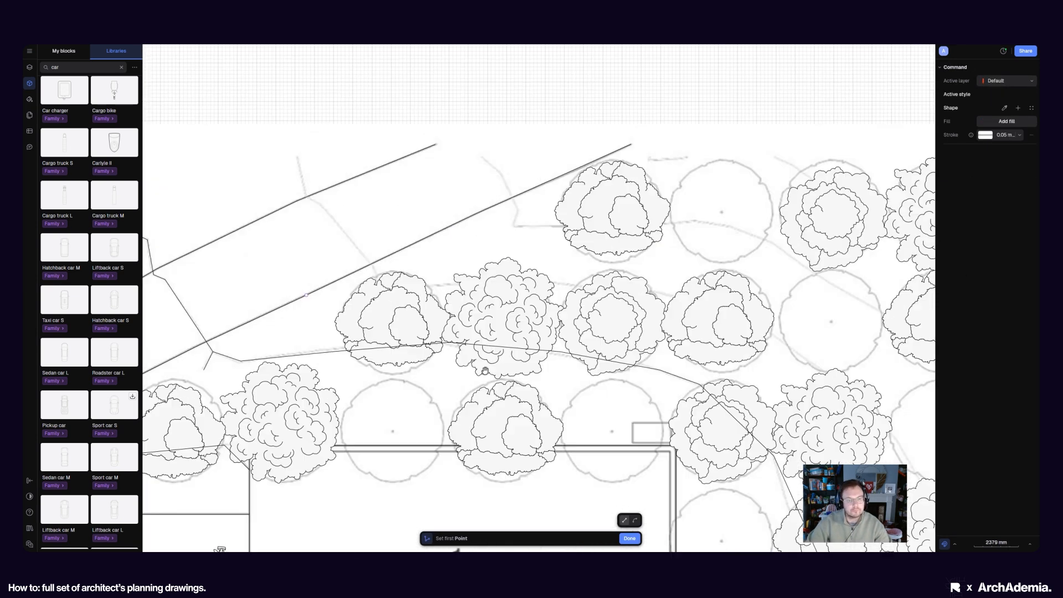
scroll(435, 362, "up", 1)
left_click(268, 114)
left_click(279, 162)
left_click(367, 257)
left_click(416, 340)
key("Return")
Step: Trace the contour line running southeast through the northeastern tree rows
key("Return")
left_click(236, 144)
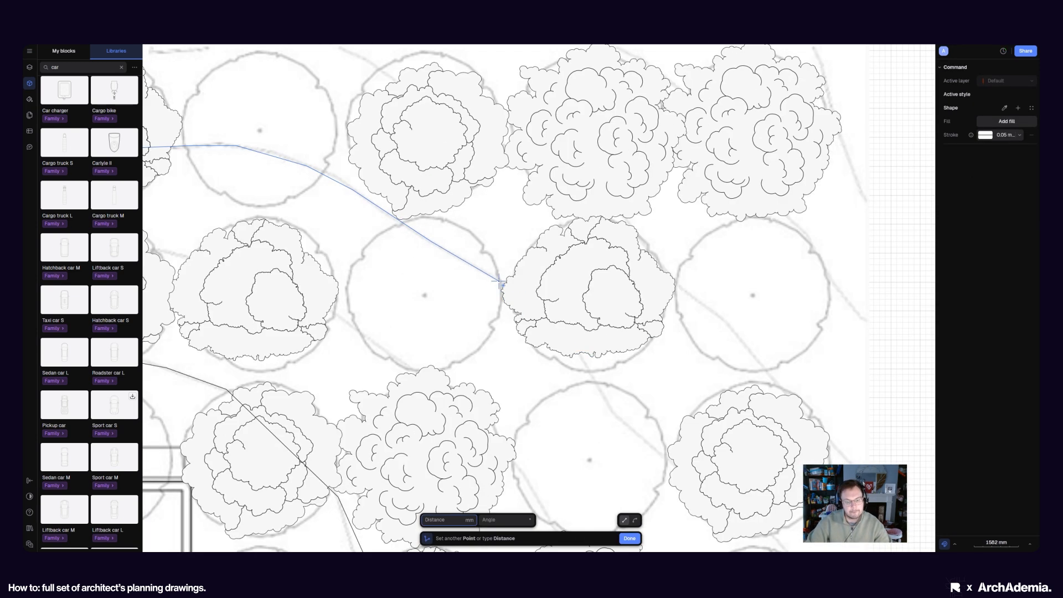
left_click(581, 347)
key("Return")
Step: Trace the contour line running northwest up through the trees east of the auto court
scroll(636, 313, "down", 3)
key("Return")
scroll(580, 529, "up", 3)
left_click(580, 447)
left_click(528, 357)
left_click(445, 256)
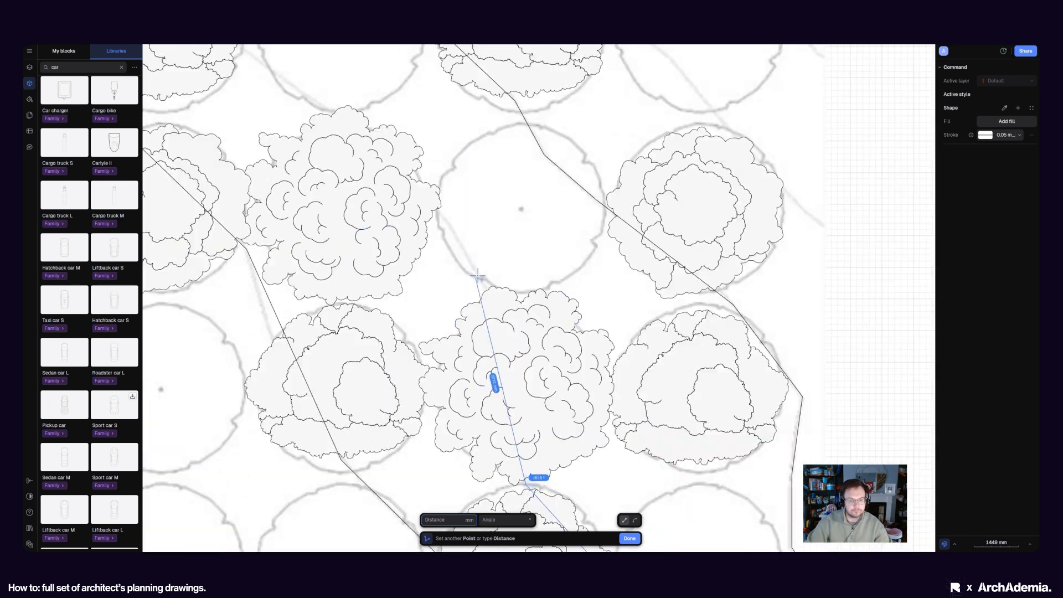
key("Return")
Step: Trace the next outer contour line diagonally through the northeastern trees toward the eastern site edge
scroll(422, 294, "down", 3)
key("Return")
scroll(609, 261, "up", 4)
left_click(449, 202)
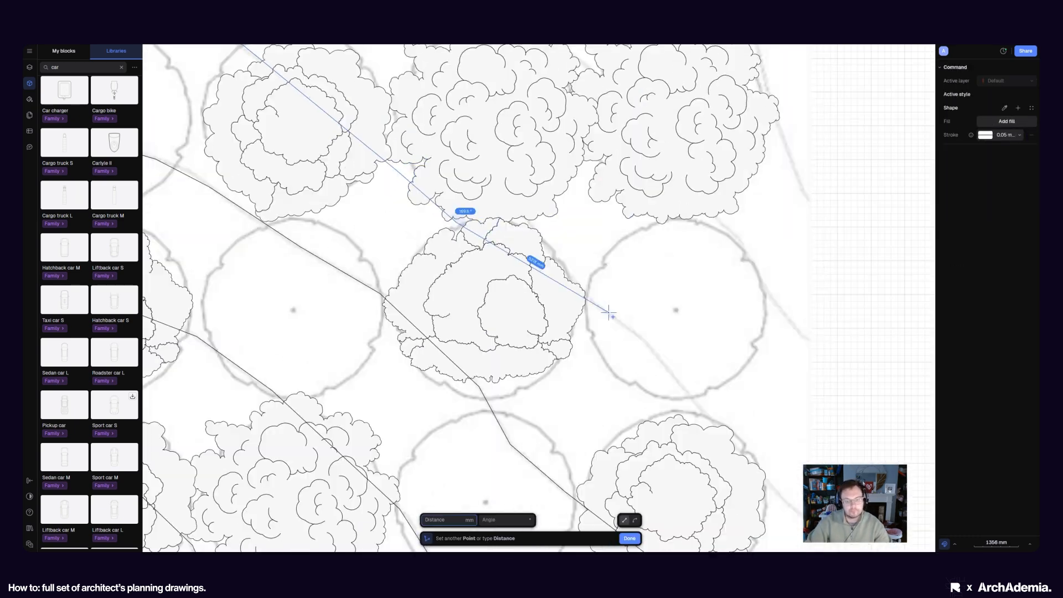
left_click(803, 517)
key("Return")
Step: Trace the short remaining contour line in the site's northeast corner
scroll(669, 297, "down", 3)
scroll(415, 166, "up", 3)
left_click(595, 429)
left_click(569, 443)
key("Return")
scroll(661, 114, "down", 8)
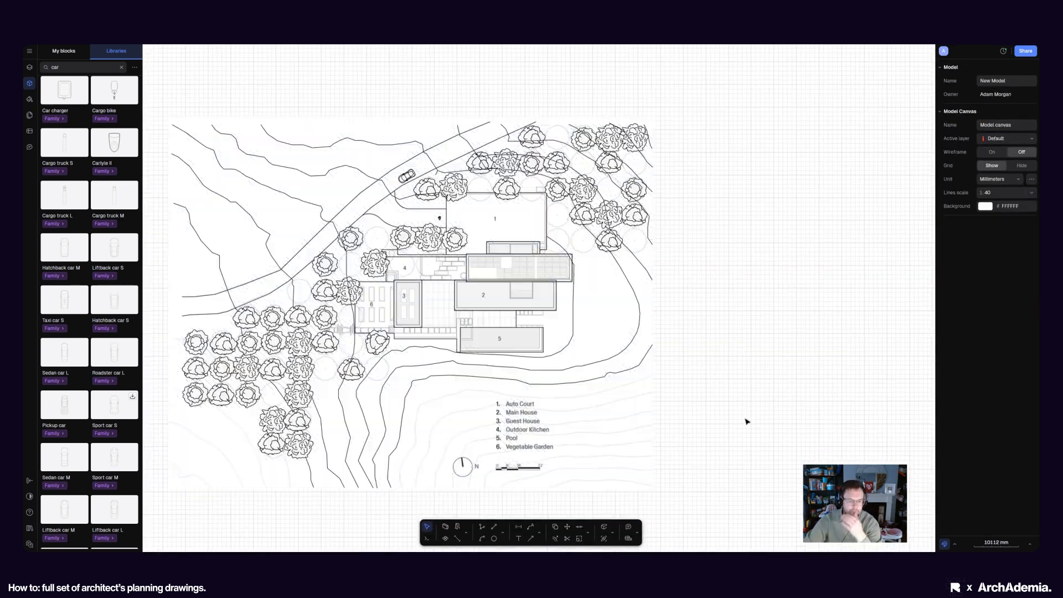
Step: Trace the contour line just above the legend from the southern site edge to the eastern site edge
key("Return")
scroll(432, 382, "up", 3)
left_click(295, 503)
left_click(282, 462)
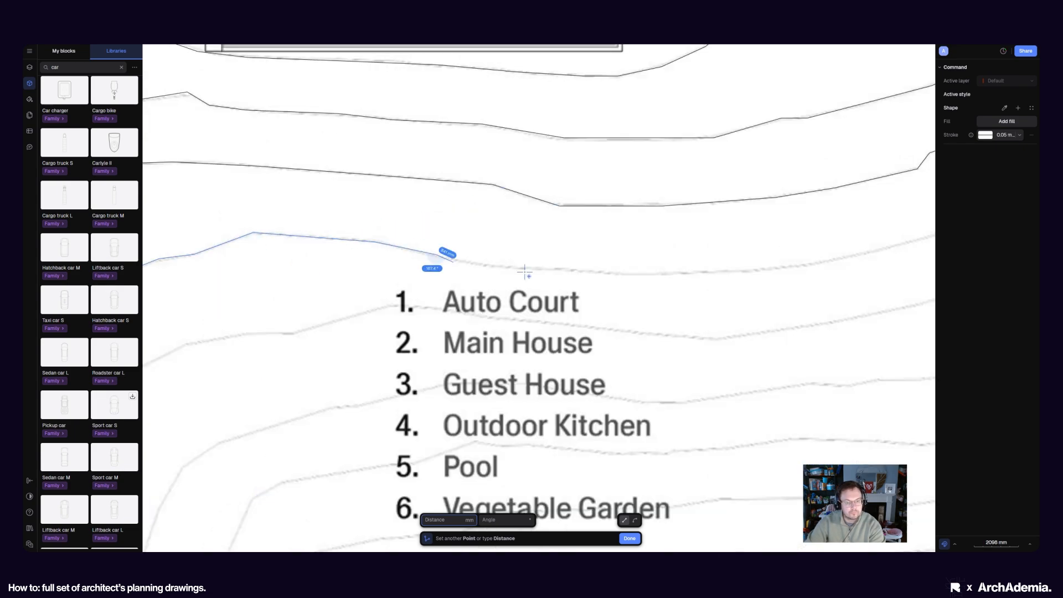
left_click(656, 308)
scroll(656, 309, "down", 3)
left_click(700, 187)
key("Return")
Step: Trace the two contour lines running behind the Auto Court and Guest House legend entries
key("Return")
left_click(700, 261)
scroll(526, 310, "up", 3)
left_click(696, 310)
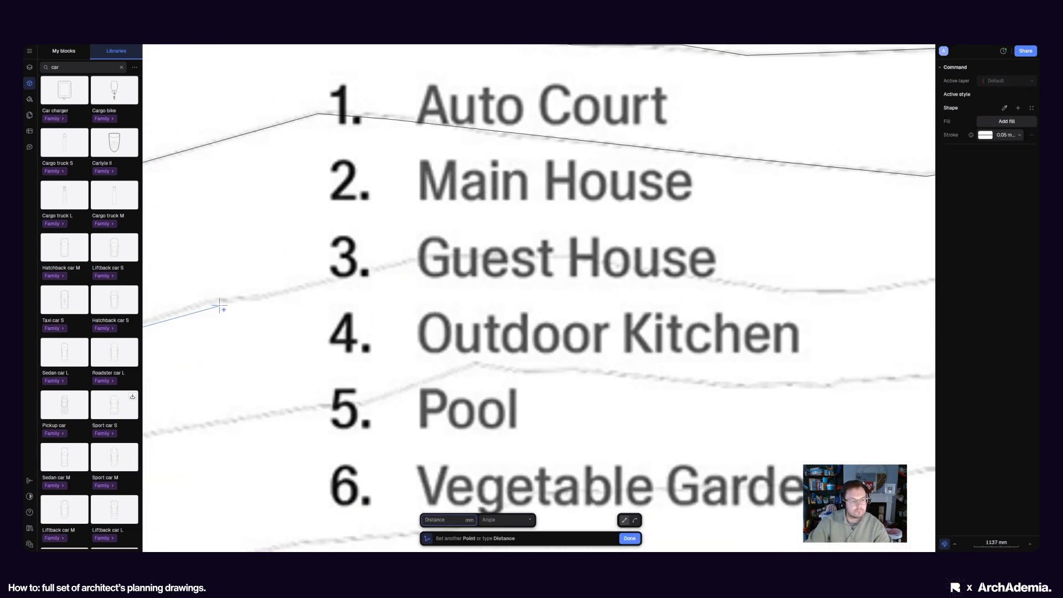
left_click(709, 260)
key("Return")
Step: Trace the two southernmost contour lines in the site's southeast corner, between the southern and eastern edges
scroll(709, 260, "down", 3)
left_click(267, 398)
scroll(664, 382, "up", 3)
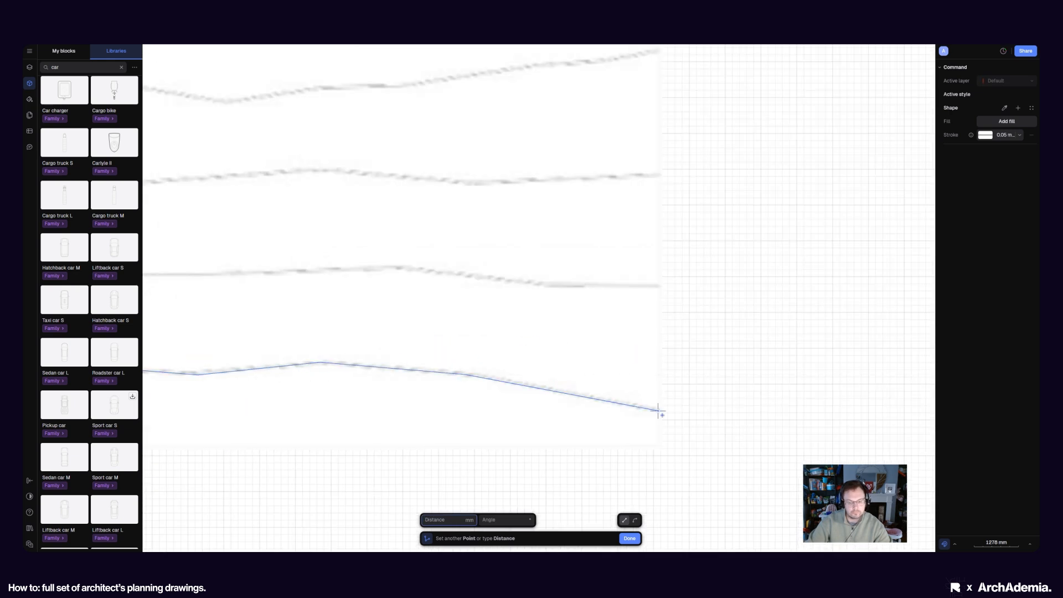
left_click(660, 412)
key("Return")
left_click(659, 285)
left_click(289, 418)
key("Return")
Step: Trace the third contour line up from the southeast corner, between the southern and eastern site edges
key("Return")
scroll(289, 418, "down", 2)
left_click(390, 427)
left_click(390, 351)
left_click(420, 316)
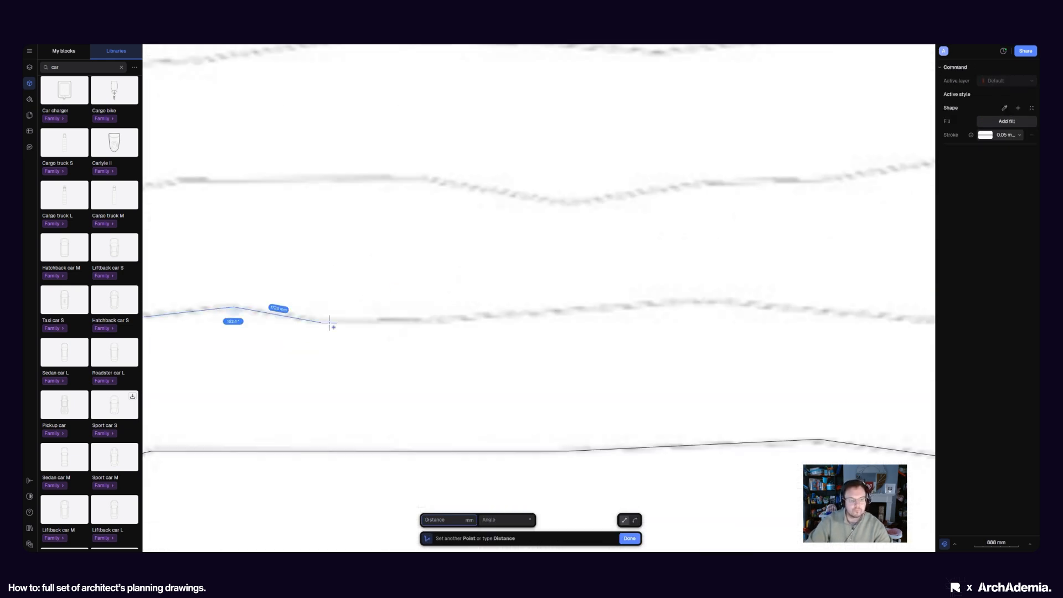
left_click(730, 312)
key("Return")
Step: Trace the fourth contour line up from the southeast corner, between the southern and eastern site edges
key("Return")
scroll(769, 321, "down", 4)
scroll(363, 420, "up", 2)
left_click(363, 431)
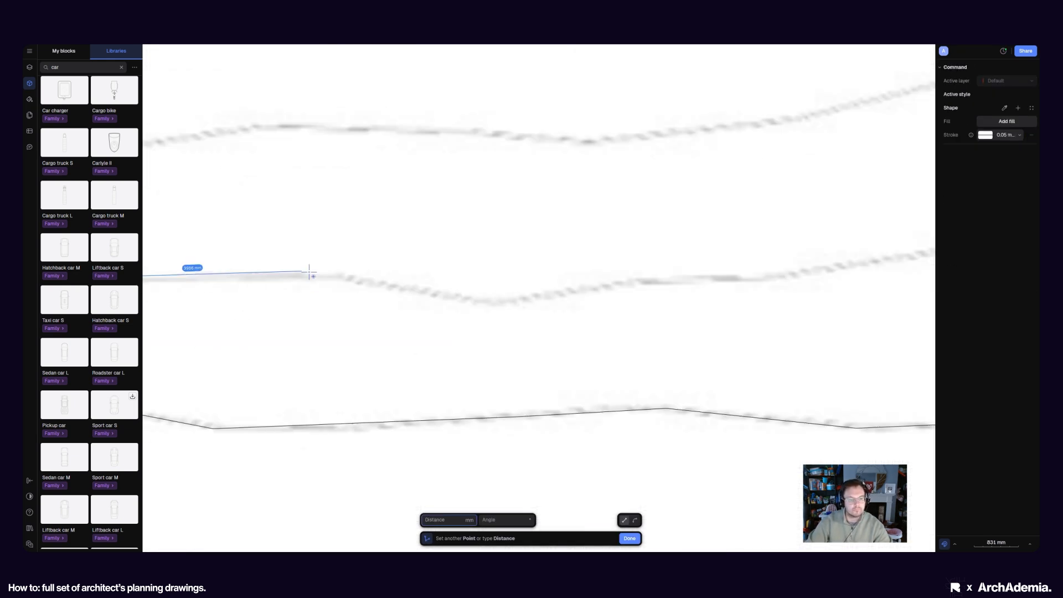
left_click(733, 297)
key("Return")
Step: Trace the last untraced contour line behind the lower legend entries to complete the southeastern contours
key("Return")
scroll(734, 297, "down", 4)
scroll(339, 416, "up", 2)
left_click(339, 417)
left_click(334, 320)
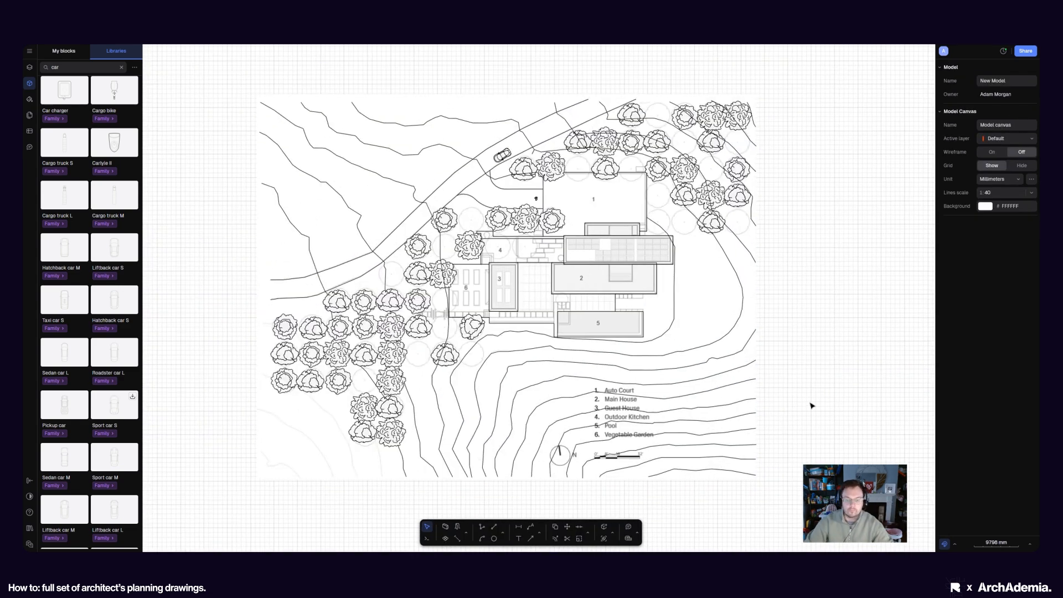
Step: Copy the Birch tree M block onto empty tree outlines in the western grove
scroll(332, 293, "up", 4)
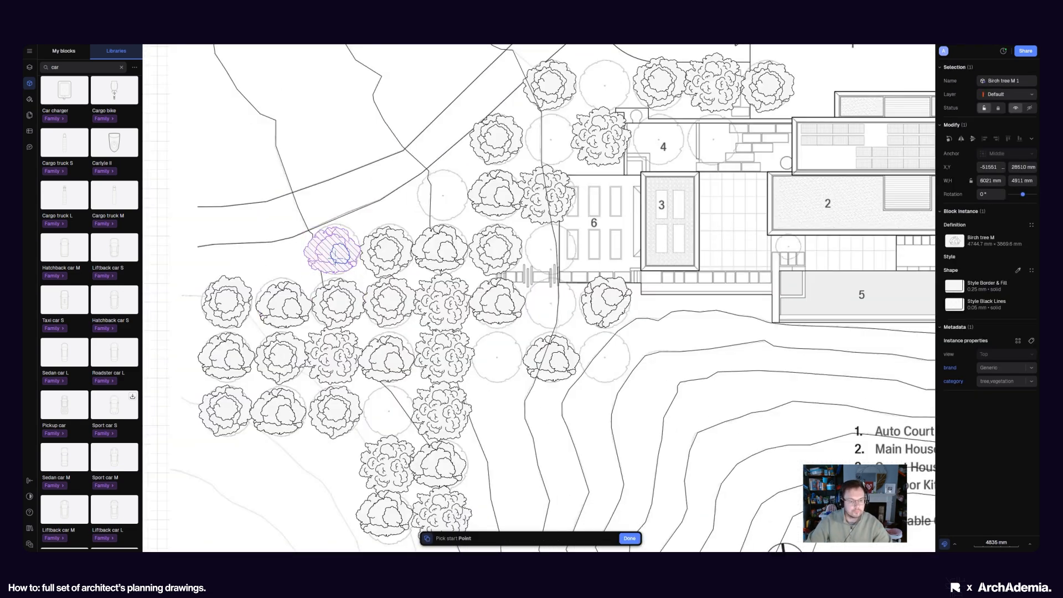
left_click(418, 358)
scroll(418, 359, "up", 3)
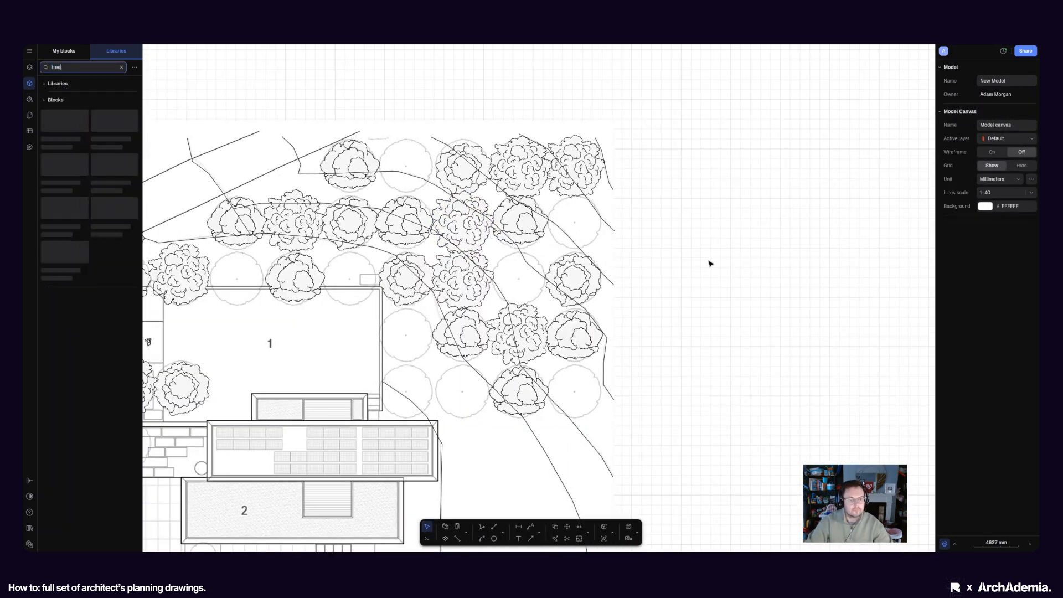
Step: Enlarge the Oak tree S block to about 6566 × 6589 mm and move it onto an empty tree outline near the auto court
scroll(720, 266, "up", 3)
left_click_drag(781, 270, 824, 227)
left_click_drag(768, 282, 441, 464)
middle_click_drag(441, 463, 560, 360)
Step: Copy the enlarged Oak tree S onto the remaining empty tree outlines across the site
key("c")
left_click(565, 364)
left_click(641, 296)
scroll(640, 297, "down", 4)
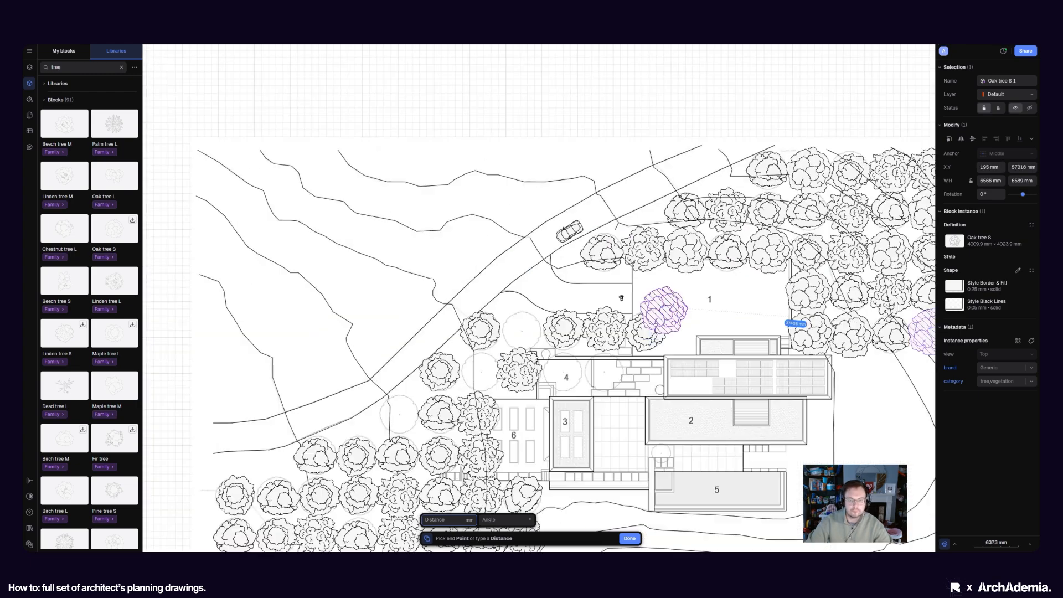
scroll(576, 344, "up", 5)
scroll(710, 135, "down", 6)
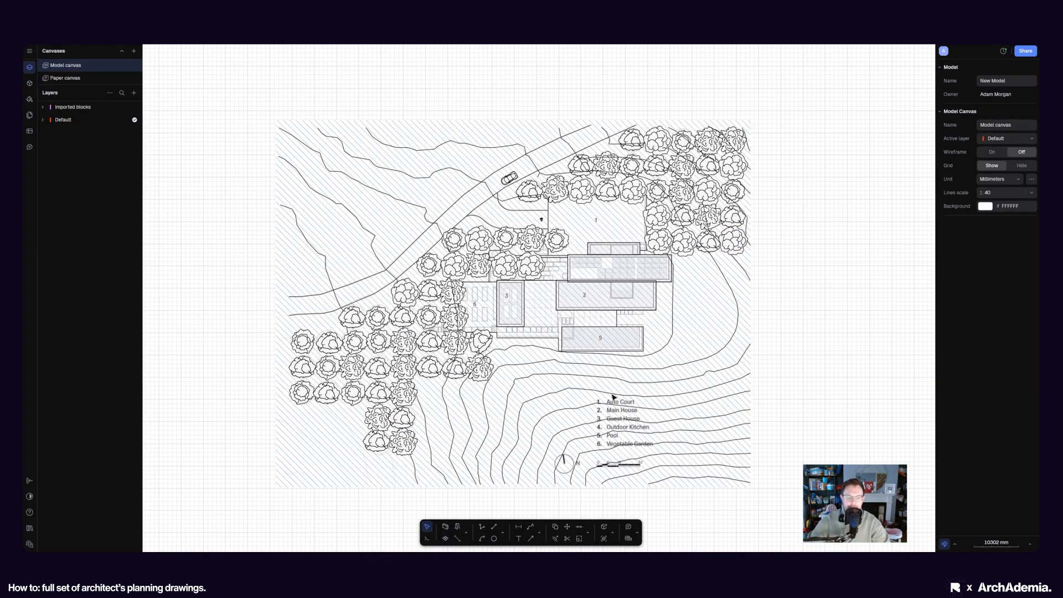
scroll(512, 292, "up", 5)
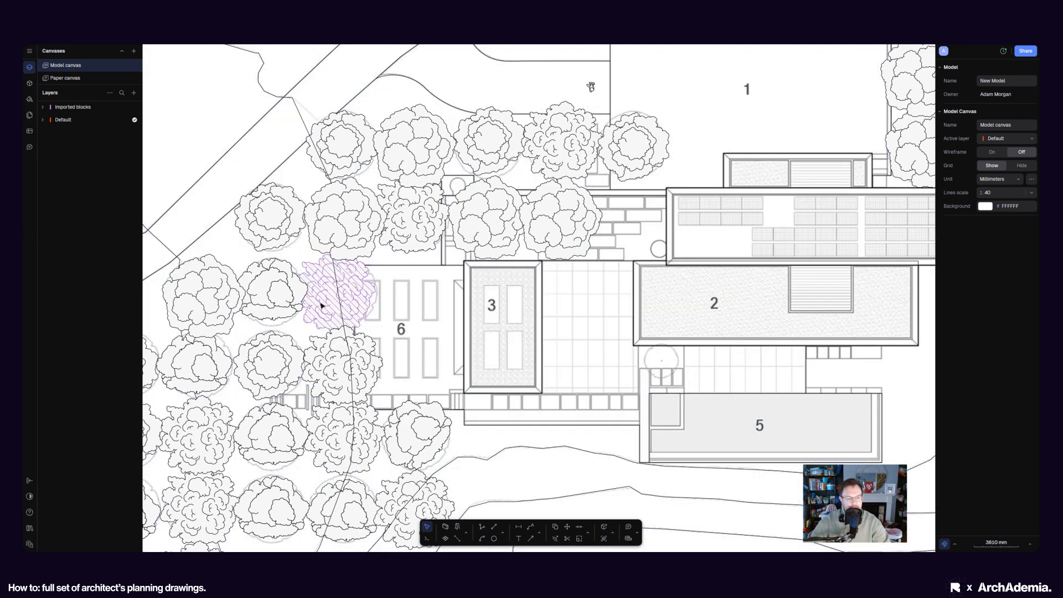
scroll(574, 323, "down", 2)
scroll(574, 323, "down", 4)
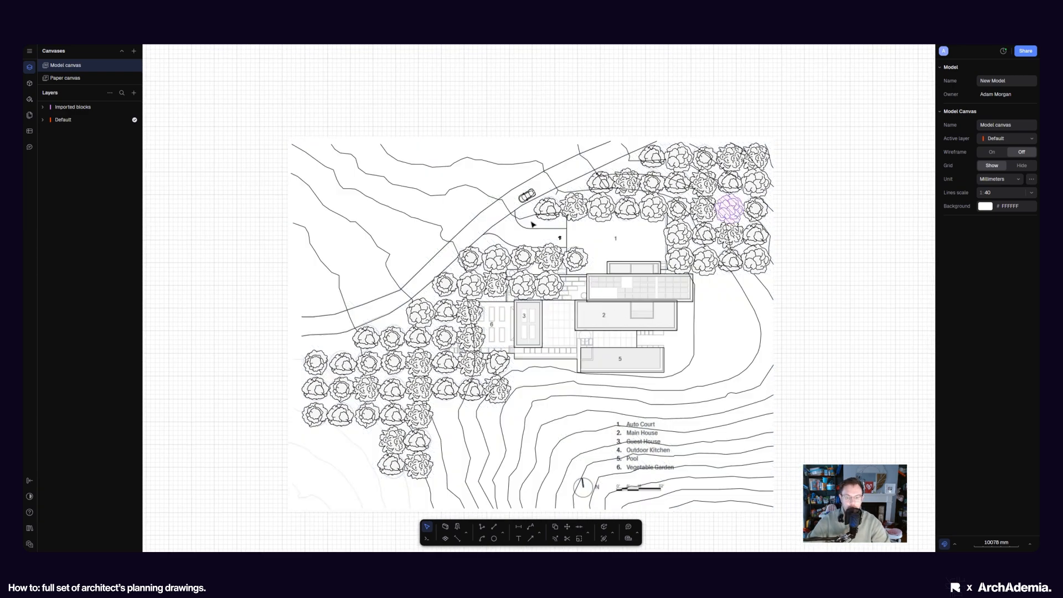
scroll(310, 352, "up", 3)
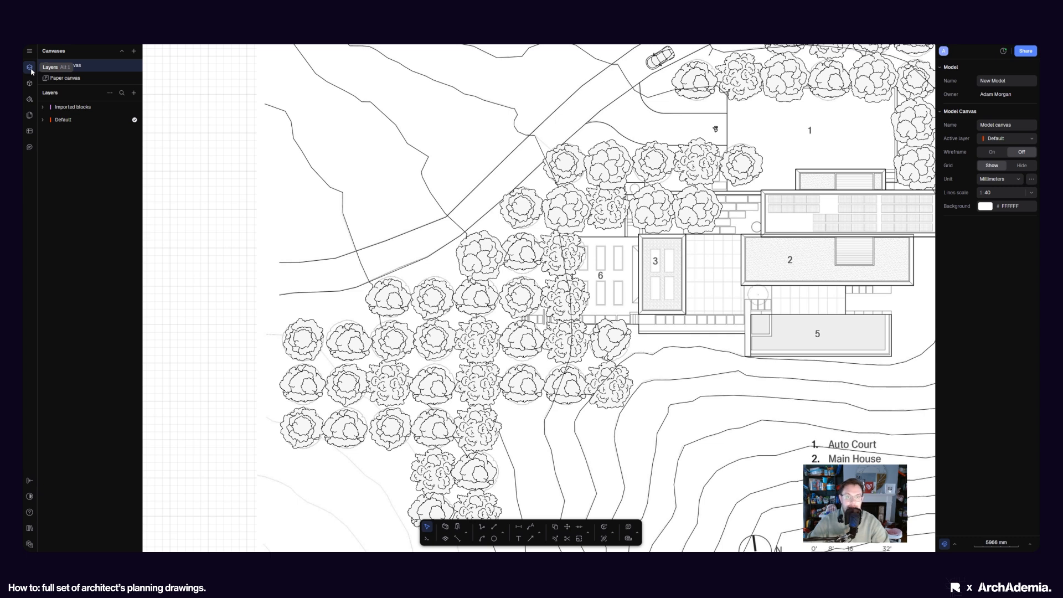
Step: Create a new layer in the model canvas and name it Trees
left_click(133, 93)
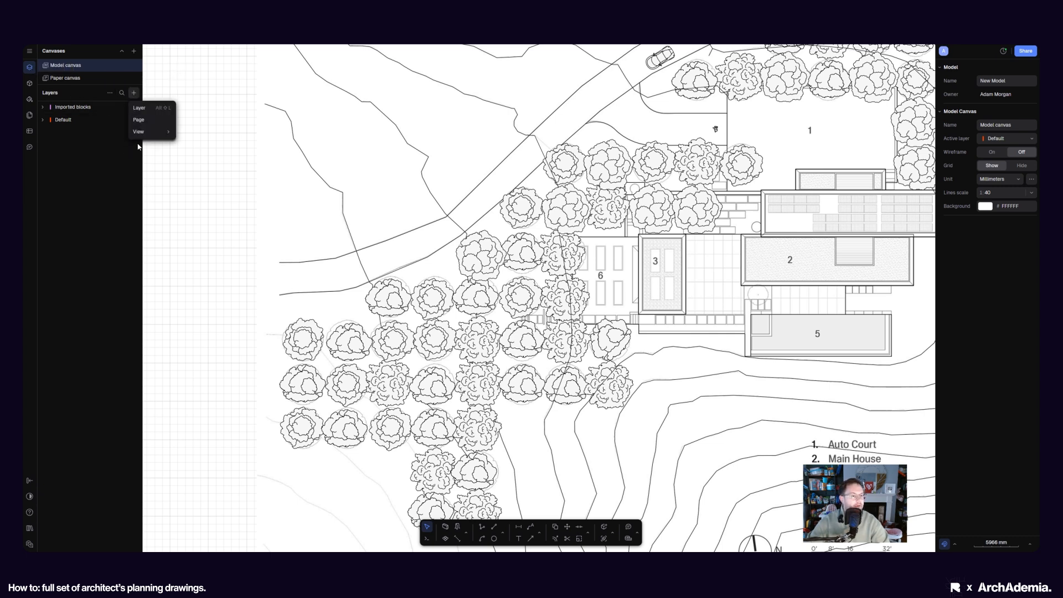
left_click(139, 108)
double_click(71, 109)
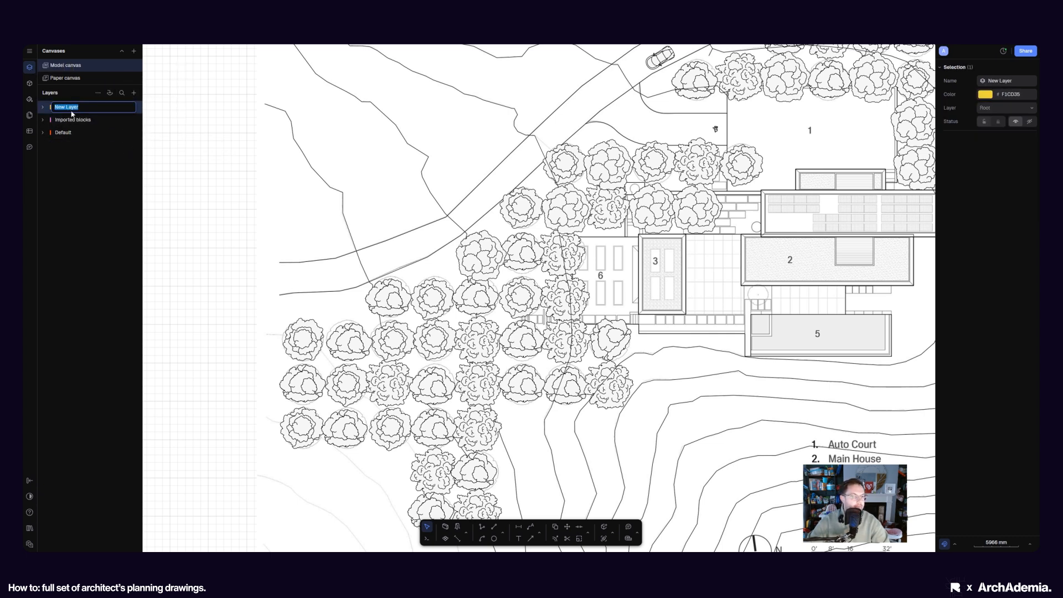
type("Tre")
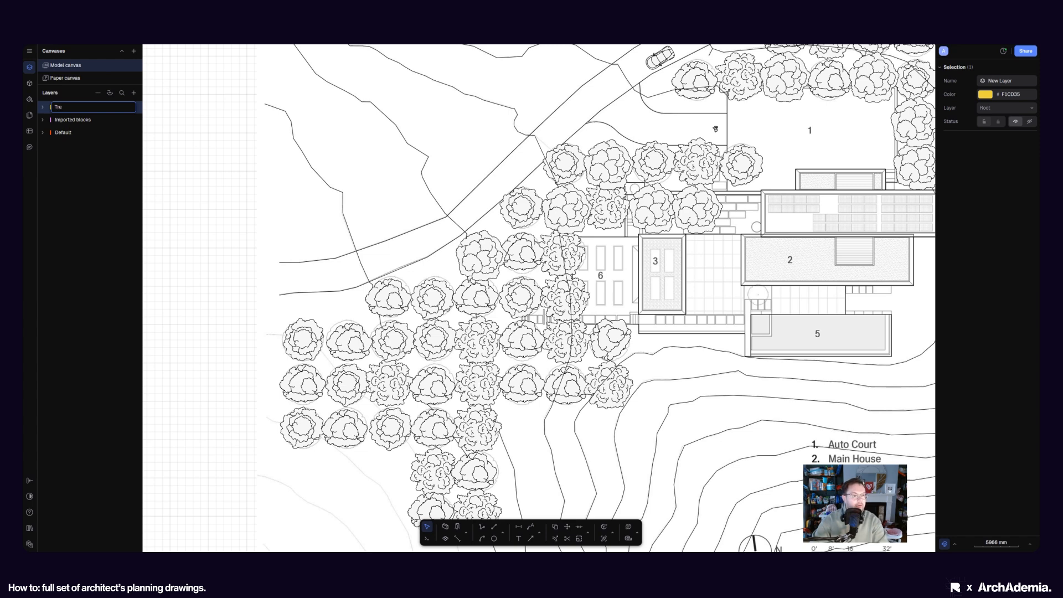
type("es")
key("Return")
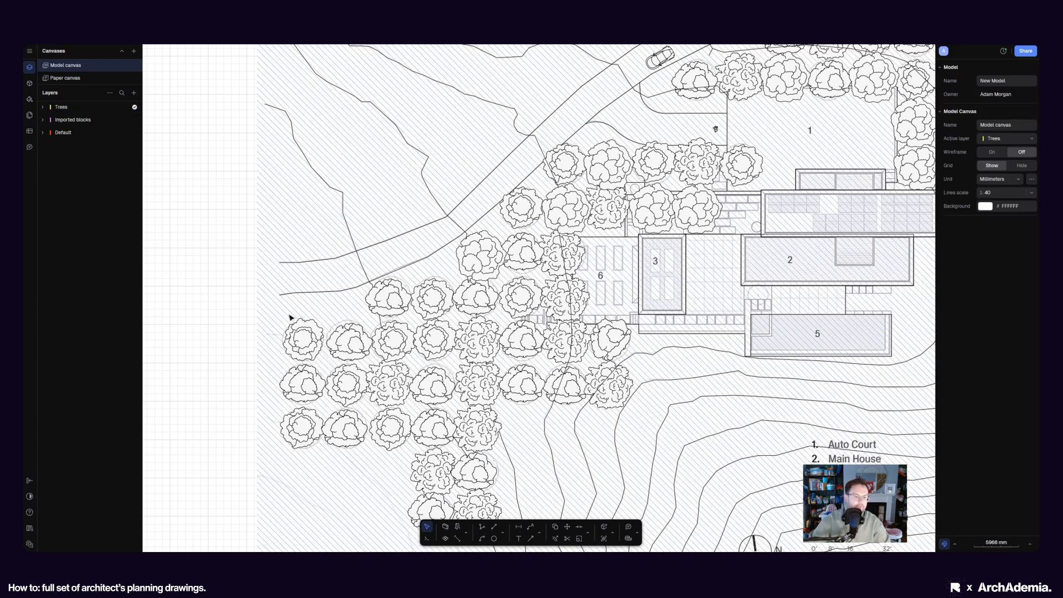
Step: Select everything of the same type as a western maple tree and examine which objects the selection includes
right_click(308, 340)
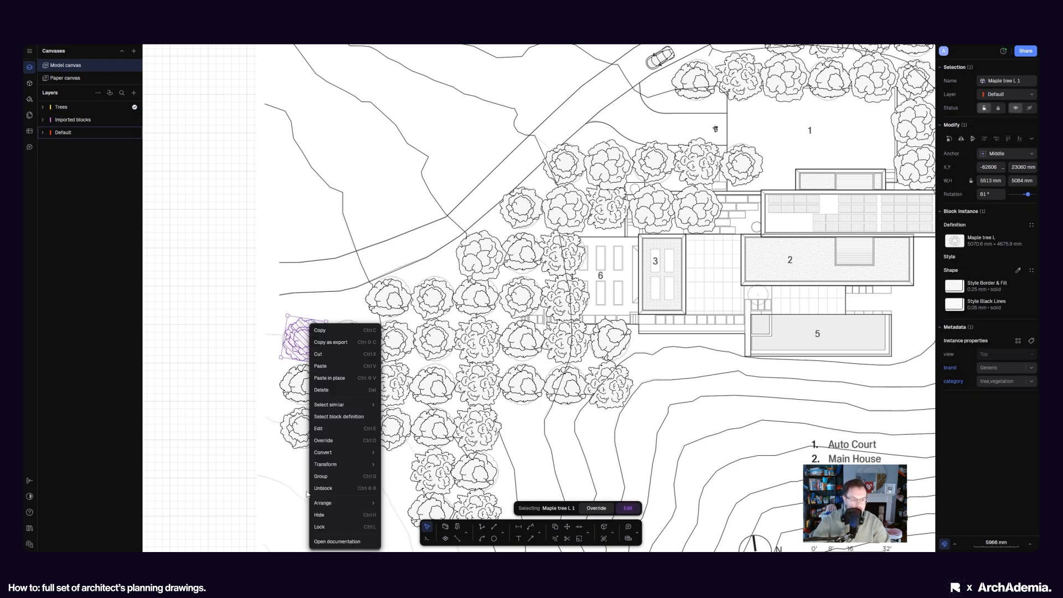
mouse_move(360, 408)
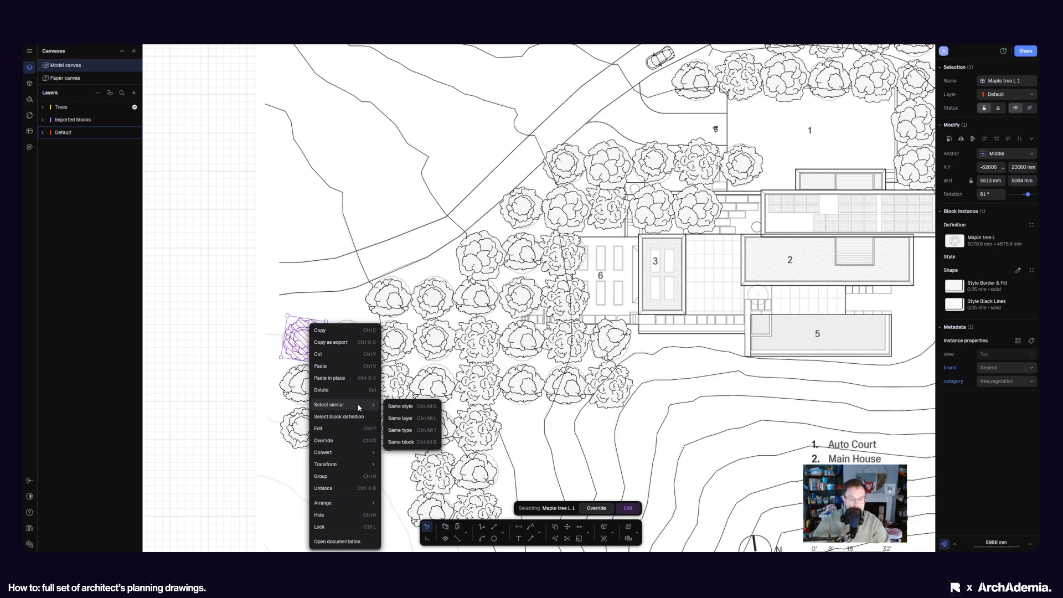
left_click(402, 430)
scroll(329, 411, "down", 4)
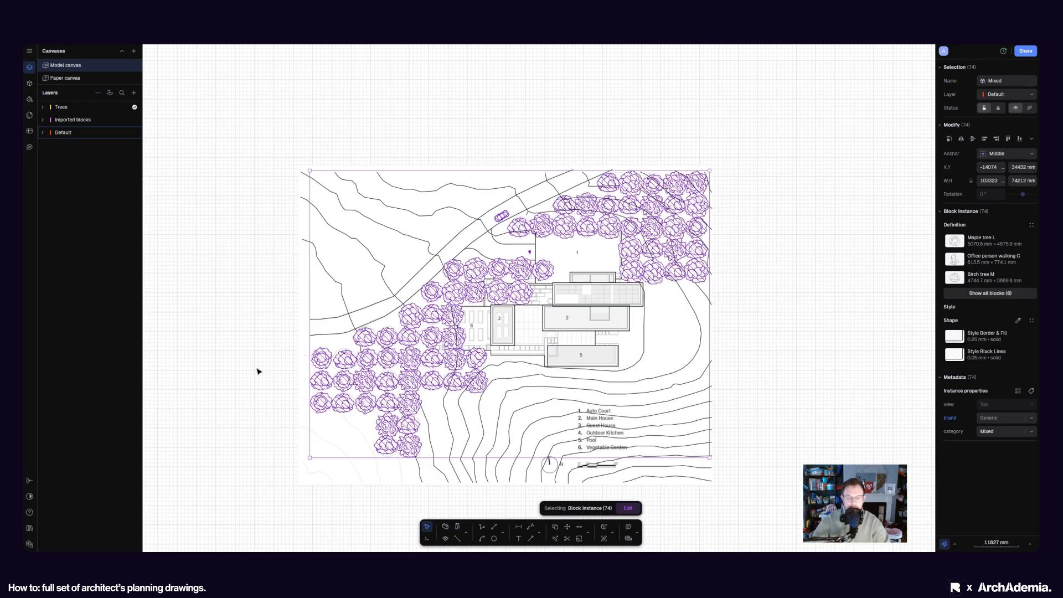
scroll(570, 244, "up", 9)
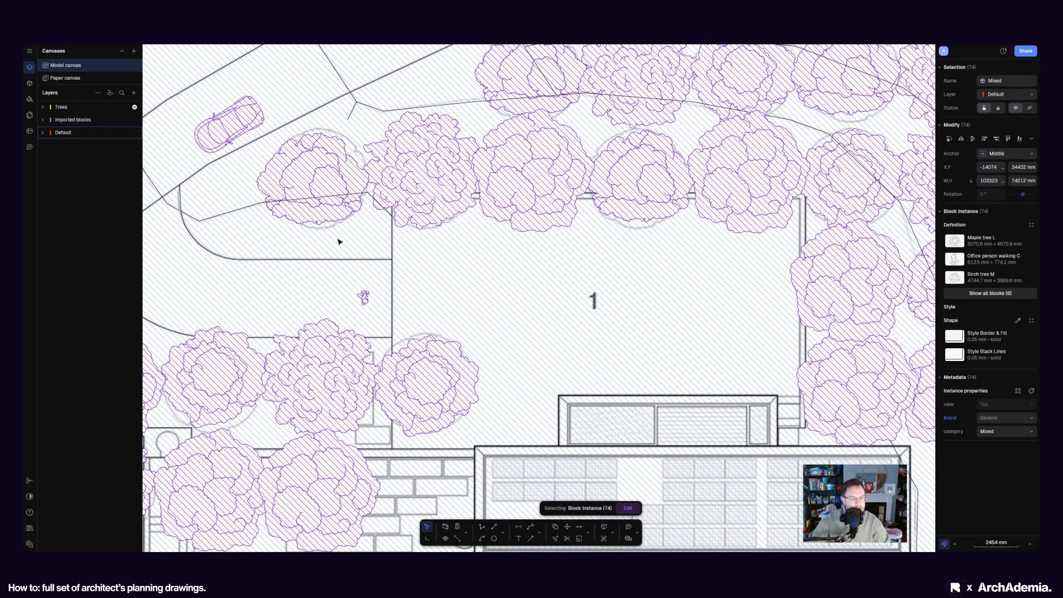
scroll(365, 293, "down", 5)
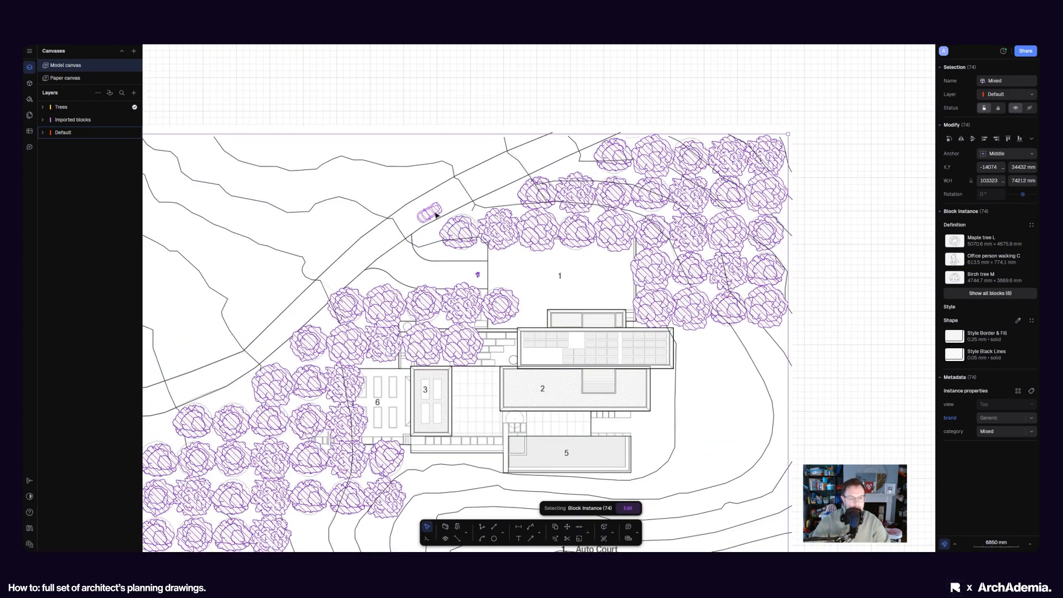
scroll(494, 282, "down", 2)
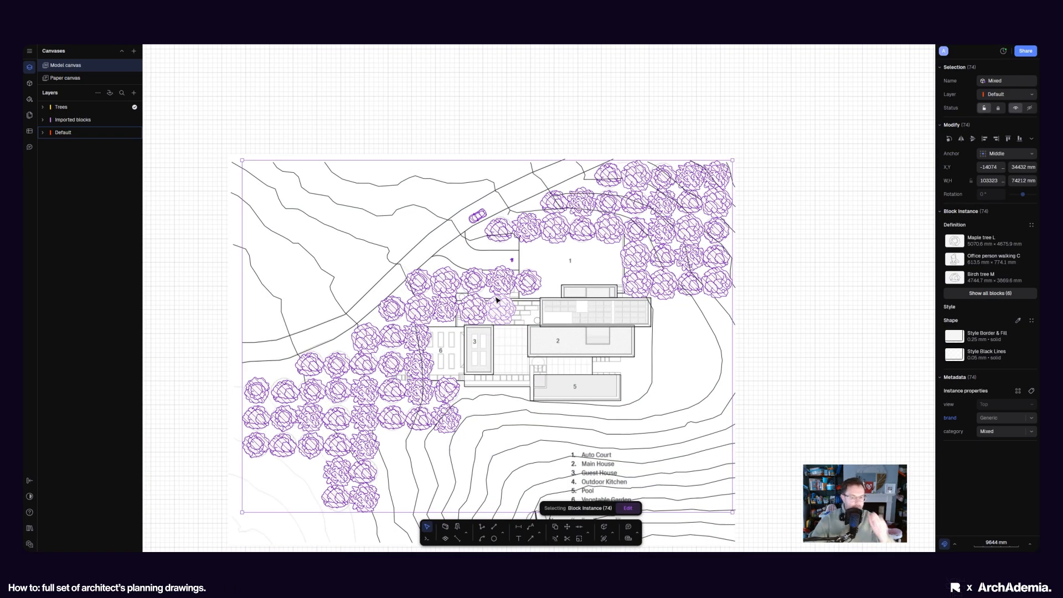
middle_click_drag(218, 245, 238, 221)
left_click(226, 225)
Step: Rename the Trees layer as Blocks
left_click(62, 108)
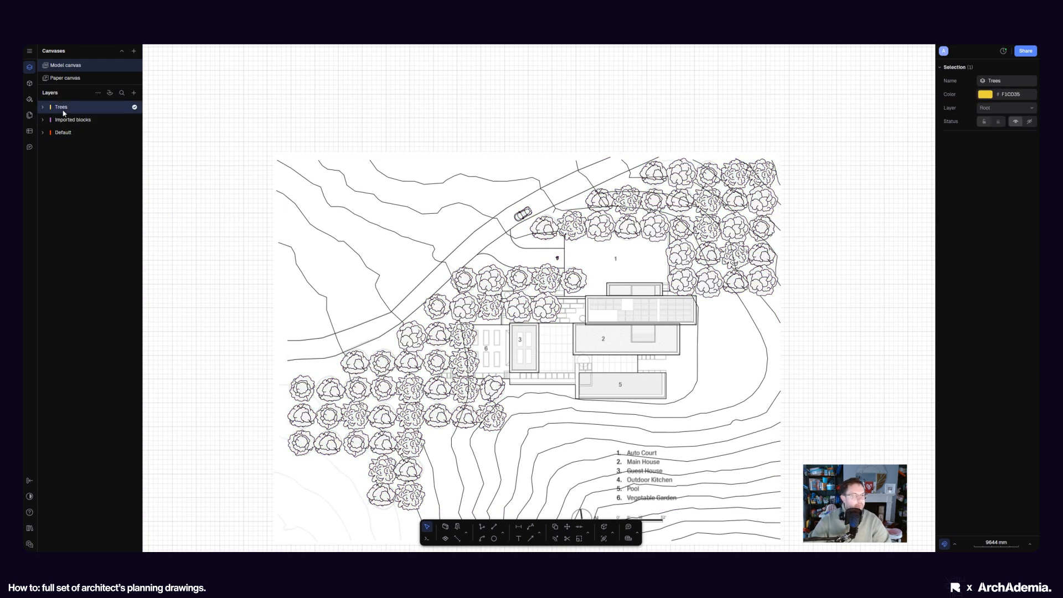
double_click(63, 108)
type("Blocks")
key("Return")
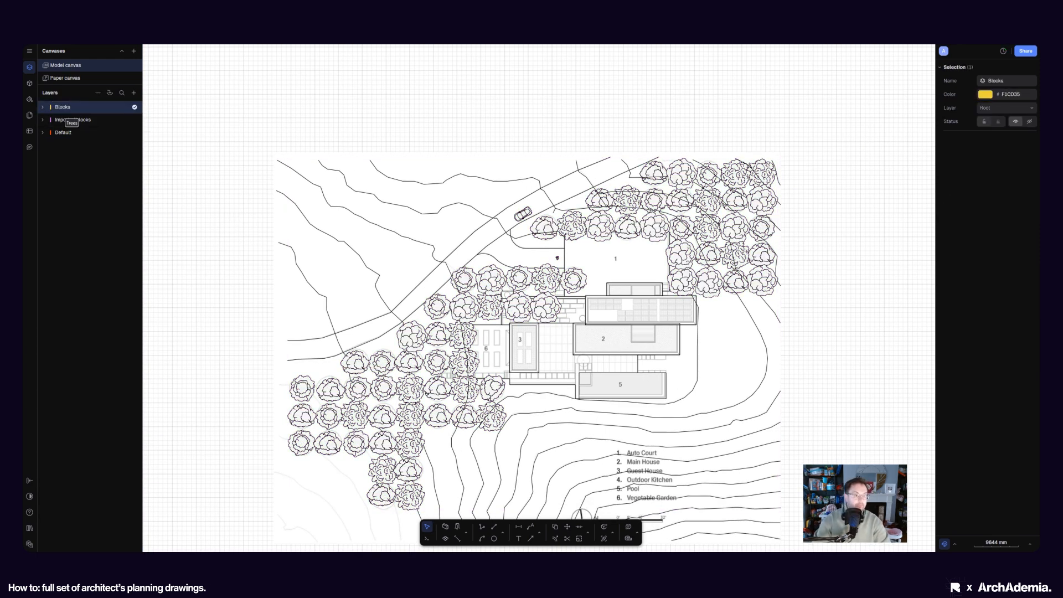
left_click(490, 277)
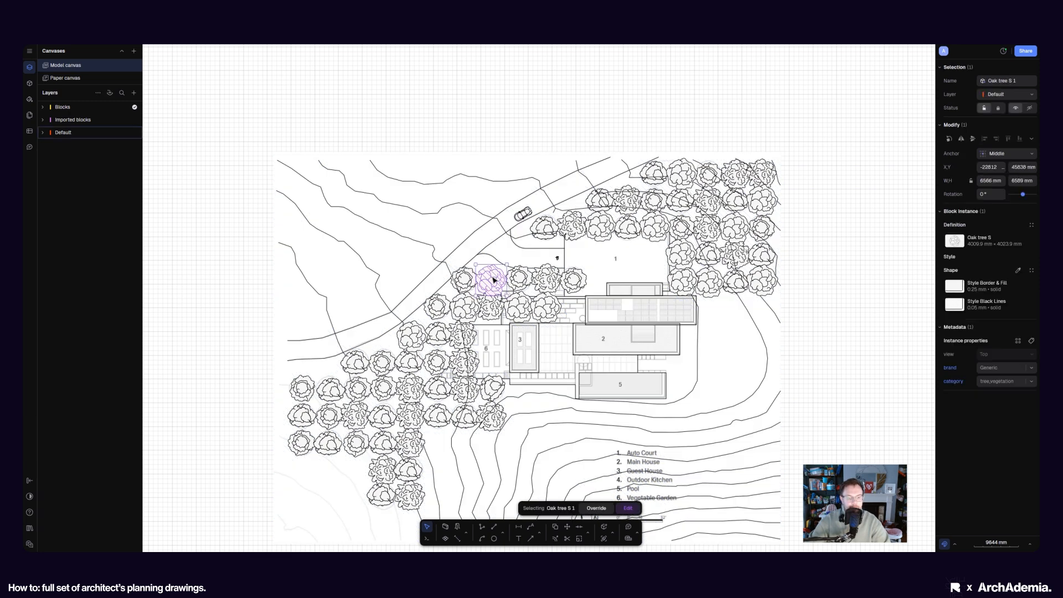
right_click(492, 279)
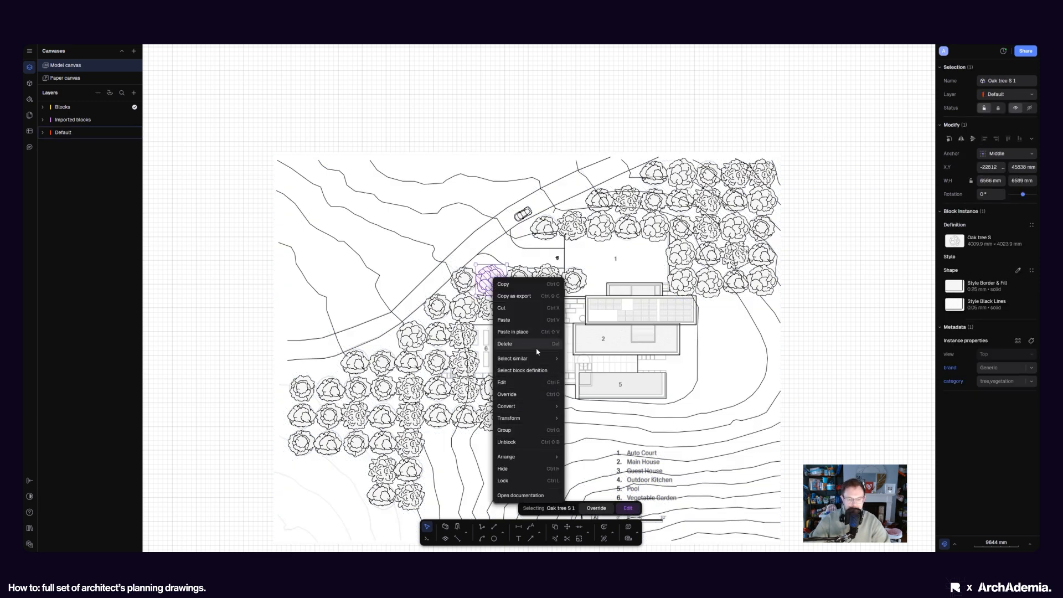
mouse_move(538, 363)
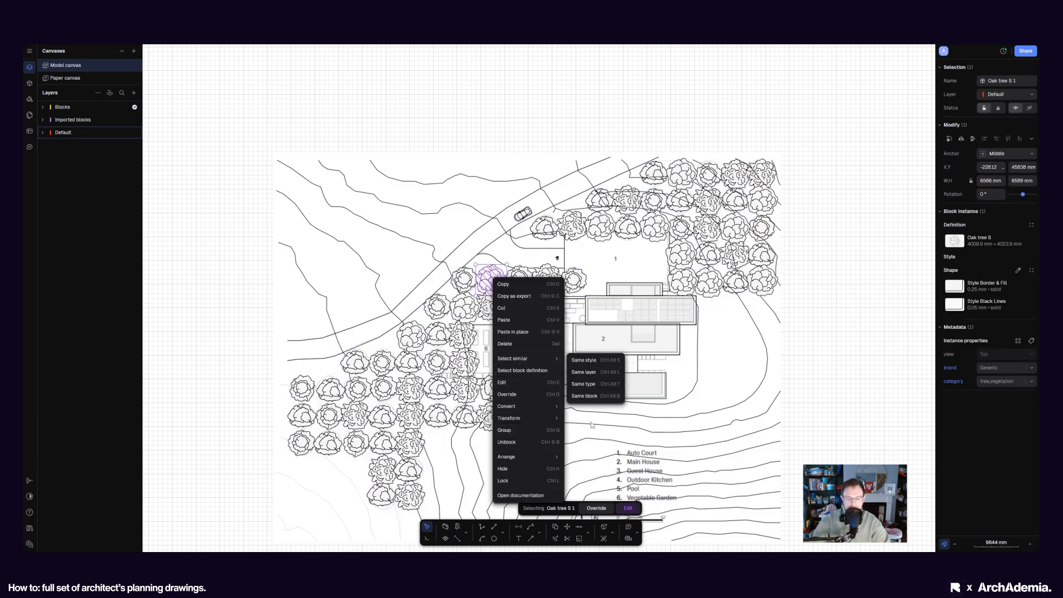
left_click(586, 396)
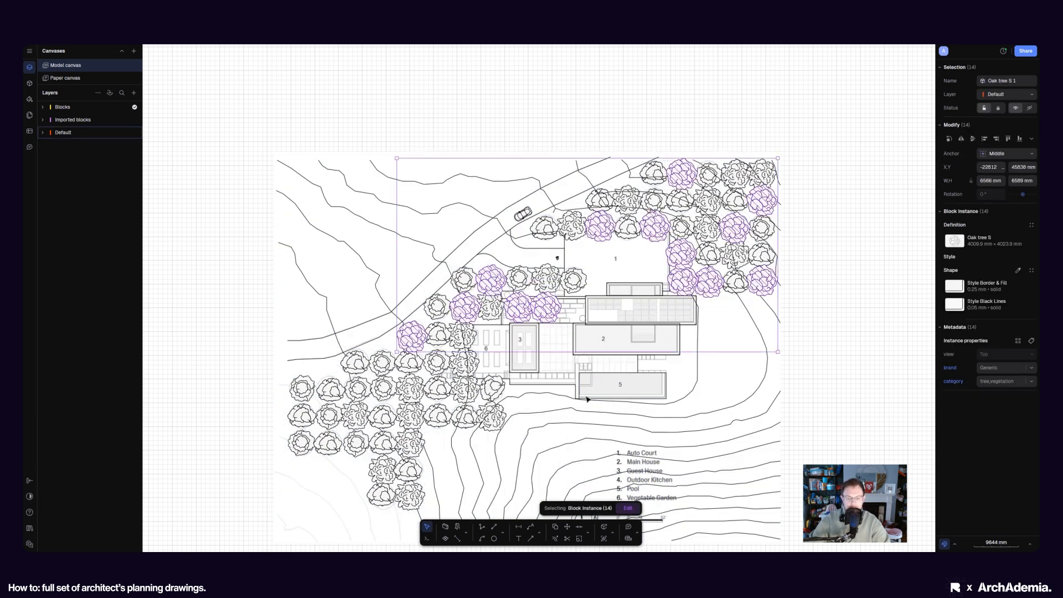
left_click(839, 413)
Step: Select all block instances of the same type, assign them to the Blocks layer, and make Default the active layer
right_click(488, 284)
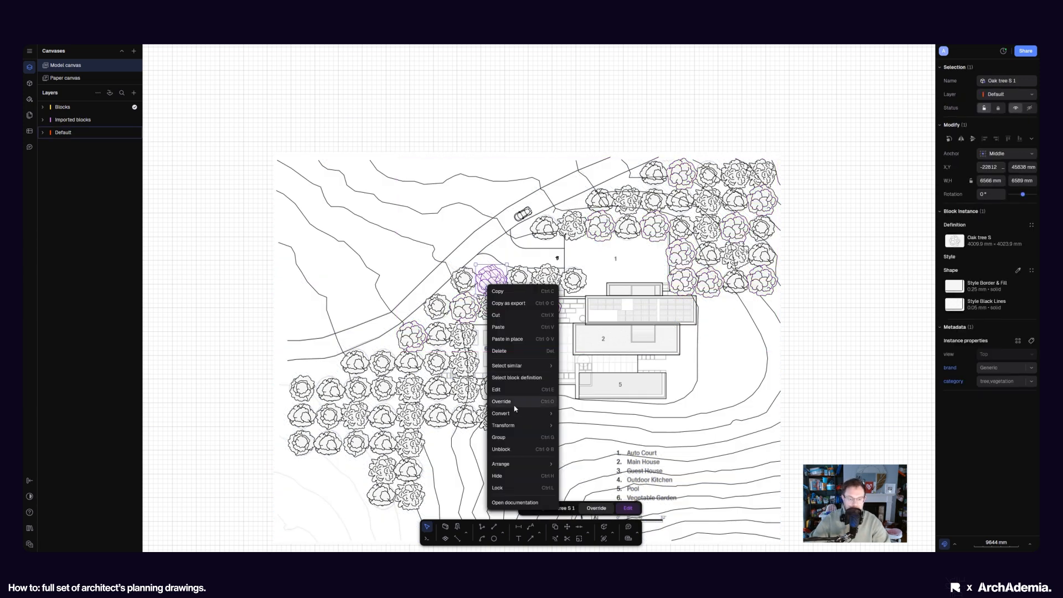
mouse_move(533, 367)
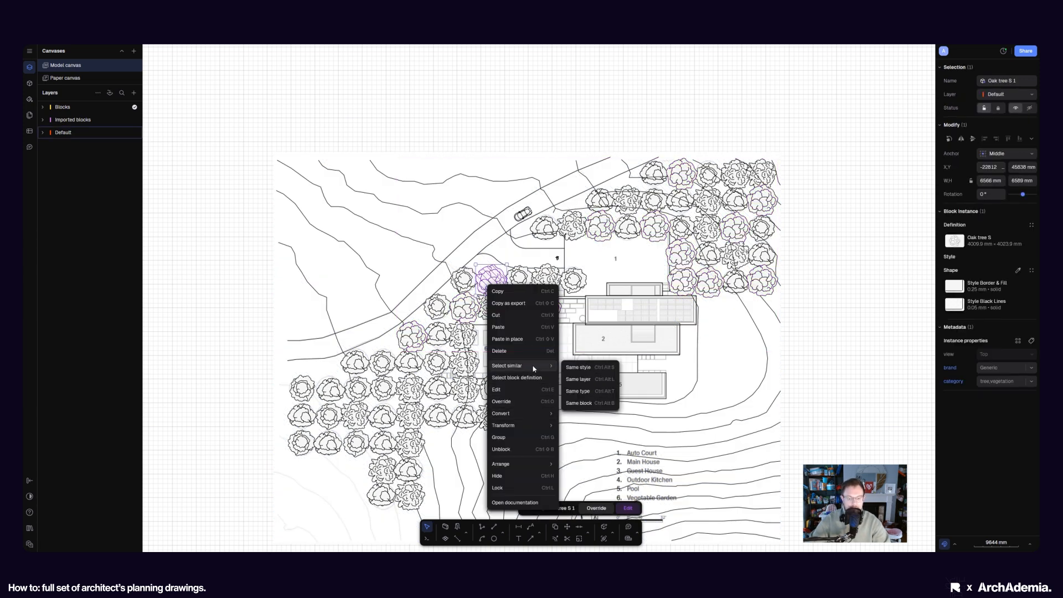
left_click(581, 392)
middle_click_drag(340, 315, 351, 317)
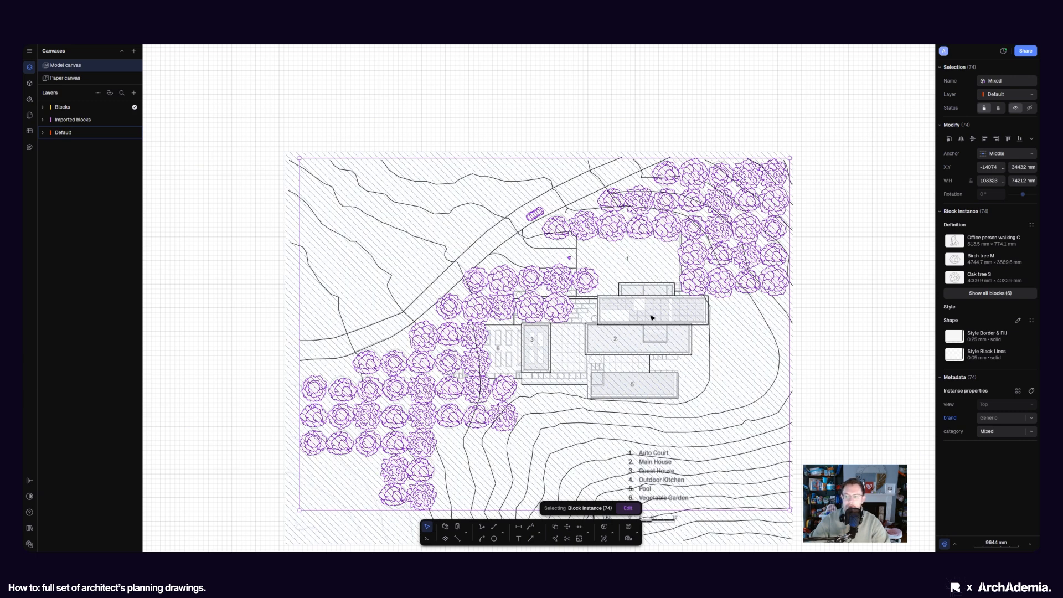
middle_click_drag(721, 301, 663, 282)
left_click(1030, 96)
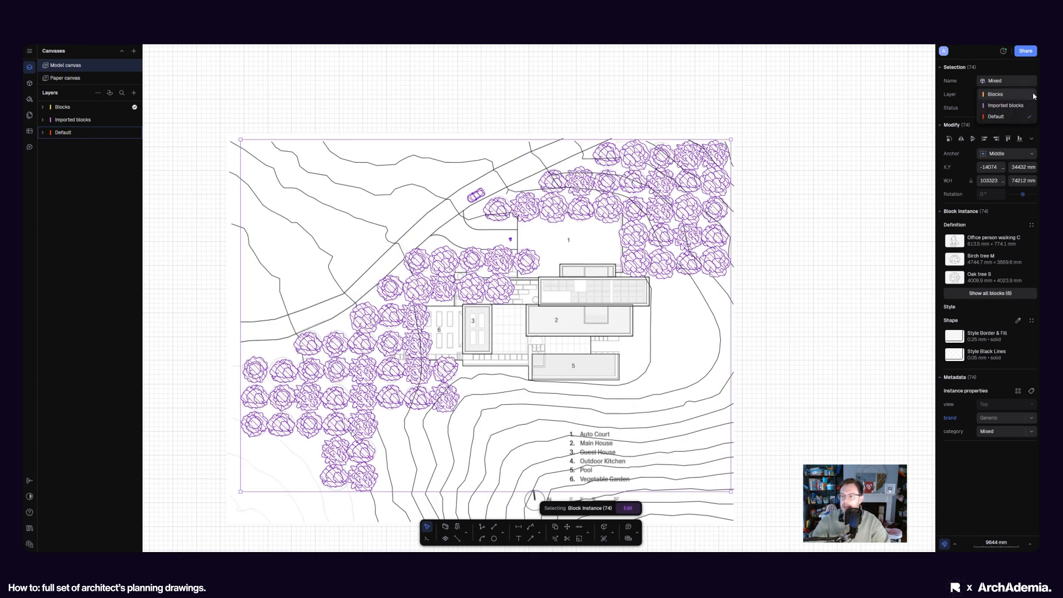
left_click(995, 95)
scroll(368, 109, "left", 2)
scroll(368, 109, "up", 1)
left_click(239, 110)
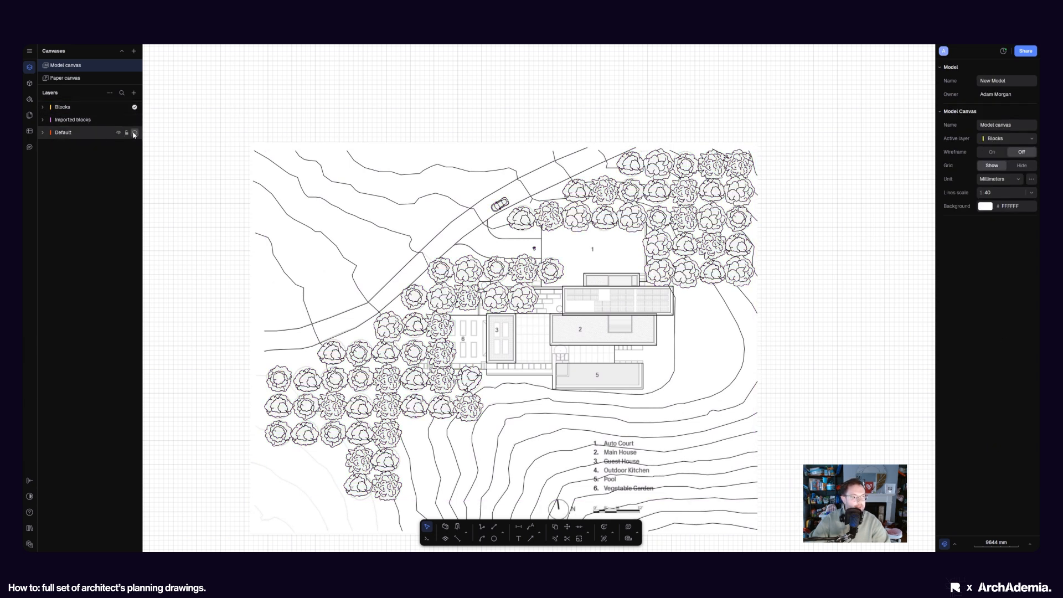
left_click(134, 133)
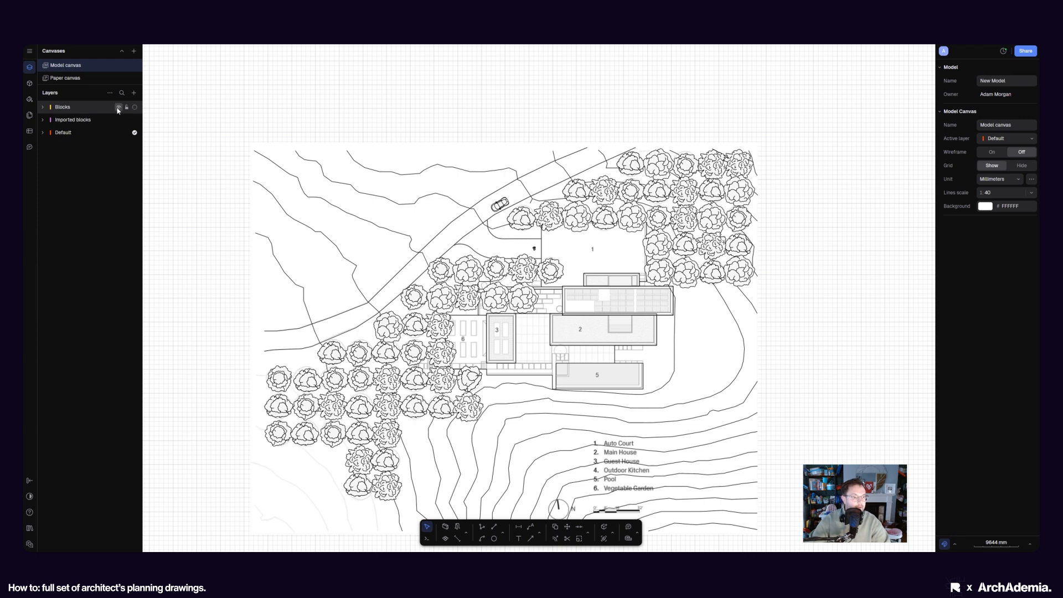
Step: Hide the Blocks layer to examine the linework beneath the trees, and show the layer again
left_click(118, 108)
scroll(460, 372, "up", 5)
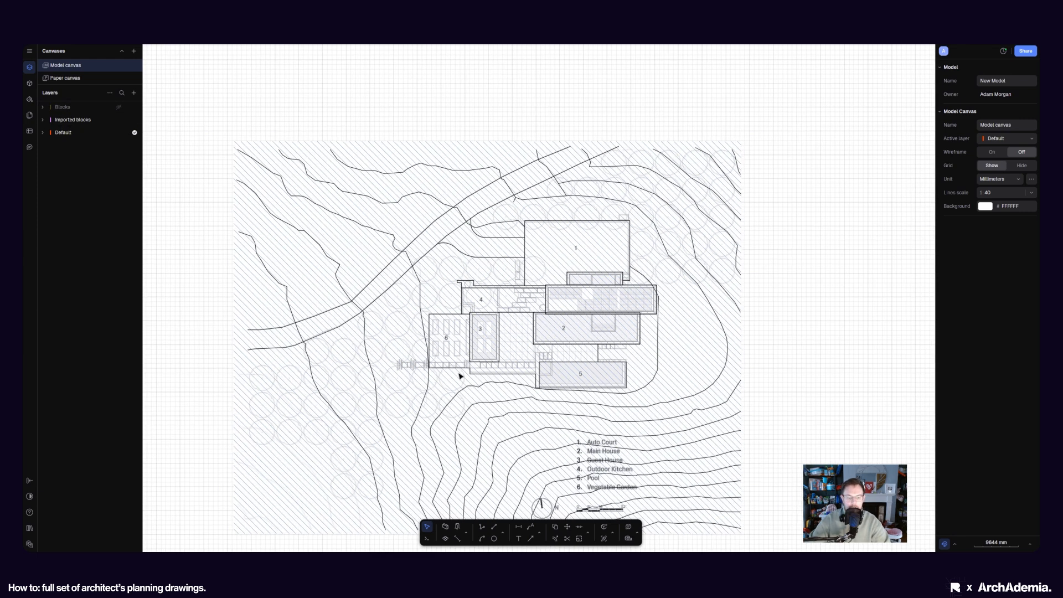
scroll(455, 360, "down", 3)
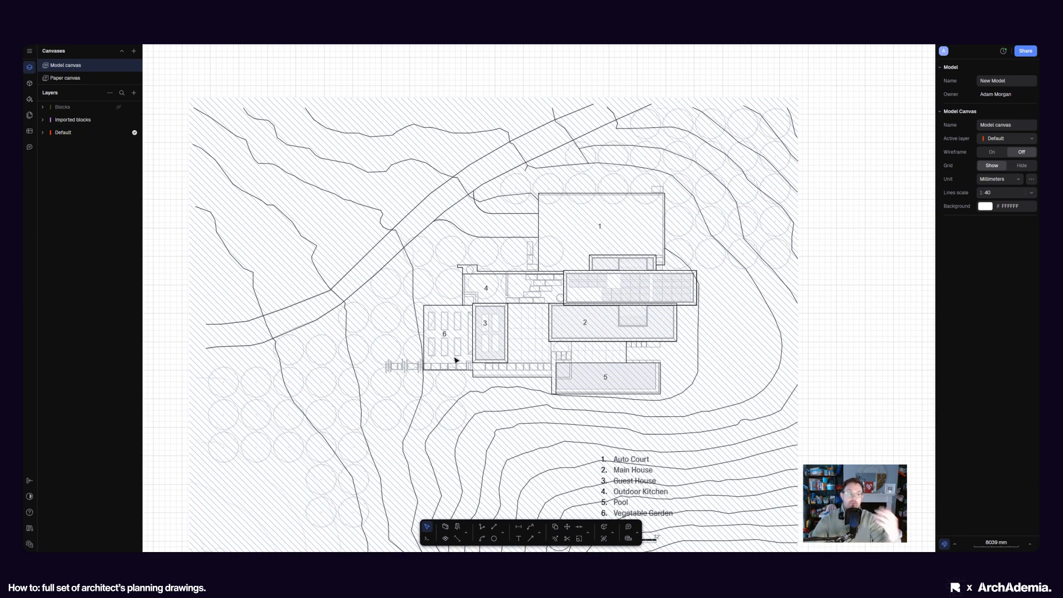
middle_click_drag(436, 337, 443, 337)
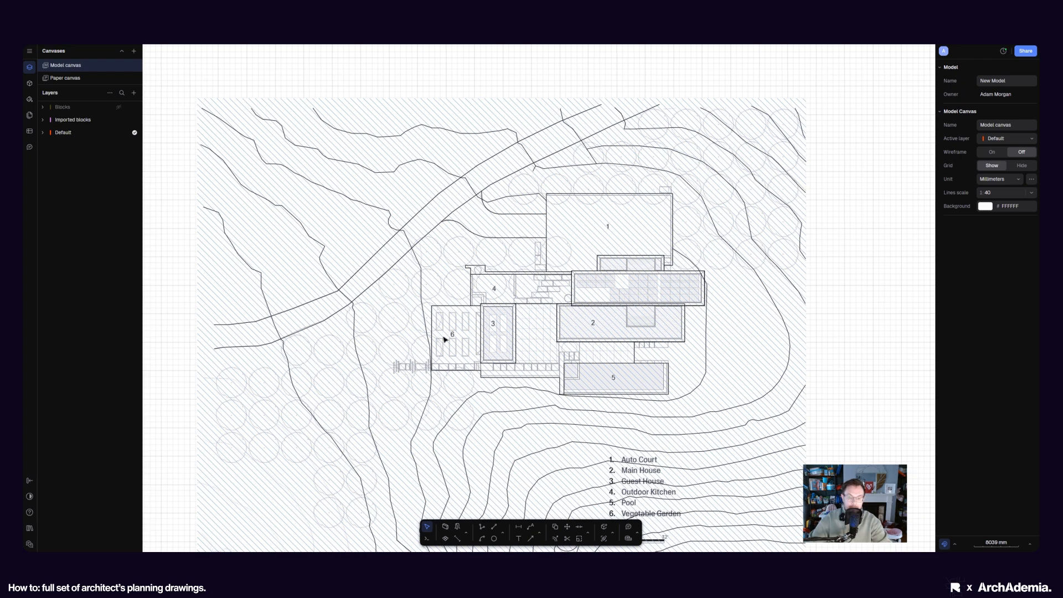
middle_click_drag(318, 262, 320, 259)
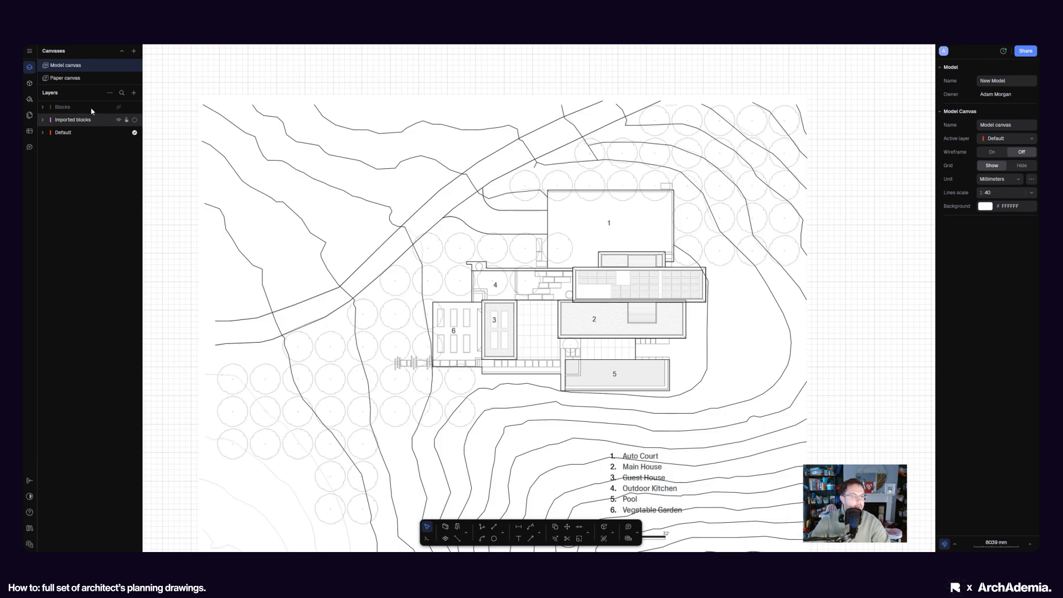
left_click(119, 108)
scroll(863, 299, "up", 3)
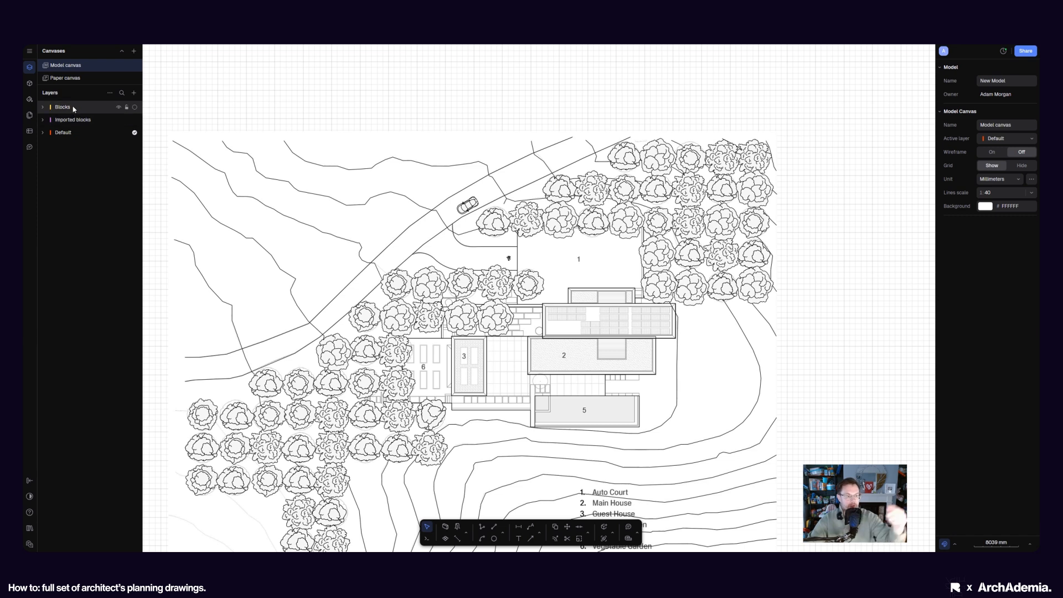
Step: Try placing the Blocks layer below Imported blocks, and return it to the top of the layer order
left_click(66, 108)
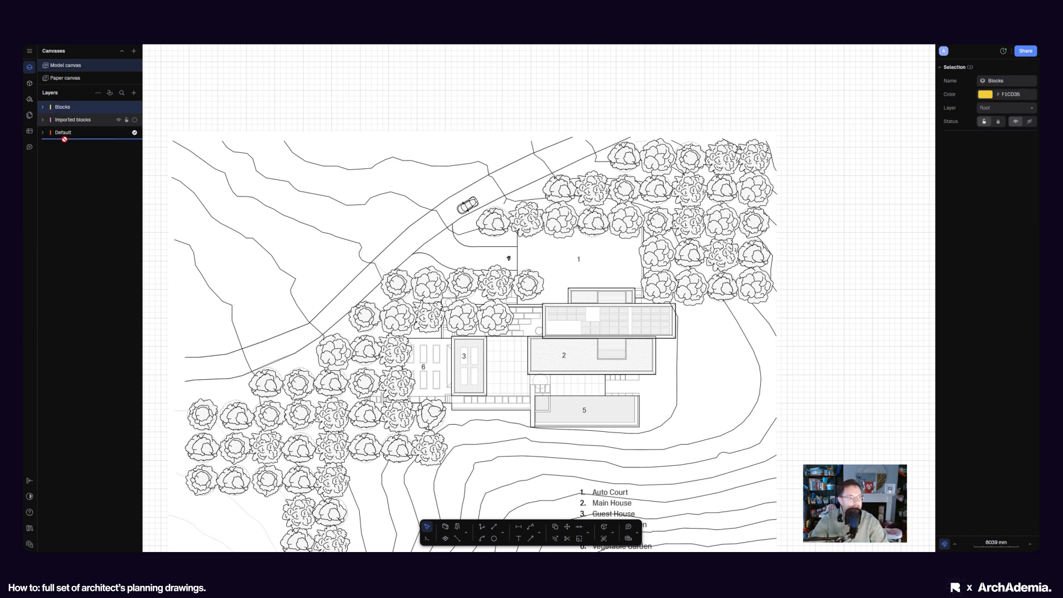
left_click_drag(67, 136, 62, 116)
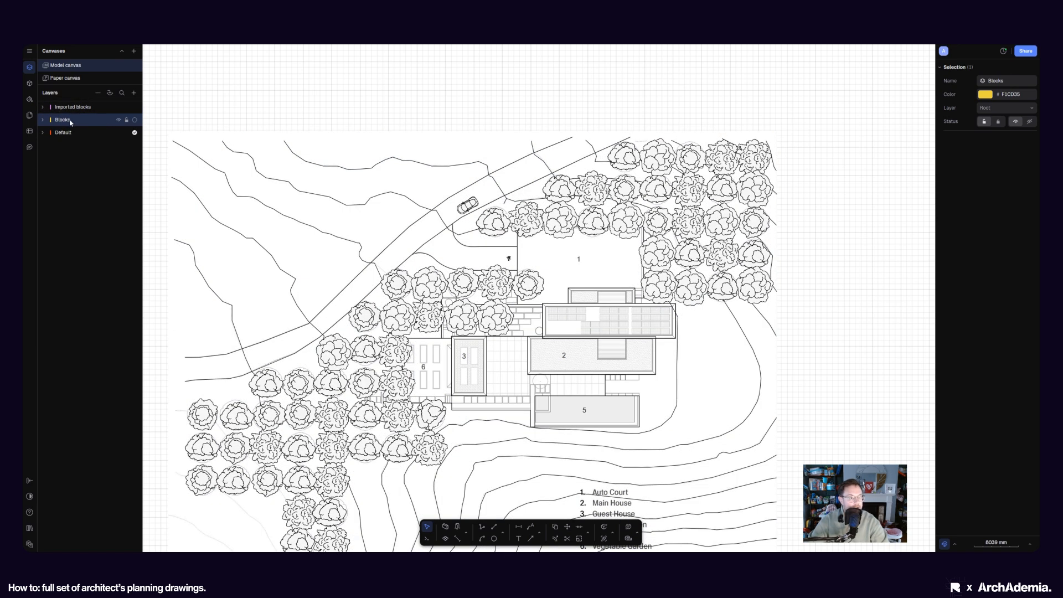
left_click_drag(67, 120, 70, 106)
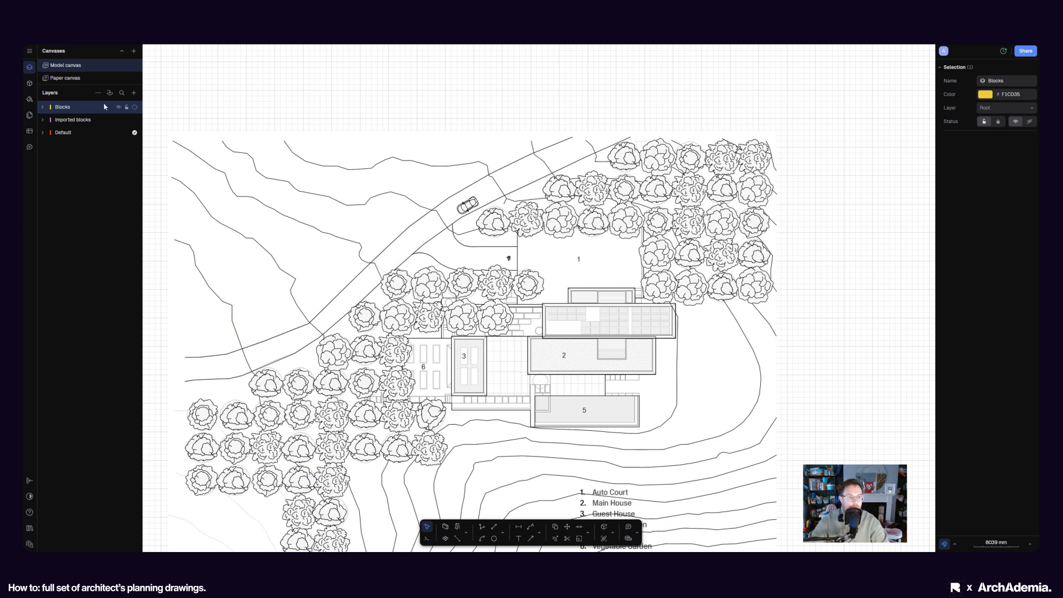
left_click(431, 109)
Step: Hide the Blocks layer and offset the outer roof outline of building 3, the guest house
scroll(557, 192, "down", 3)
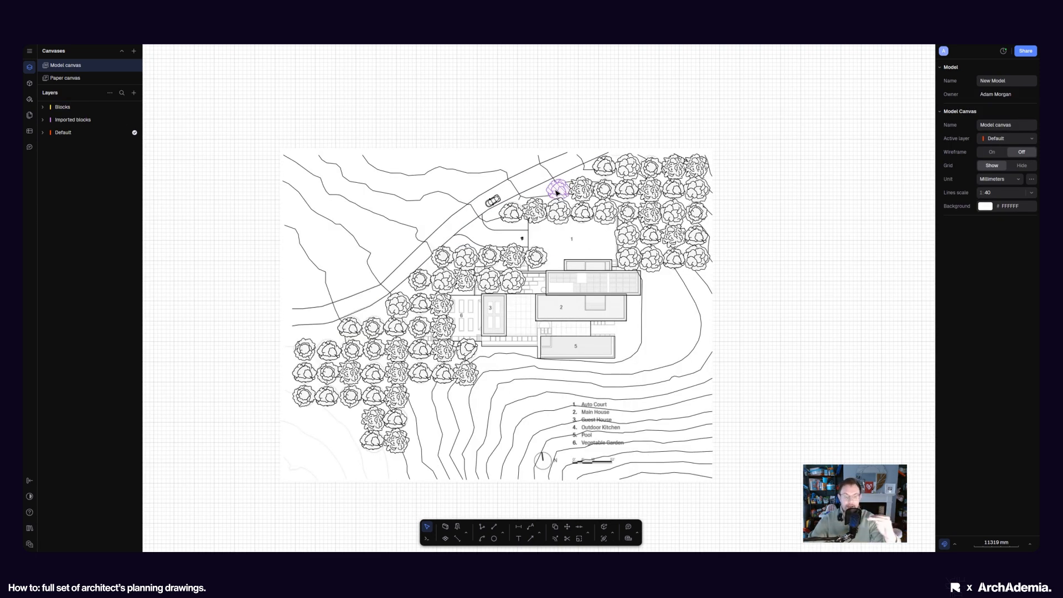
middle_click_drag(532, 219, 539, 217)
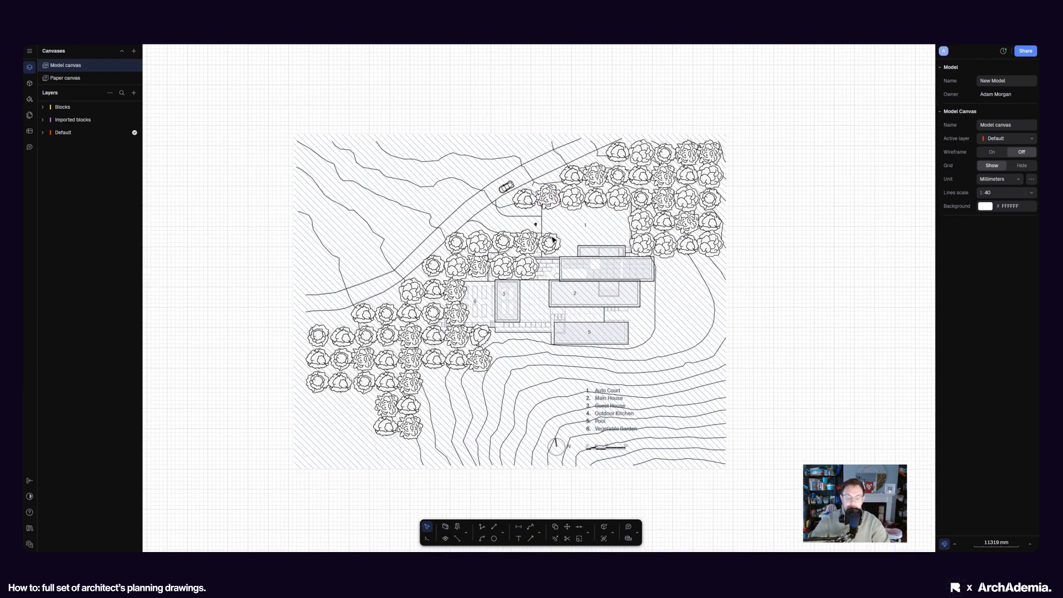
left_click(118, 107)
scroll(499, 314, "up", 10)
left_click(589, 533)
left_click(605, 459)
left_click(461, 459)
middle_click_drag(469, 420, 460, 427)
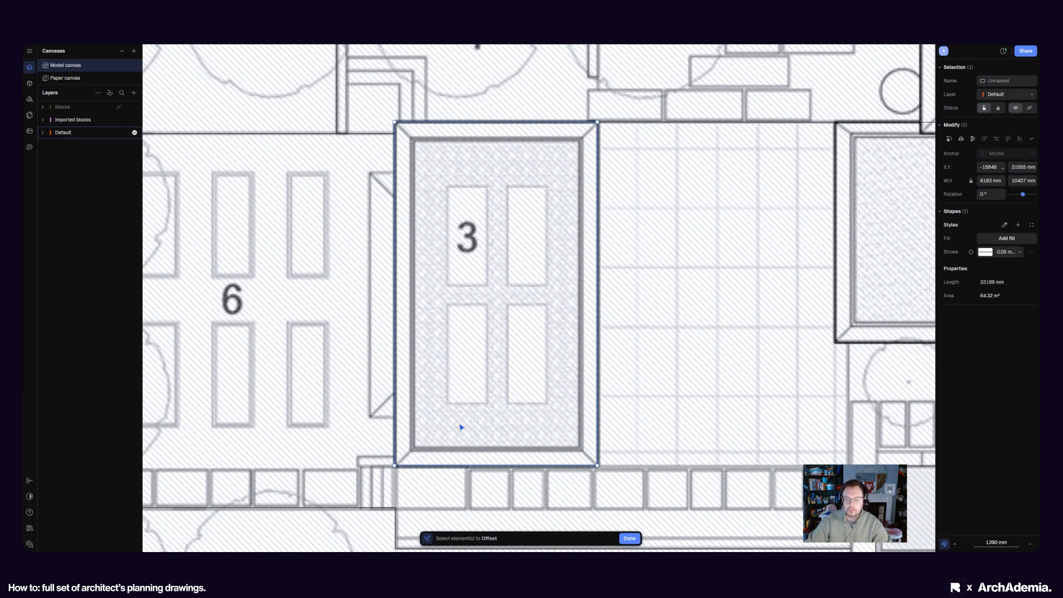
scroll(433, 449, "up", 3)
left_click(439, 467)
scroll(377, 389, "down", 10)
scroll(516, 347, "up", 9)
left_click(481, 527)
key("Escape")
scroll(356, 424, "down", 7)
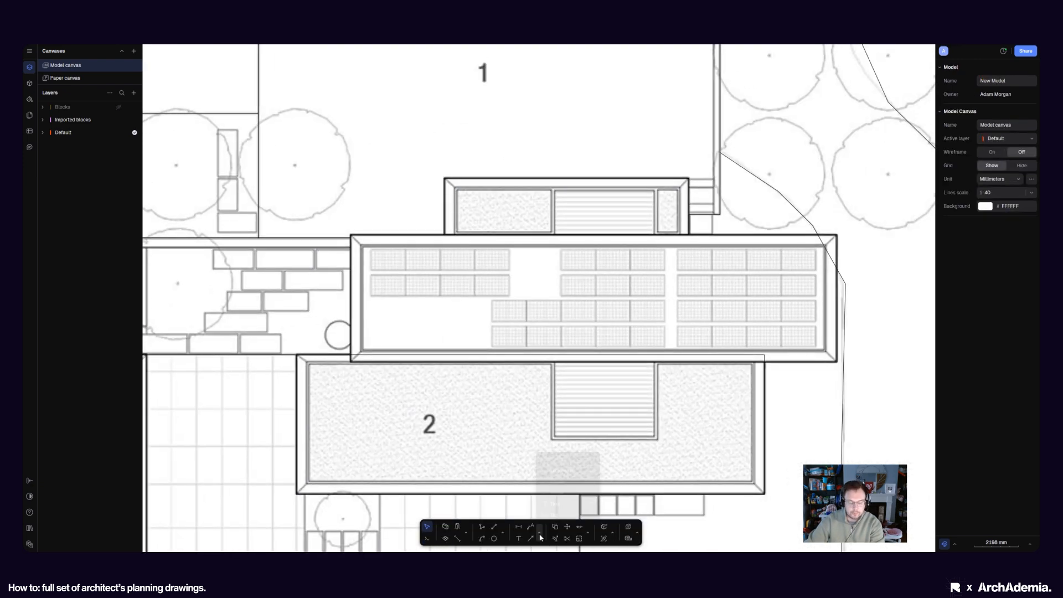
Step: Draw a rectangle starting at the auto court's southwest wall corner
key("r")
left_click(257, 244)
scroll(538, 370, "down", 3)
left_click(736, 367)
key("Escape")
Step: Trace the terrace edges between the main house and the pool with polylines
middle_click_drag(386, 542, 492, 343)
left_click(482, 526)
scroll(892, 371, "up", 5)
left_click(605, 354)
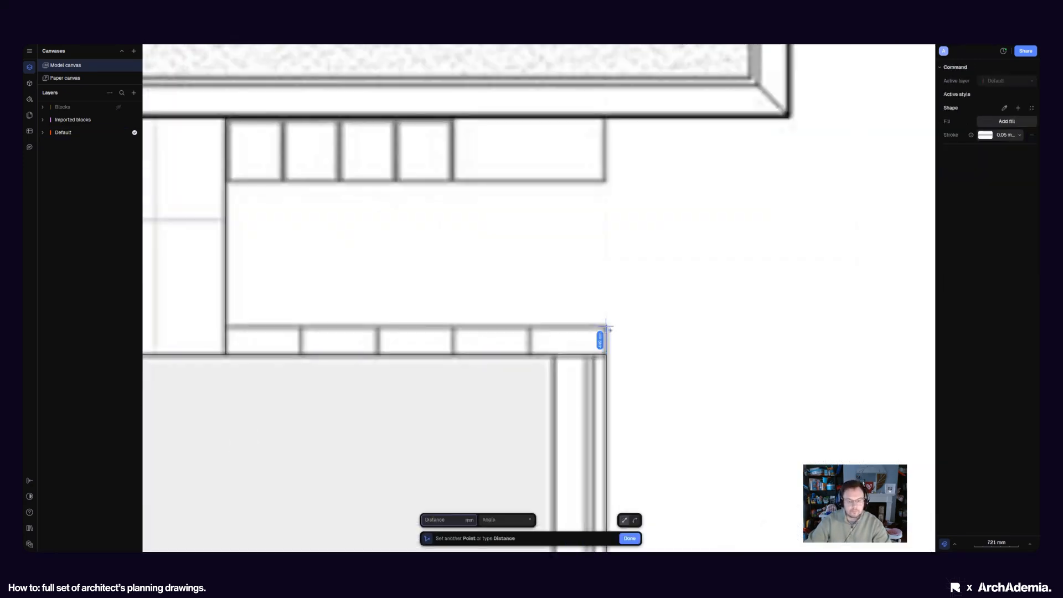
left_click(624, 306)
left_click(244, 306)
left_click(482, 527)
left_click(446, 474)
left_click(446, 277)
Step: Trace the remaining paving edges south of the houses, including an 8590 mm line along the vegetable garden's south edge
left_click(481, 527)
left_click(477, 428)
scroll(476, 277, "up", 7)
left_click(482, 273)
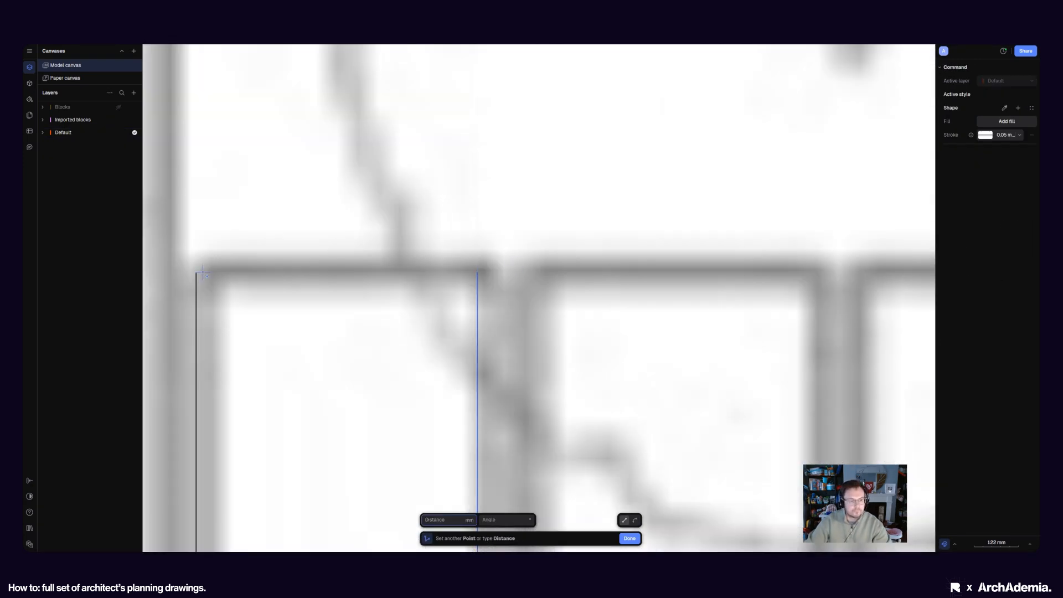
left_click(197, 273)
key("Escape")
scroll(574, 313, "down", 12)
left_click(481, 527)
scroll(586, 490, "down", 3)
Step: Draw a rectangle of about 1275 by 3242 mm over the vegetable garden's northwest bed and offset it inward
left_click(502, 533)
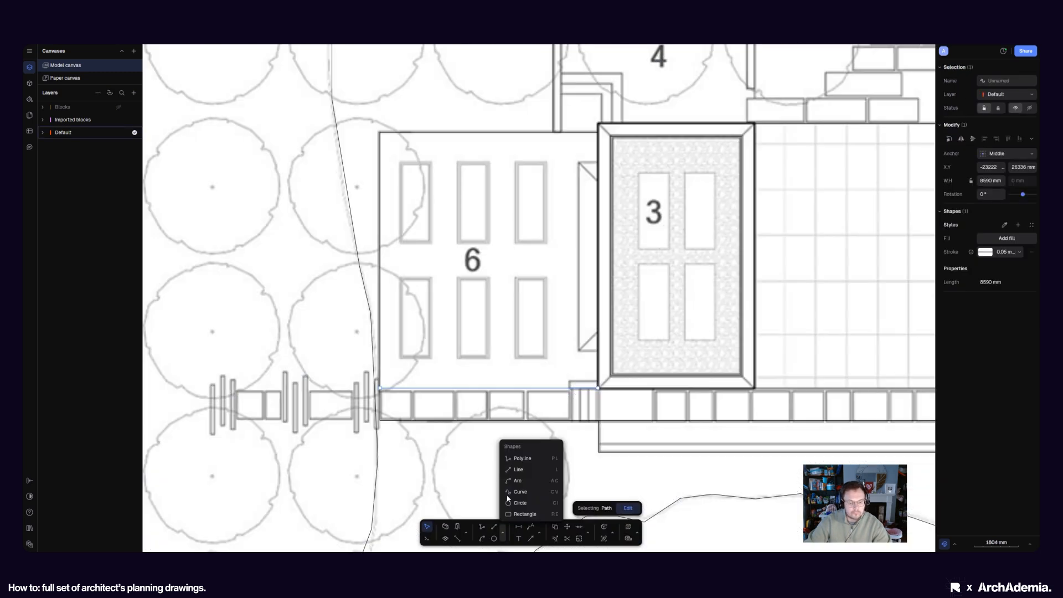
left_click(508, 502)
scroll(417, 201, "up", 6)
left_click(554, 538)
left_click(389, 325)
Step: Copy the double-outlined bed across the upper row and down to the lower row of the vegetable garden
left_click(554, 526)
left_click(369, 331)
left_click(509, 331)
left_click(649, 331)
scroll(595, 318, "down", 3)
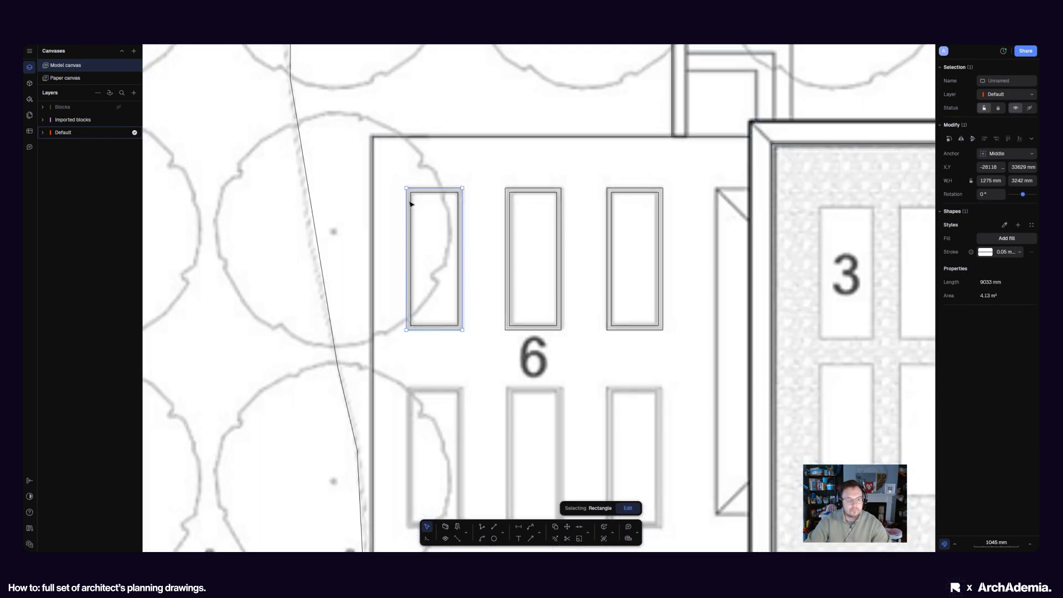
left_click_drag(410, 204, 669, 332)
left_click(500, 161)
left_click(500, 356)
Step: Draw a rectangle of about 158 by 1969 mm over a narrow slat on the path west of the vegetable garden
key("r")
scroll(513, 294, "up", 4)
left_click(480, 267)
left_click(499, 446)
middle_click_drag(500, 447, 562, 430)
Step: Draw a rectangle over the wide stepping stone between the slats and fit copies of it to the narrower stones
left_click(503, 532)
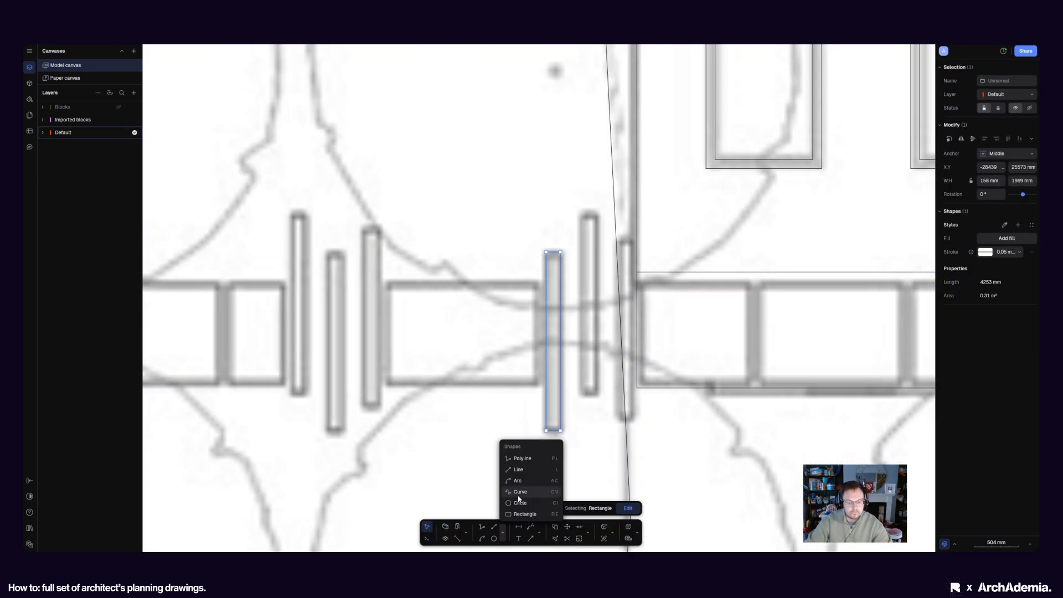
left_click(519, 497)
left_click(387, 284)
left_click(537, 387)
scroll(537, 386, "down", 2)
left_click(516, 393)
left_click_drag(564, 422, 518, 422)
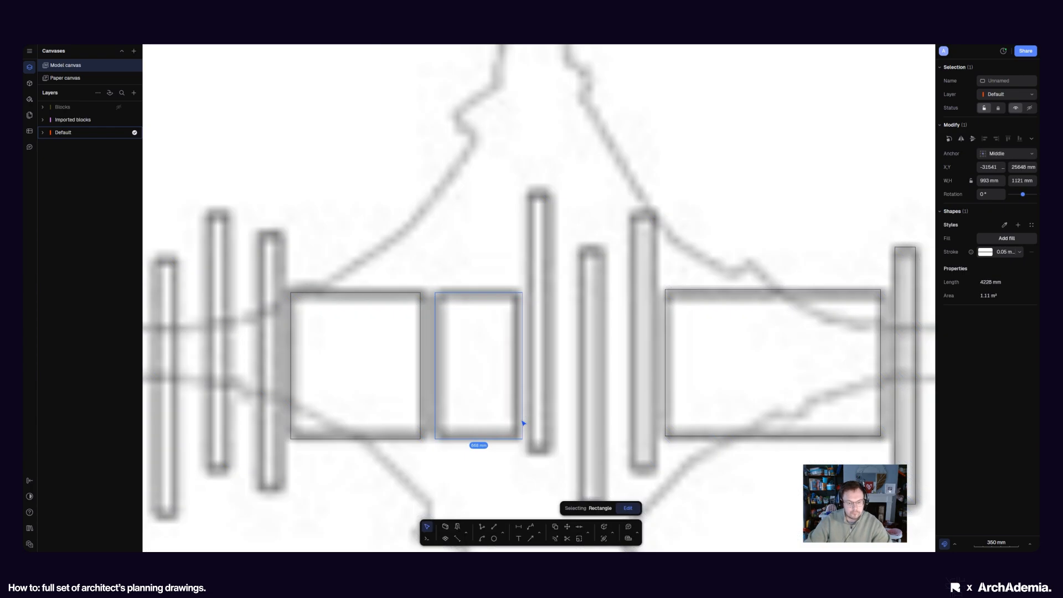
Step: Copy the narrow slat rectangle onto the other slats along the western path
middle_click_drag(775, 366, 432, 366)
left_click(559, 398)
left_click(681, 391)
scroll(419, 341, "down", 1)
left_click(419, 342)
left_click(445, 383)
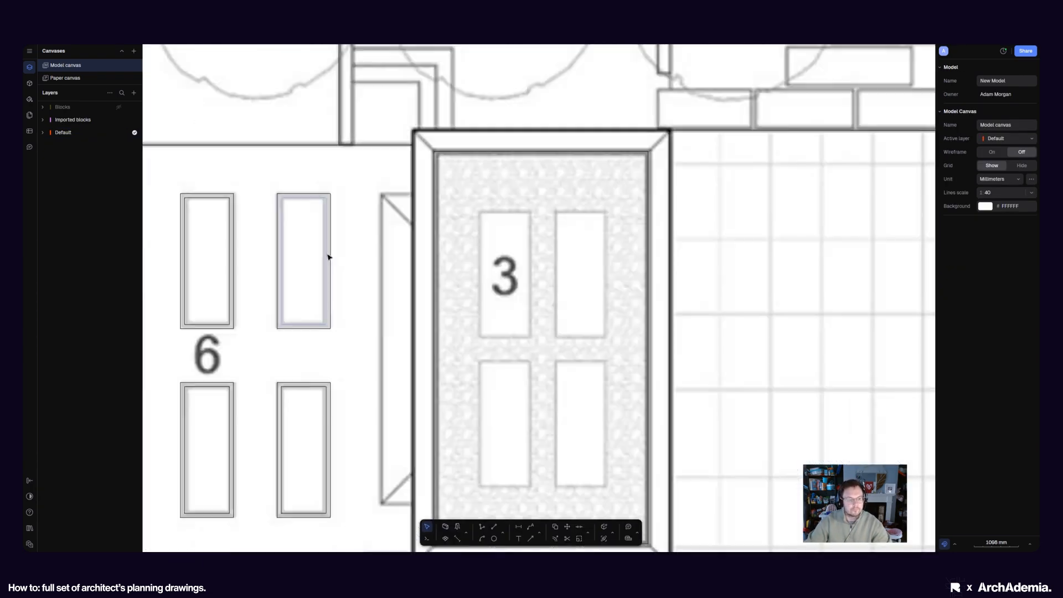
Step: Copy the double-outlined bed rectangles onto the four skylights of building 3, the guest house
left_click(481, 261)
scroll(517, 276, "up", 2)
left_click(510, 265, "shift")
scroll(510, 265, "down", 2)
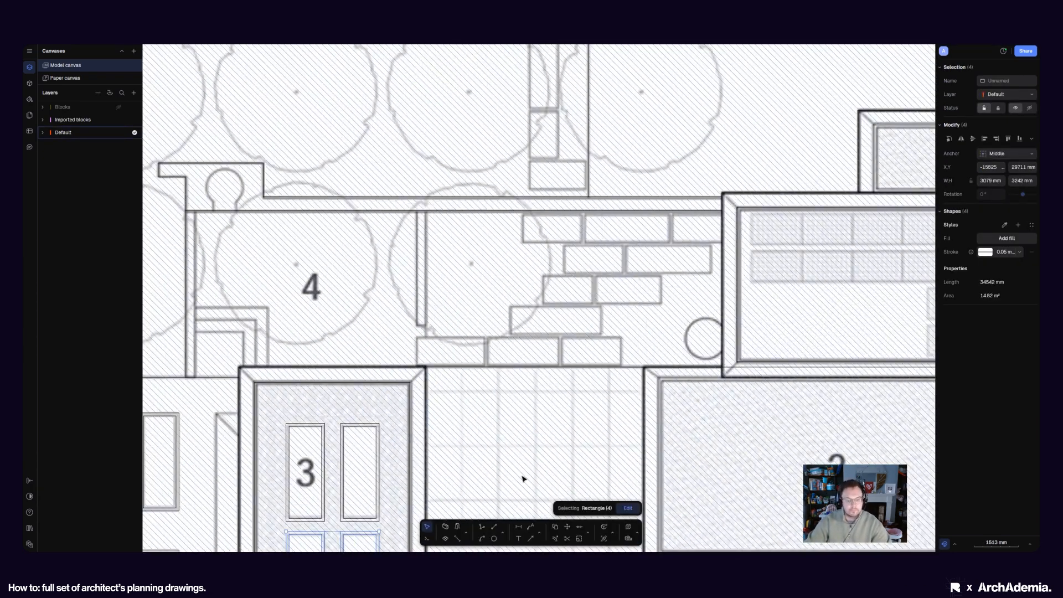
Step: Trace the short wall on the east side of area 4, the outdoor kitchen, with a polyline
key("r")
left_click(455, 218)
key("Escape")
key("p")
left_click(474, 408)
left_click(473, 355)
left_click(489, 355)
left_click(489, 139)
Step: Draw the inner face of the outdoor kitchen's west wall down to the vegetable garden boundary
middle_click_drag(292, 270, 520, 242)
left_click(346, 131)
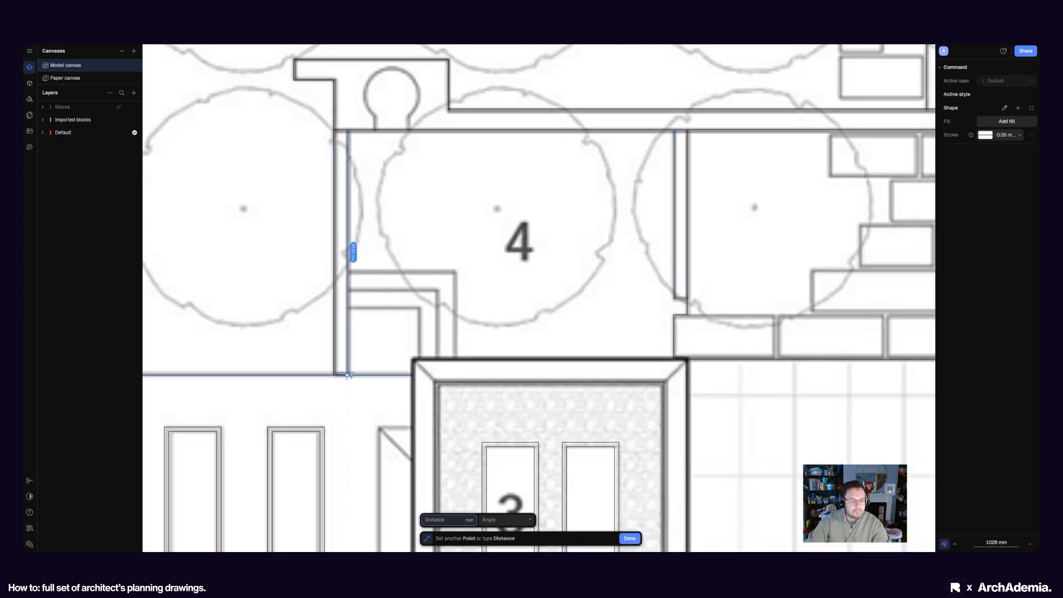
scroll(357, 306, "up", 2)
left_click(473, 392)
key("p")
key("Escape")
Step: Draw a step line near the auto court's southeast wall and copy it for the adjoining step
scroll(335, 313, "down", 6)
key("l")
scroll(500, 117, "up", 2)
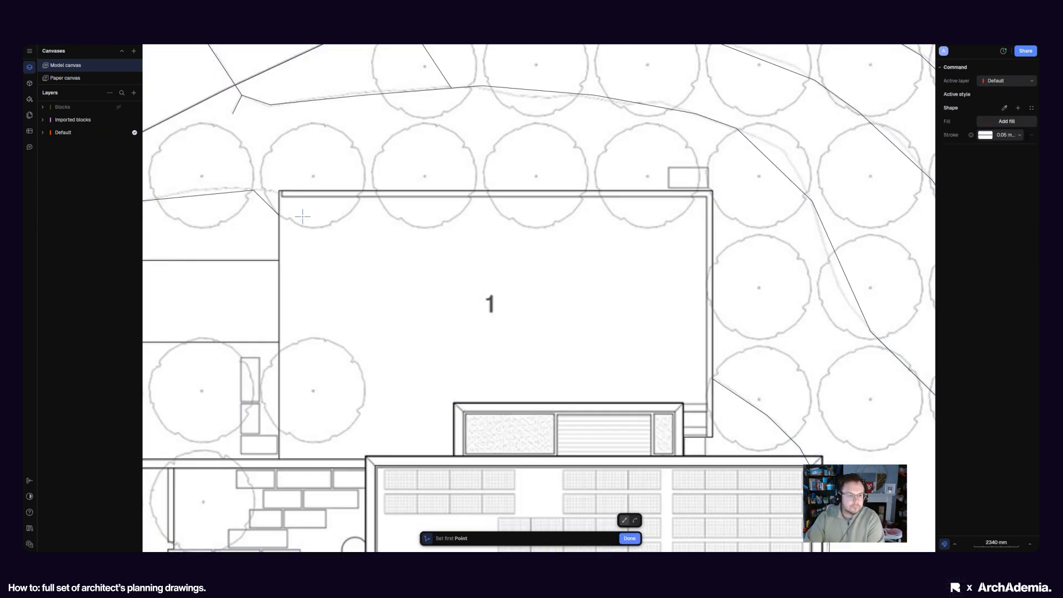
scroll(713, 448, "up", 6)
left_click(657, 325)
left_click(498, 324)
key("c")
left_click(562, 371)
left_click(562, 328)
key("Escape")
scroll(835, 157, "down", 5)
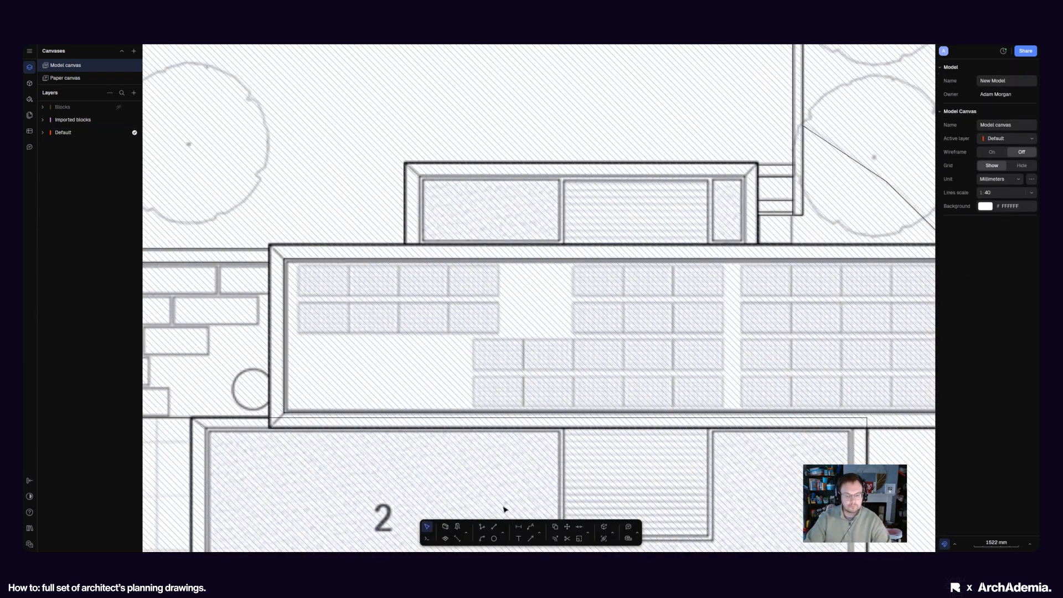
Step: Draw a solar panel row of about 6696 by 1051 mm on the main house roof, divided into four panels
scroll(299, 261, "up", 3)
key("r")
left_click(297, 267)
left_click(704, 331)
key("l")
left_click(402, 266)
left_click_drag(287, 259, 714, 339)
Step: Copy the four-panel row to the second western row and the rows of the eastern solar group
key("c")
middle_click_drag(709, 328, 664, 297)
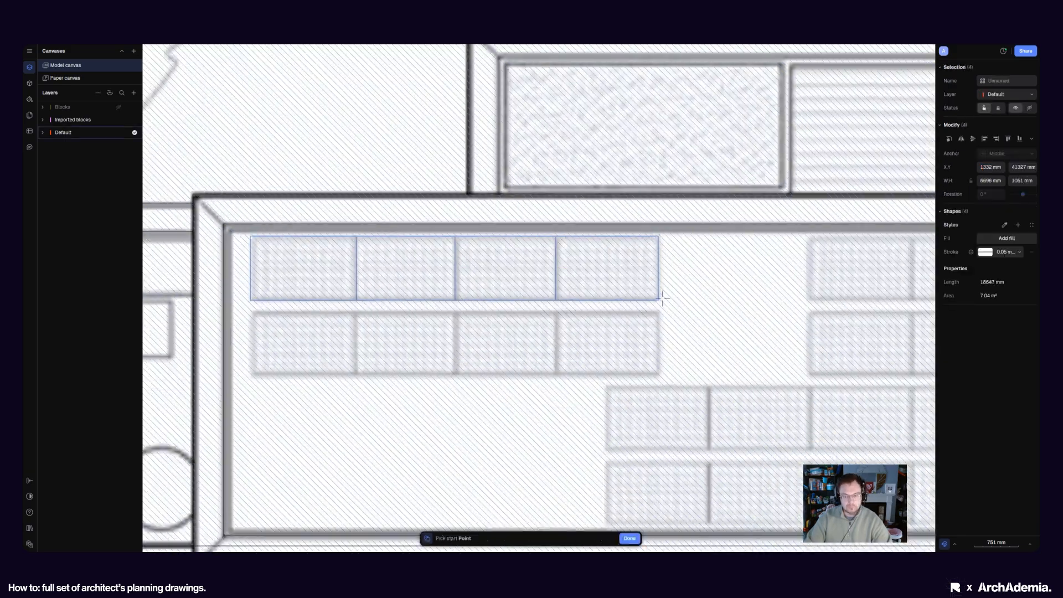
left_click(660, 299)
scroll(642, 354, "down", 6)
scroll(824, 390, "up", 5)
left_click(825, 328)
left_click(825, 264)
left_click(824, 199)
Step: Copy a three-panel row of about 5011 by 1051 mm into the two upper rows of the middle solar group
key("Escape")
left_click_drag(814, 225, 654, 260)
key("c")
left_click(907, 231)
left_click(640, 230)
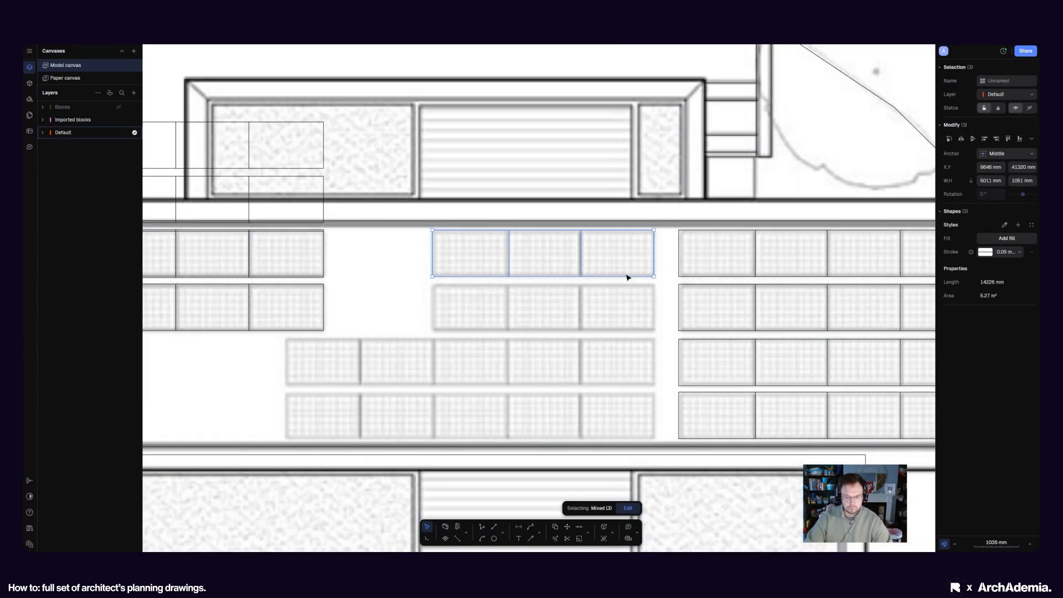
key("c")
scroll(637, 275, "down", 1)
left_click(654, 230)
left_click(655, 284)
Step: Extend the third row of the middle solar group westward to five panels and add its divider lines
left_click(431, 309)
left_click_drag(432, 308, 286, 308)
left_click(557, 307)
key("c")
left_click(557, 308)
left_click(483, 315)
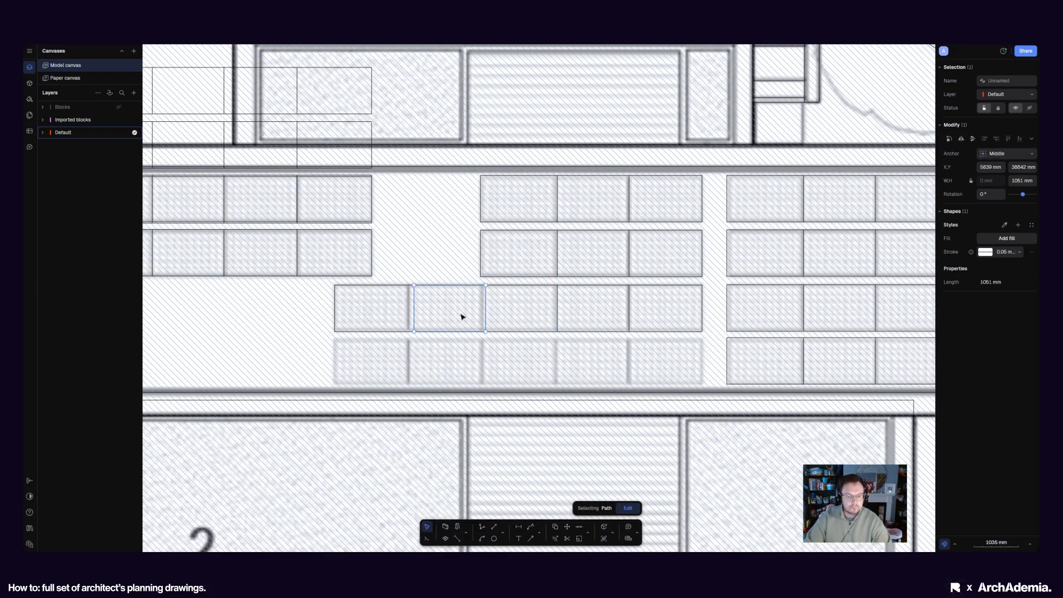
Step: Align the third row's divider with the reference and copy the five-panel row to the fourth row
scroll(435, 315, "up", 5)
left_click(570, 316)
scroll(604, 320, "down", 4)
double_click(588, 320)
left_click_drag(575, 352, 690, 315)
scroll(695, 368, "down", 4)
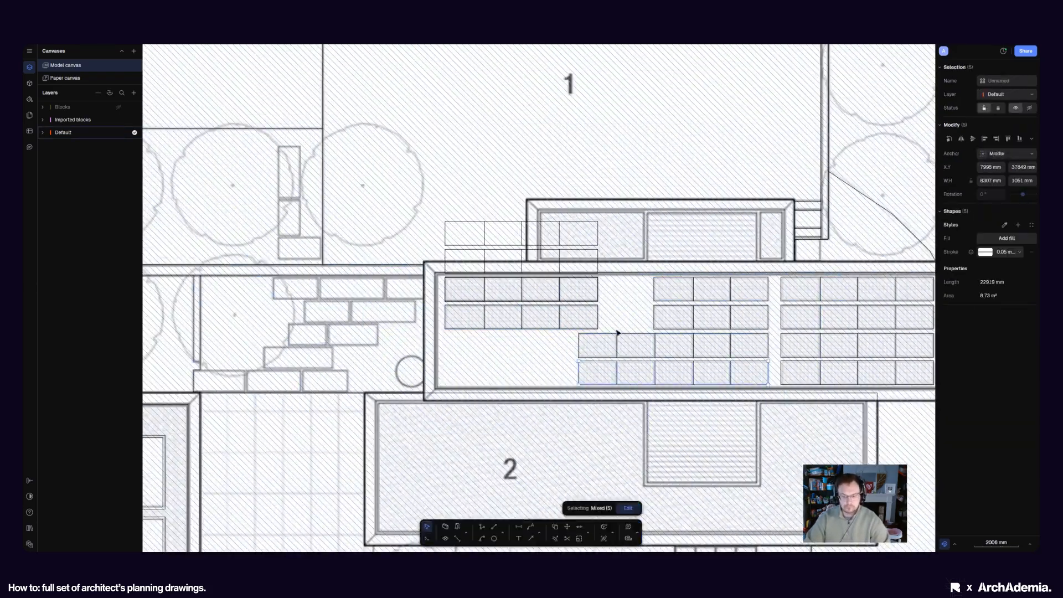
Step: Add a line to the main house's roof detail
scroll(616, 333, "up", 2)
key("l")
left_click(416, 387)
scroll(463, 342, "up", 2)
left_click(387, 224)
key("Escape")
scroll(678, 338, "down", 6)
Step: Move the reference image aside to check the traced linework and undo the move
scroll(529, 310, "down", 5)
left_click_drag(501, 234, 790, 254)
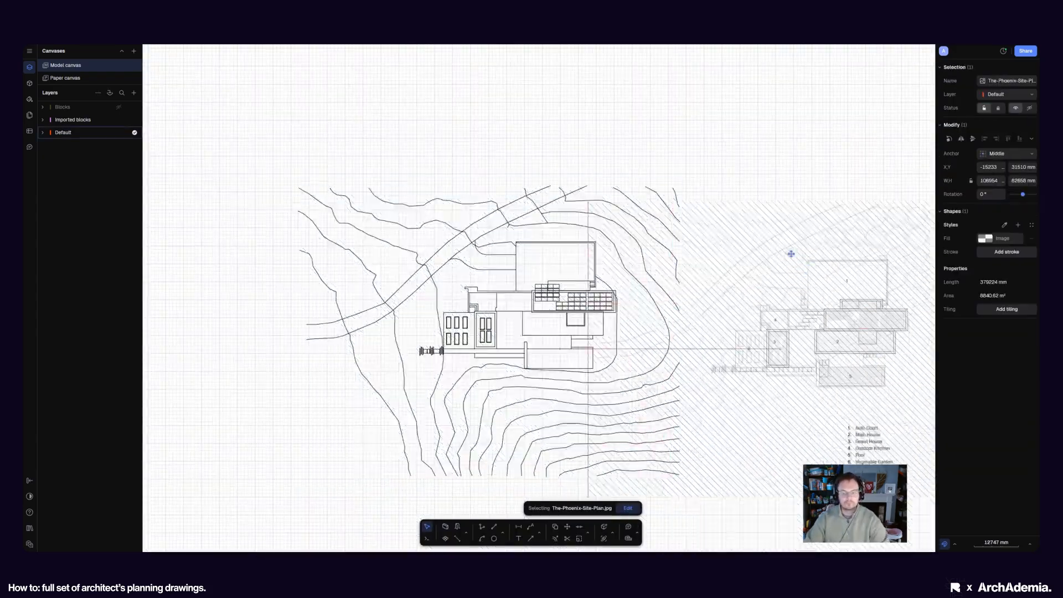
key("ctrl+z")
Step: Draw a rectangle of about 920 by 2228 mm over the northernmost paving stone west of the auto court
scroll(645, 408, "up", 1)
scroll(482, 221, "up", 12)
key("r")
left_click(381, 145)
left_click(440, 282)
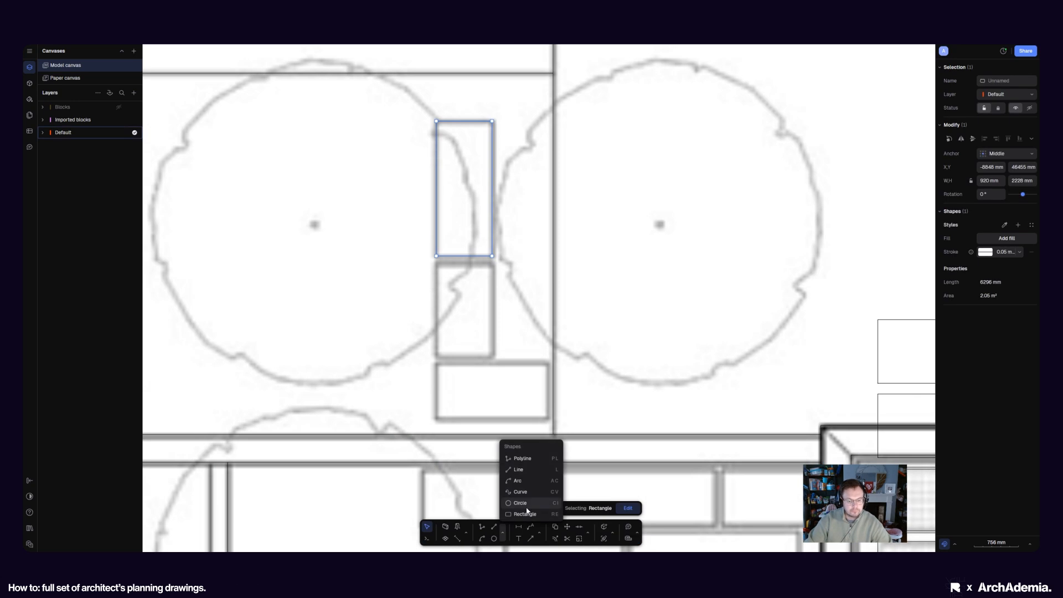
Step: Copy the paving rectangle onto the two stones south of it and resize the copies to match the reference
key("c")
left_click(465, 315)
scroll(465, 332, "up", 3)
left_click_drag(478, 382, 557, 382)
left_click_drag(478, 230, 478, 349)
left_click_drag(440, 141, 444, 178)
scroll(443, 180, "down", 10)
key("Escape")
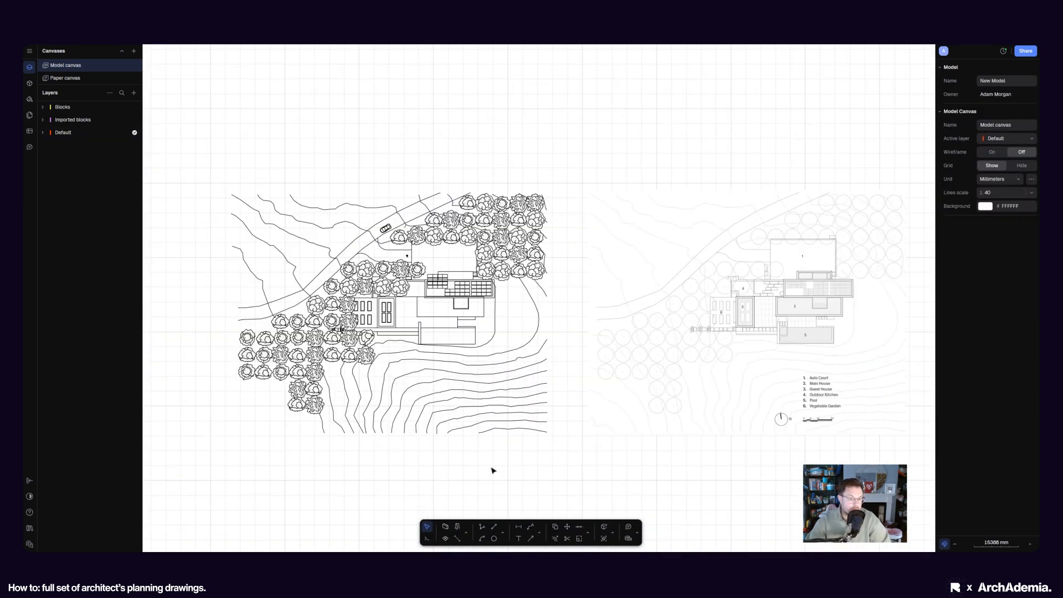
middle_click_drag(300, 290, 314, 299)
middle_click_drag(548, 475, 548, 466)
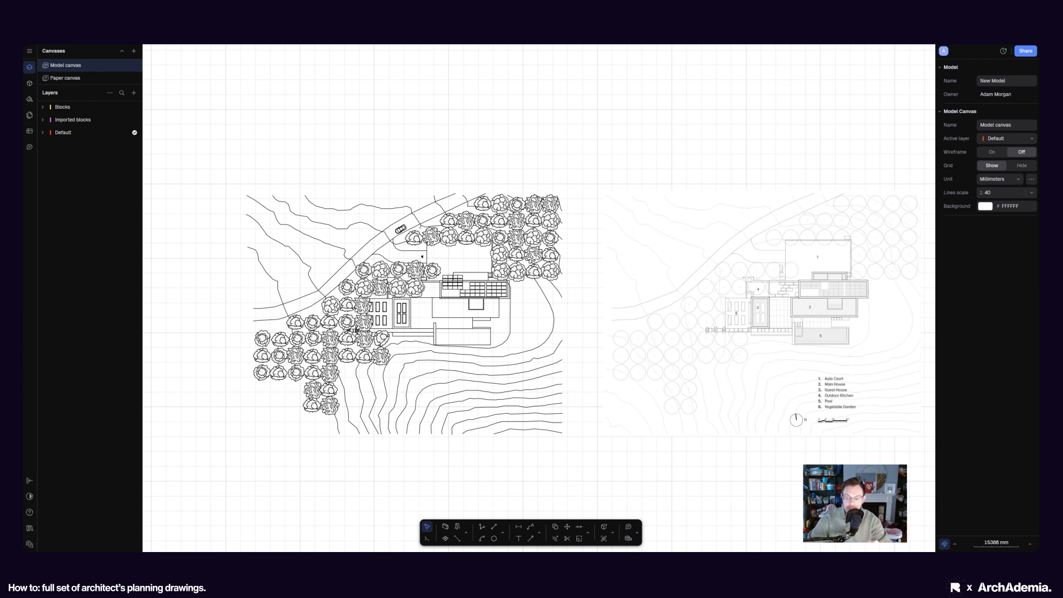
left_click(1008, 544)
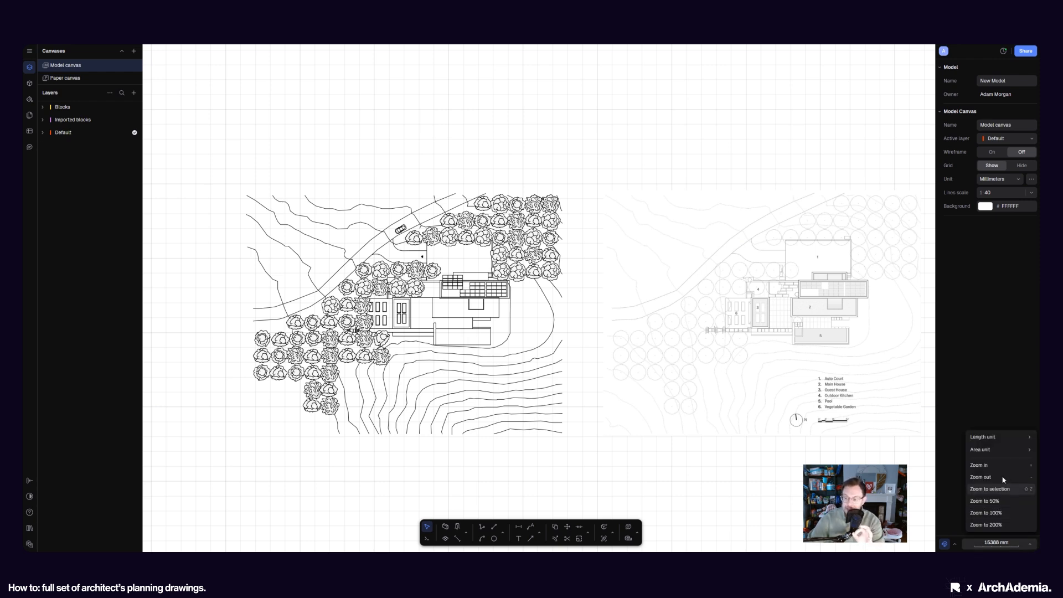
mouse_move(988, 442)
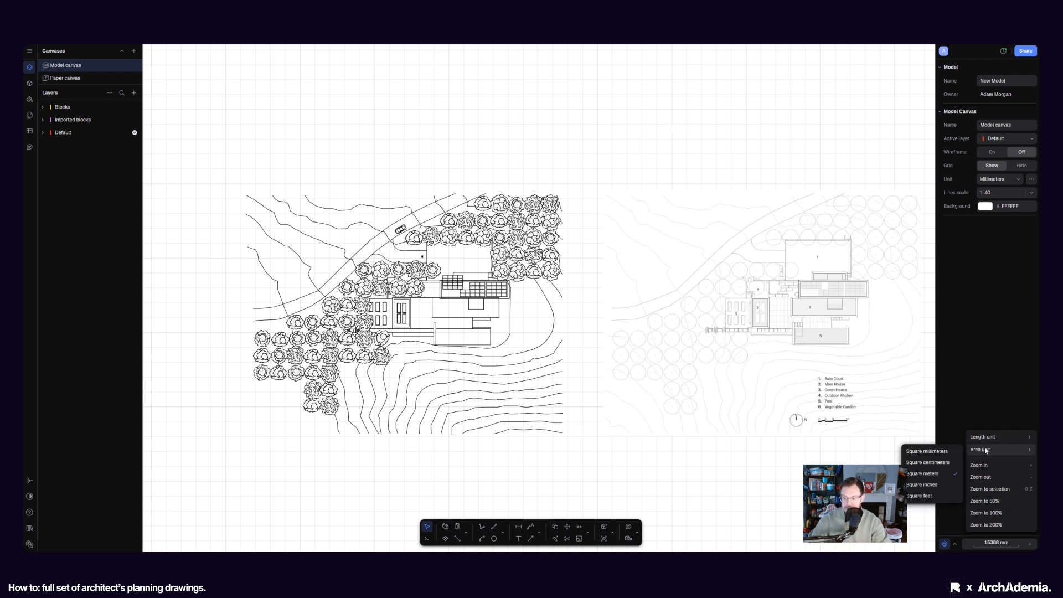
left_click(776, 479)
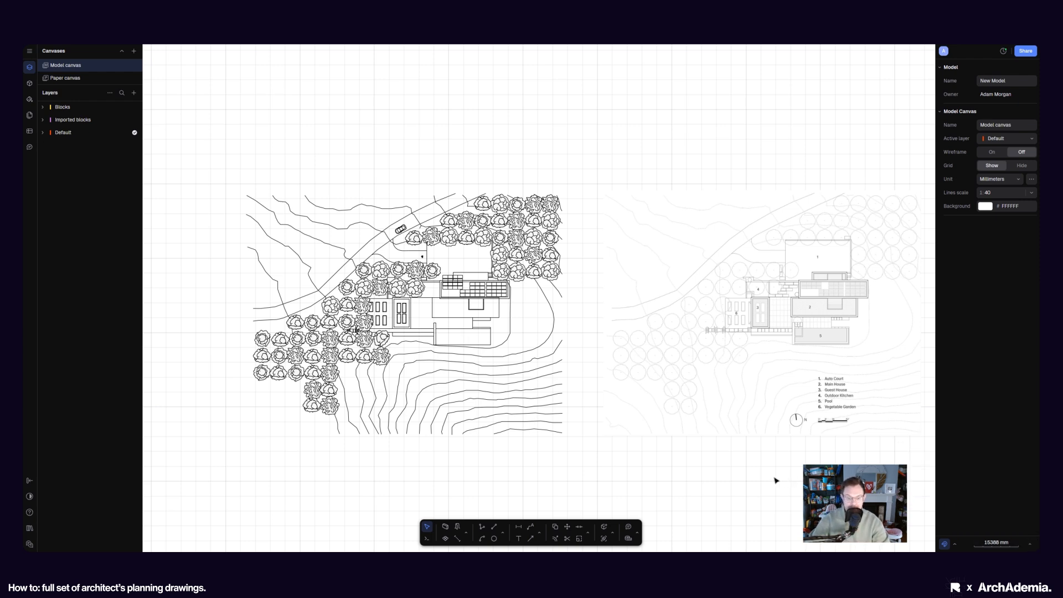
middle_click_drag(505, 465, 558, 469)
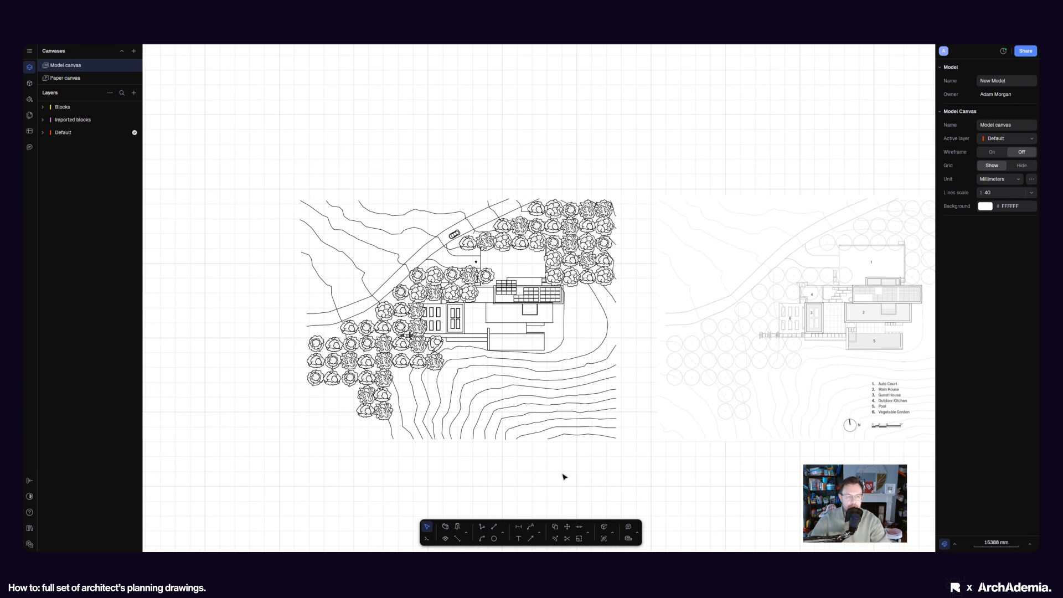
scroll(359, 309, "up", 5)
left_click(316, 291)
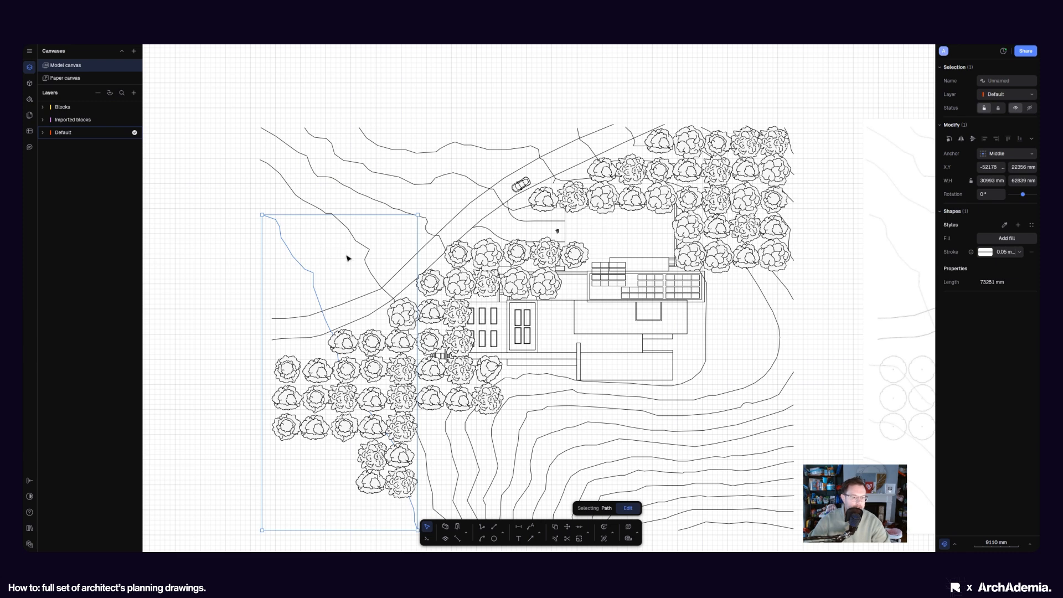
scroll(367, 288, "down", 3)
left_click(354, 156)
middle_click_drag(380, 147, 390, 152)
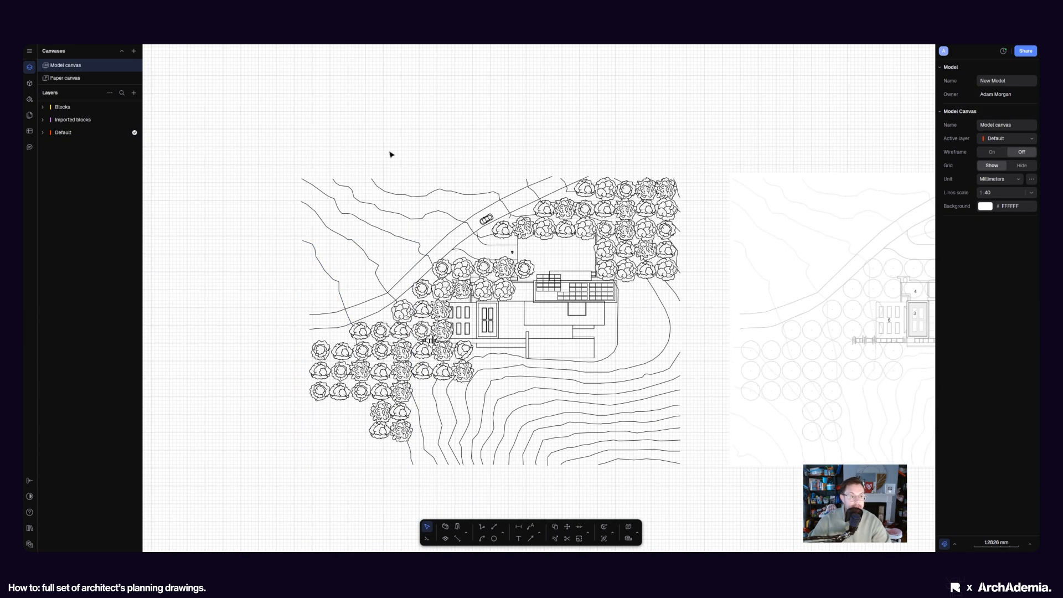
middle_click_drag(267, 212, 278, 214)
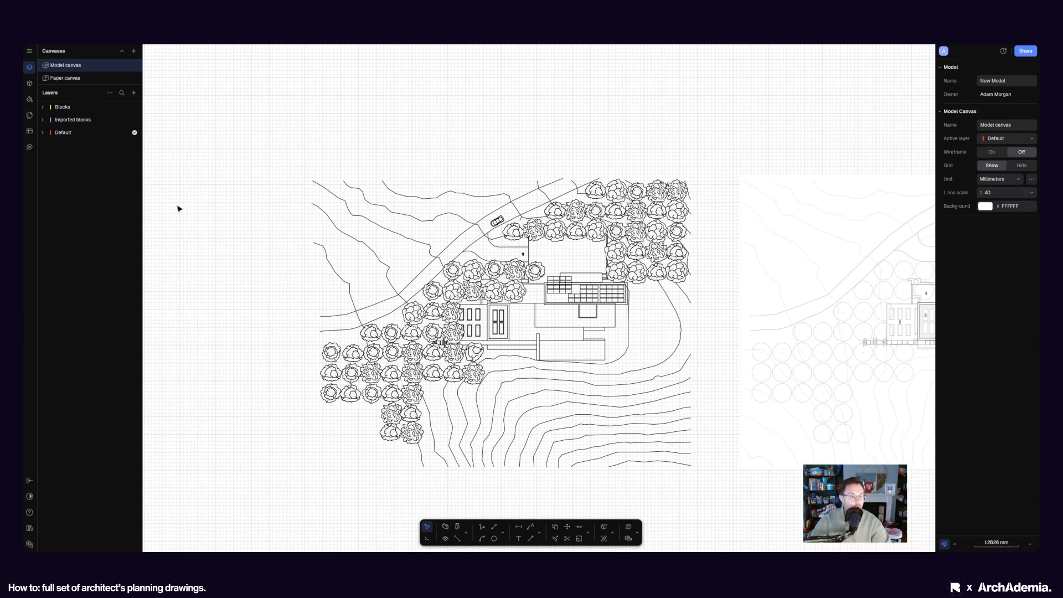
Step: Create a layer named Contours
left_click(133, 93)
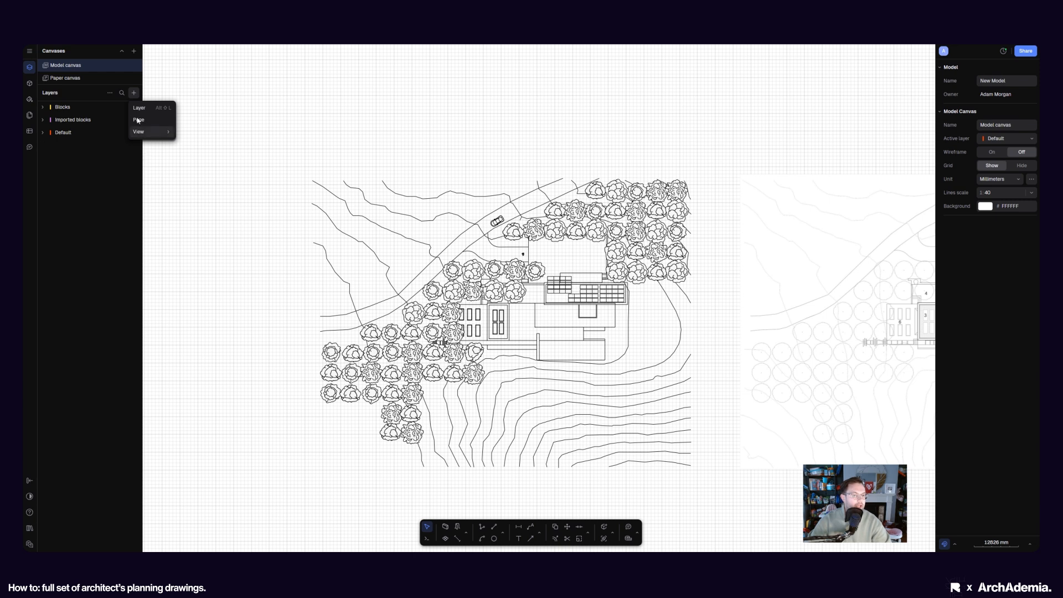
left_click(139, 108)
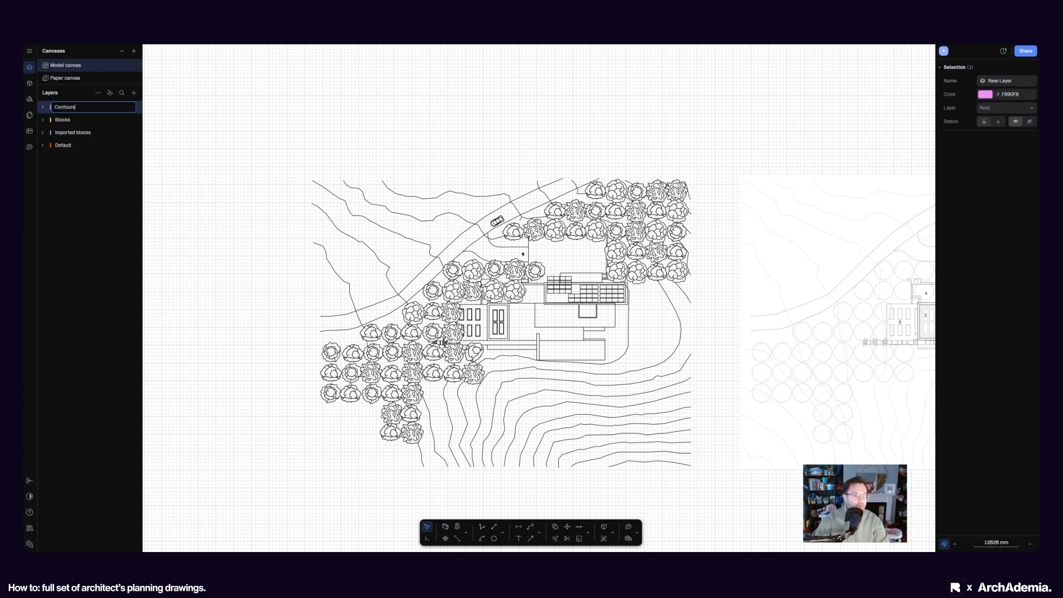
key("Return")
Step: Select all the traced contour lines across the site and move them to the Contours layer
left_click_drag(418, 142, 355, 257)
scroll(548, 193, "up", 5)
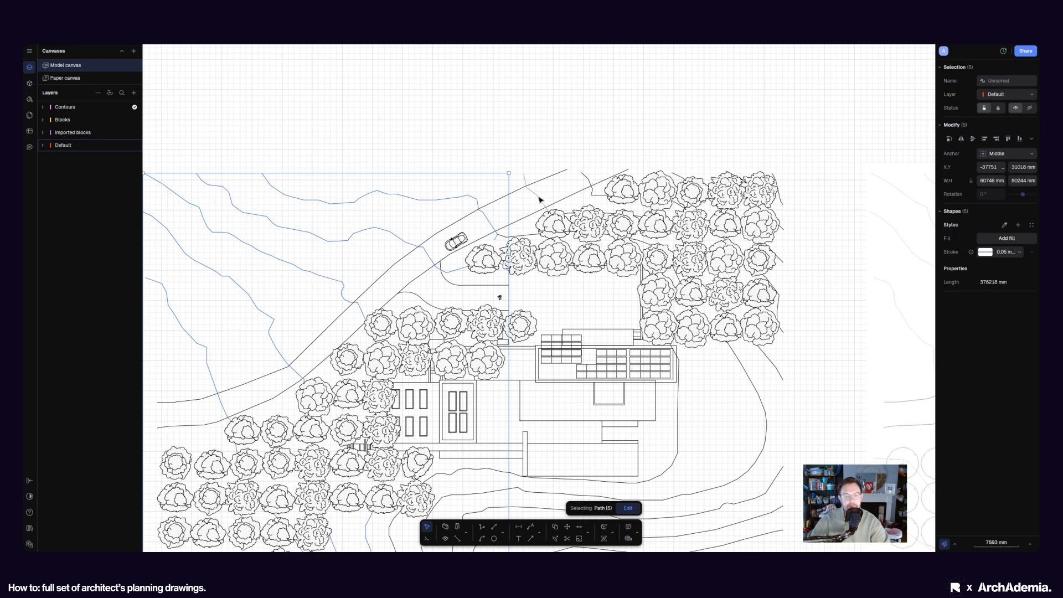
left_click(590, 182, "shift")
middle_click_drag(742, 367, 655, 273)
left_click(656, 273, "shift")
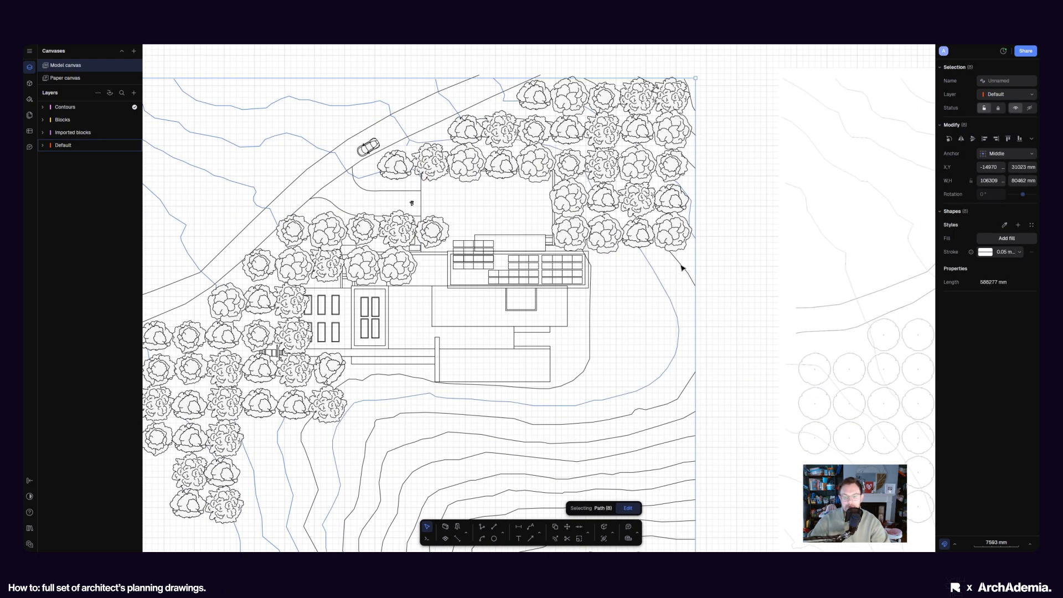
left_click(681, 266, "shift")
scroll(686, 198, "up", 5)
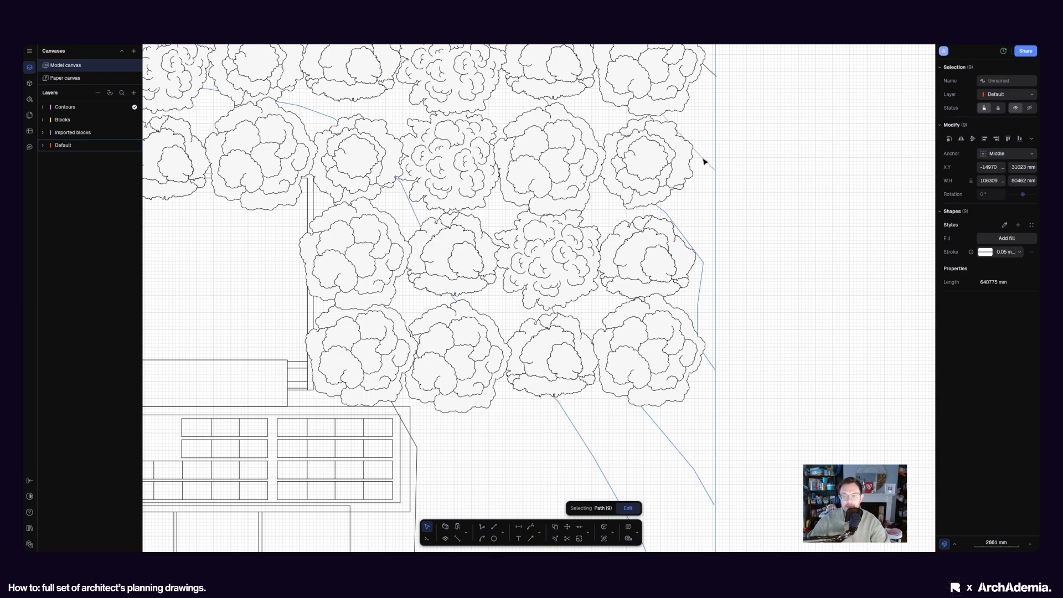
middle_click_drag(717, 115, 681, 152)
left_click(653, 167, "shift")
scroll(672, 126, "down", 5)
middle_click_drag(646, 459, 615, 412)
left_click(610, 422, "shift")
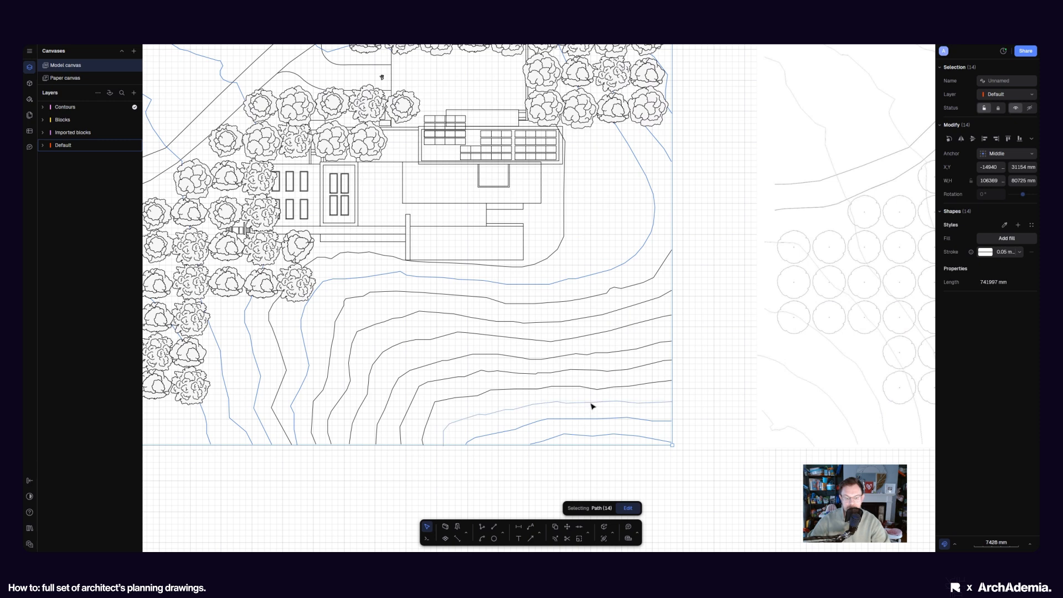
left_click(588, 403, "shift")
left_click(570, 382, "shift")
left_click(552, 369, "shift")
left_click(543, 356, "shift")
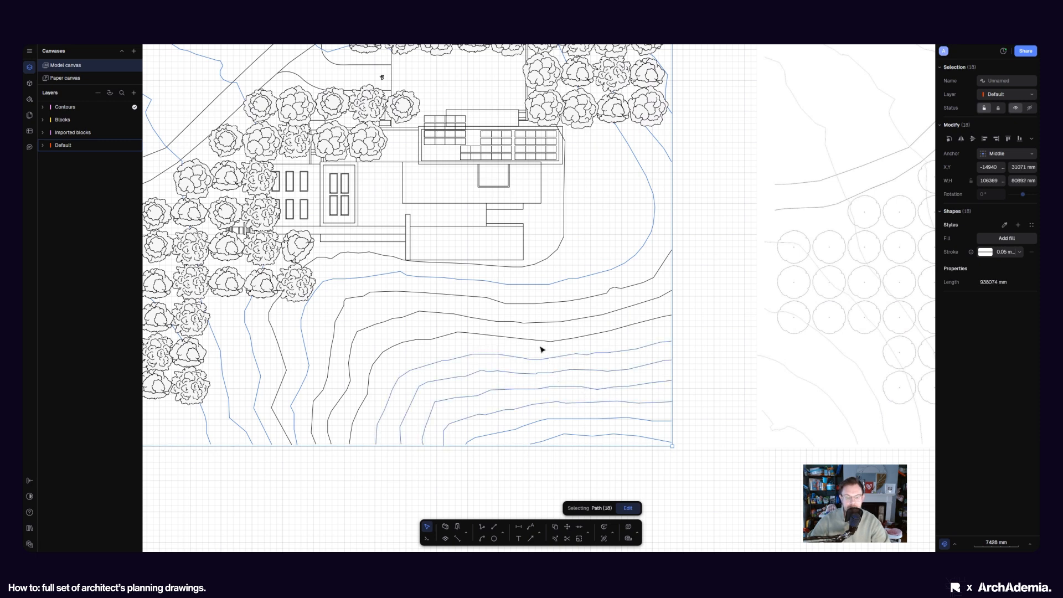
left_click(537, 339, "shift")
left_click(527, 322, "shift")
left_click(523, 305, "shift")
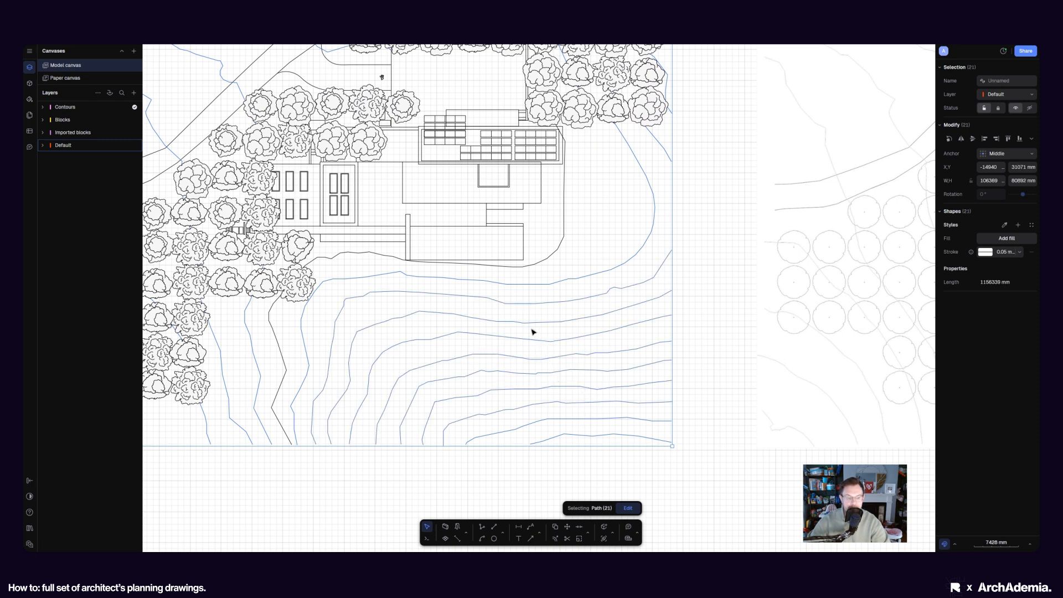
left_click(283, 341, "shift")
scroll(617, 391, "down", 5)
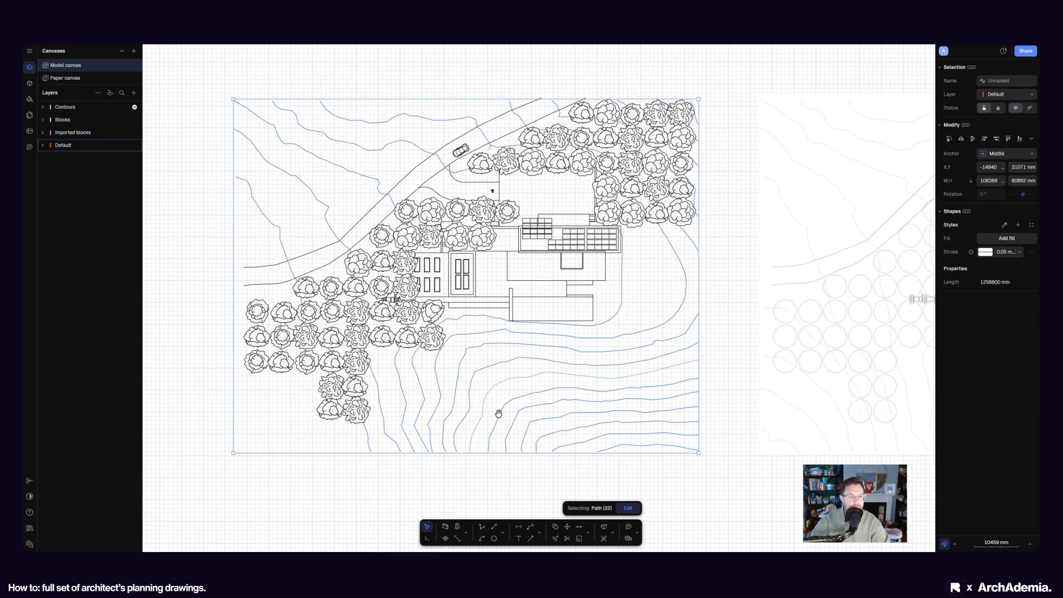
left_click(1020, 96)
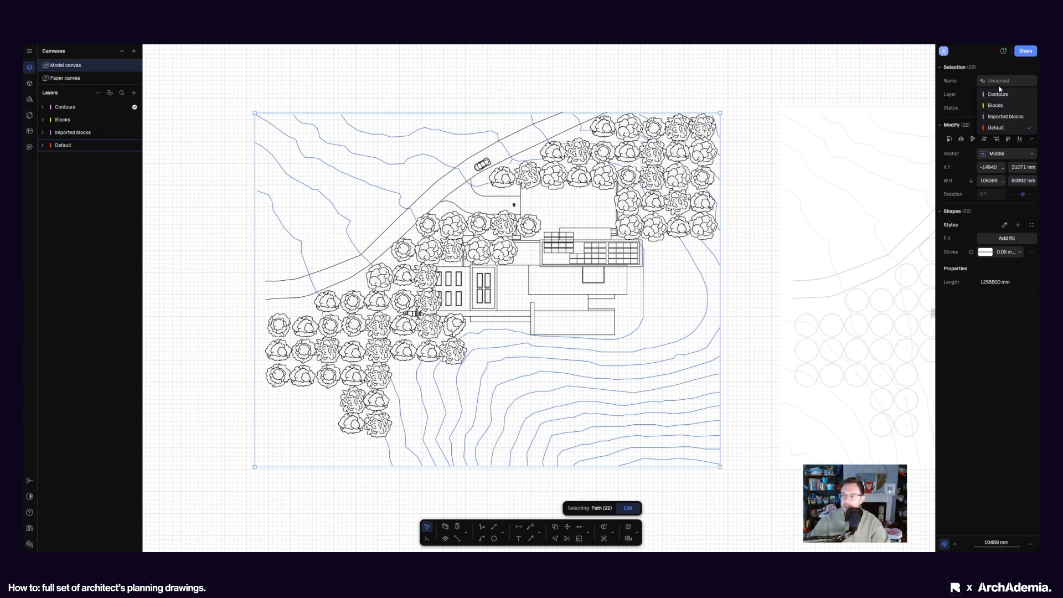
left_click(995, 96)
left_click(692, 86)
Step: Move the Contours layer below the Blocks layer in the layer order
scroll(684, 110, "up", 5)
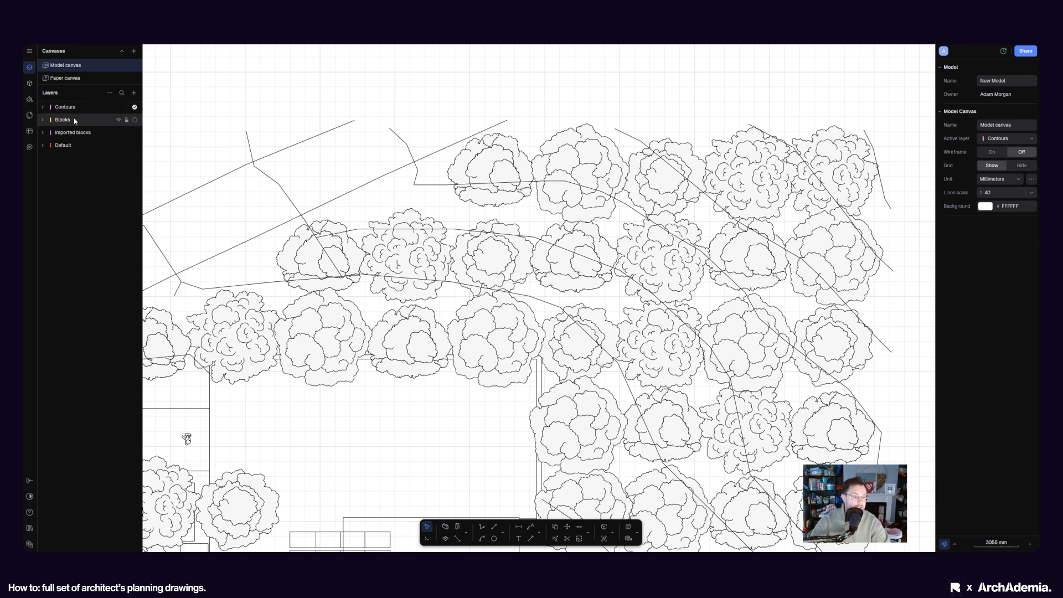
left_click_drag(65, 106, 70, 132)
scroll(609, 150, "down", 4)
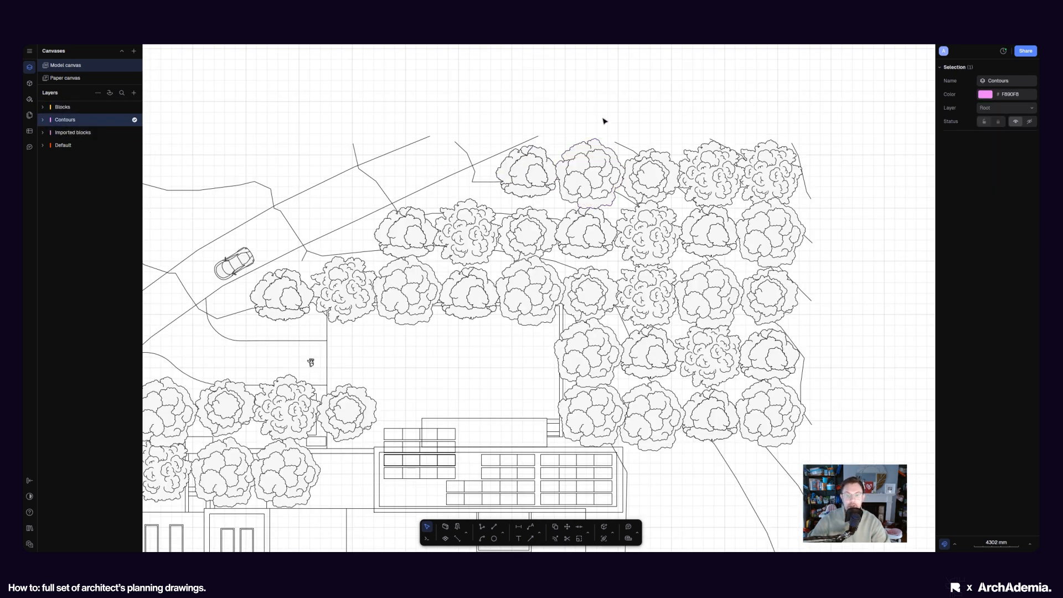
left_click(603, 118)
scroll(603, 119, "down", 2)
scroll(388, 105, "down", 3)
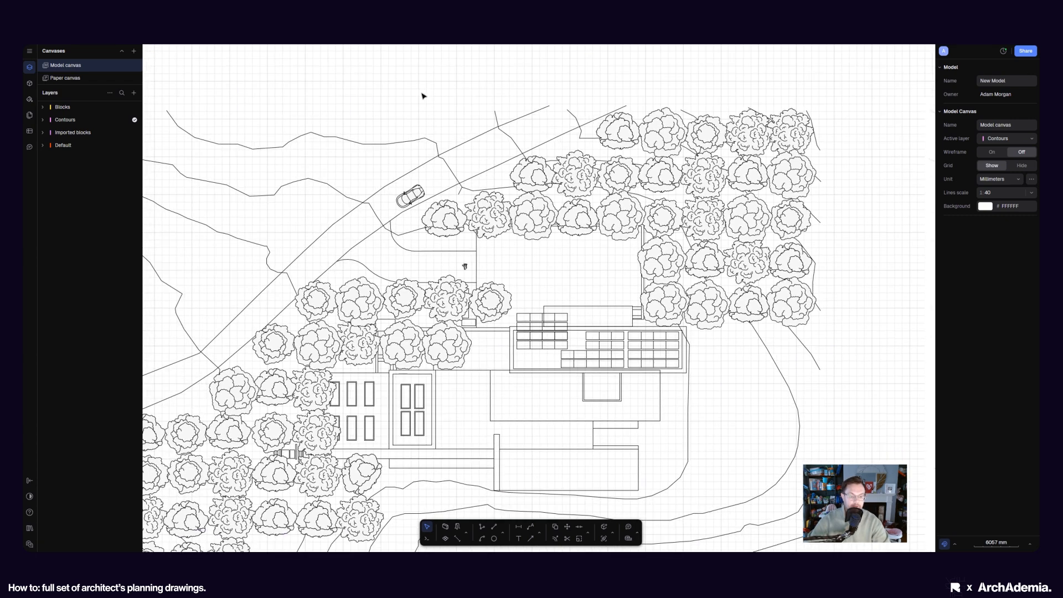
scroll(550, 326, "up", 2)
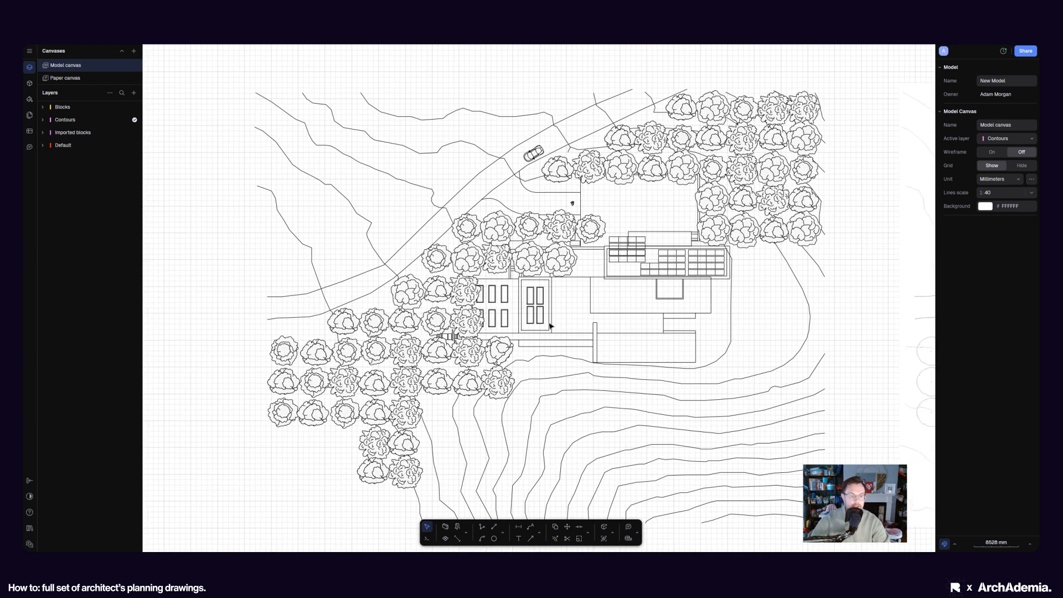
left_click(275, 195)
right_click(275, 196)
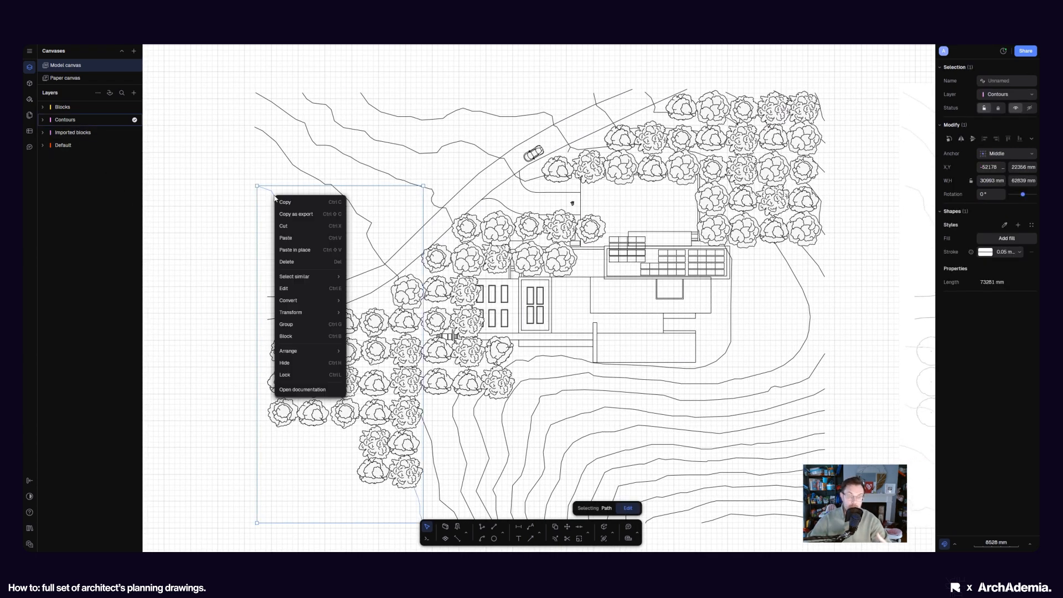
left_click(230, 206)
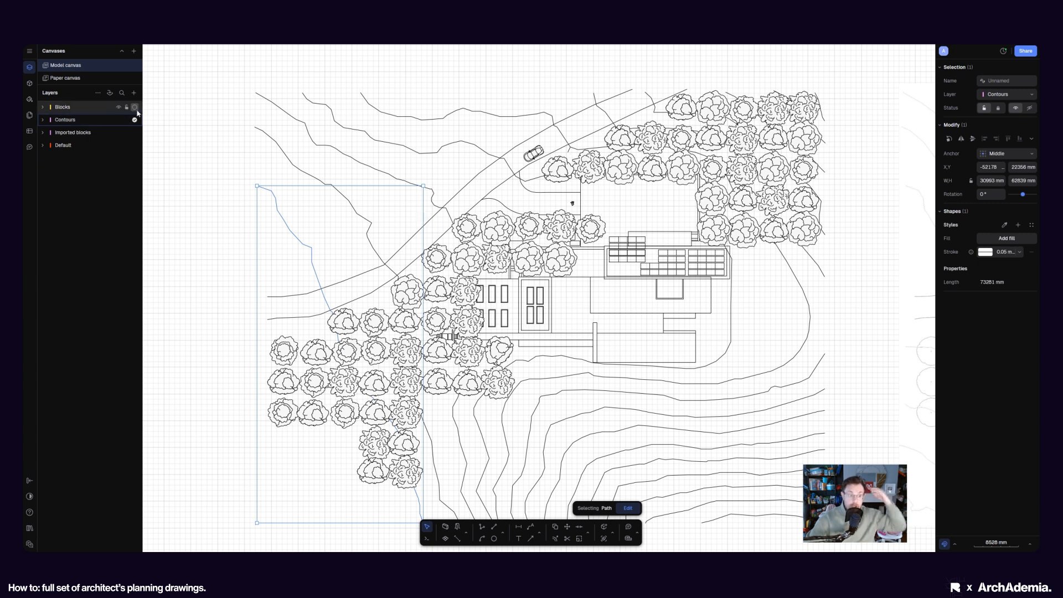
Step: Make Blocks the active layer and switch the Contours layer's visibility off and on again
left_click(120, 121)
left_click(118, 120)
left_click(118, 120)
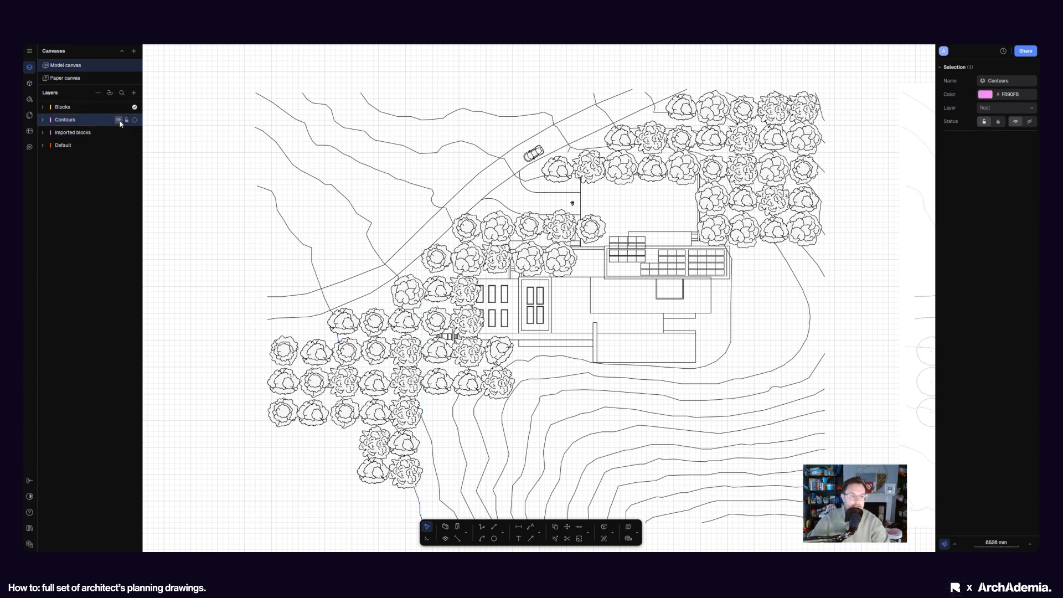
left_click(205, 210)
Step: Select everything on the Contours layer by picking one contour's same-layer objects and set their stroke colour to grey A8A8A8
right_click(279, 204)
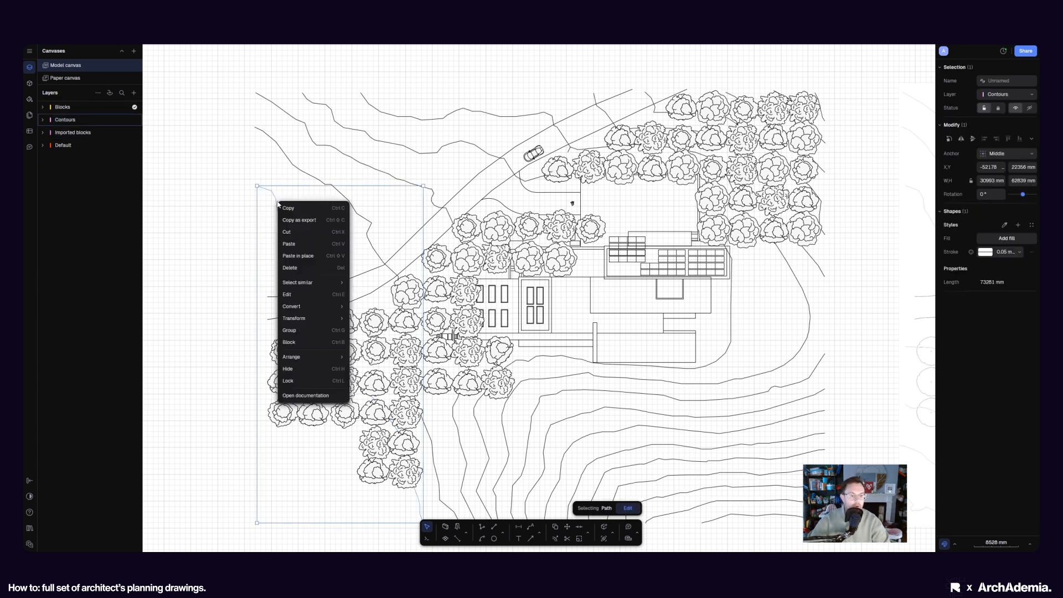
mouse_move(320, 287)
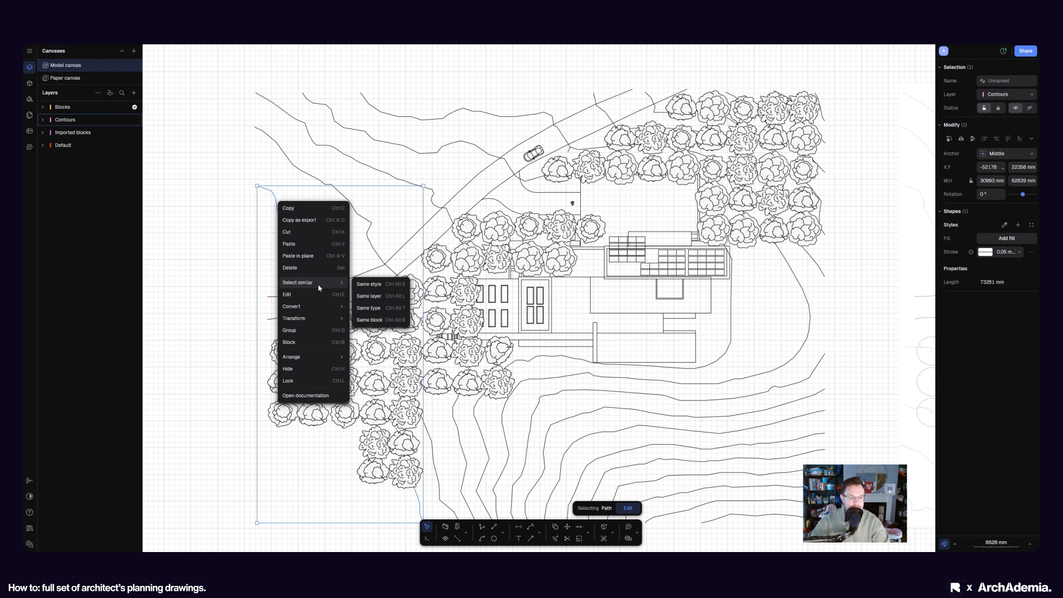
left_click(370, 296)
scroll(217, 327, "down", 3)
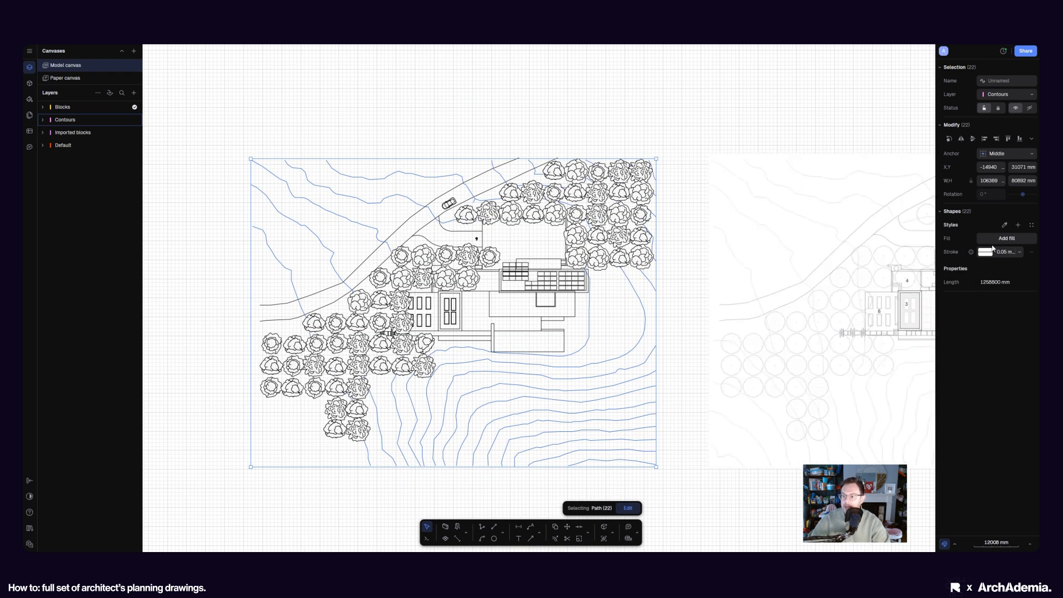
scroll(380, 320, "up", 3)
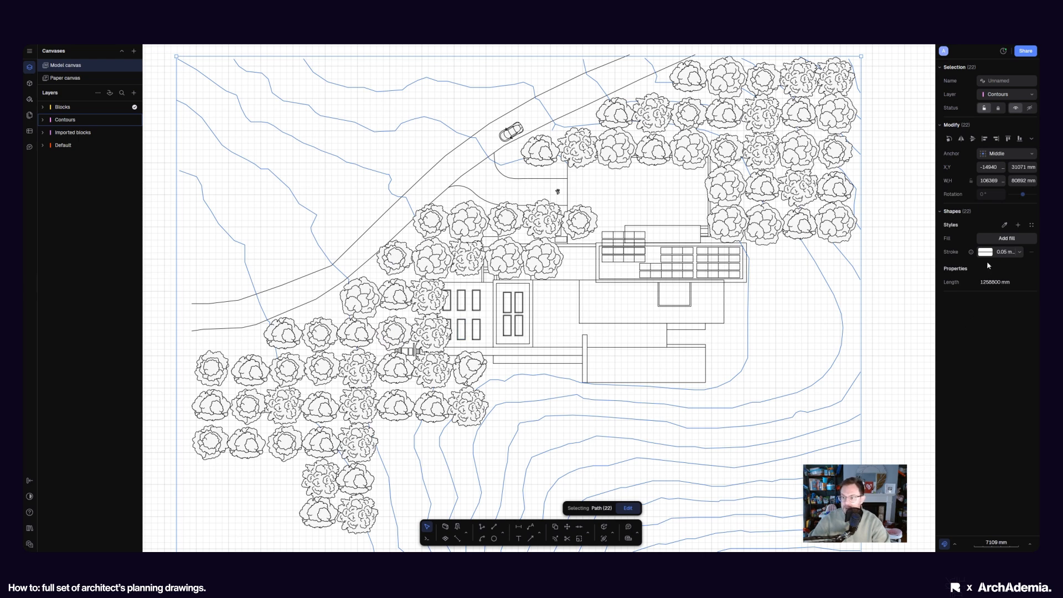
left_click(985, 252)
mouse_move(841, 301)
left_mouse_down()
mouse_move(837, 268)
mouse_move(831, 286)
left_mouse_up()
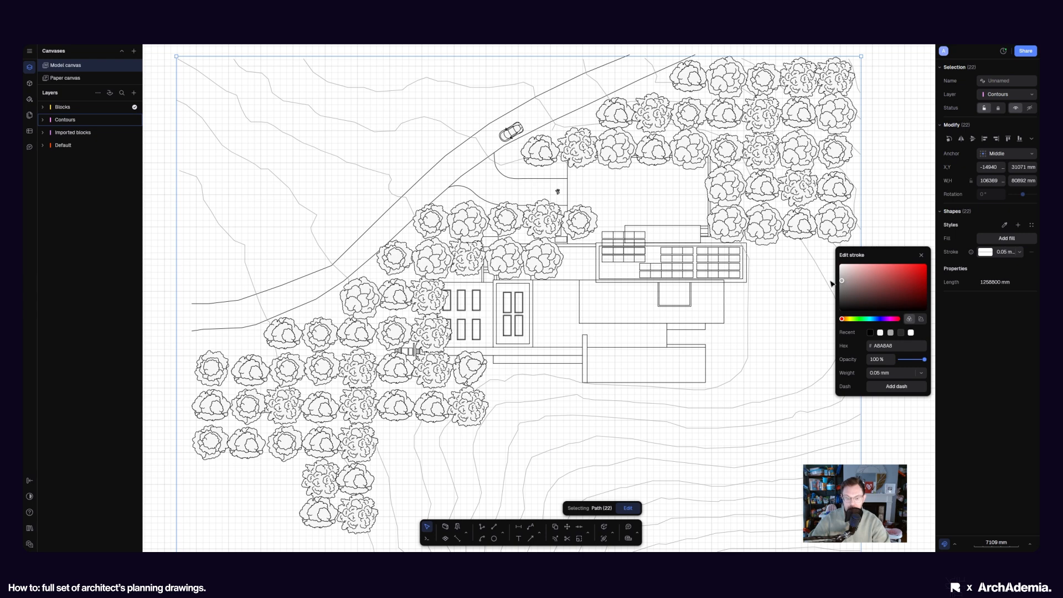
left_click(762, 304)
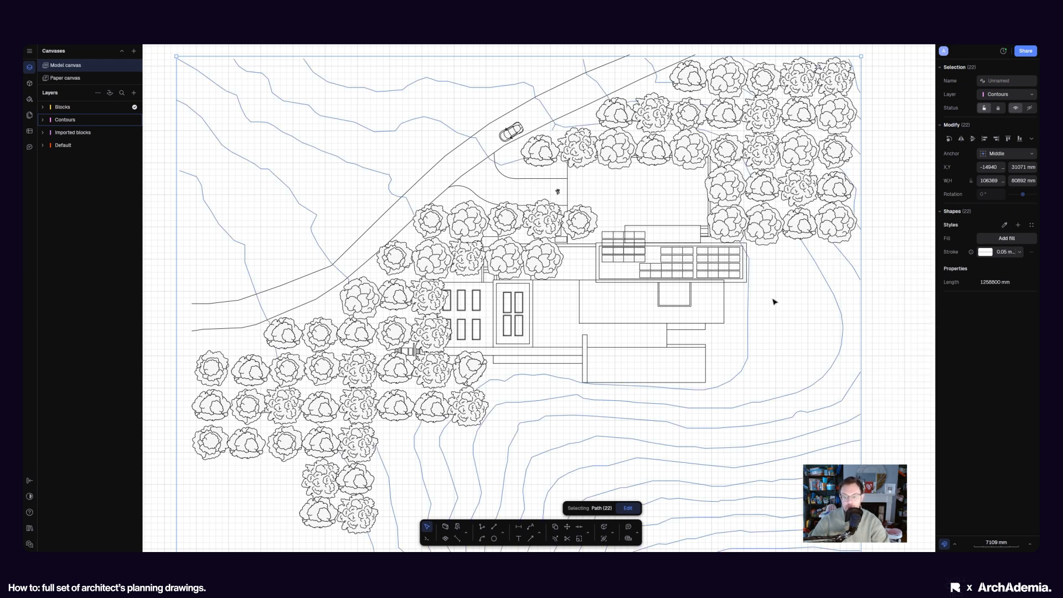
scroll(789, 318, "down", 3)
left_click(873, 323)
Step: Compare the drawing with the reference plan and examine the reference's numbered legend, north arrow and scale bar
middle_click_drag(872, 323, 793, 311)
scroll(807, 314, "down", 3)
scroll(735, 315, "up", 3)
middle_click_drag(718, 296, 697, 300)
scroll(722, 287, "down", 2)
scroll(624, 327, "down", 2)
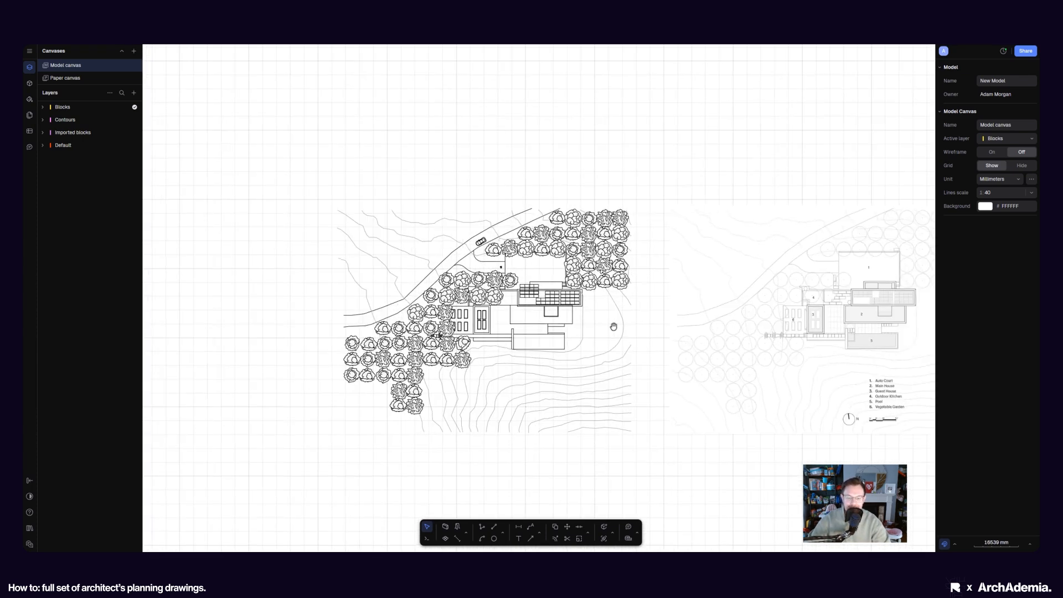
scroll(620, 355, "up", 3)
middle_click_drag(640, 355, 600, 342)
scroll(600, 342, "down", 3)
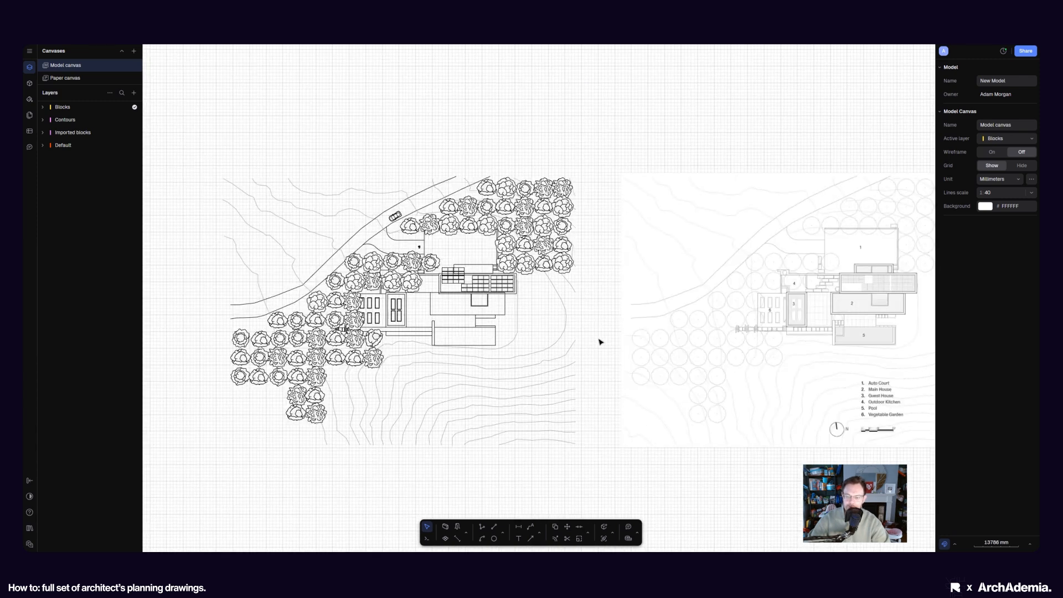
middle_click_drag(761, 346, 655, 342)
scroll(791, 485, "up", 4)
middle_click_drag(792, 485, 734, 491)
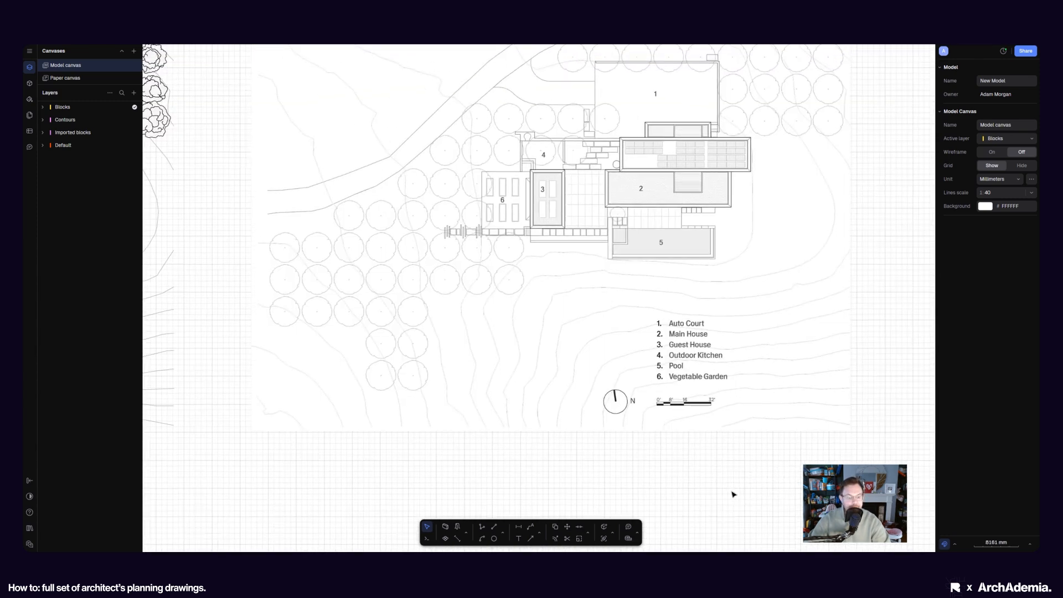
middle_click_drag(638, 465, 626, 476)
scroll(697, 401, "up", 3)
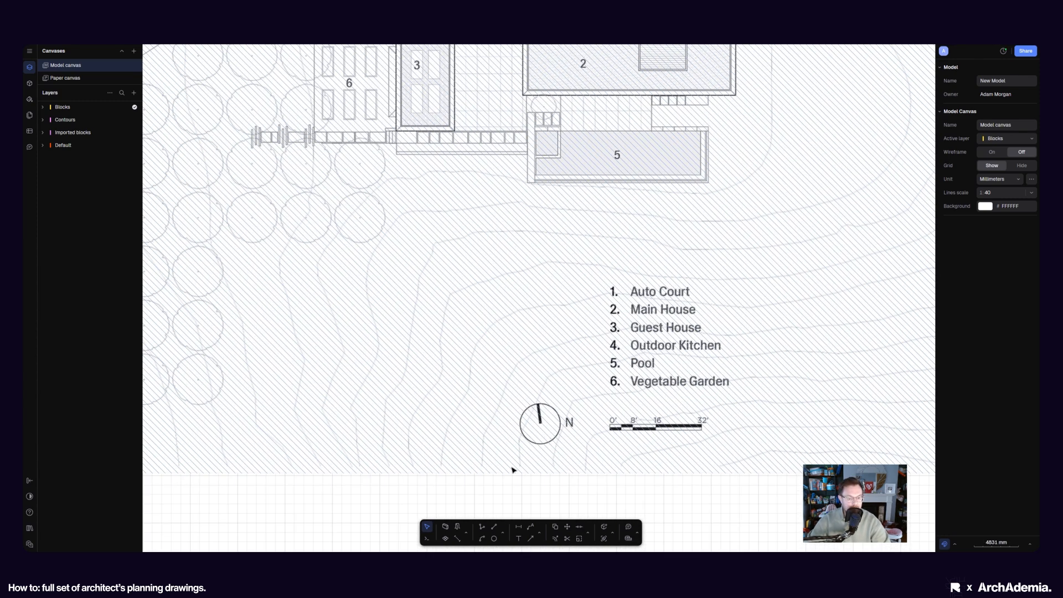
Step: Place a text beside the reference legend with "1. Auto Court" as its first line
left_click(540, 535)
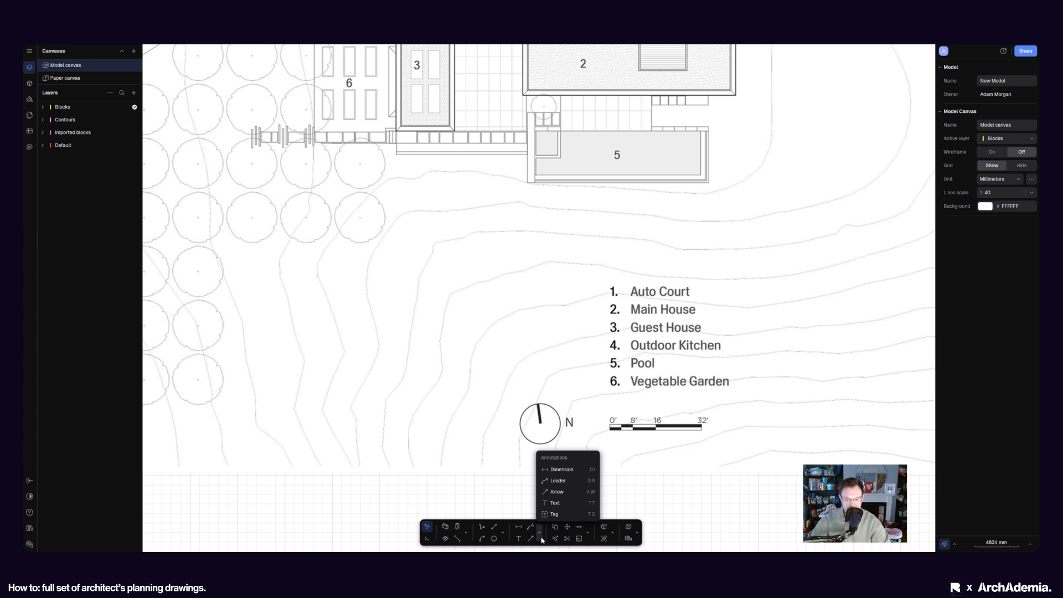
left_click(555, 502)
middle_click_drag(612, 371, 477, 376)
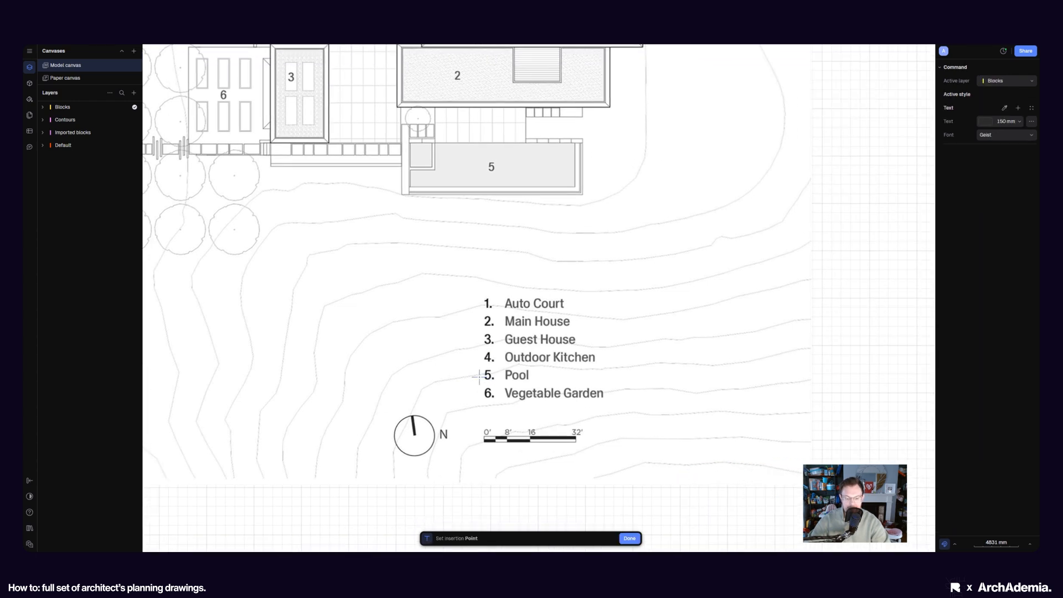
scroll(472, 375, "down", 2)
scroll(564, 340, "up", 3)
left_click(543, 317)
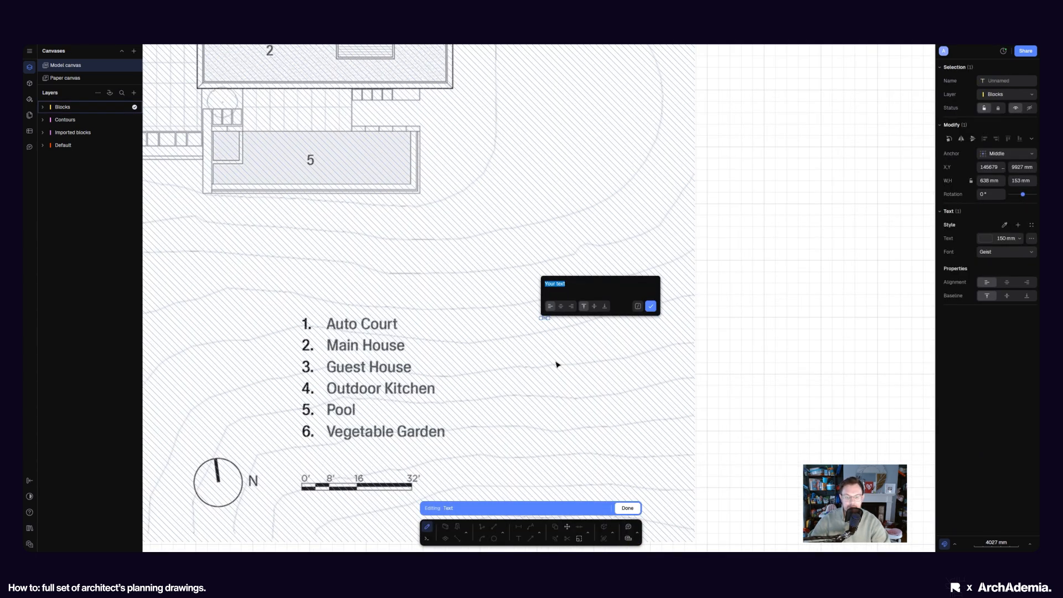
type("1")
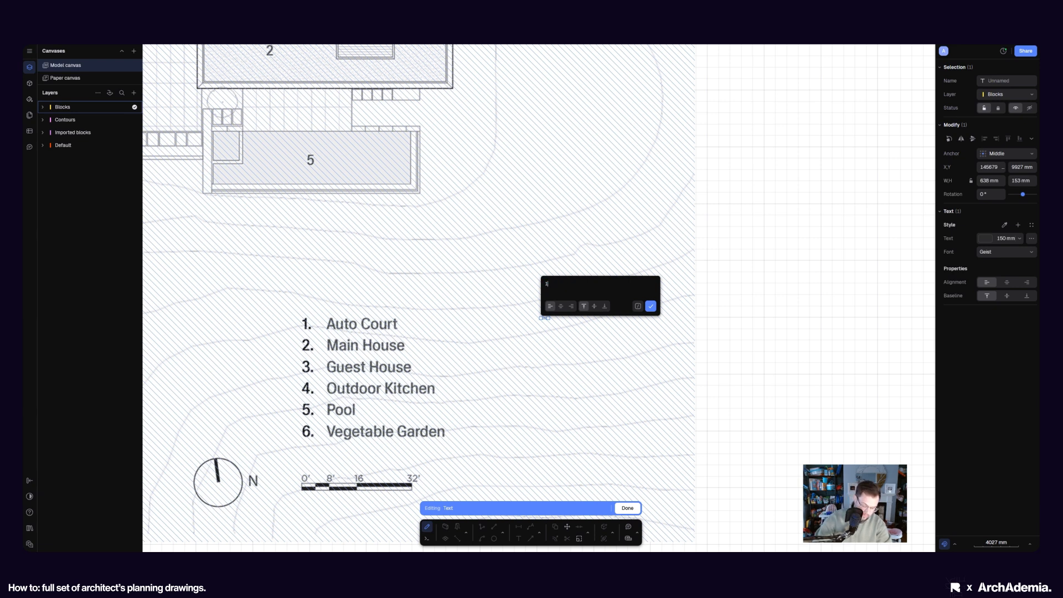
type(". Auto C")
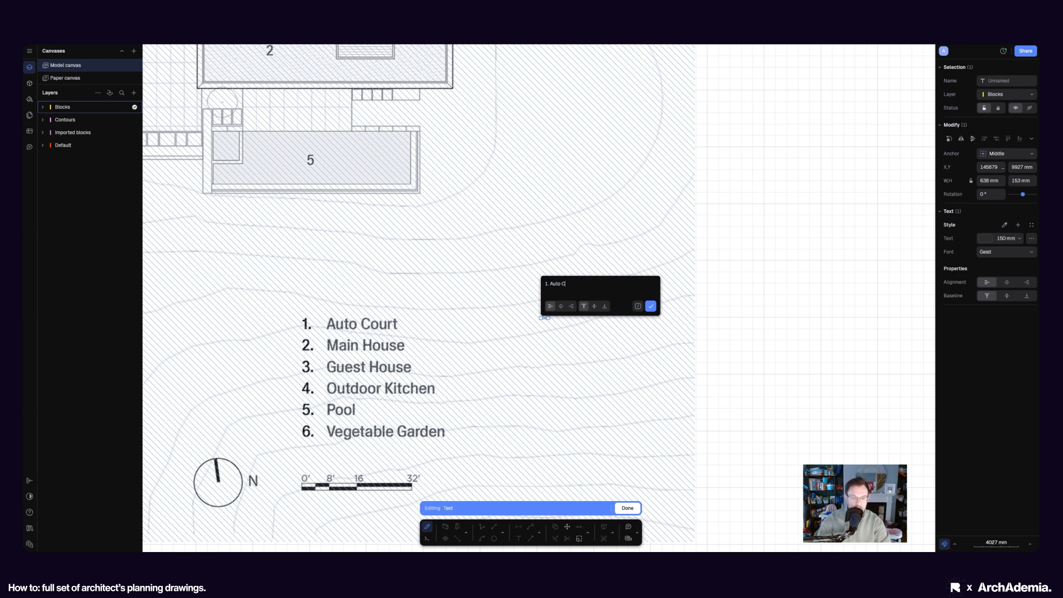
type("ourt")
key("Return")
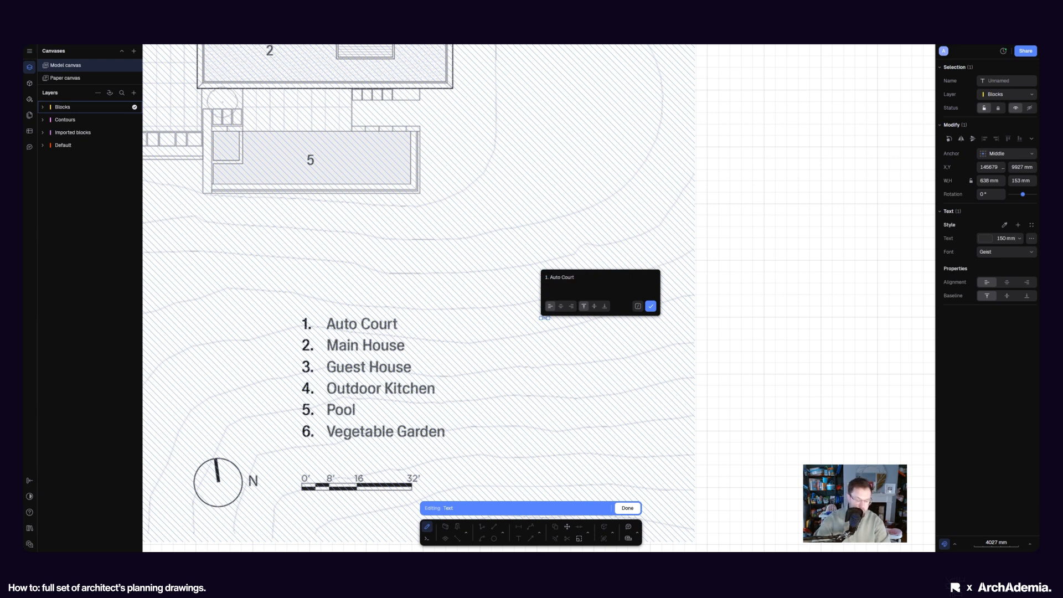
Step: Complete the legend text with the lines "2. Main house", "3. Guest House", "4. Outdoor Kitchen", "5. Pool" and "6. Vegetable Garden"
type("2. Main h")
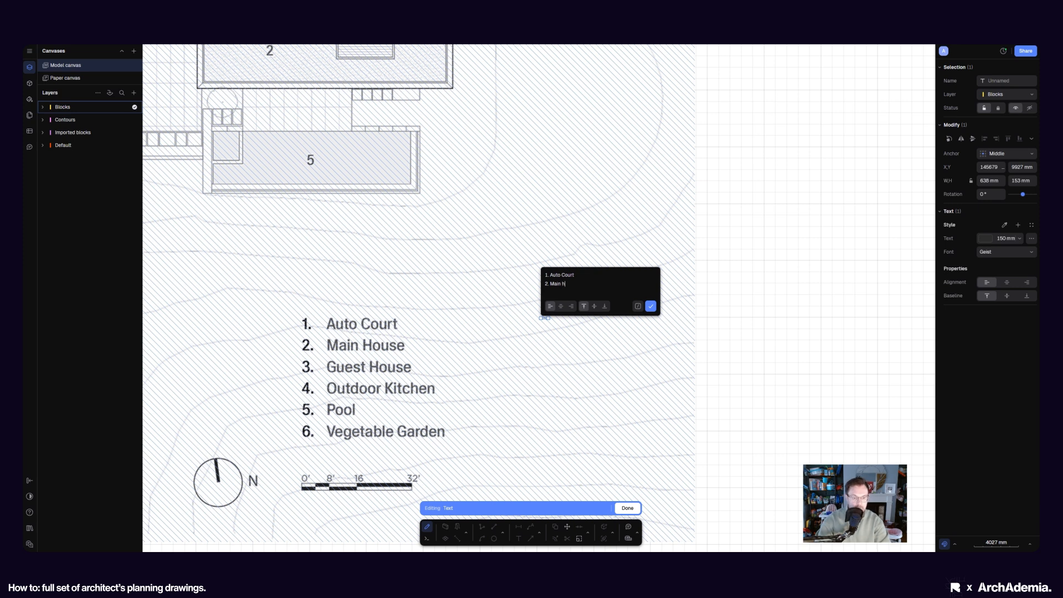
type("ouse")
key("Return")
type("3. G")
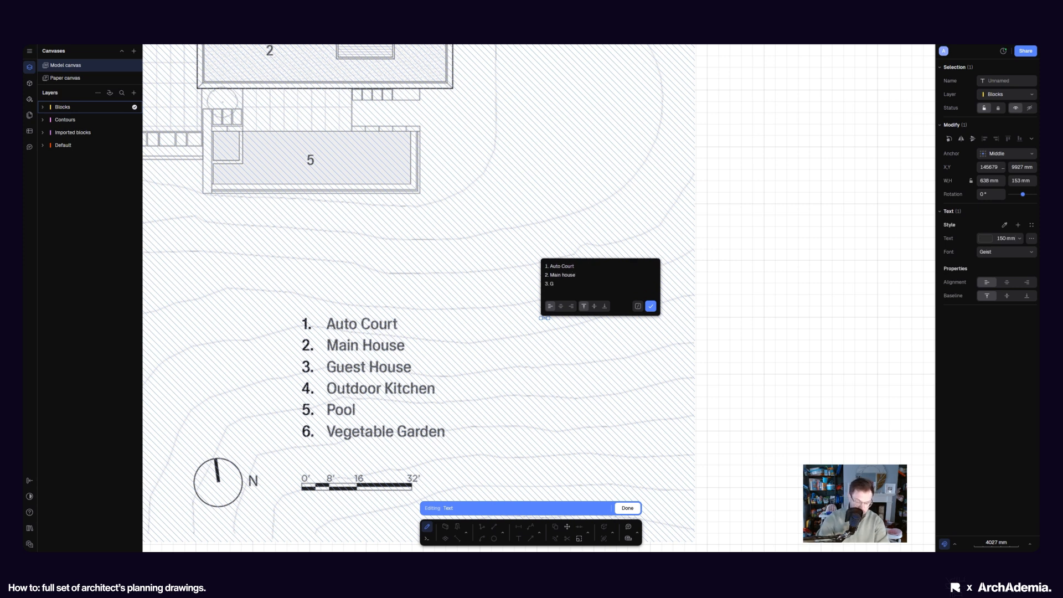
type("uest House")
key("Return")
type("4. Outdoor Kitchen")
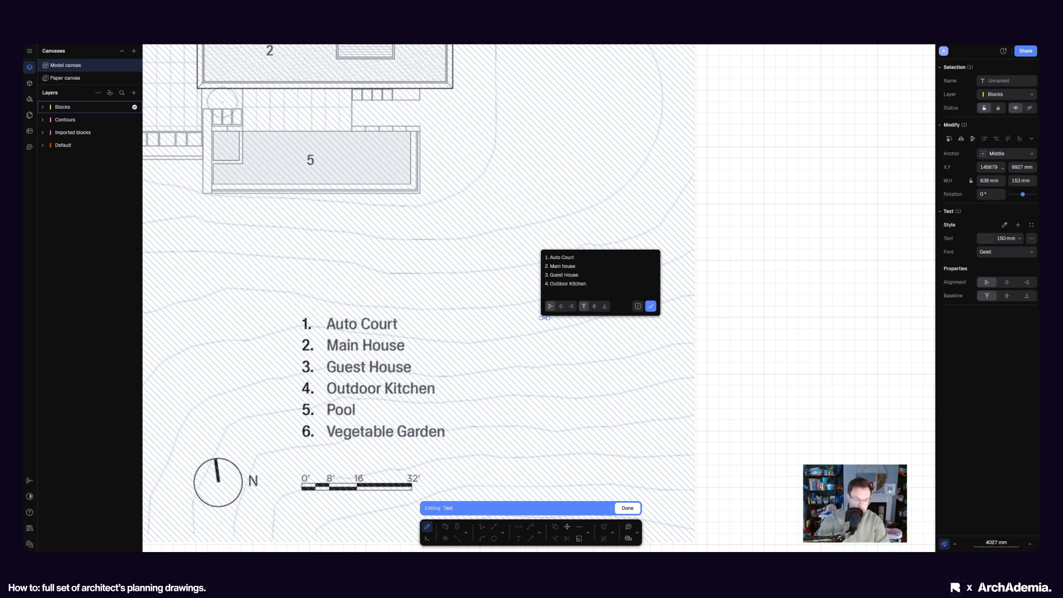
key("Return")
type("5")
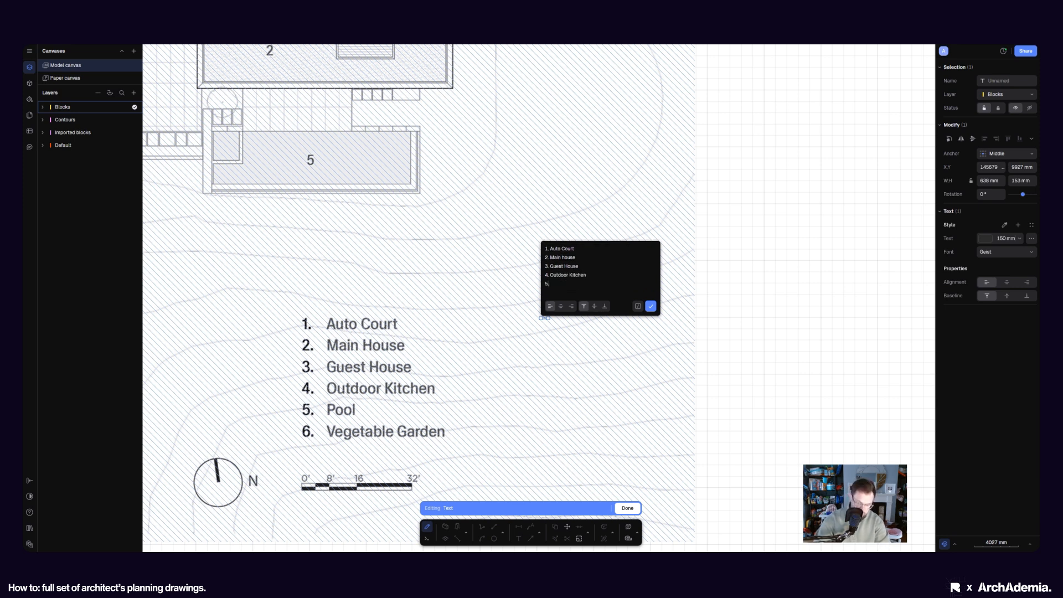
type(". Pool")
key("Return")
type("6. Vegetable Garden")
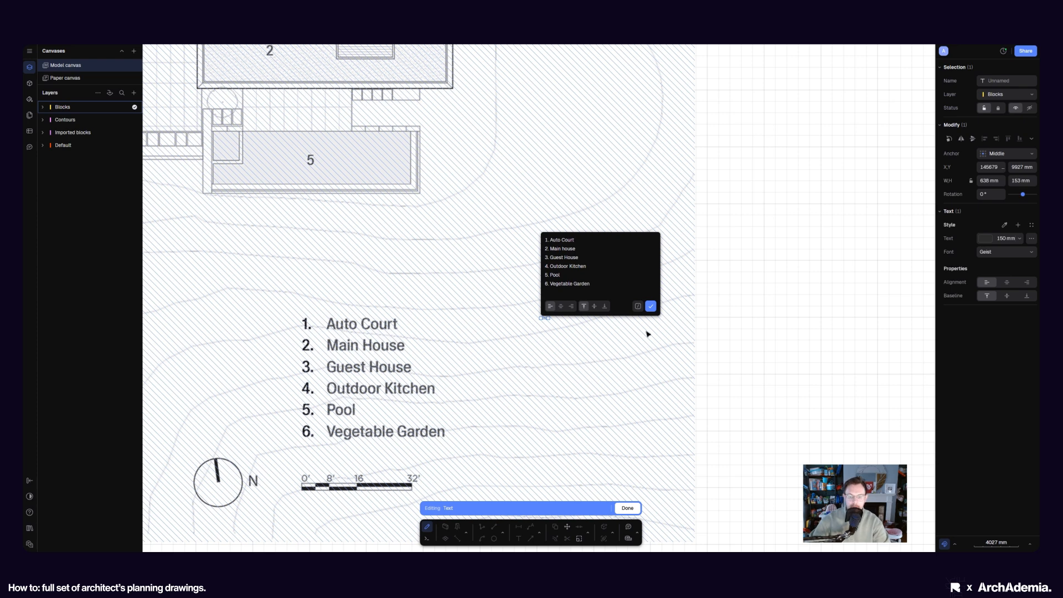
left_click(650, 306)
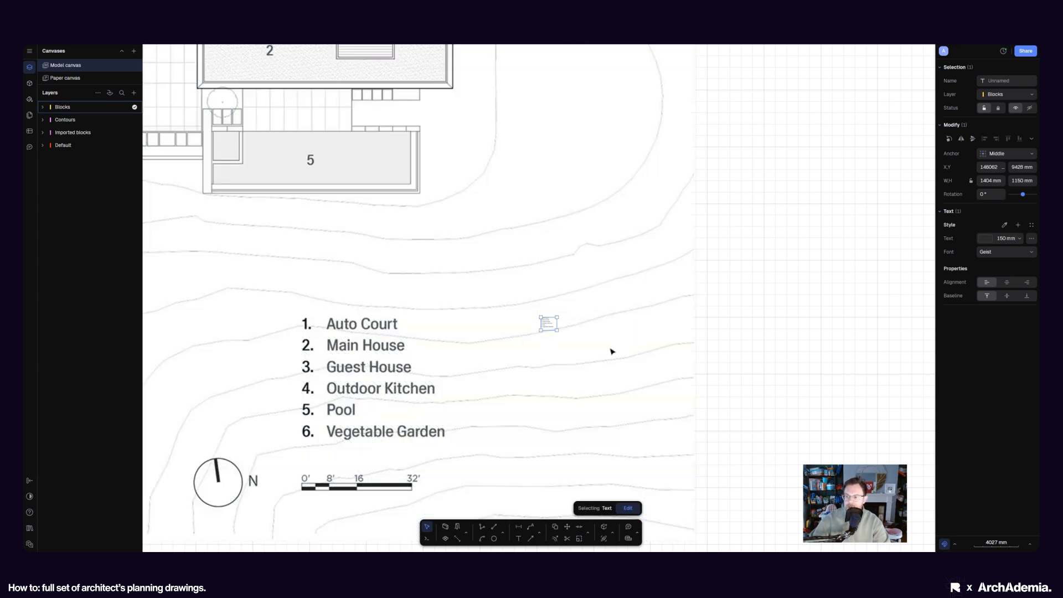
Step: Try a text height of 250 mm and one of 1000 mm for the legend
middle_click_drag(603, 343, 624, 353)
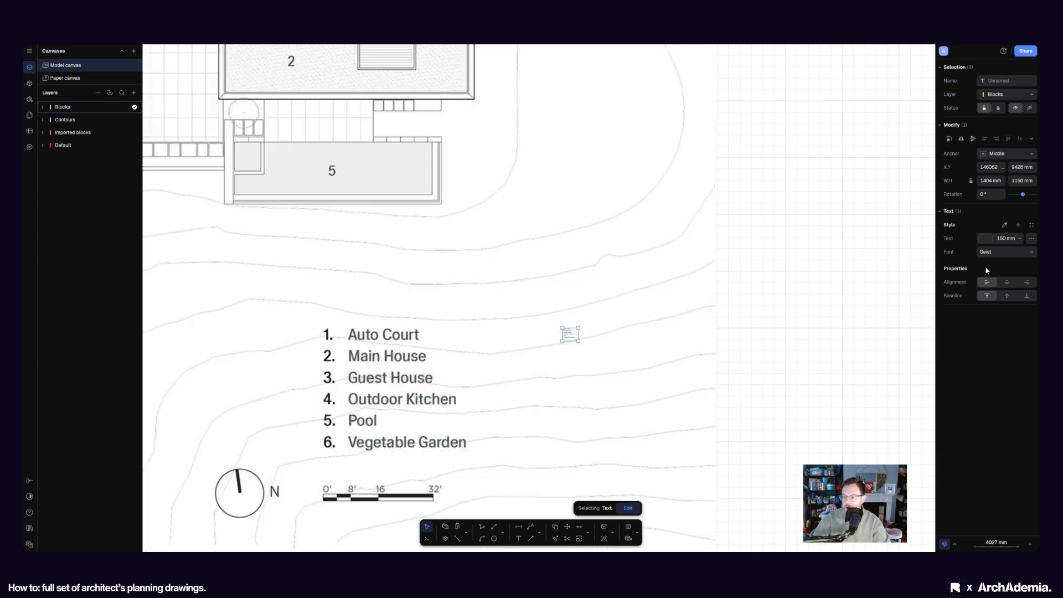
left_click(1019, 239)
left_click(998, 290)
left_click(1032, 239)
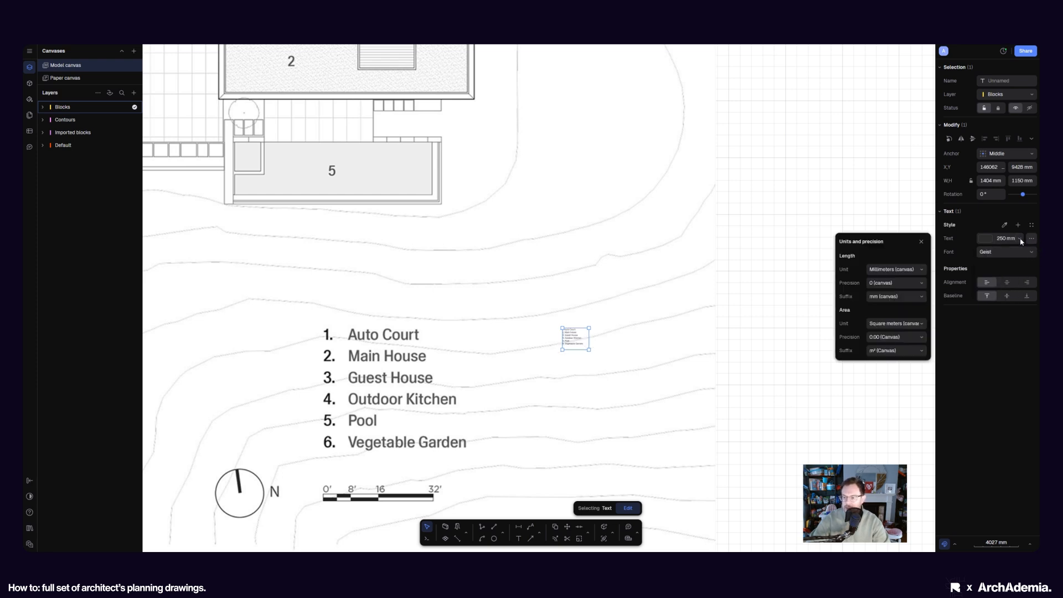
left_click(1011, 238)
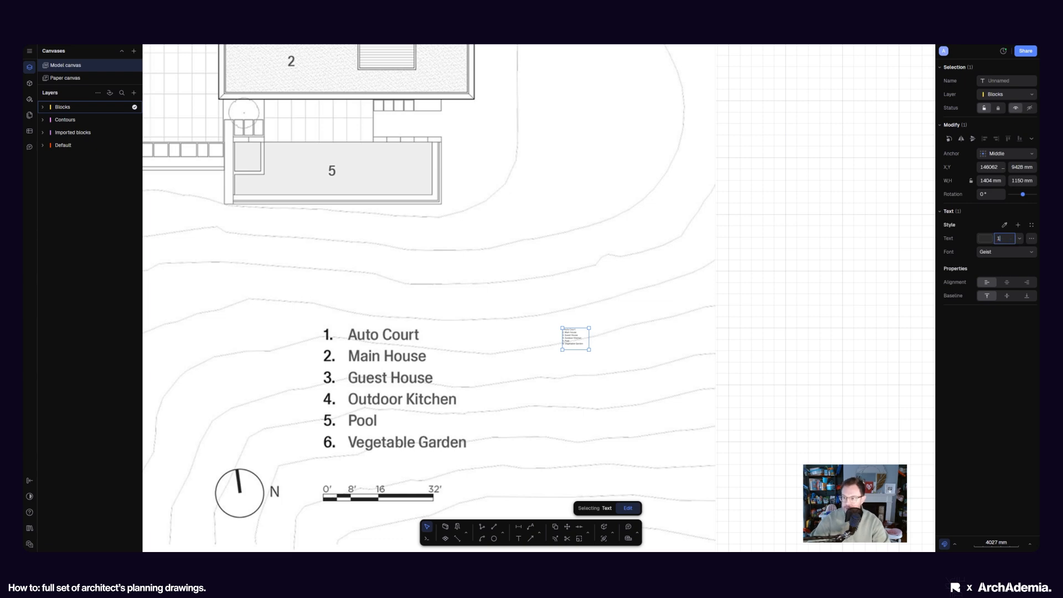
key("Return")
Step: Move the legend text from the reference image to the empty area below and left of the drawn site plan
scroll(803, 344, "down", 6)
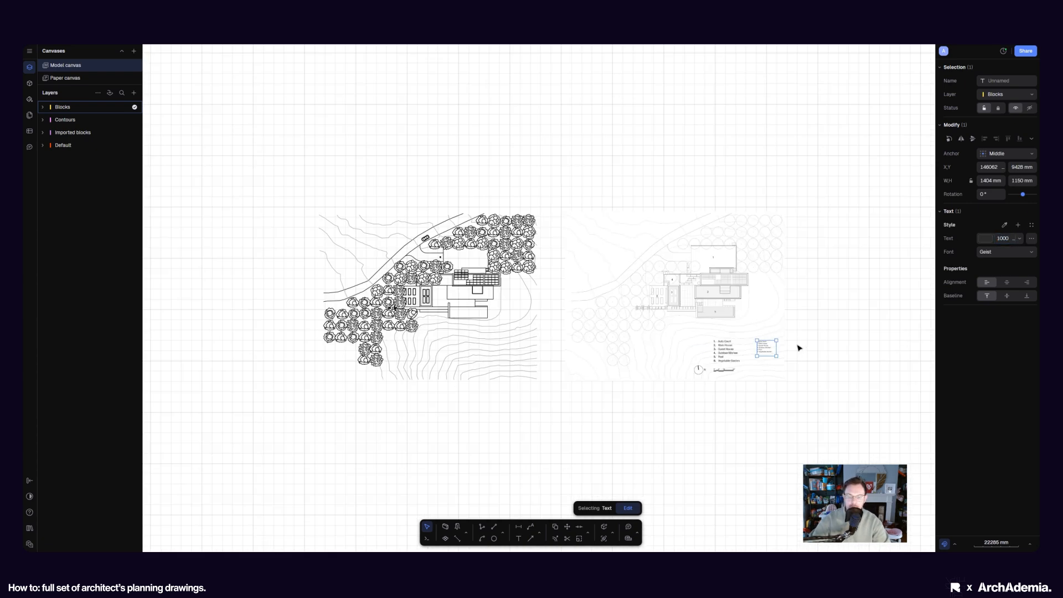
scroll(797, 347, "up", 2)
left_click_drag(759, 347, 383, 416)
middle_click_drag(377, 427, 713, 415)
left_click_drag(726, 401, 309, 376)
Step: Set the legend's text height to 2000 mm and shift the legend slightly up and further left of the plan
double_click(1003, 238)
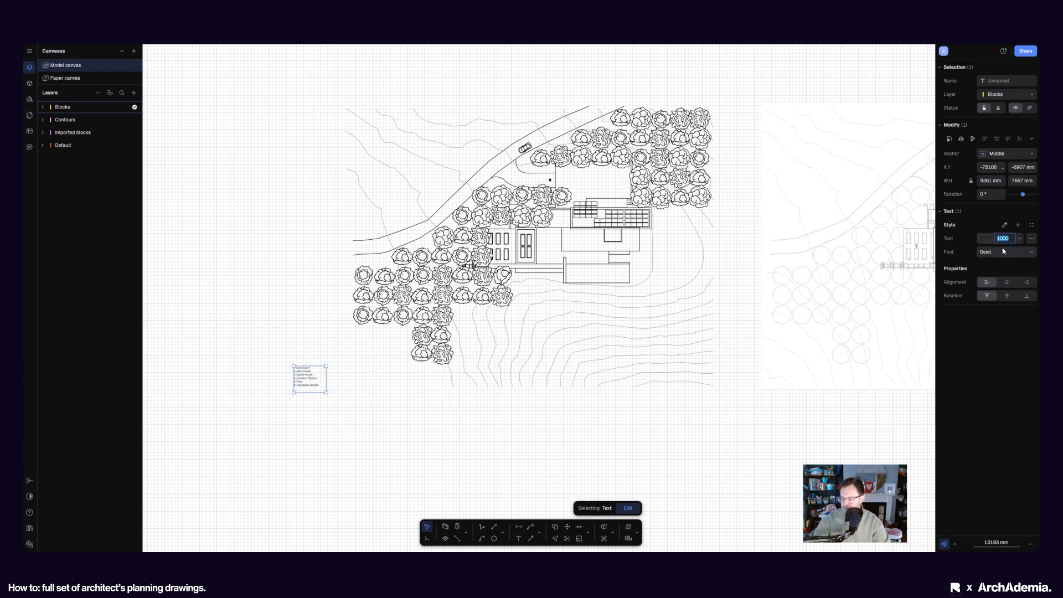
type("2000")
key("Return")
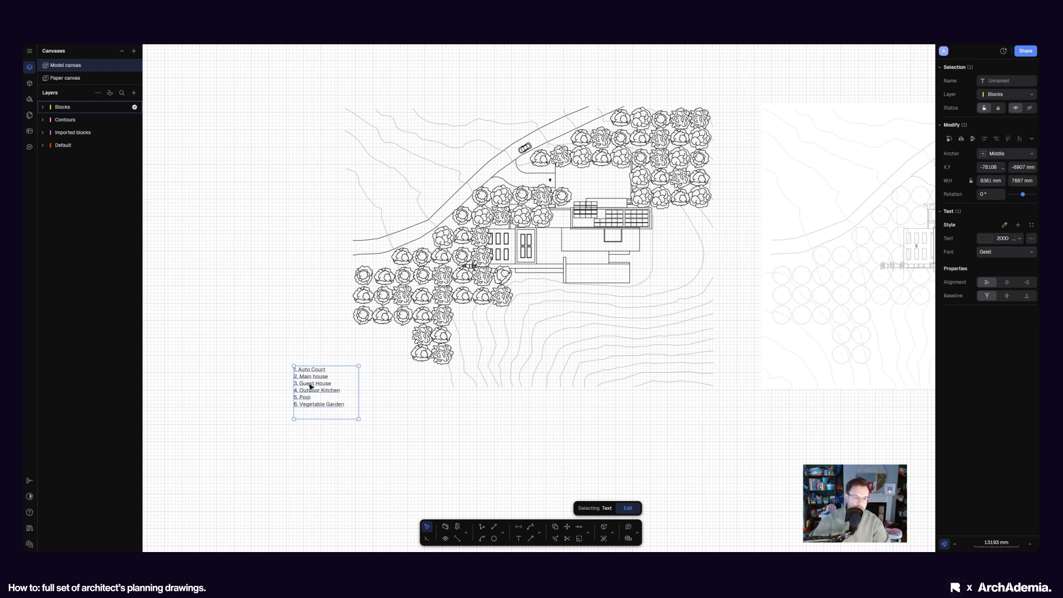
left_click_drag(308, 380, 275, 357)
Step: Add the heading "ELEMENT KEY" above the legend list, separated from it by a blank line
scroll(275, 359, "up", 3)
double_click(277, 361)
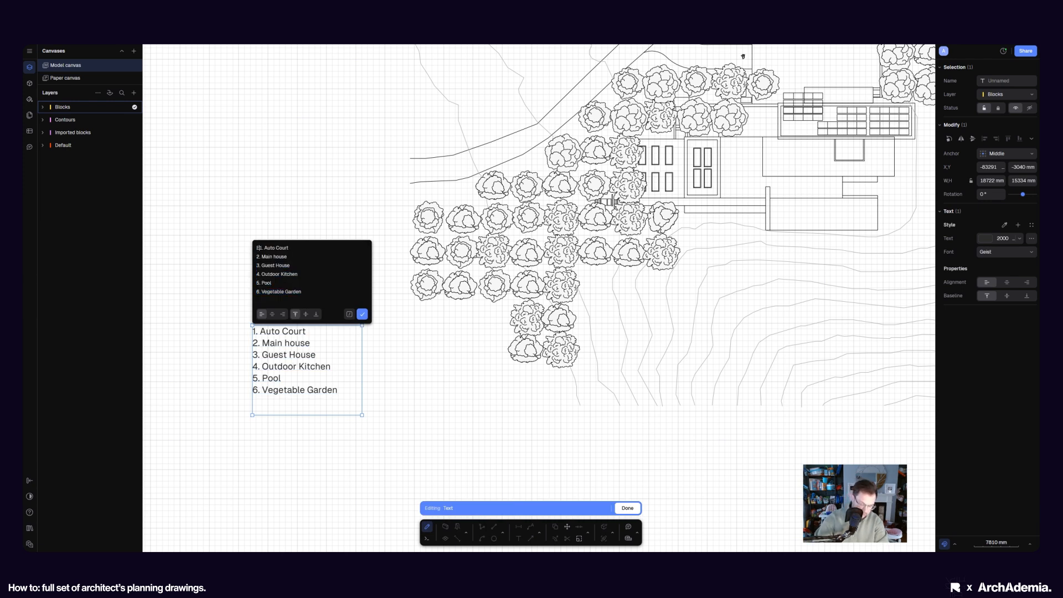
type("Elemen")
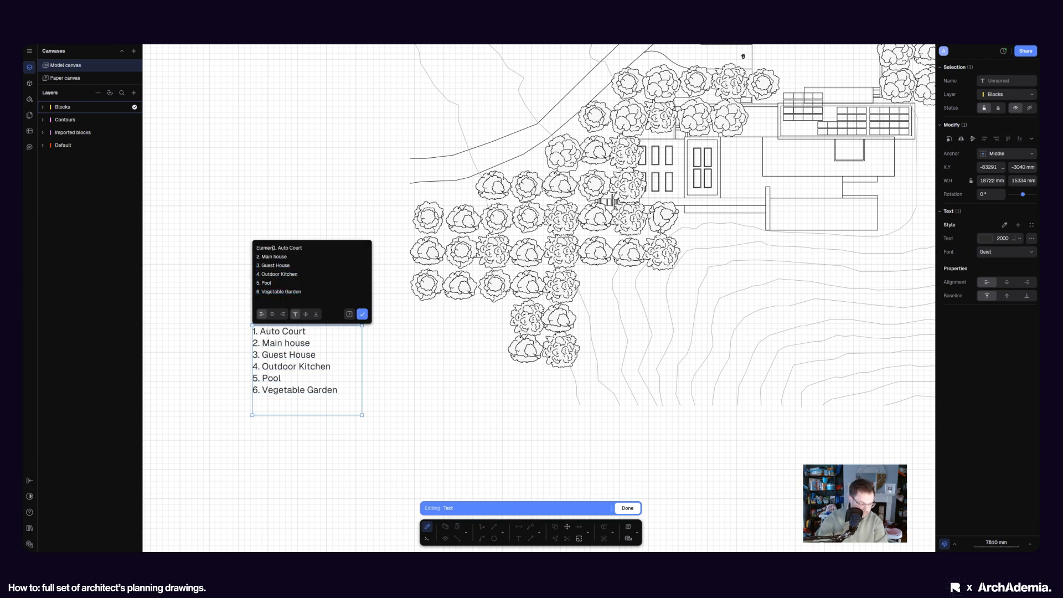
key("BackSpace")
key("BackSpace")
key("BackSpace")
type("ELEM")
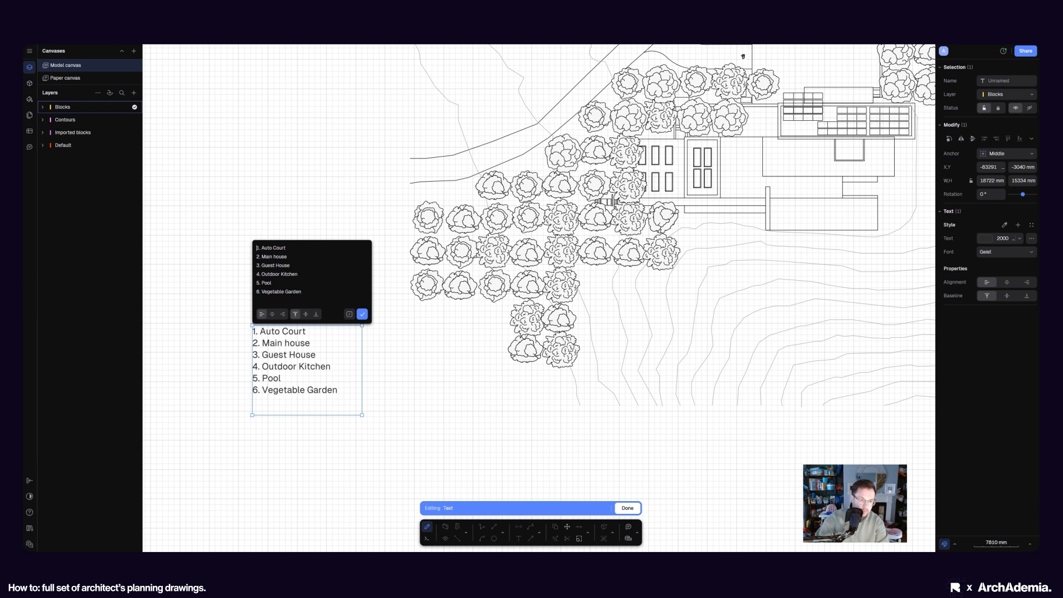
type("ENT KEY")
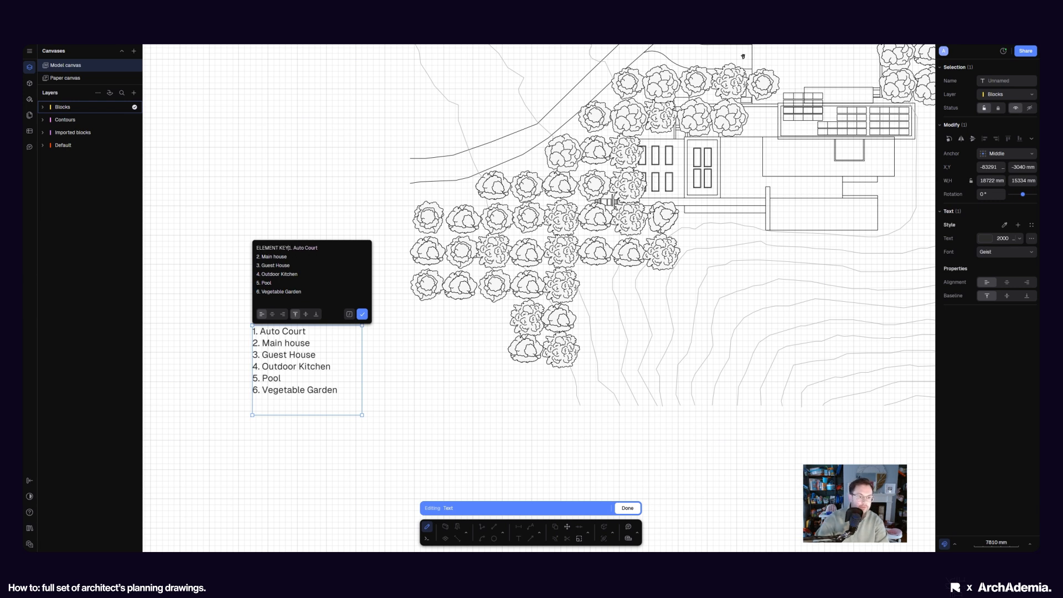
key("Return")
key("Return")
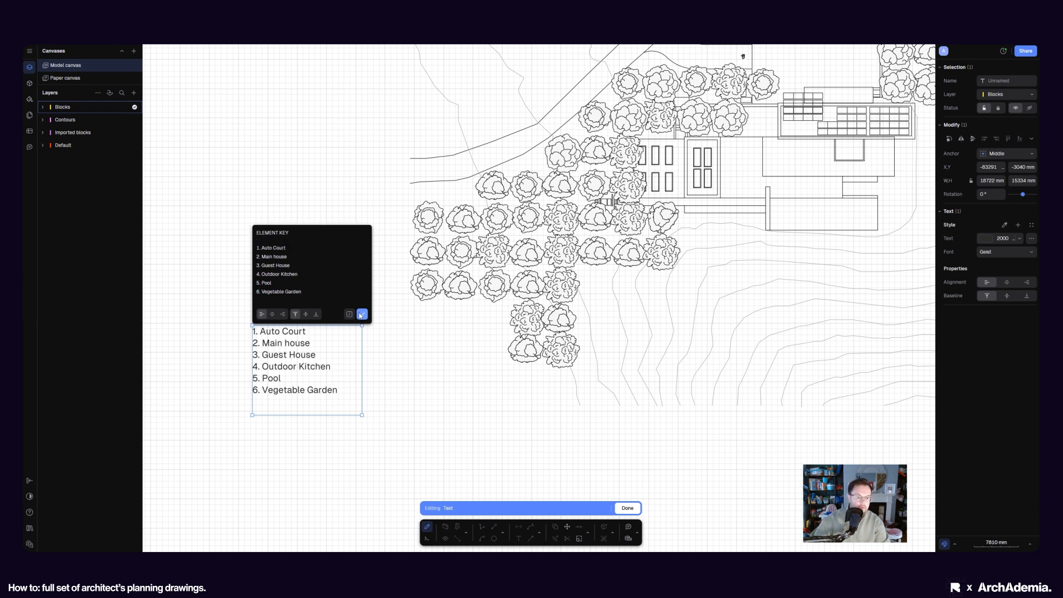
left_click(361, 315)
Step: Nudge the legend text slightly upward beside the drawn site plan and deselect it
left_click(418, 372)
left_click(293, 357)
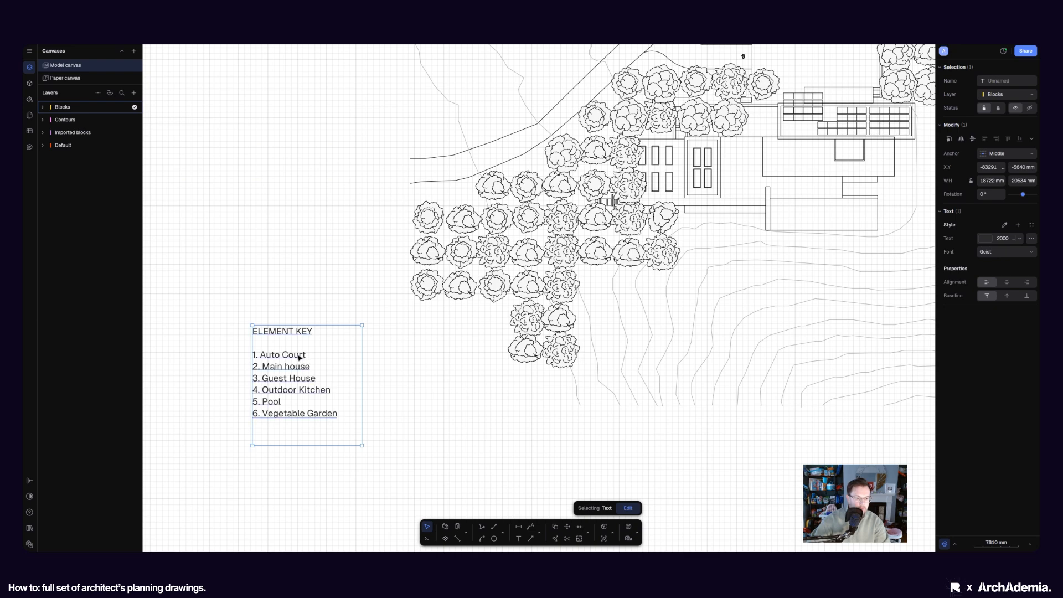
left_click_drag(299, 358, 300, 334)
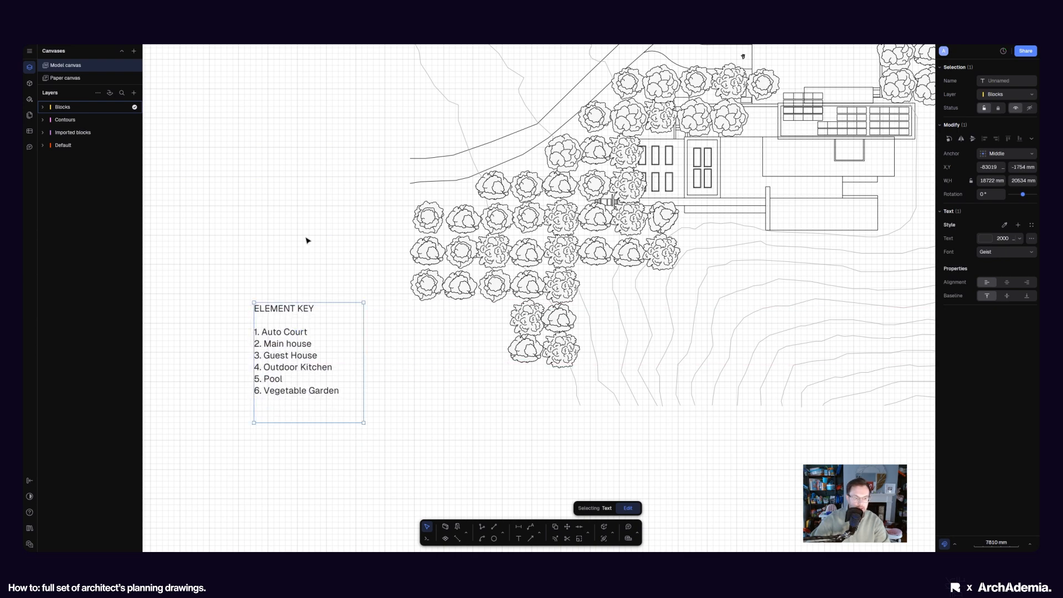
left_click(308, 240)
Step: Place a new text reading "1." on the reference plan, between the pool and the reference legend
scroll(282, 354, "up", 5)
scroll(297, 354, "down", 6)
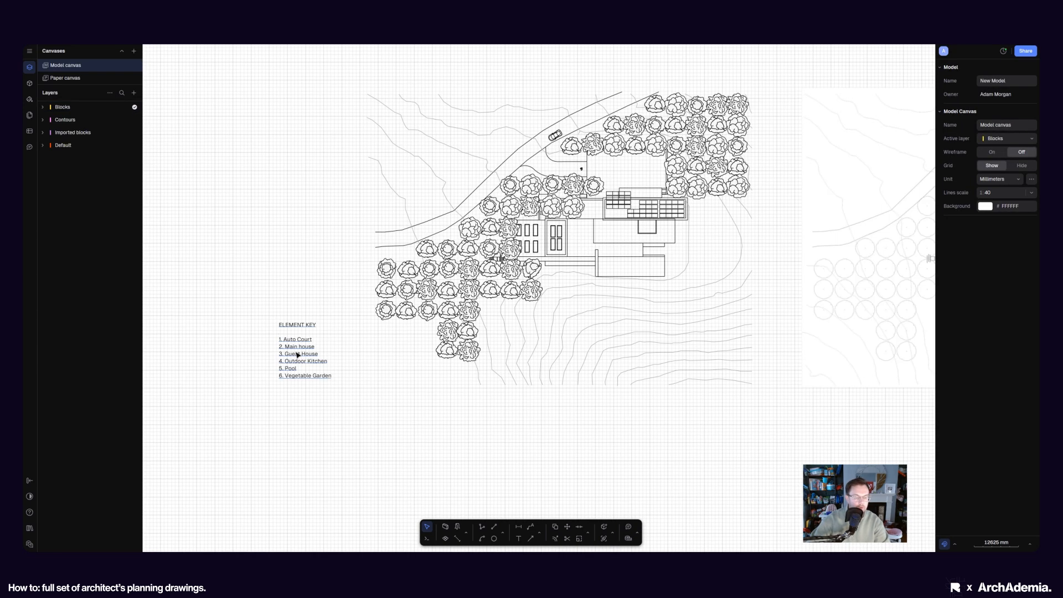
scroll(422, 374, "down", 3)
scroll(462, 382, "right", 5)
scroll(670, 334, "up", 6)
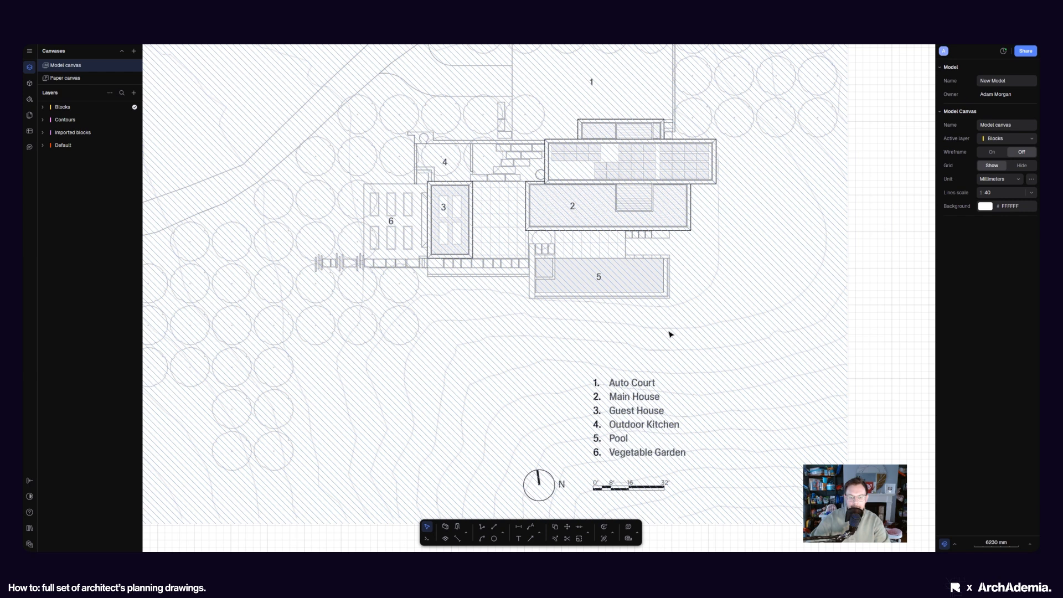
left_click(588, 533)
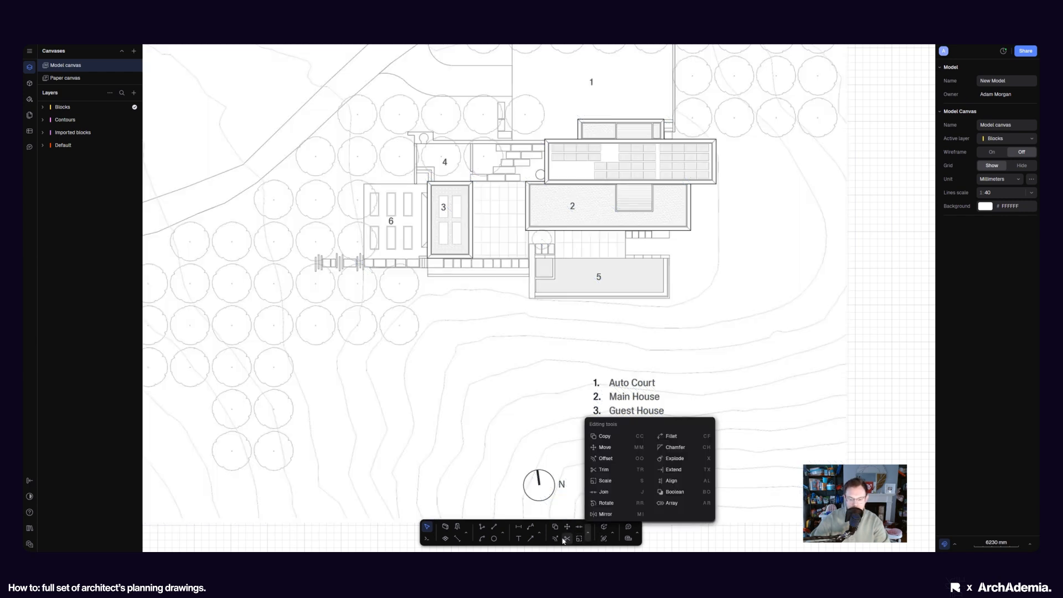
left_click(540, 533)
left_click(559, 497)
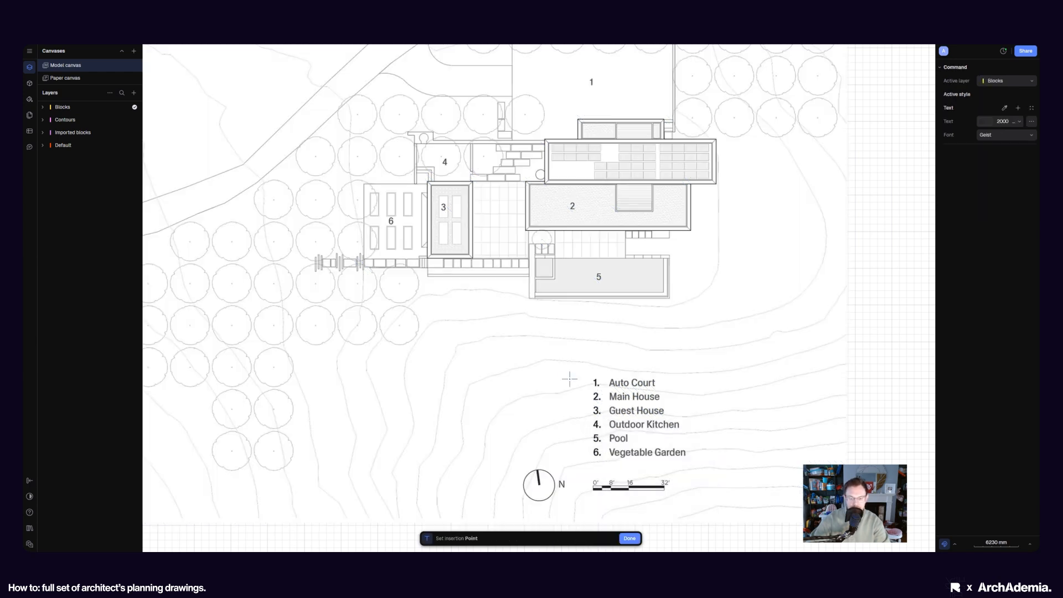
left_click(561, 344)
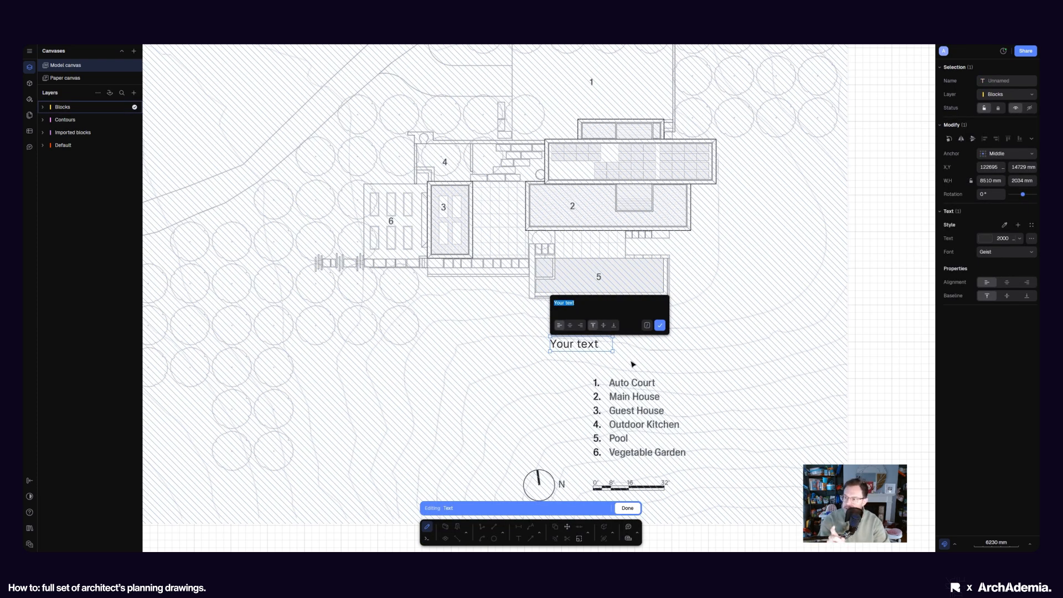
type("1")
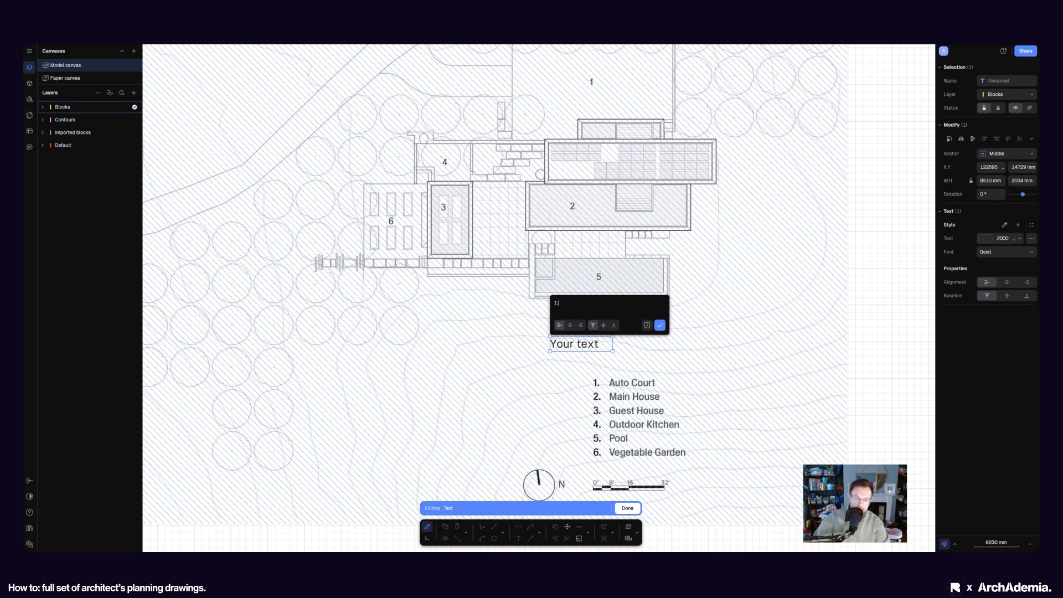
type(".")
left_click(660, 325)
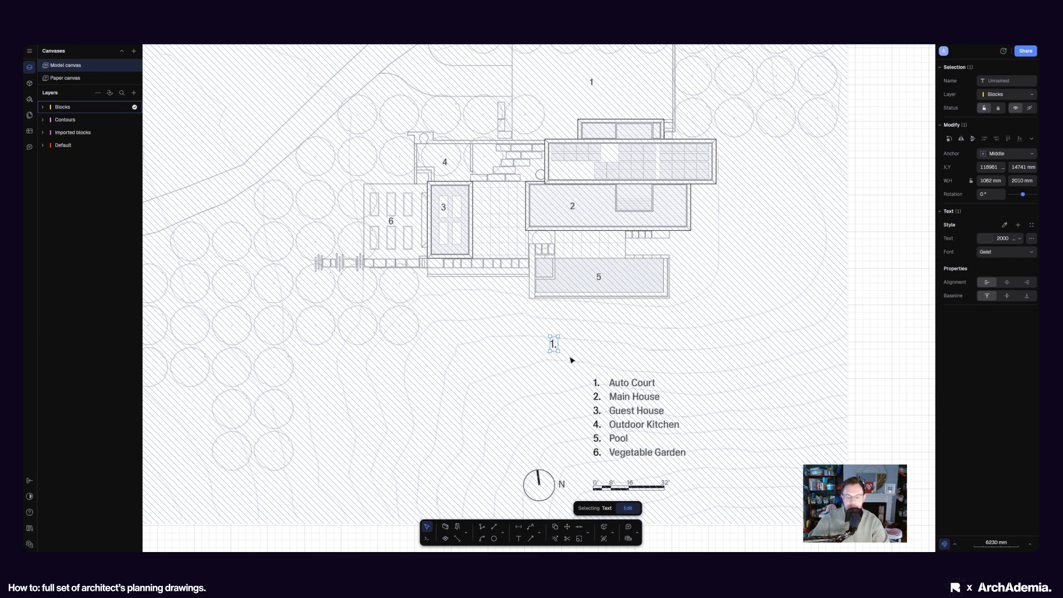
Step: Examine the font, text height and units options available for the "1." text
scroll(572, 360, "up", 5)
double_click(543, 344)
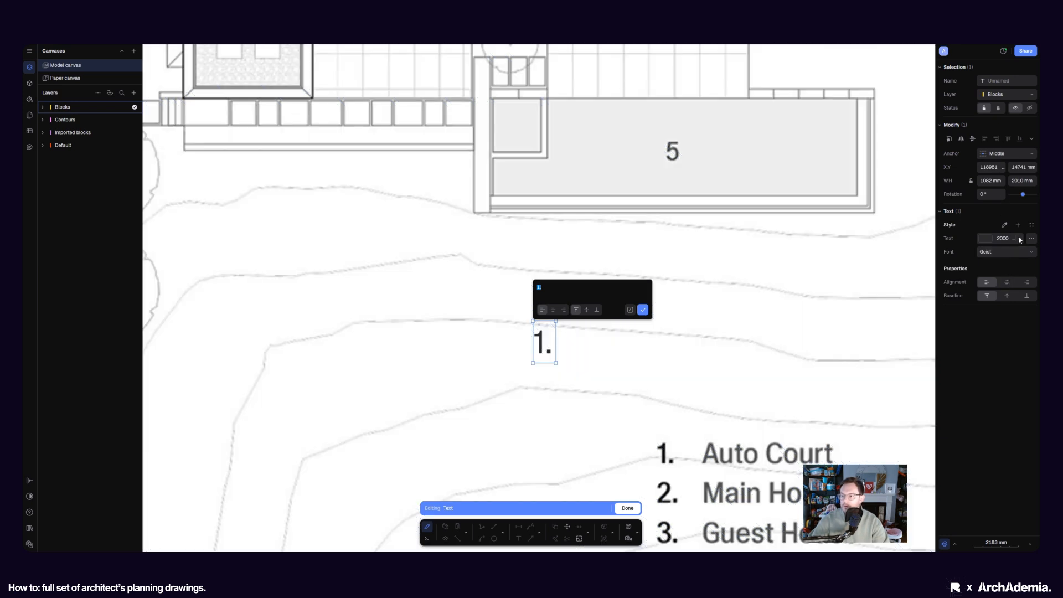
left_click(1031, 252)
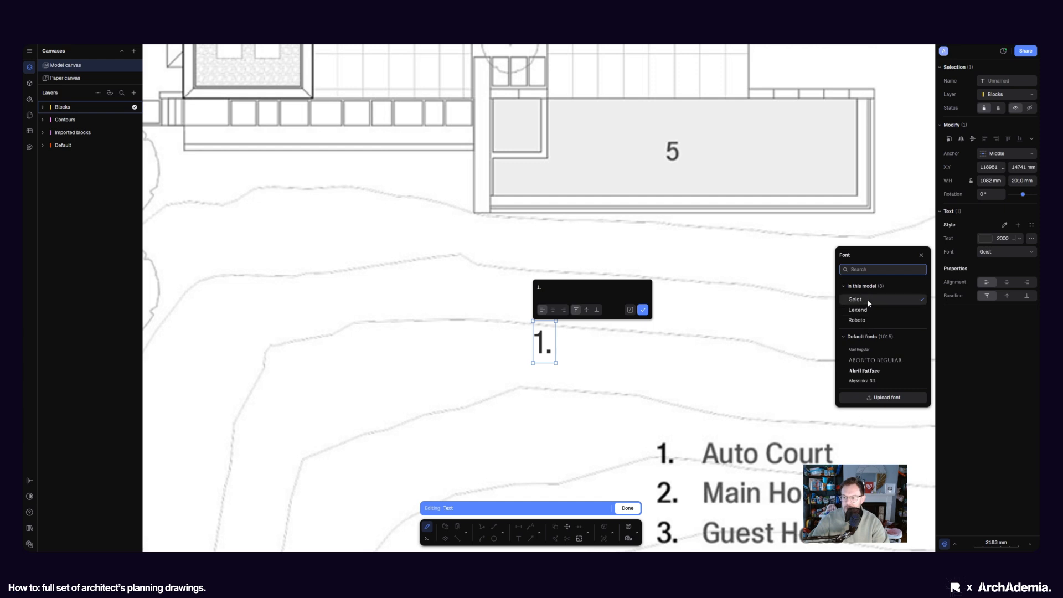
left_click(972, 347)
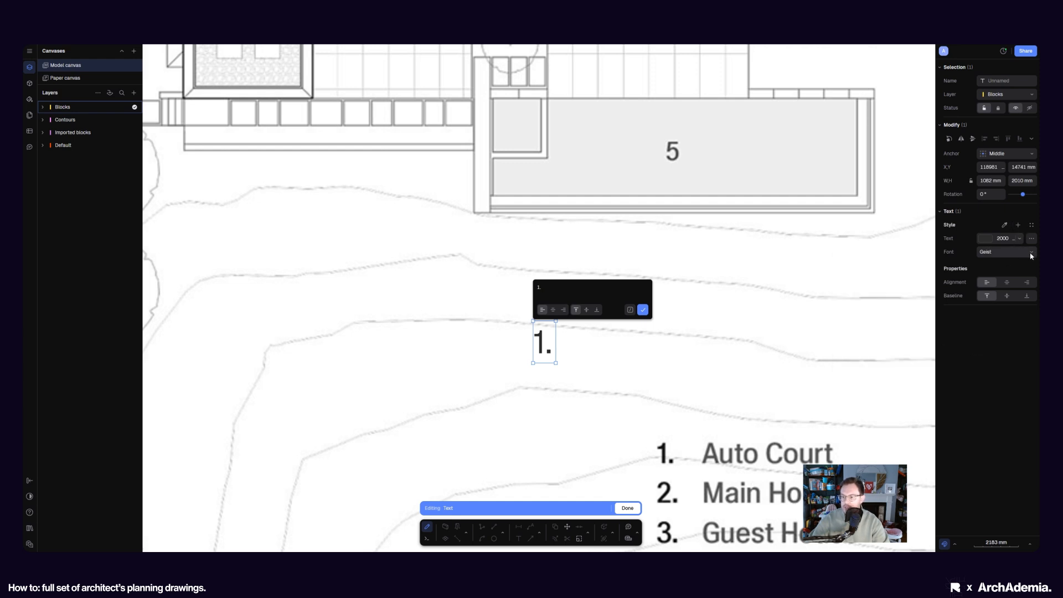
left_click(1020, 239)
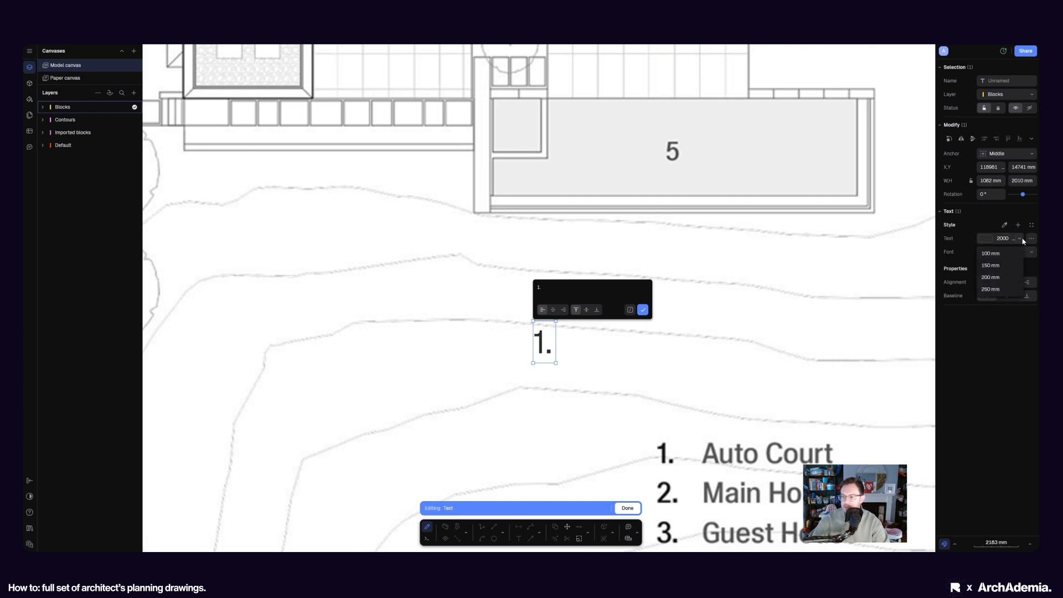
left_click(1007, 336)
left_click(1032, 238)
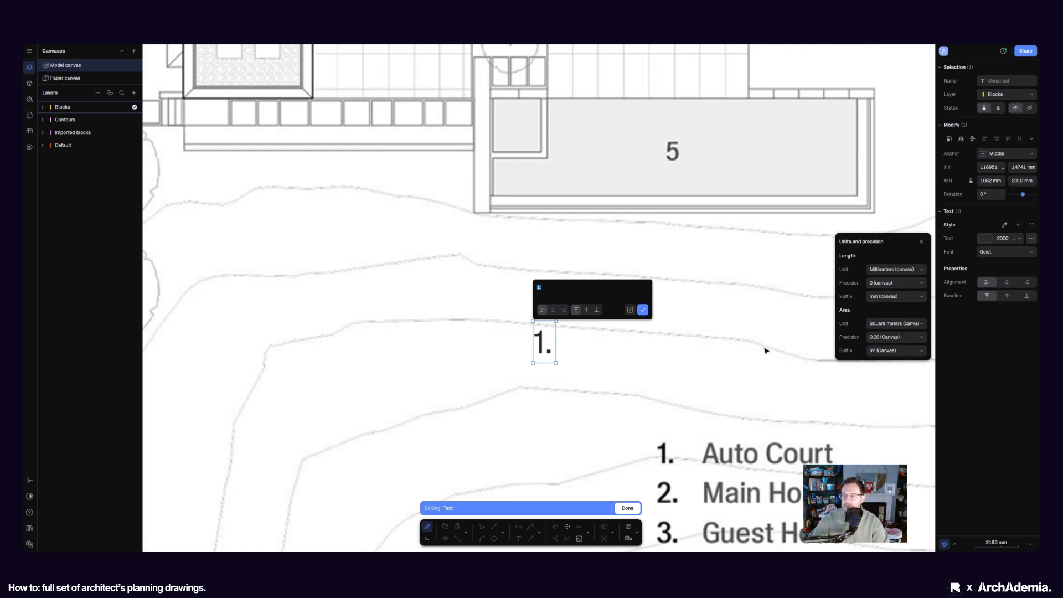
left_click(783, 342)
scroll(797, 336, "down", 3)
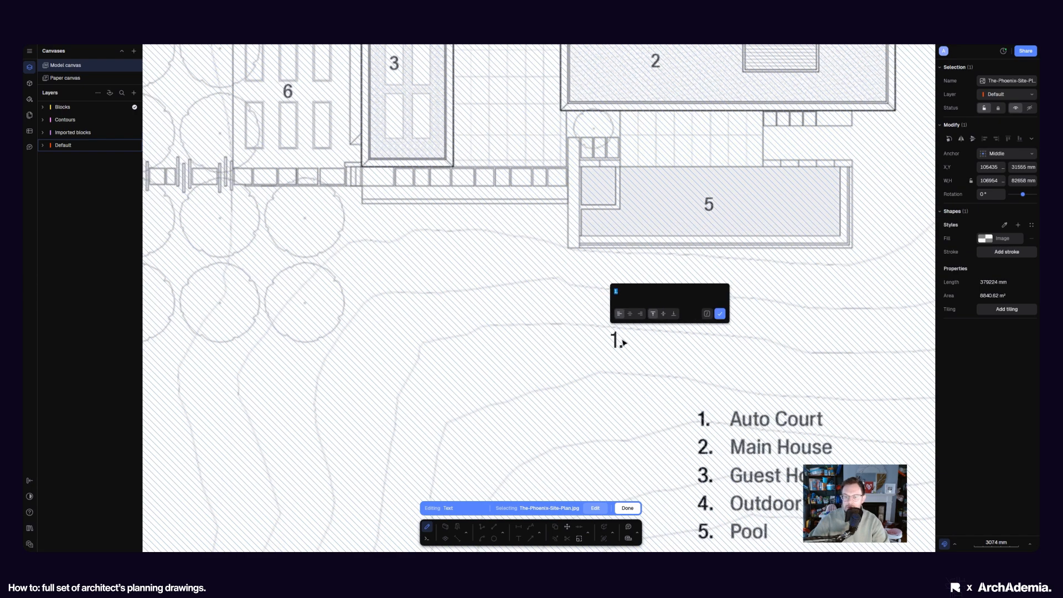
left_click(623, 341)
scroll(629, 342, "up", 5)
scroll(576, 329, "down", 3)
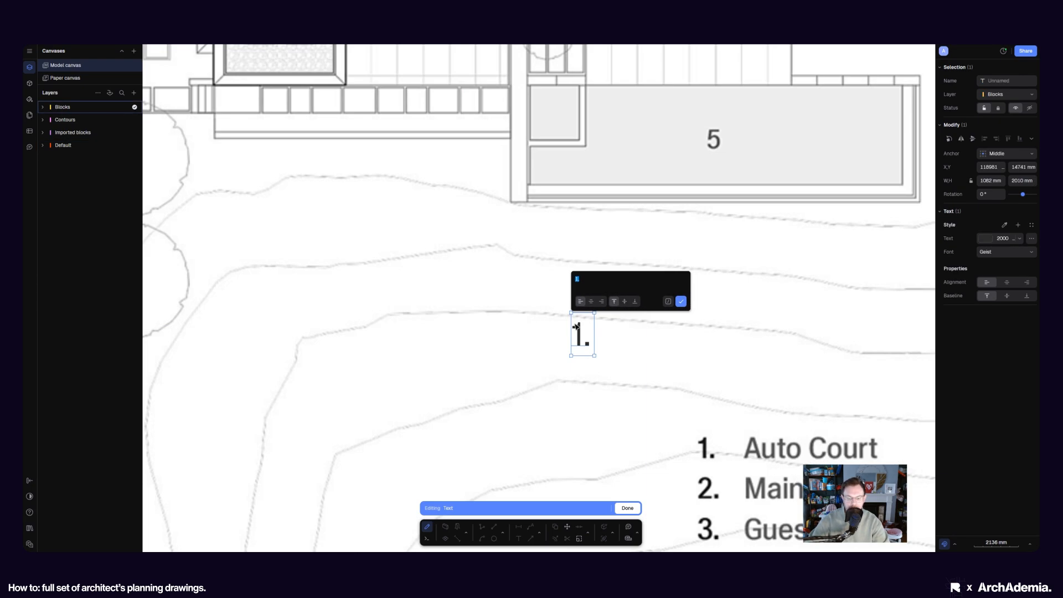
left_click(628, 508)
Step: Move the "1." text from the reference plan to the middle of the auto court on the drawn site plan
scroll(624, 387, "down", 4)
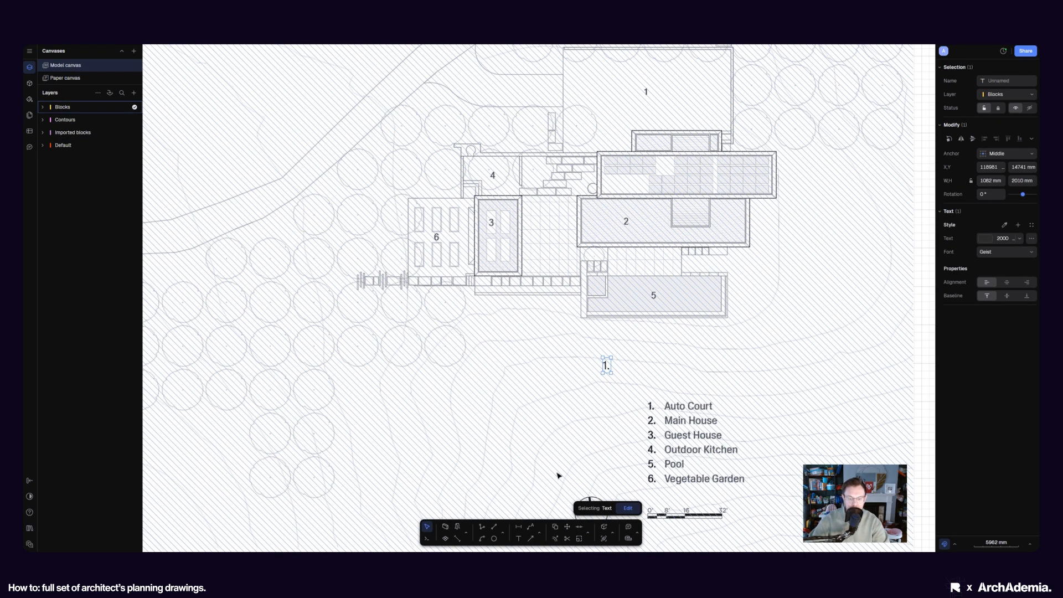
left_click(567, 527)
left_click(603, 367)
scroll(717, 391, "down", 5)
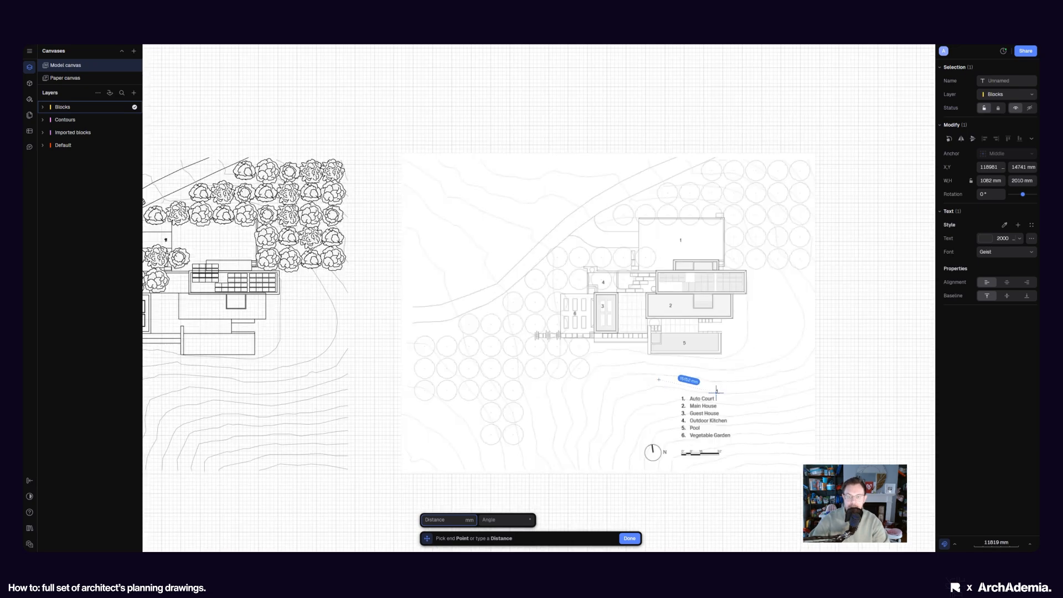
scroll(551, 328, "up", 8)
left_click(551, 327)
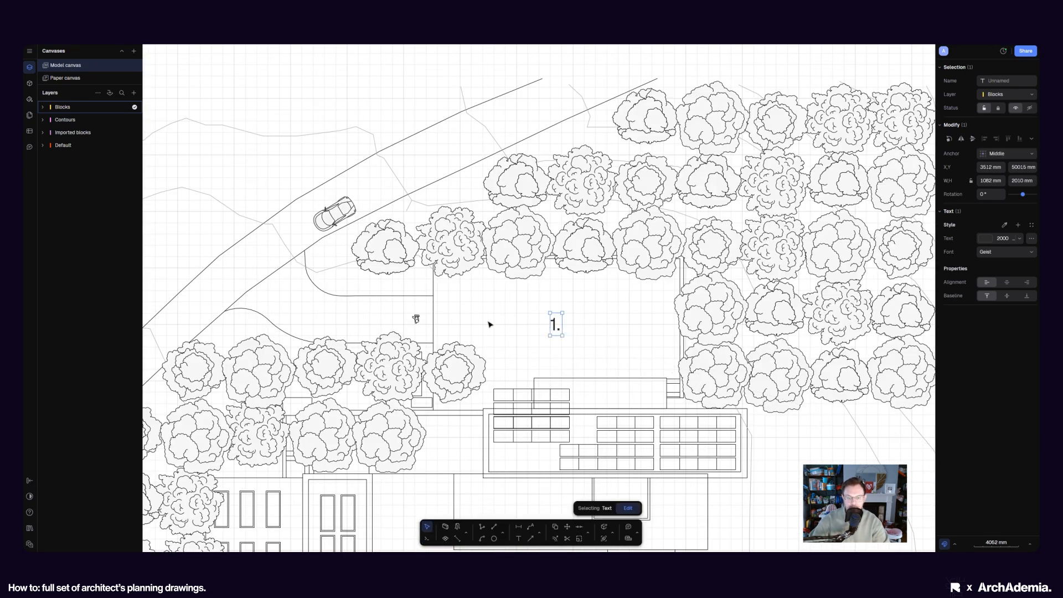
Step: Copy the auto court's "1." label onto the main house and the pool of the drawn plan
scroll(491, 325, "down", 3)
key("m")
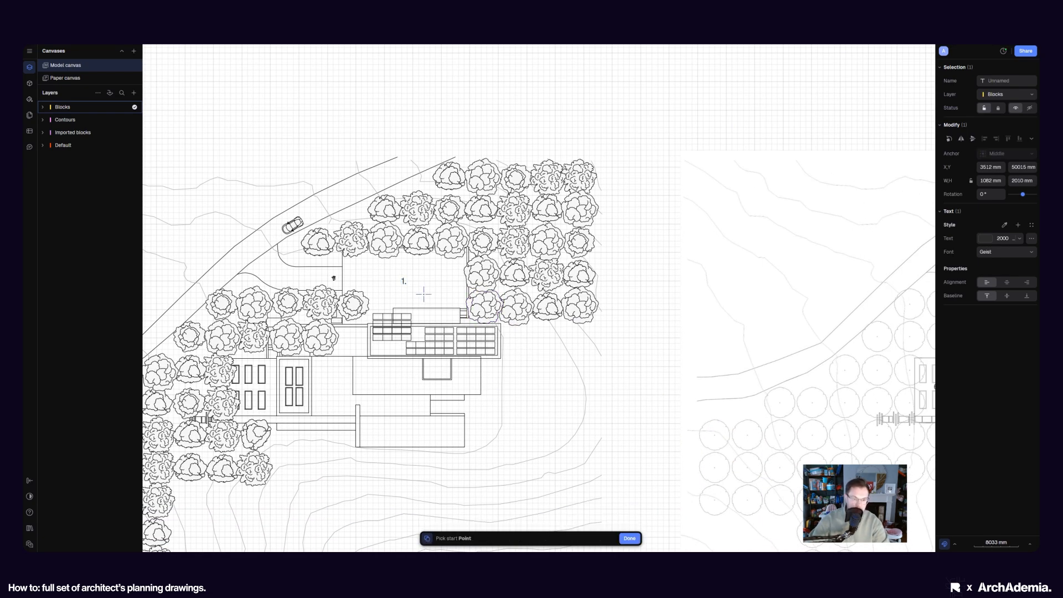
left_click(413, 282)
scroll(457, 349, "down", 3)
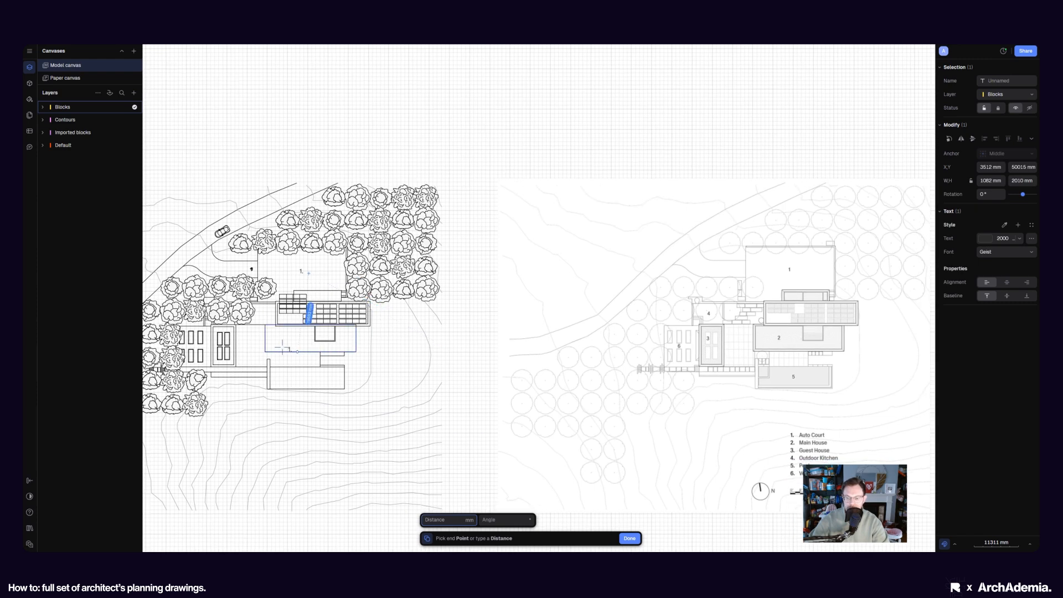
scroll(310, 346, "up", 5)
scroll(324, 332, "down", 5)
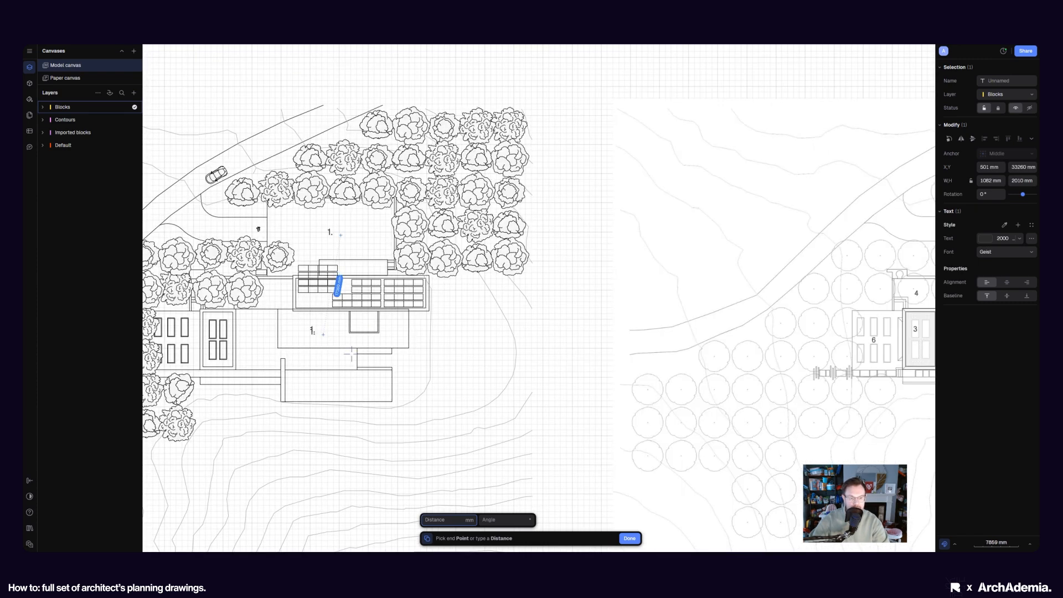
scroll(769, 319, "up", 2)
scroll(771, 319, "down", 2)
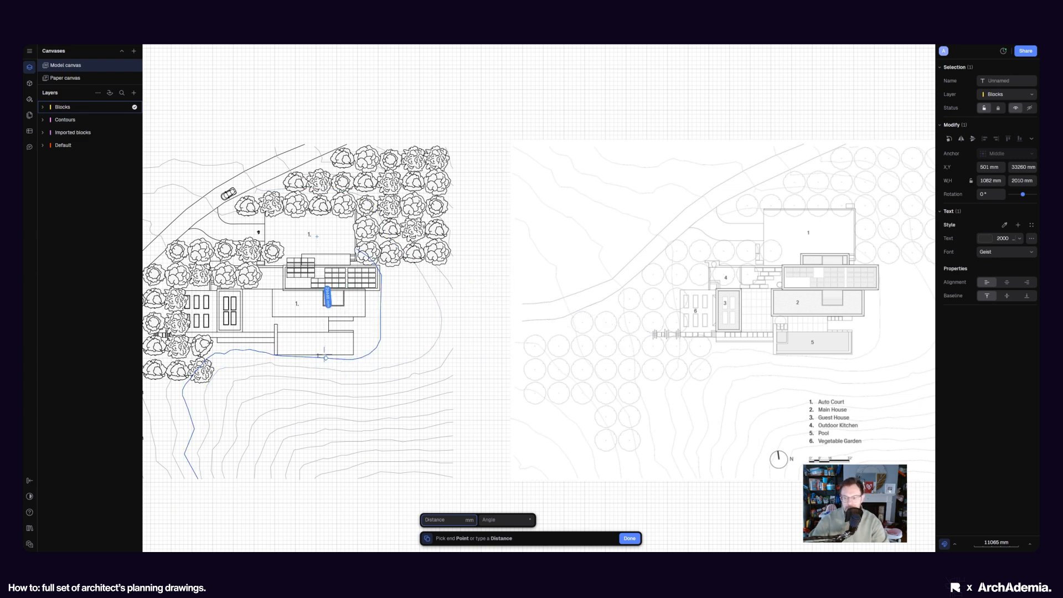
scroll(325, 354, "up", 3)
scroll(337, 337, "down", 3)
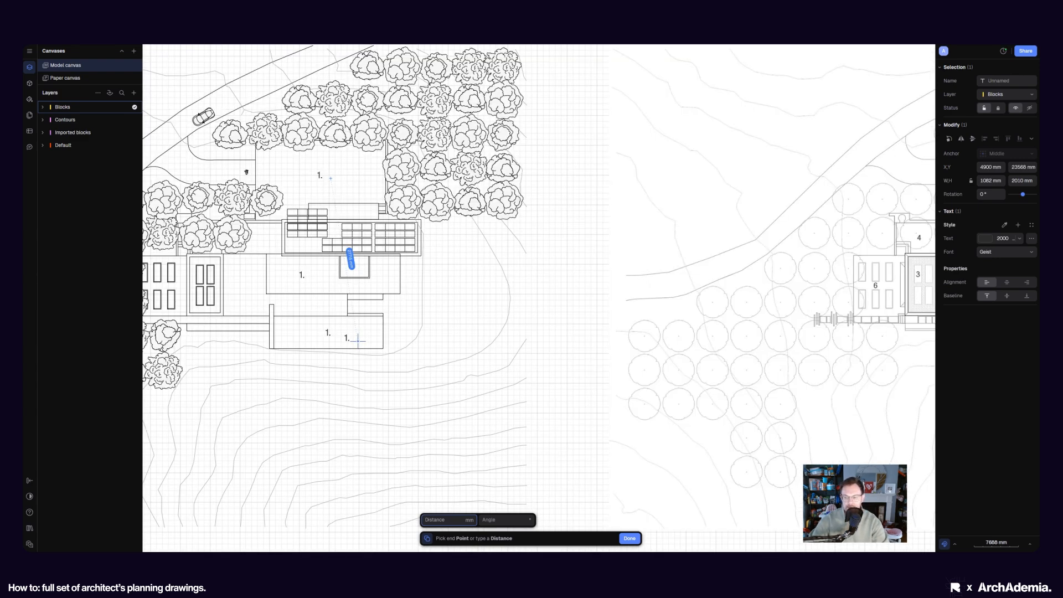
Step: Place another copy of the "1." label on the outdoor kitchen area, matching the reference plan
scroll(357, 339, "down", 2)
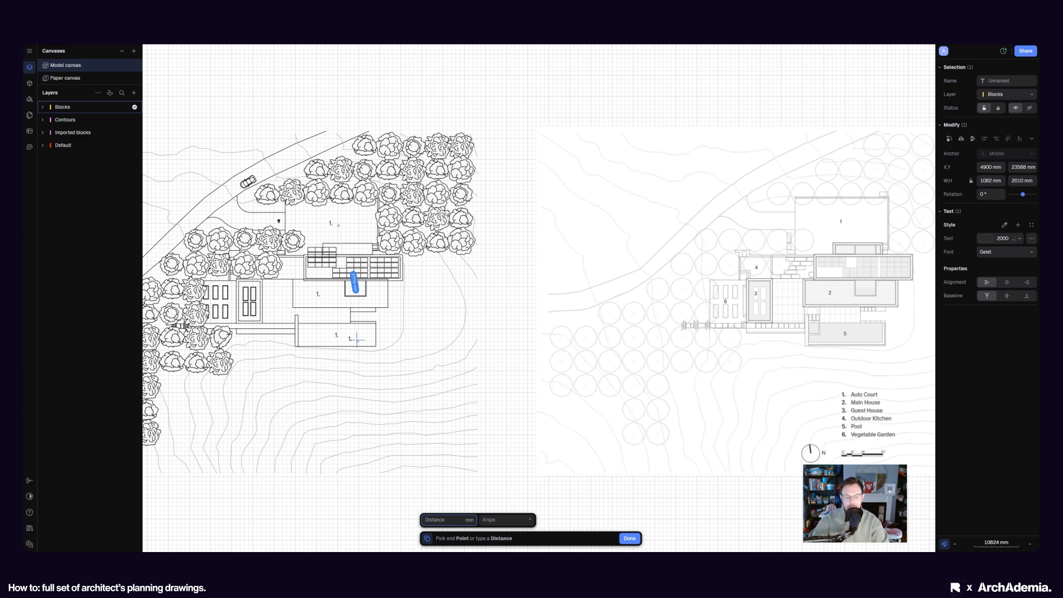
middle_click_drag(358, 339, 369, 362)
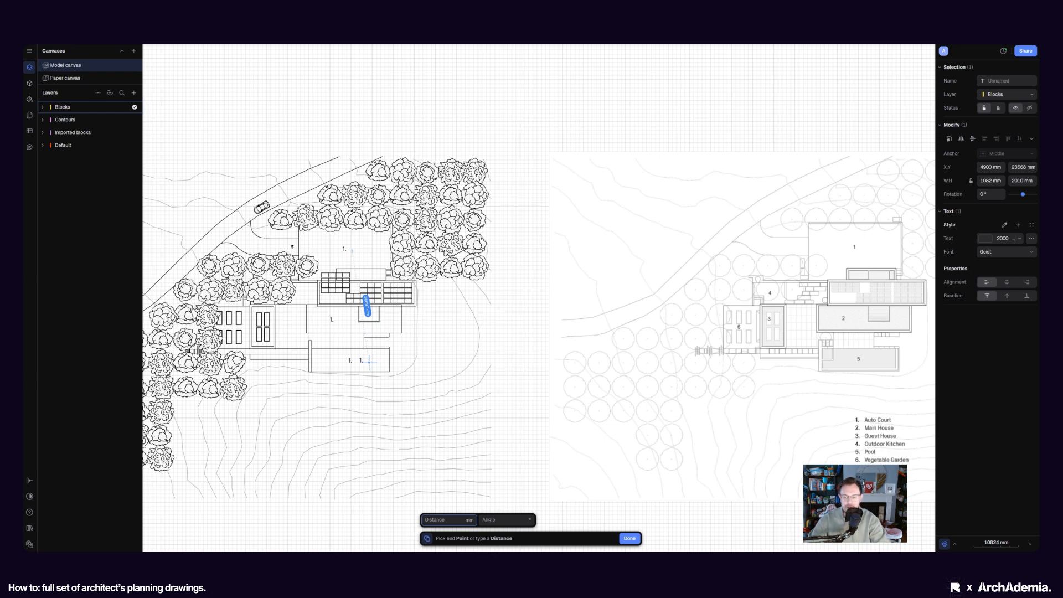
scroll(370, 344, "up", 5)
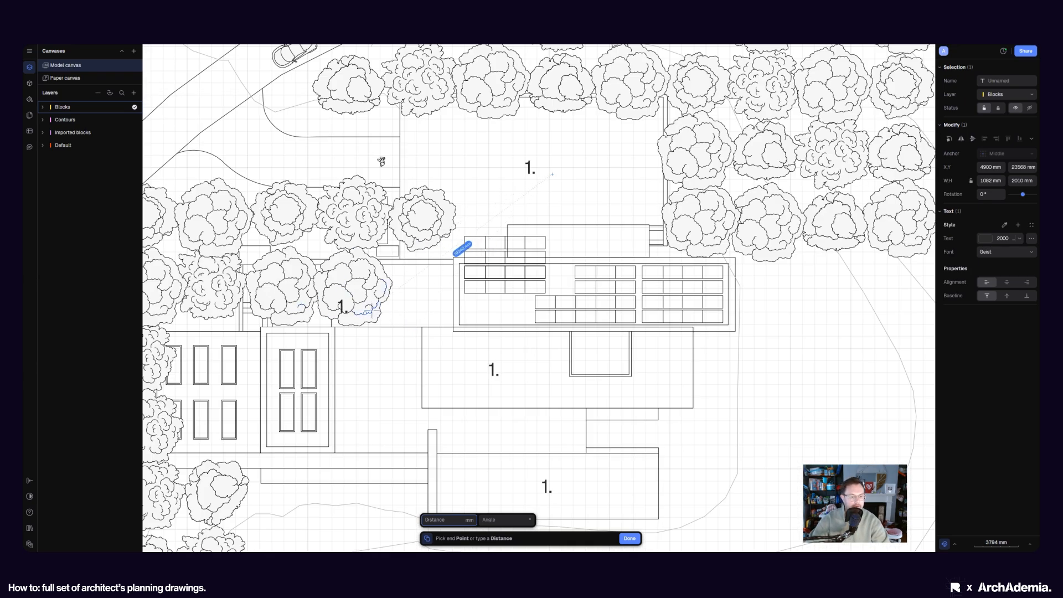
scroll(390, 293, "up", 2)
scroll(402, 293, "down", 8)
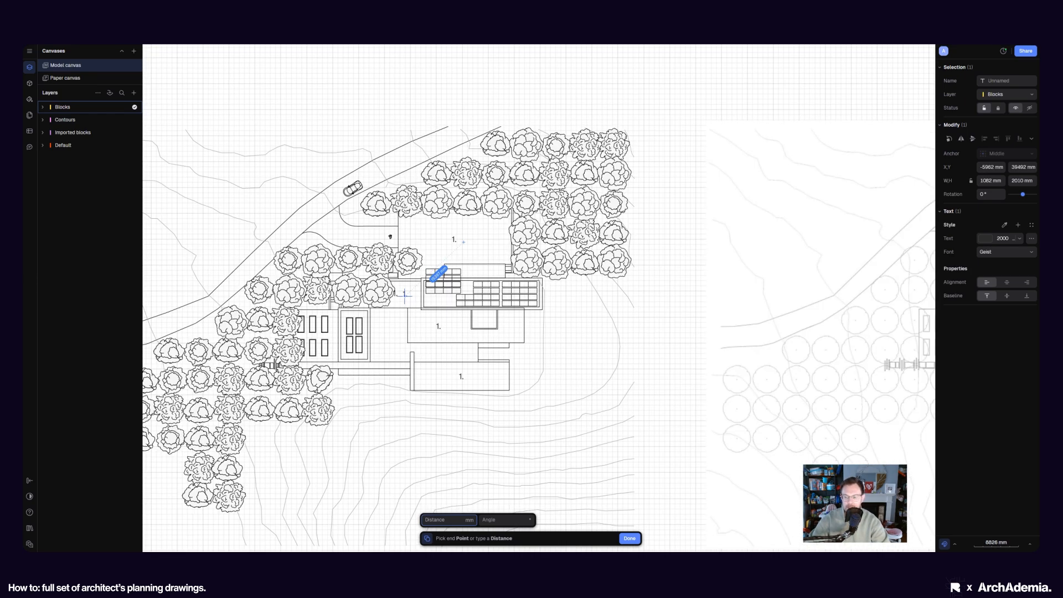
Step: Place copies of the "1." label on the guest house and the vegetable garden, and finish copying
scroll(404, 295, "down", 3)
scroll(426, 343, "up", 1)
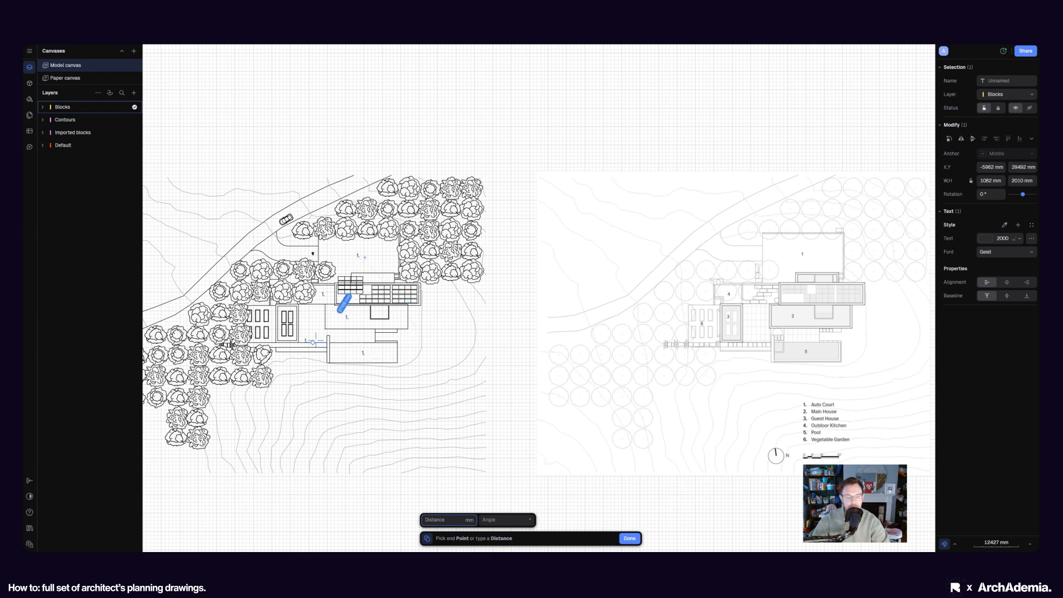
scroll(310, 335, "up", 5)
scroll(298, 326, "up", 3)
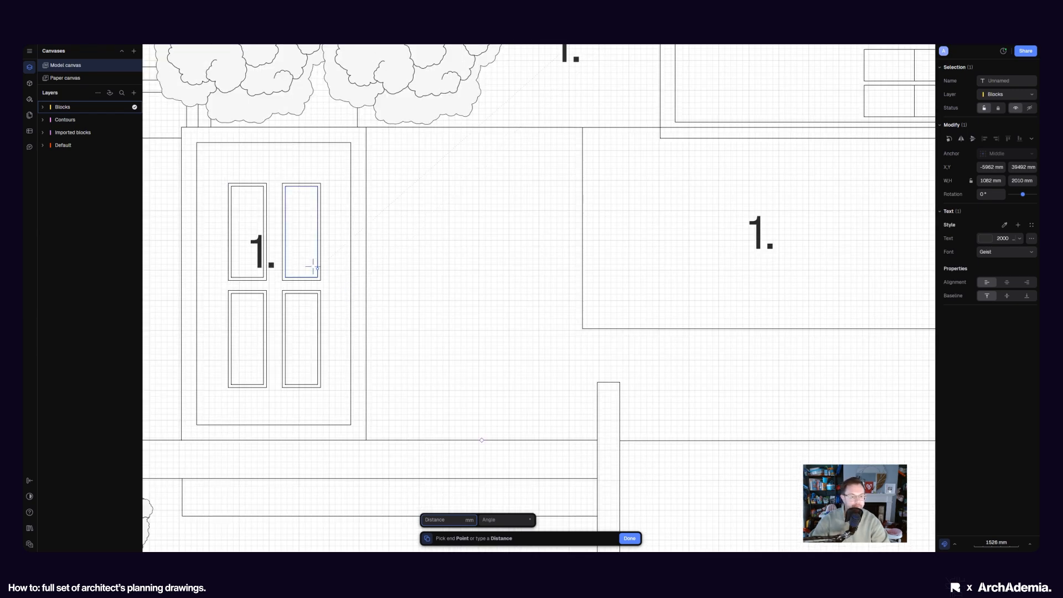
left_click(301, 255)
middle_click_drag(274, 283, 655, 293)
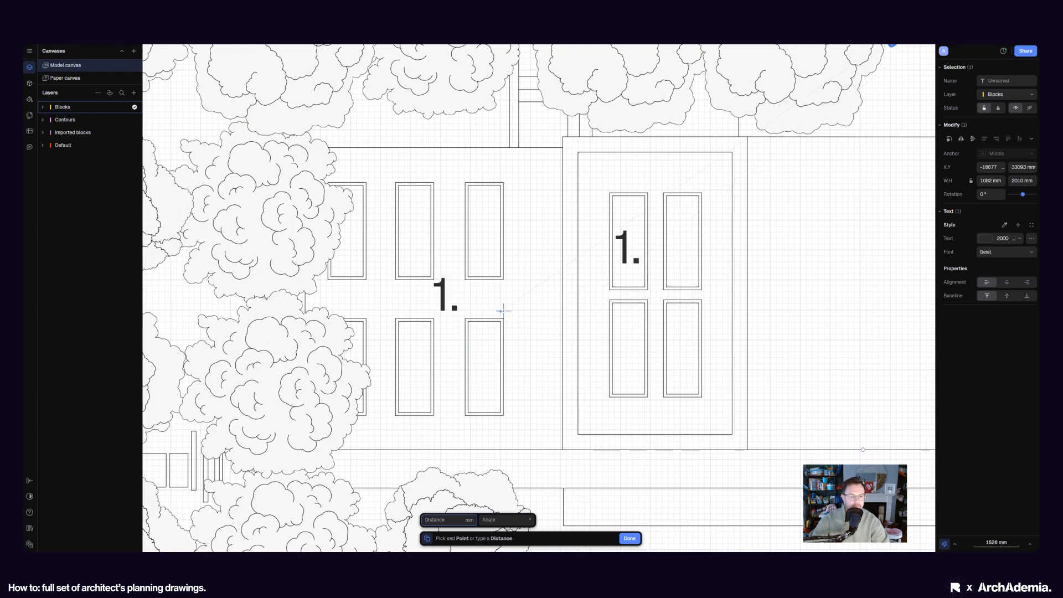
scroll(508, 312, "down", 10)
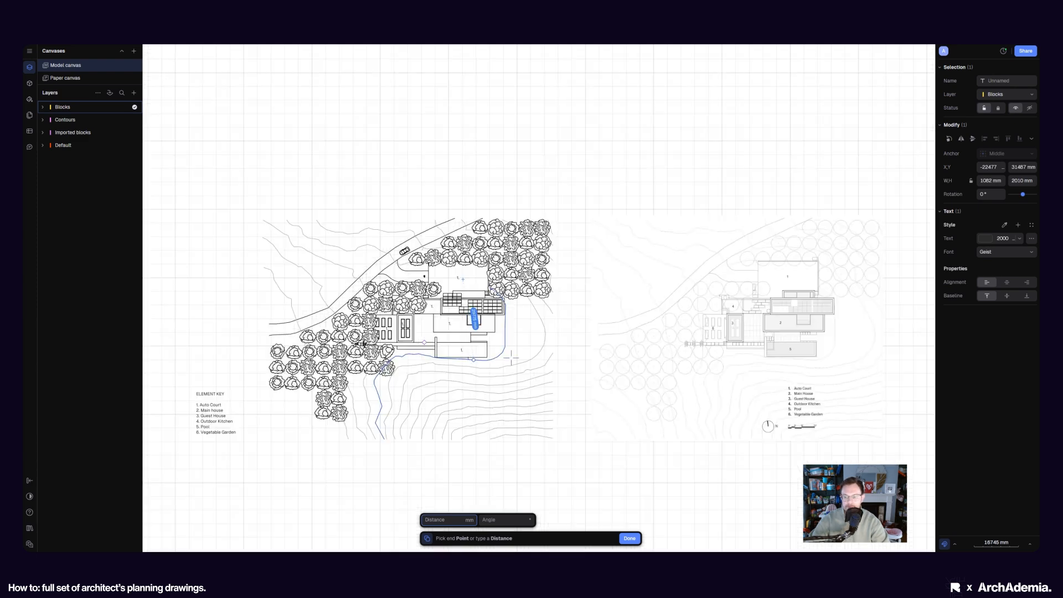
scroll(722, 365, "up", 3)
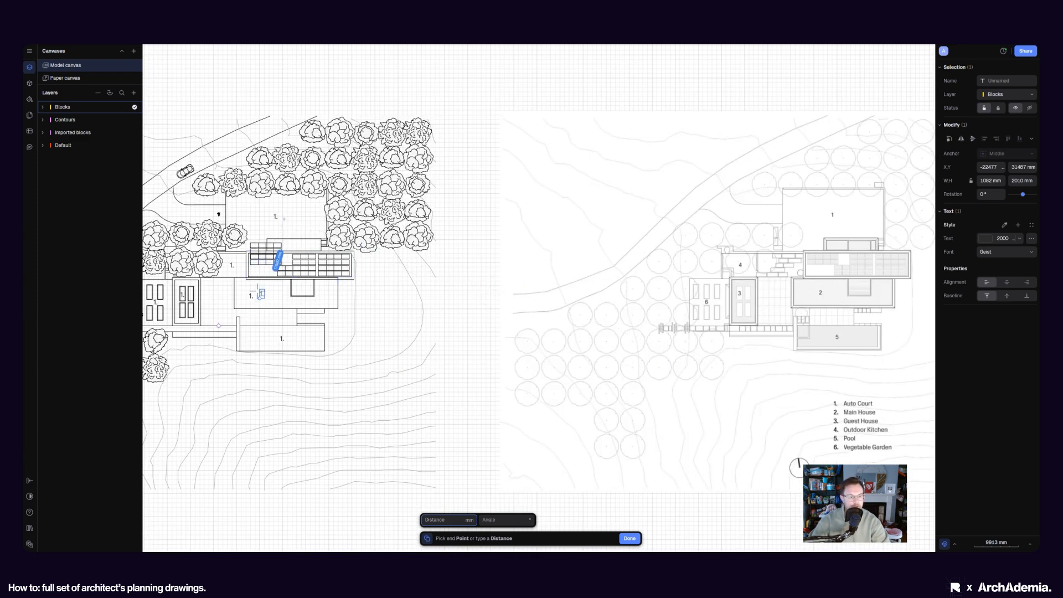
middle_click_drag(276, 288, 313, 288)
key("Escape")
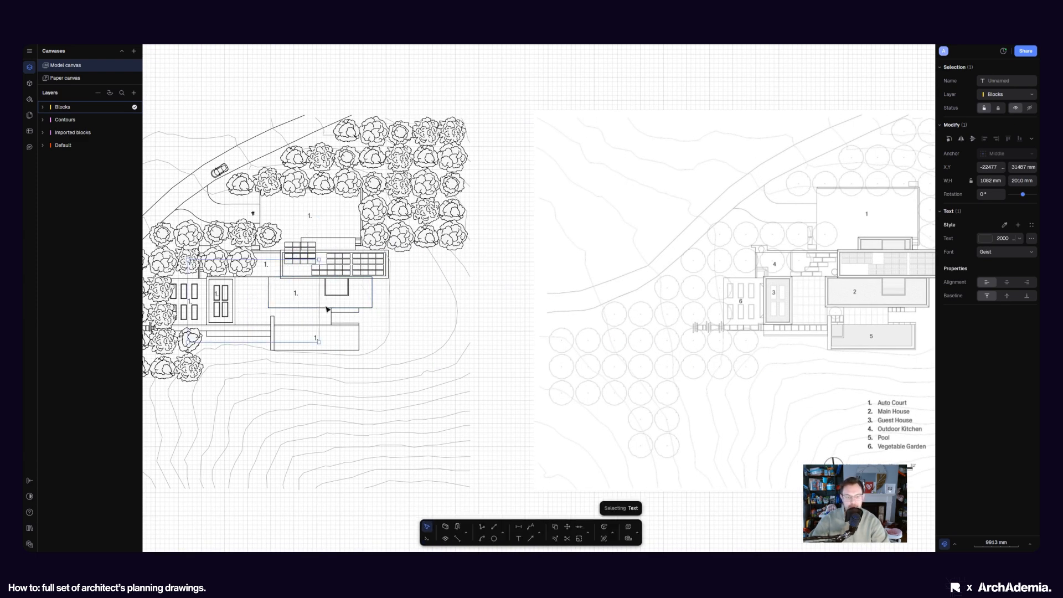
scroll(229, 270, "up", 5)
scroll(228, 271, "up", 3)
double_click(424, 250)
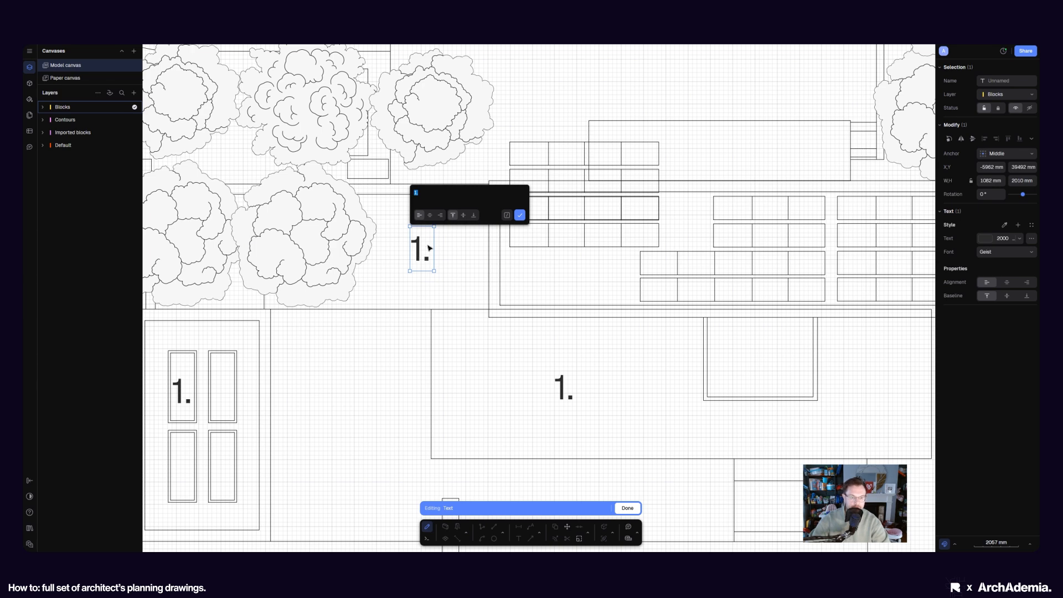
scroll(458, 308, "down", 10)
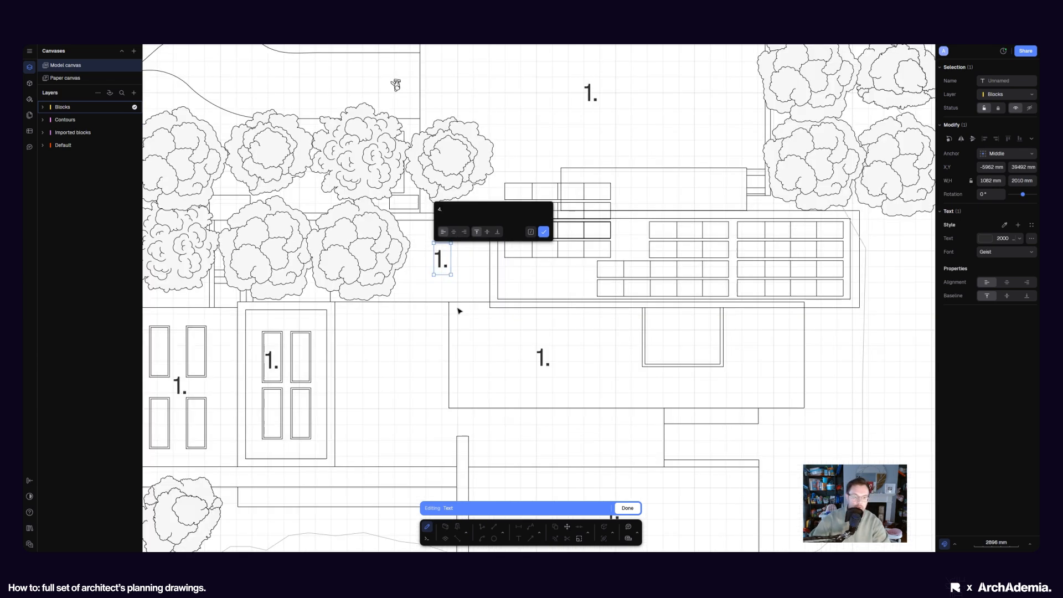
scroll(653, 360, "up", 5)
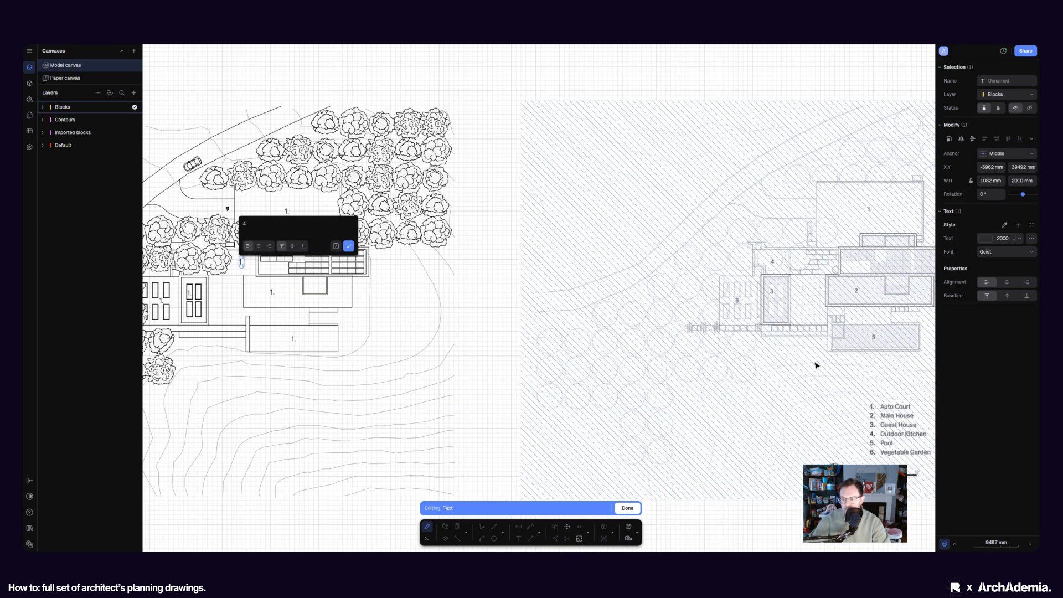
middle_click_drag(433, 344, 533, 351)
scroll(370, 304, "up", 5)
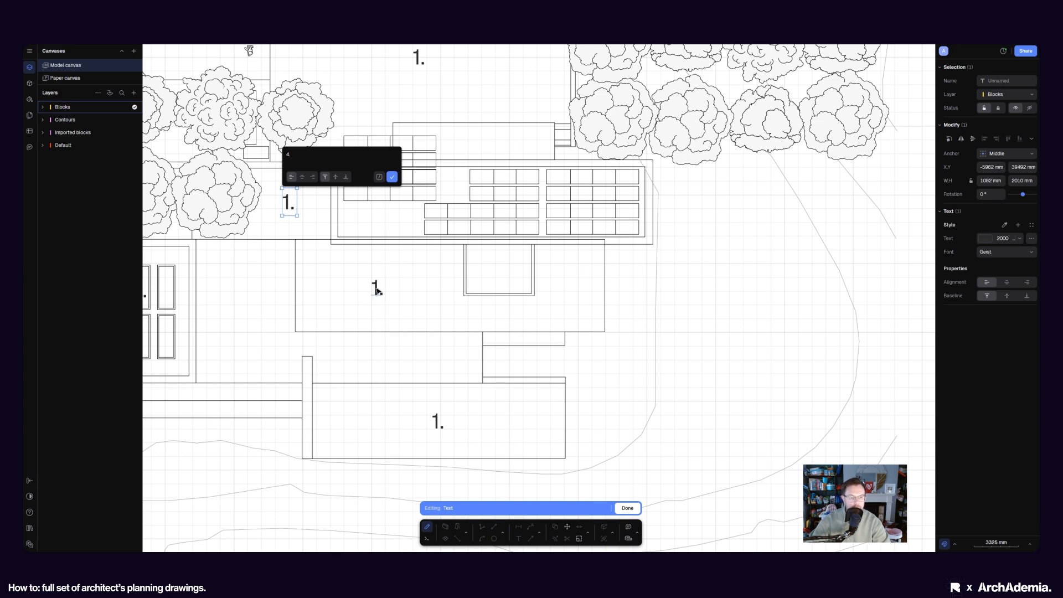
left_click(376, 289)
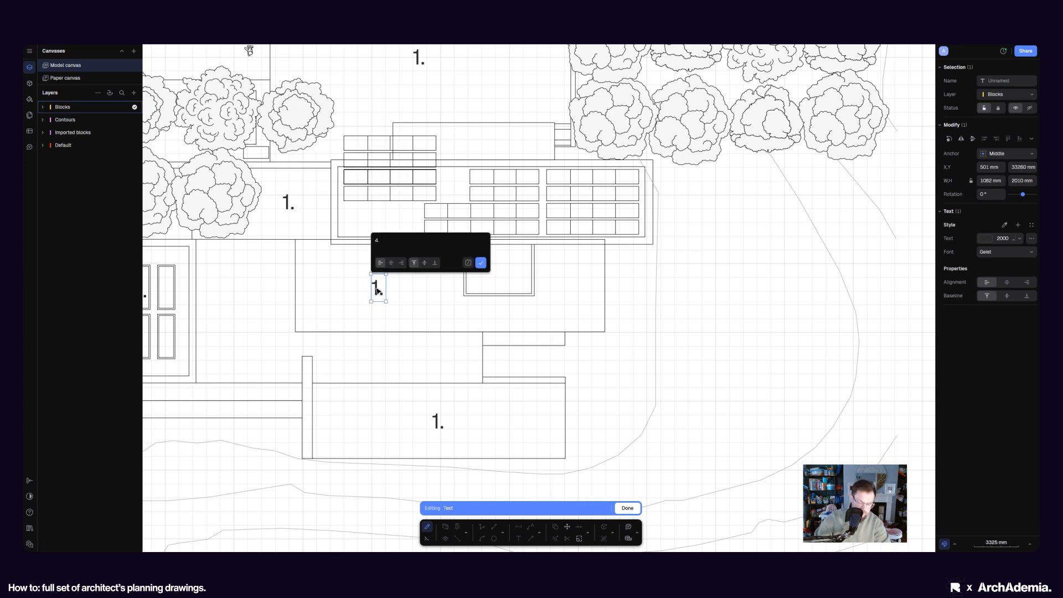
key("Escape")
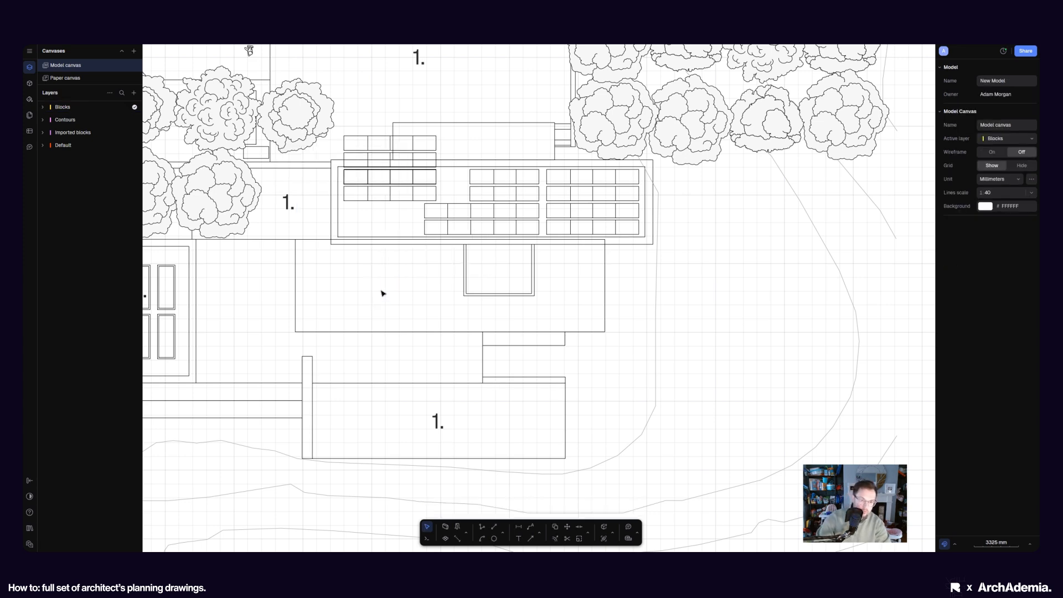
key("ctrl+z")
Step: Change the outdoor kitchen's label on the drawn plan to "4." and deselect it
middle_click_drag(300, 205, 356, 241)
scroll(356, 240, "up", 4)
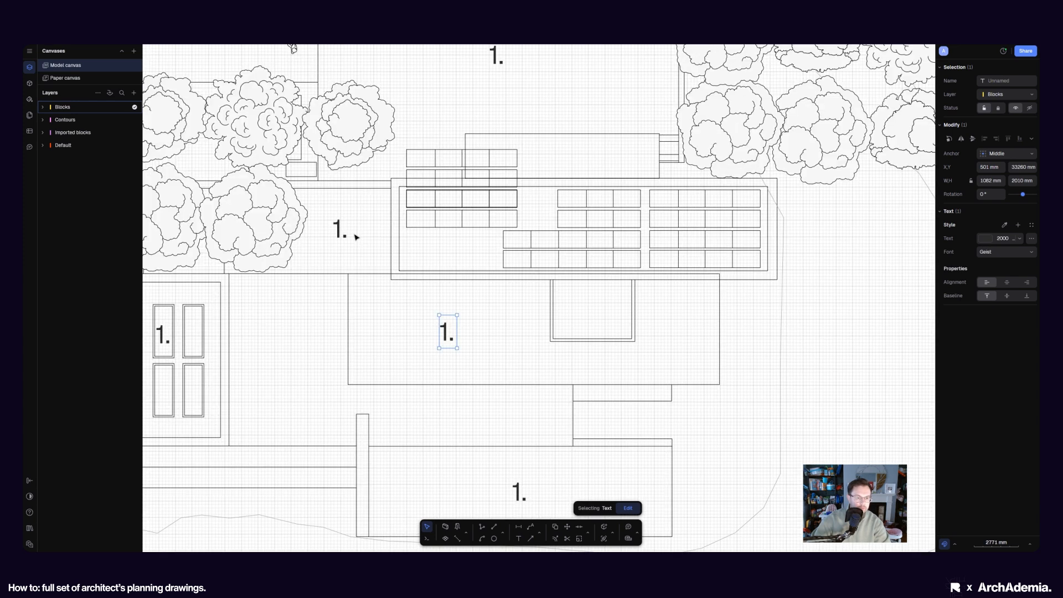
left_click(334, 225)
double_click(336, 225)
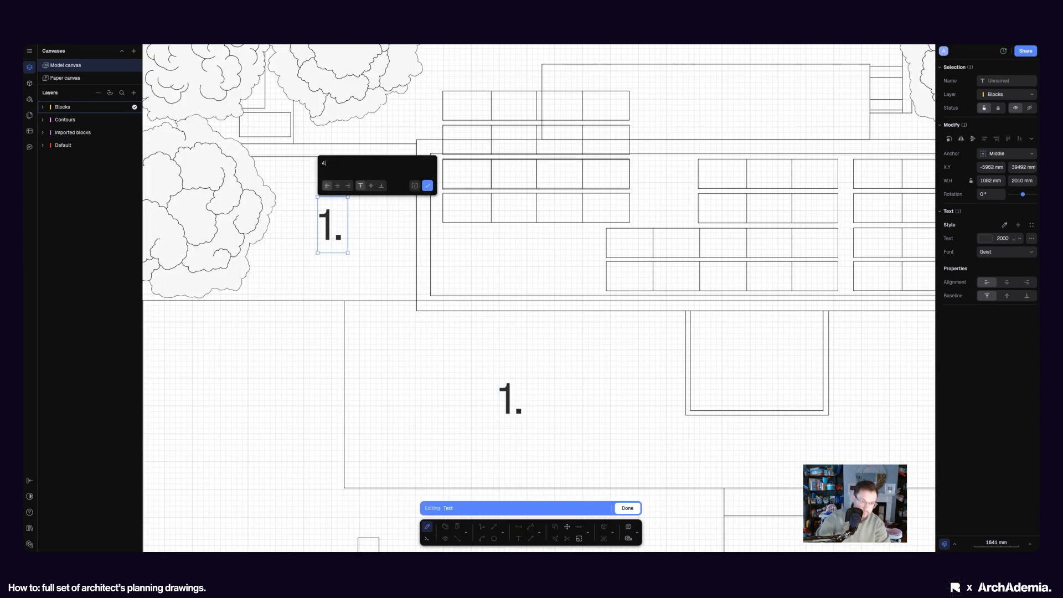
type("4")
left_click(427, 185)
key("Escape")
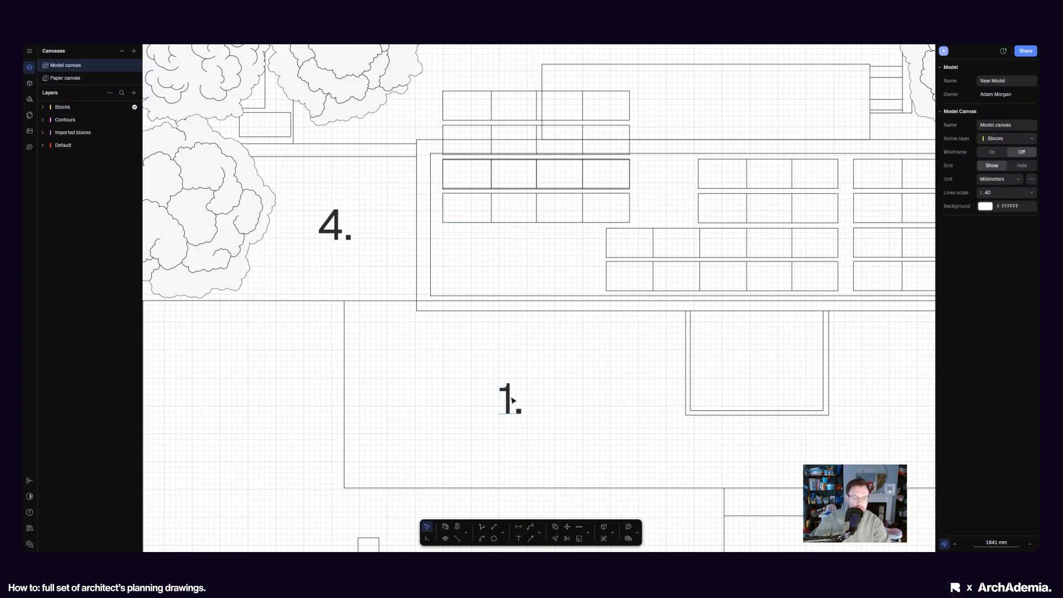
Step: Change the main house label to "2." and the pool label to "5."
double_click(513, 400)
type("2.")
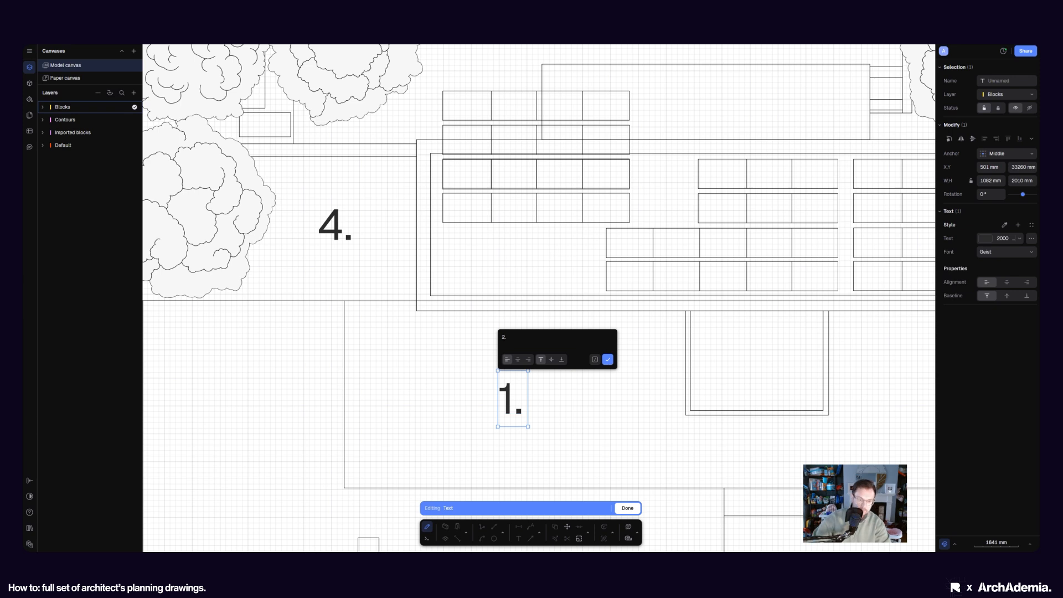
left_click(608, 359)
scroll(565, 380, "down", 5)
scroll(520, 408, "up", 4)
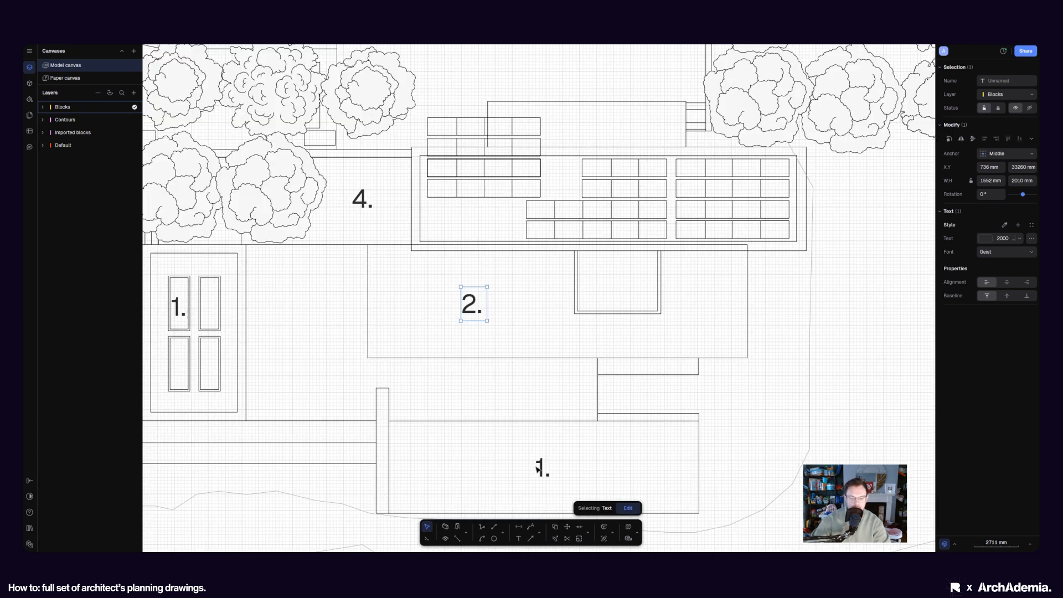
double_click(537, 469)
type("5.")
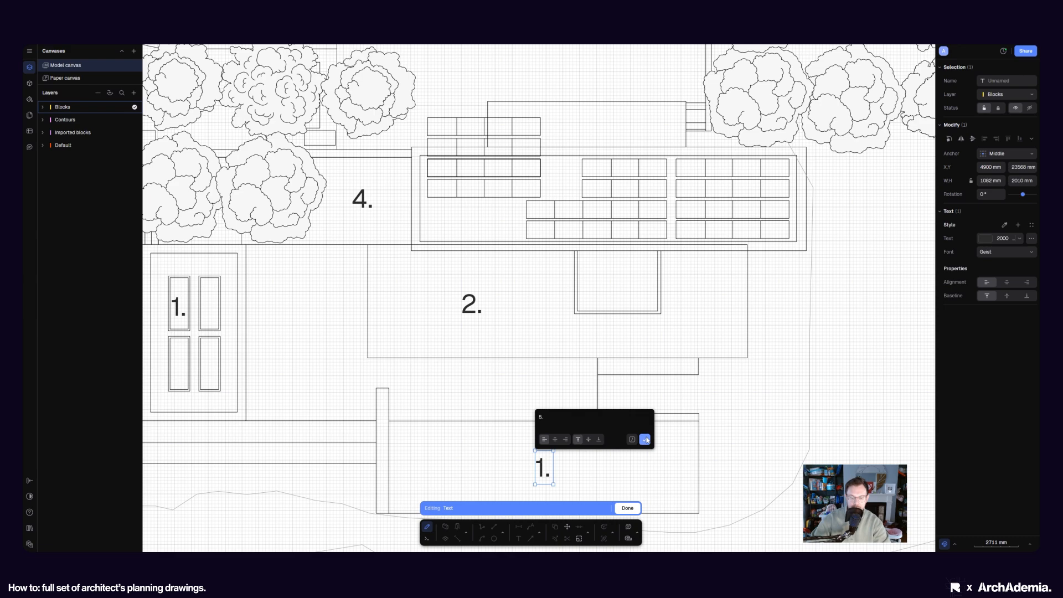
left_click(646, 440)
Step: Change the vegetable garden's label on the drawn plan to "6."
scroll(653, 421, "down", 6)
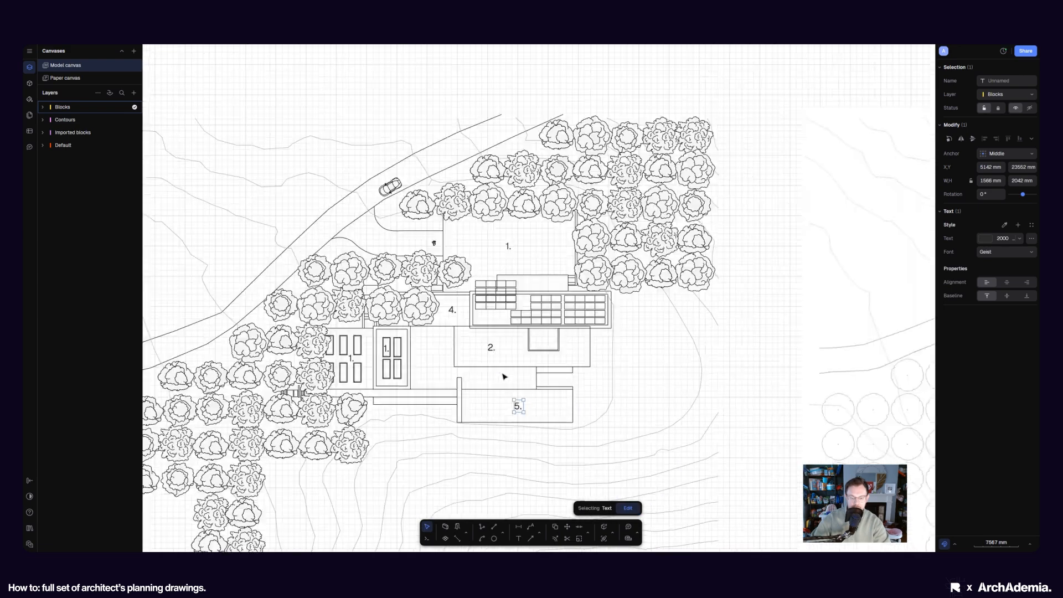
scroll(697, 374, "up", 3)
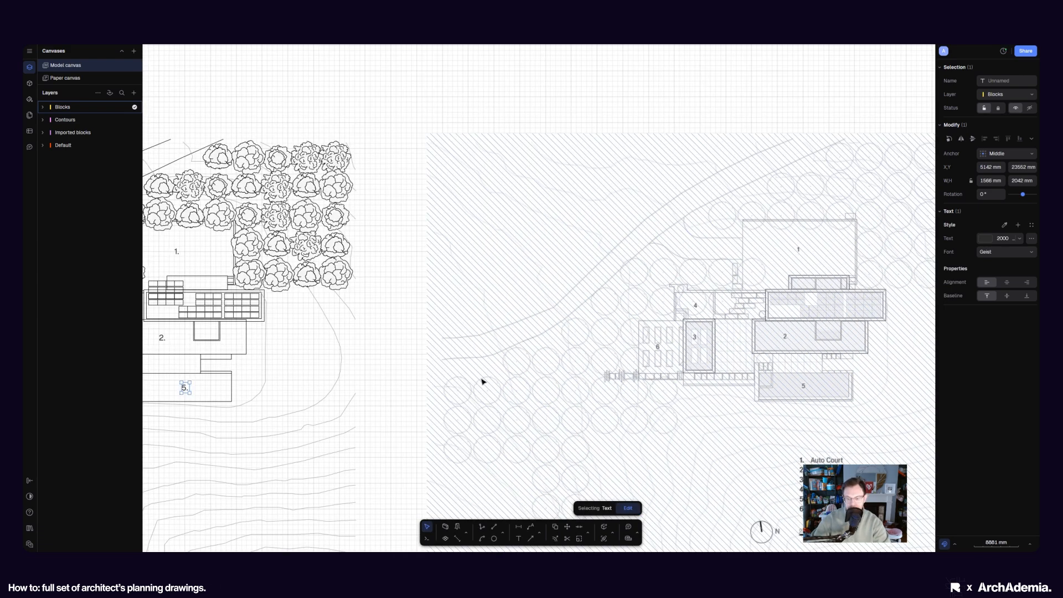
middle_click_drag(331, 382, 681, 363)
scroll(365, 319, "up", 3)
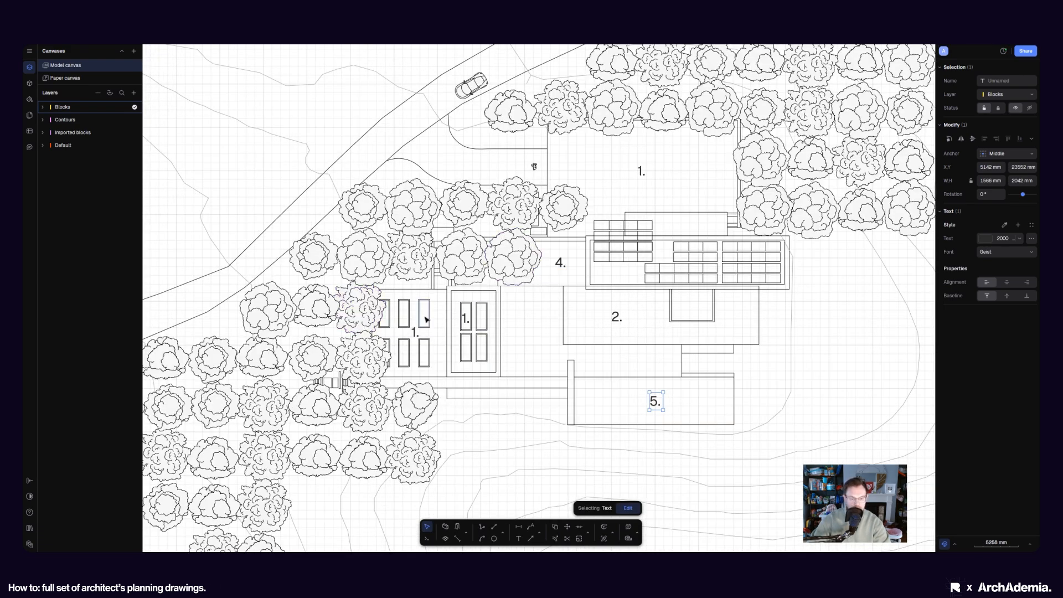
scroll(412, 335, "up", 5)
double_click(407, 346)
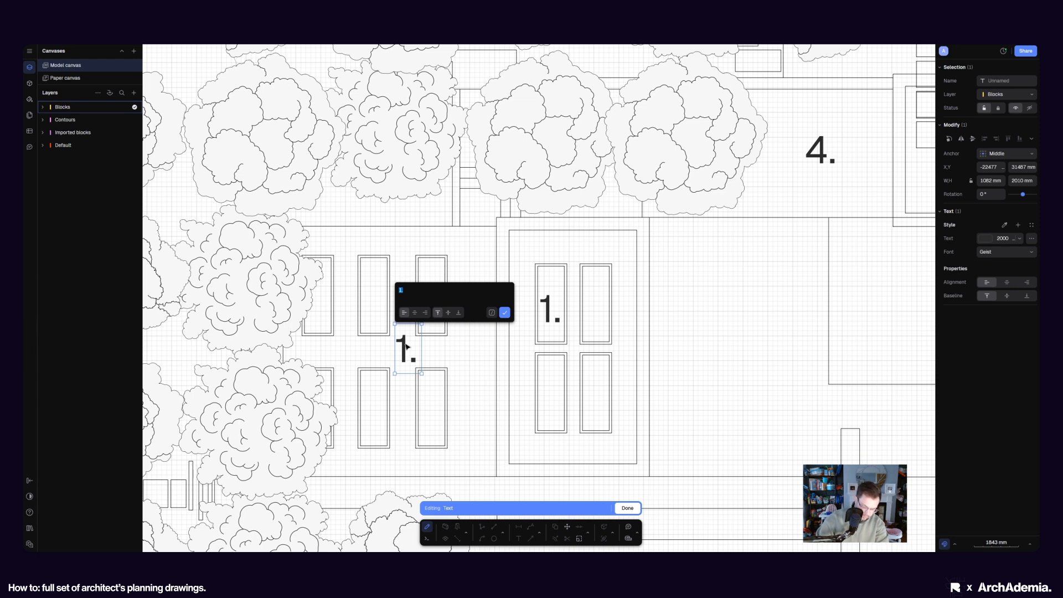
type("6")
left_click(505, 312)
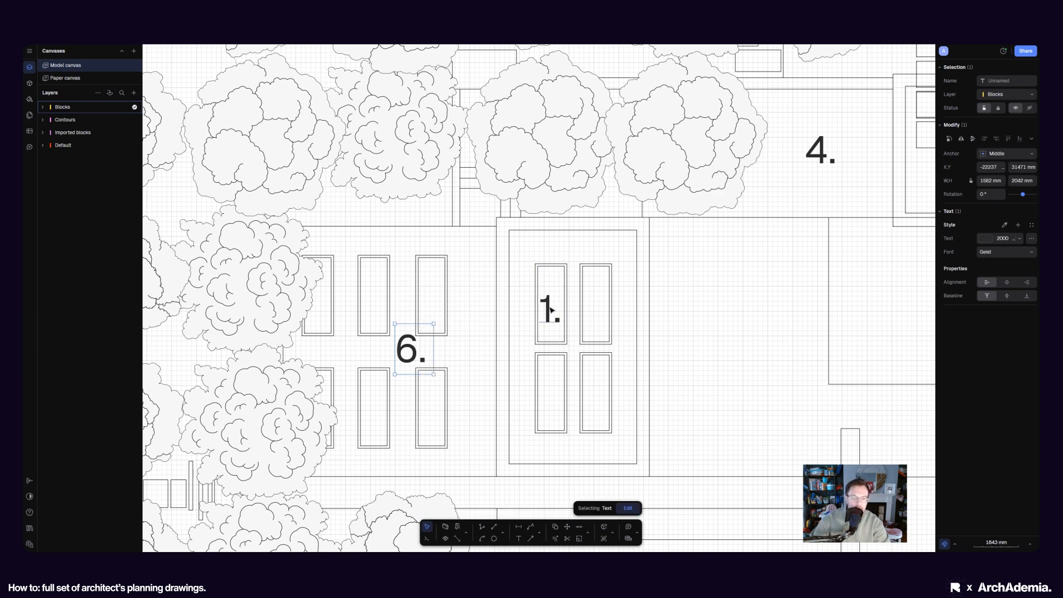
Step: Change the guest house's label on the drawn plan to "3."
double_click(550, 310)
type("3.")
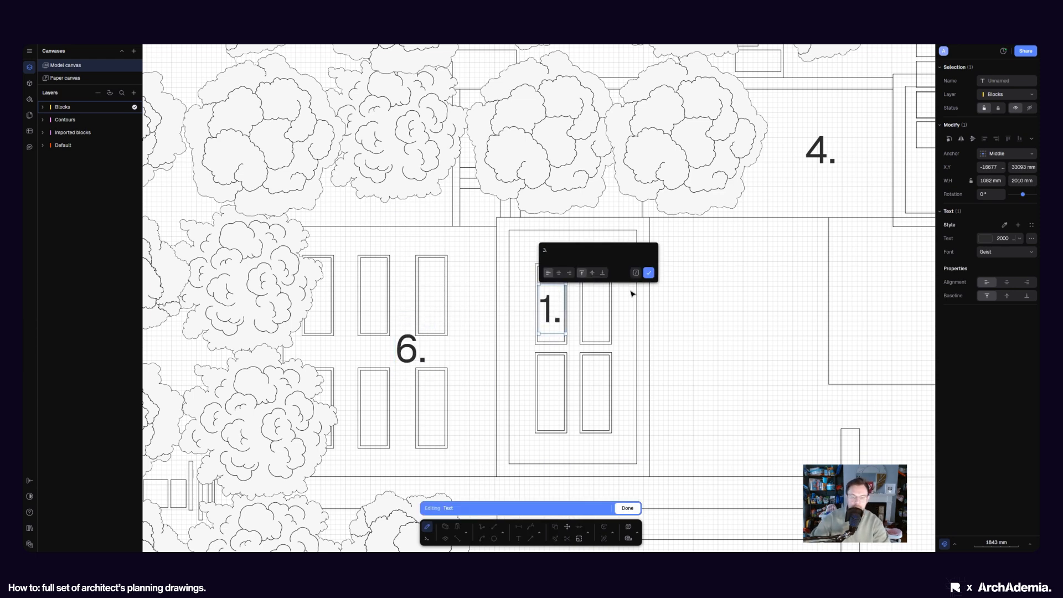
left_click(648, 273)
scroll(388, 373, "down", 5)
scroll(437, 365, "down", 3)
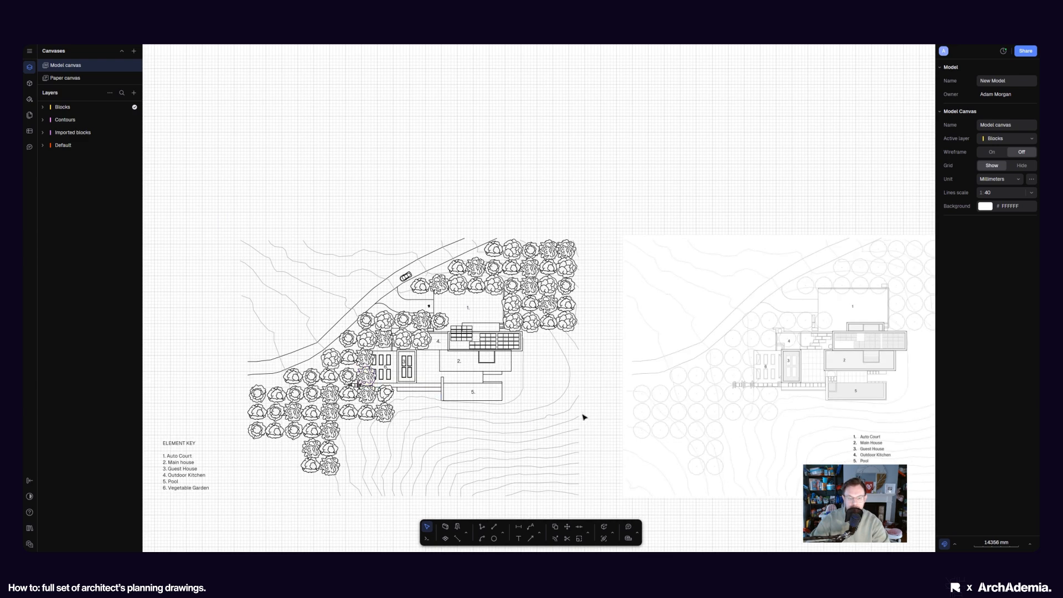
scroll(497, 367, "up", 1)
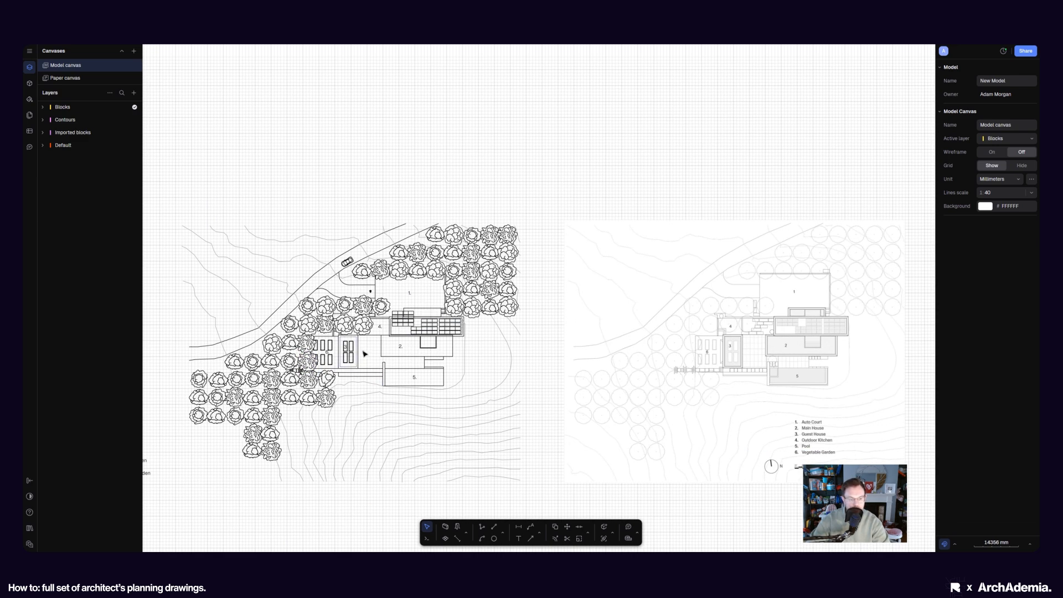
Step: Move the element key farther left, away from the drawn site plan, and deselect it
middle_click_drag(191, 442, 459, 413)
scroll(344, 440, "up", 3)
left_click(403, 435)
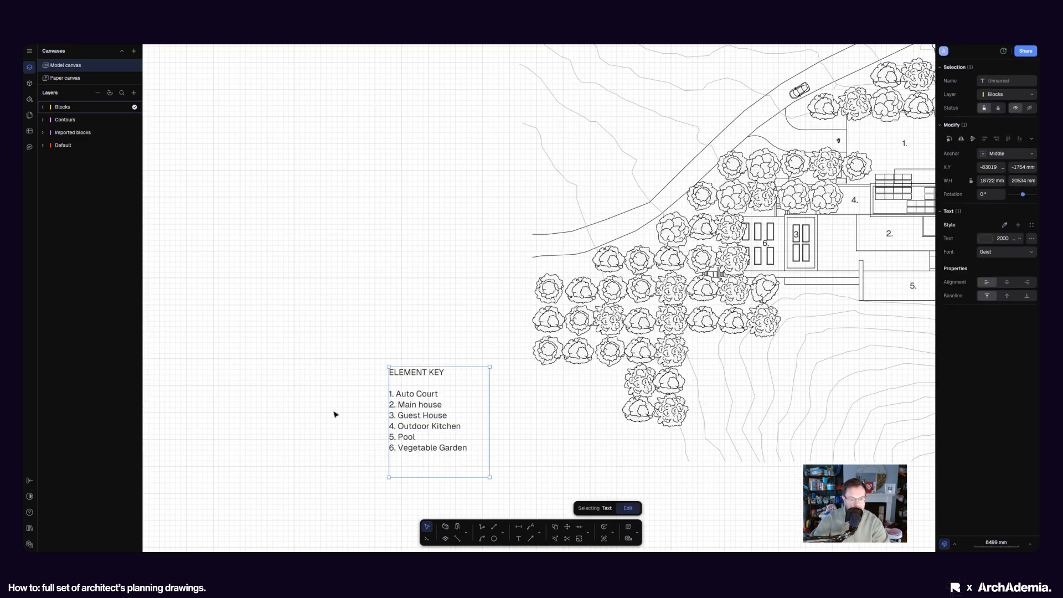
scroll(332, 414, "down", 5)
left_click(329, 438)
scroll(278, 390, "up", 3)
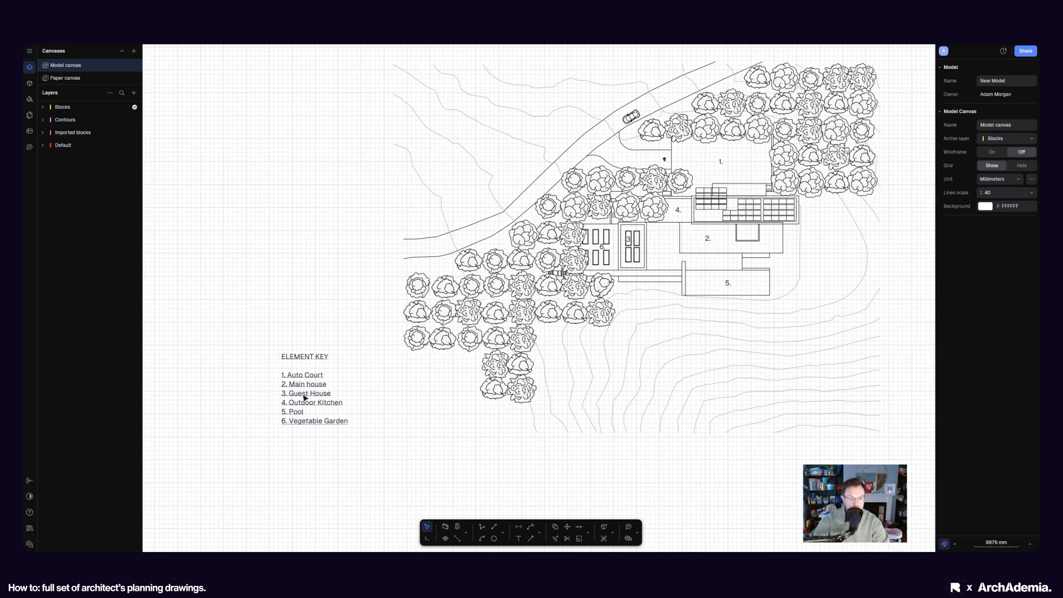
scroll(512, 391, "down", 4)
left_click(407, 403)
middle_click_drag(407, 400, 448, 389)
left_click_drag(446, 383, 406, 376)
left_click(323, 341)
scroll(322, 342, "down", 3)
scroll(365, 380, "down", 2)
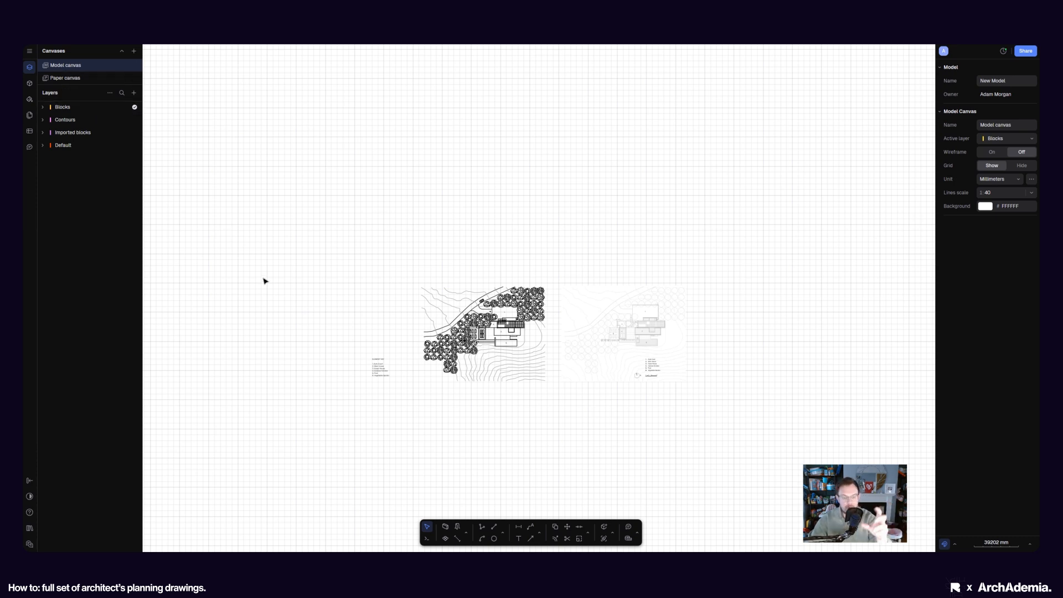
Step: Search the block libraries for "north"
scroll(560, 380, "up", 5)
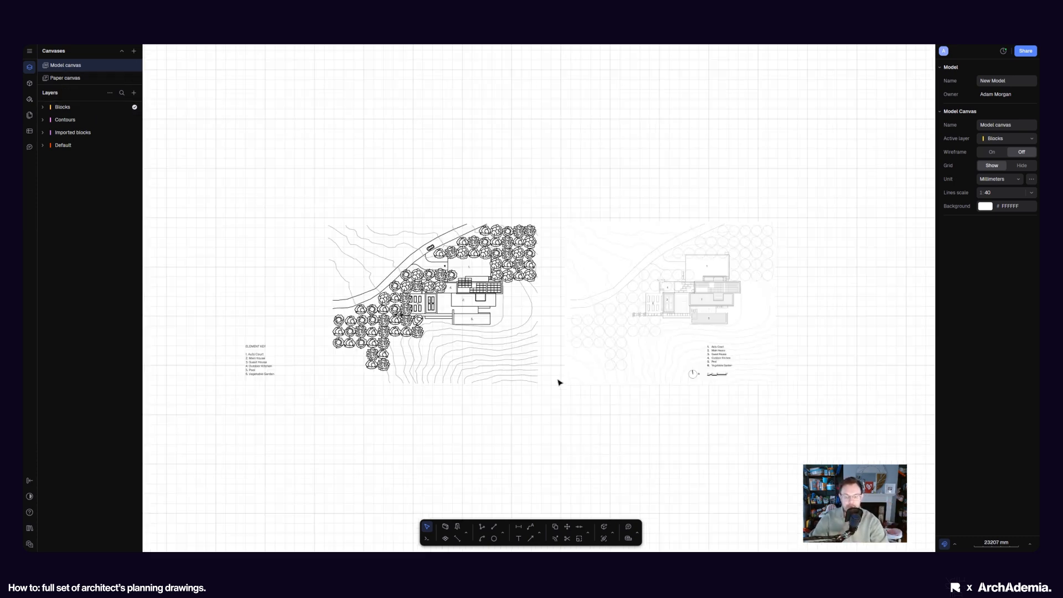
left_click(29, 83)
left_click(80, 68)
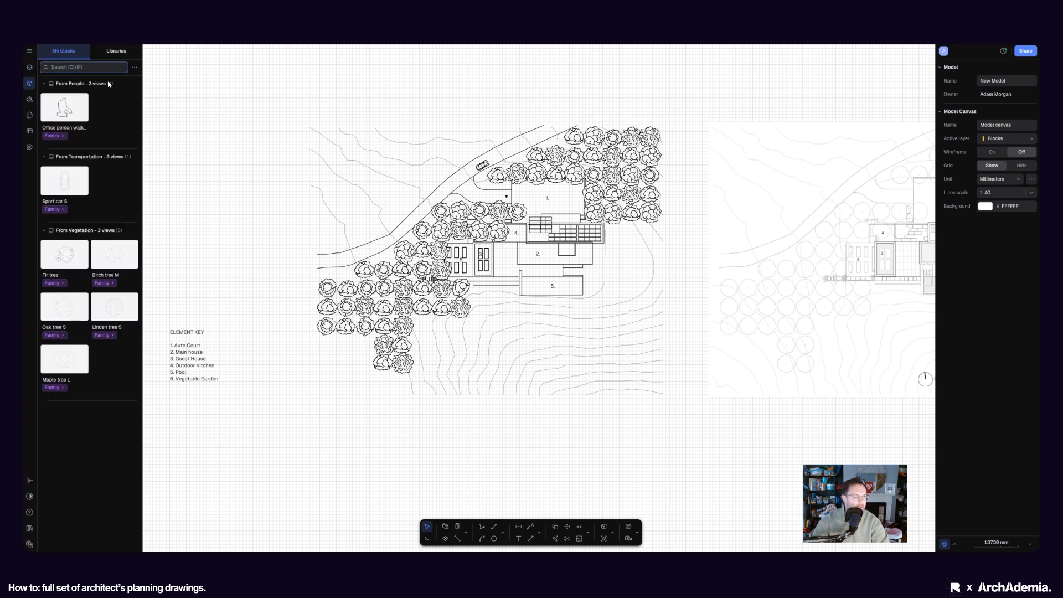
type("NO")
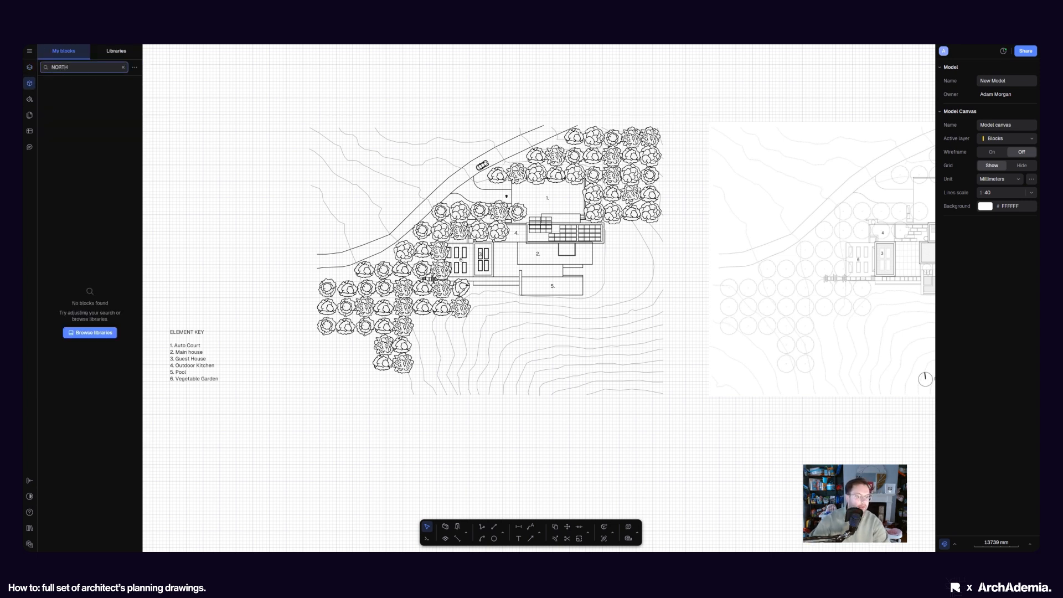
type("RTH")
left_click(118, 52)
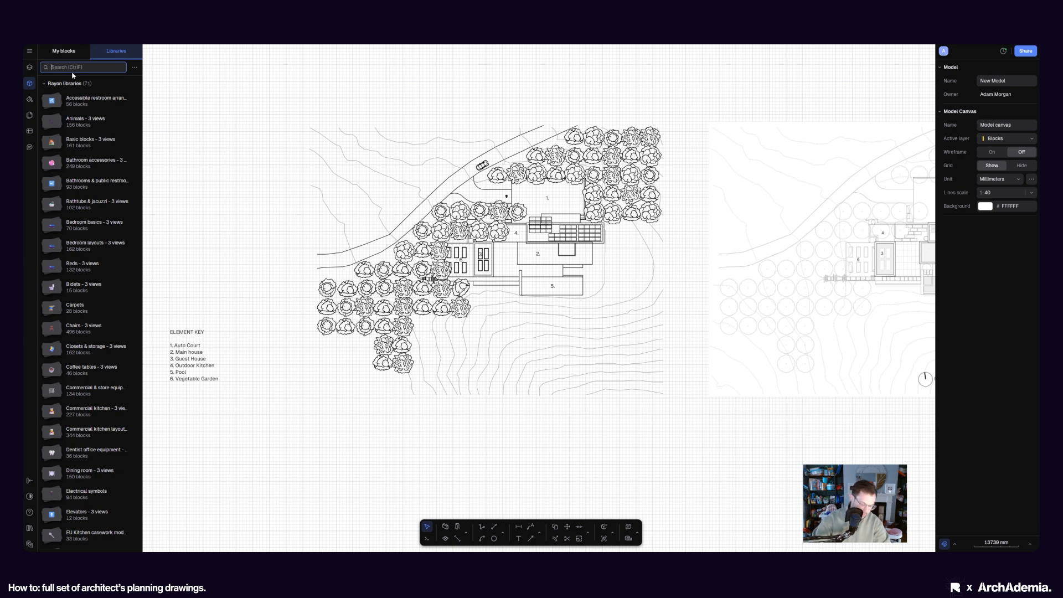
type("north")
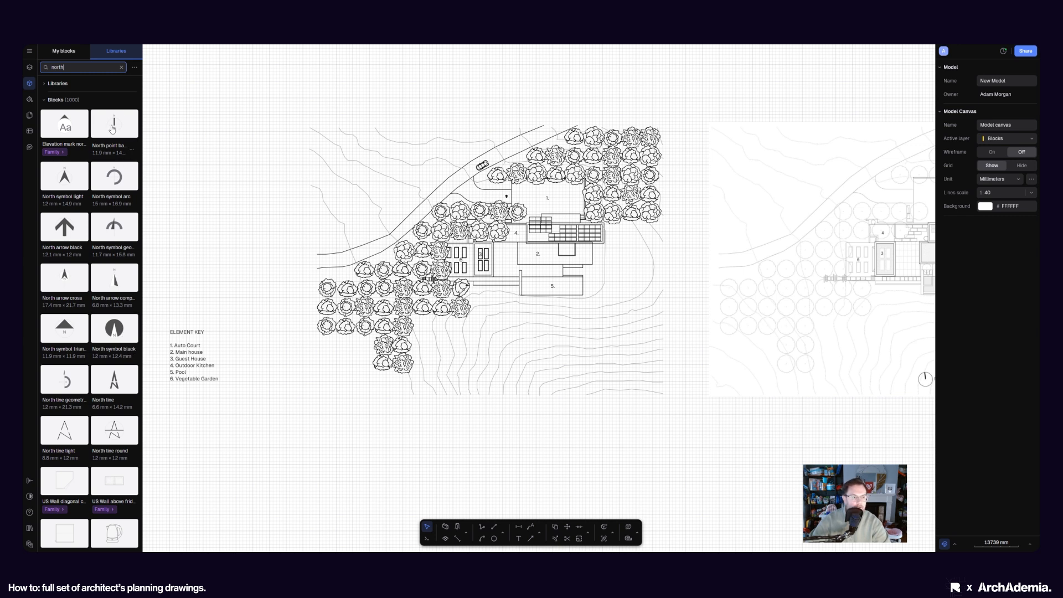
Step: Place a North point basic block on the lower part of the reference image and deselect it
mouse_move(113, 129)
left_mouse_down()
mouse_move(820, 316)
mouse_move(917, 382)
mouse_move(833, 384)
left_mouse_up()
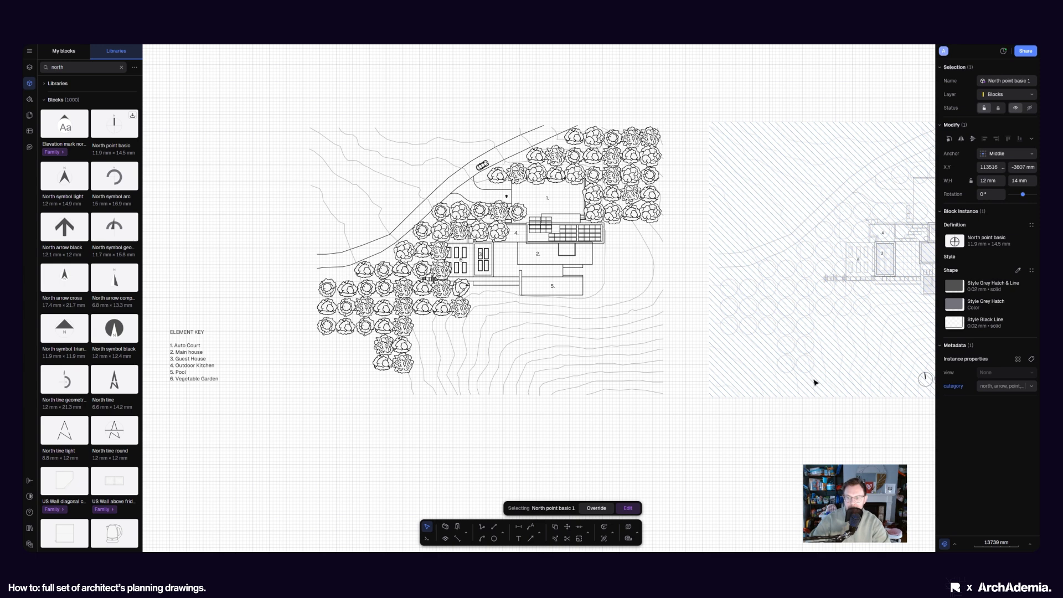
scroll(470, 359, "down", 3)
scroll(567, 387, "down", 3)
key("Escape")
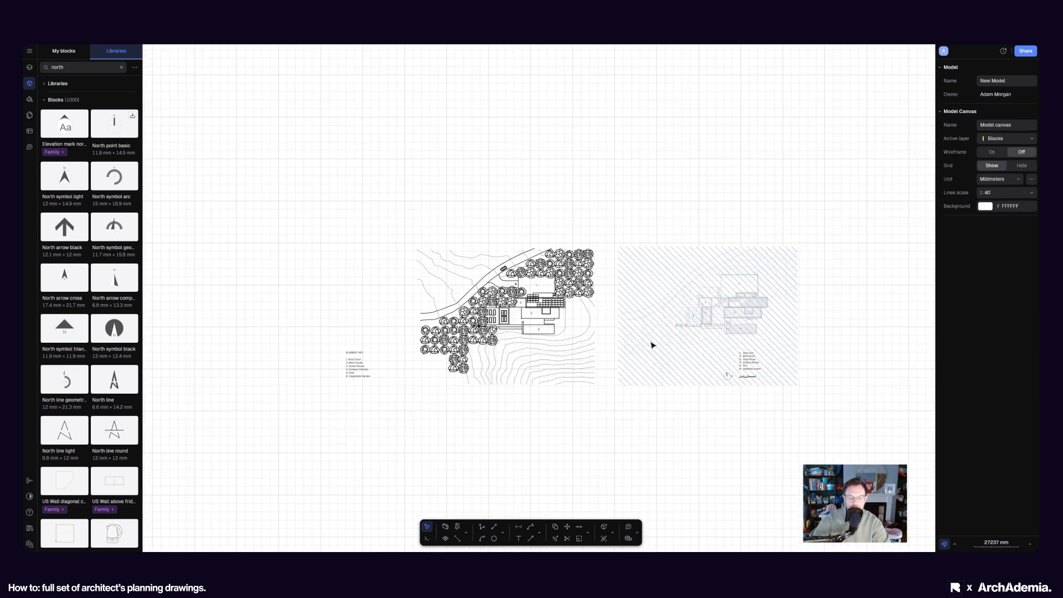
Step: Move the reference image up and farther right, away from the drawn plan
left_click_drag(660, 324, 738, 232)
left_click(711, 403)
key("ctrl+z")
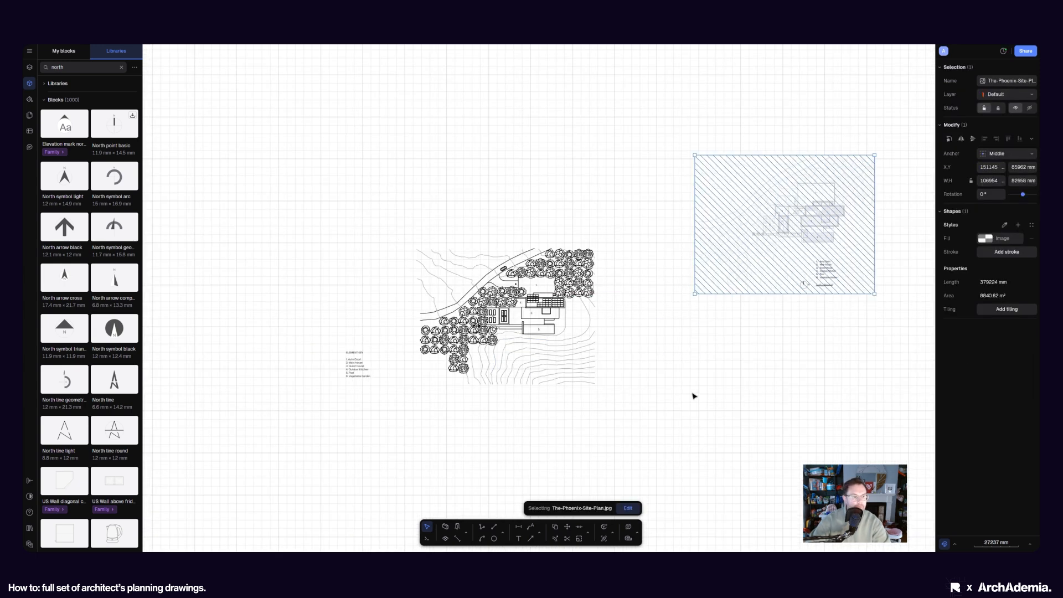
Step: Try to place another North point basic block and move it into the empty area beside the drawn plan
left_click(111, 133)
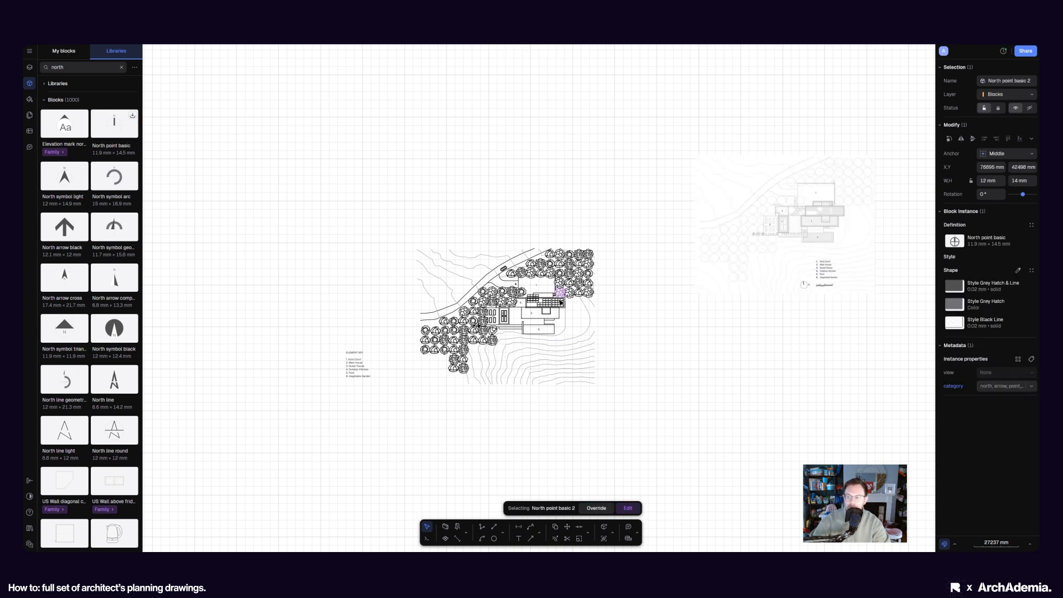
scroll(536, 326, "up", 5)
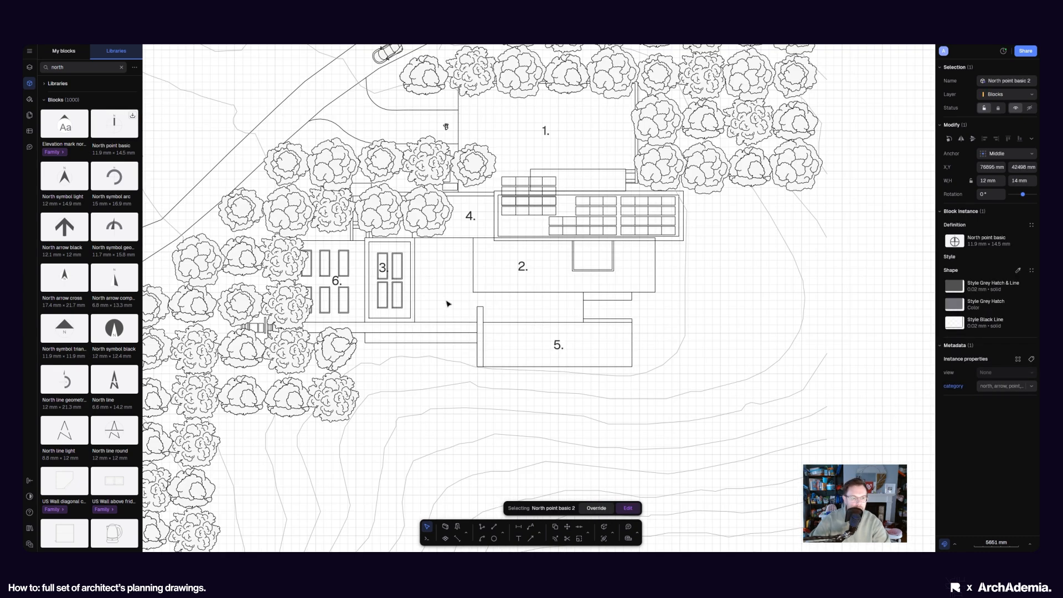
scroll(433, 304, "down", 5)
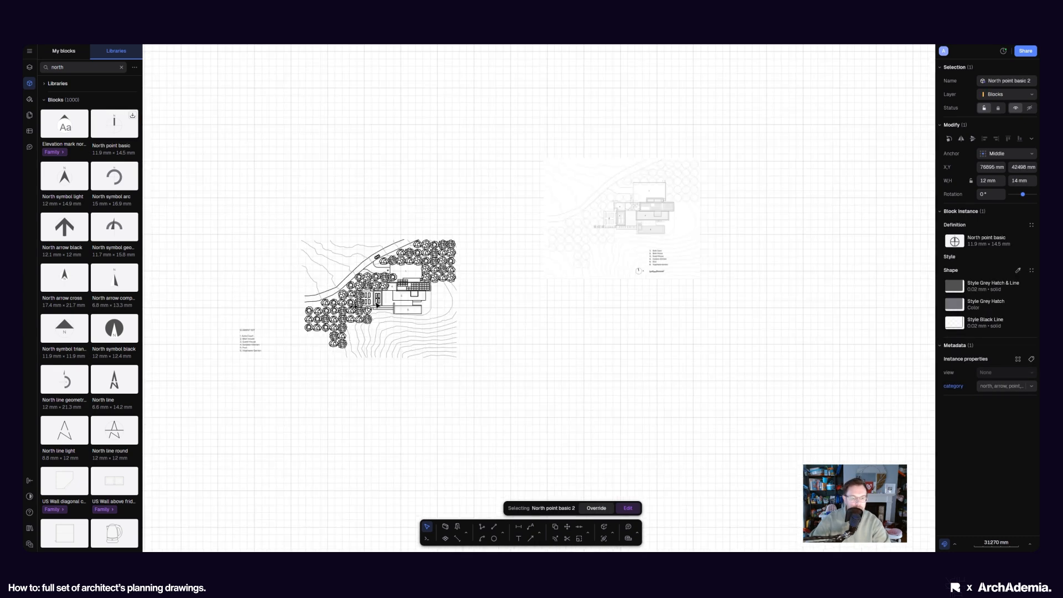
left_click(570, 527)
scroll(560, 351, "down", 2)
left_click(577, 382)
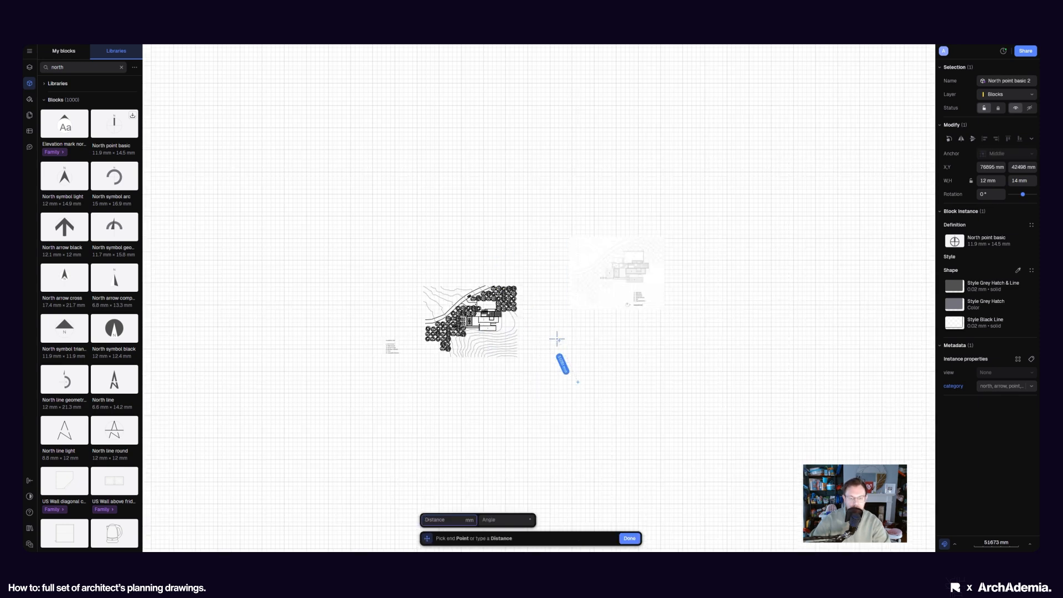
left_click(557, 339)
scroll(586, 383, "up", 10)
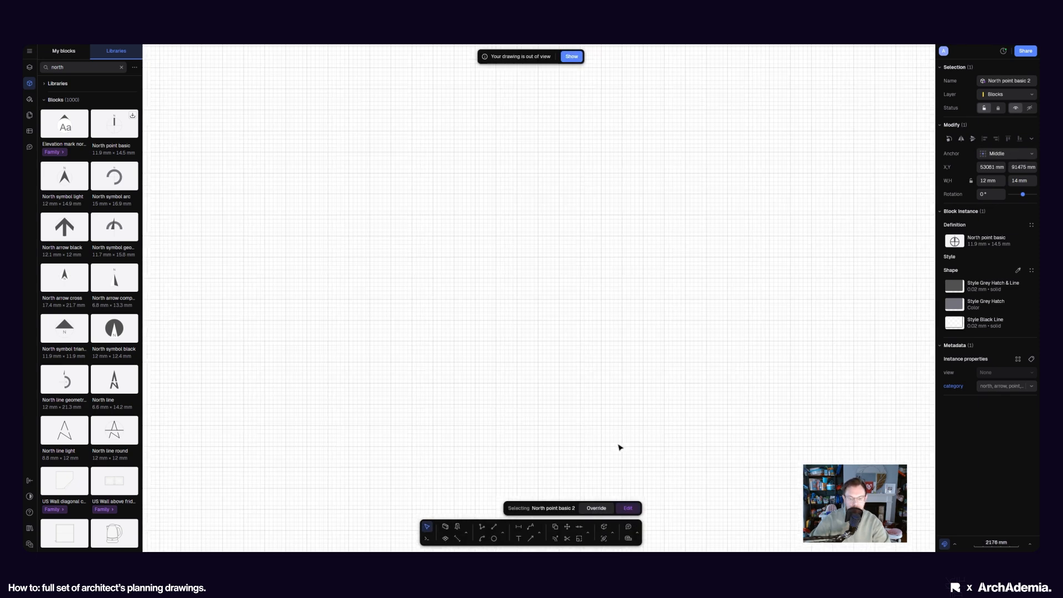
scroll(619, 447, "down", 8)
key("Escape")
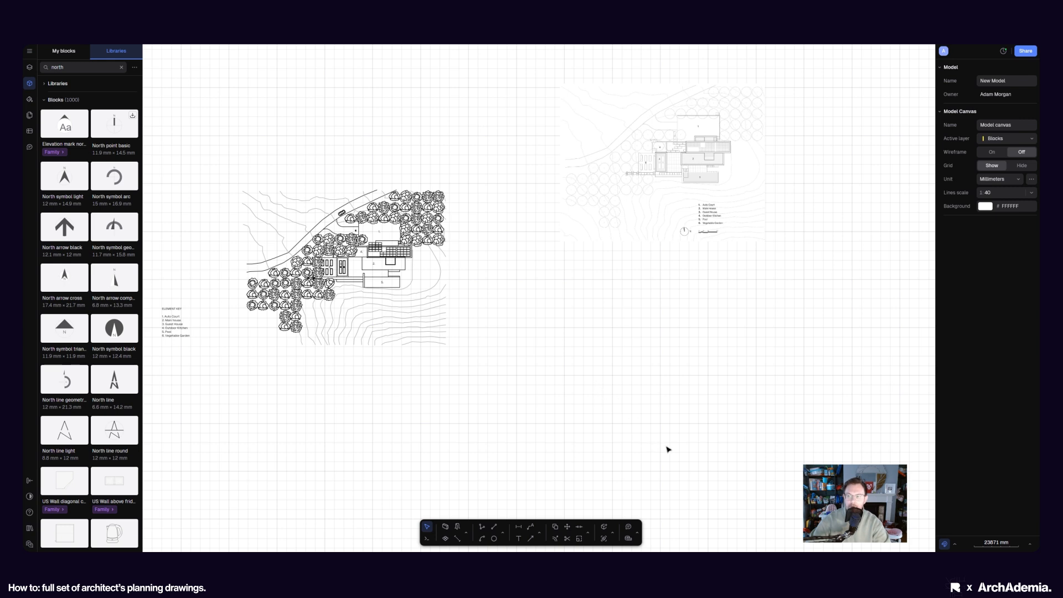
Step: Window-select the empty area beside the drawn plan to find the placed north point, then deselect it
left_click_drag(698, 459, 464, 258)
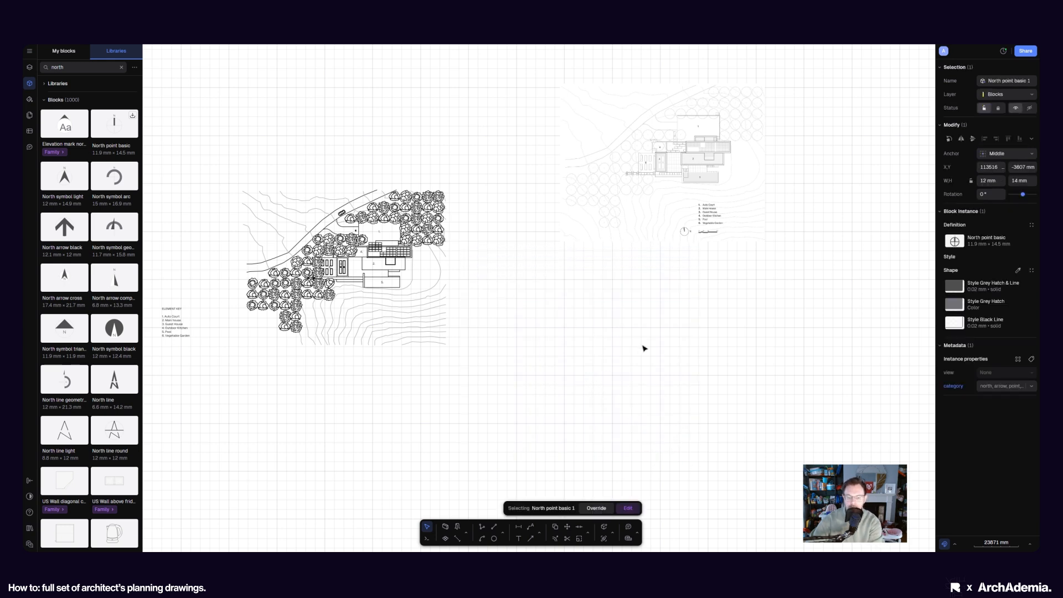
scroll(644, 347, "down", 3)
key("Escape")
scroll(579, 335, "up", 1)
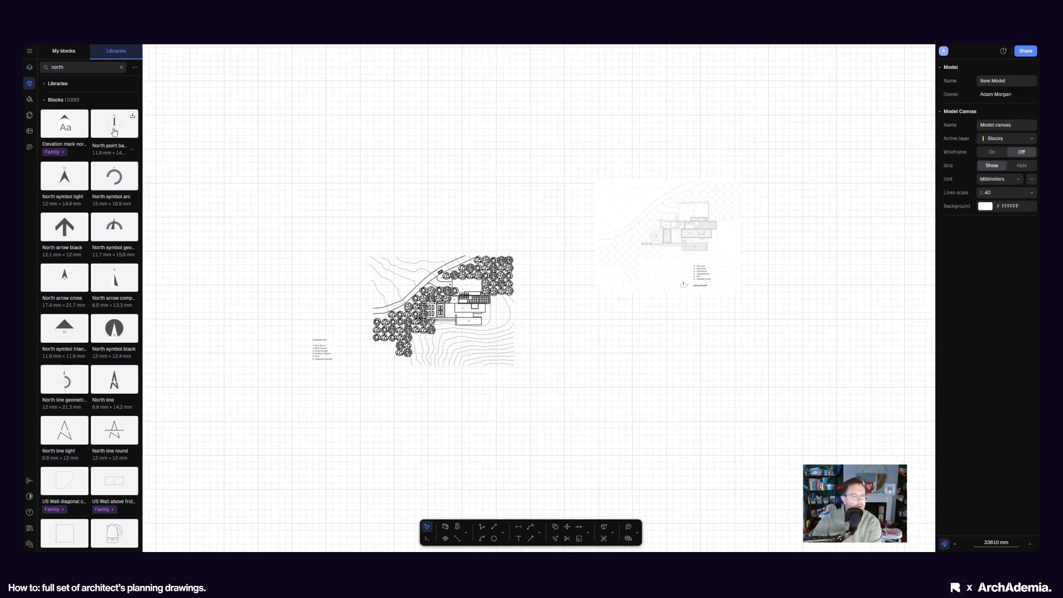
Step: Insert a new North point basic block on the drawn plan and scale it proportionally to a width of 3500 mm
scroll(349, 320, "up", 5)
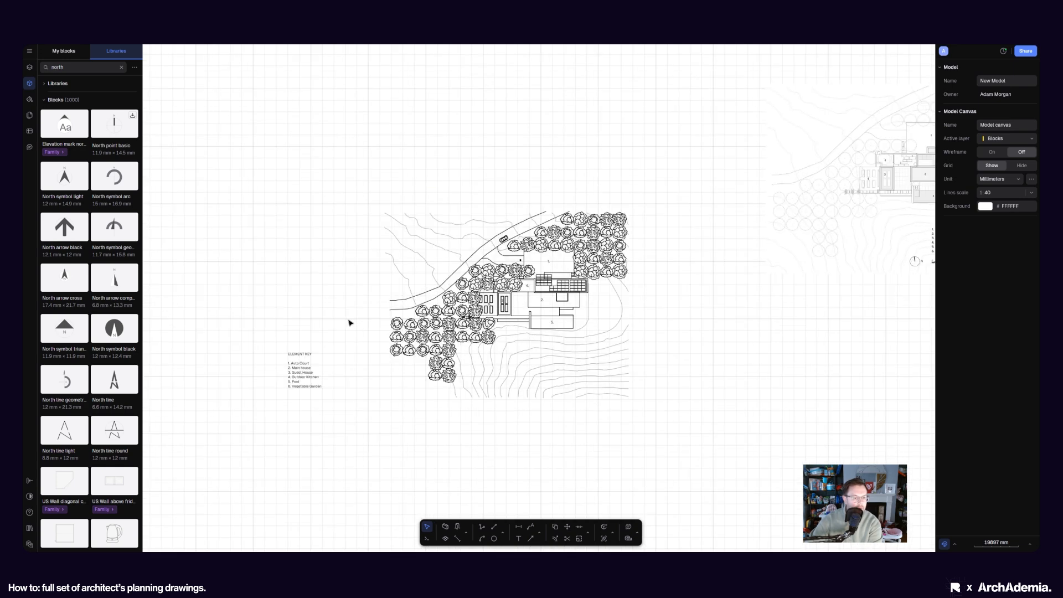
left_click_drag(113, 127, 265, 341)
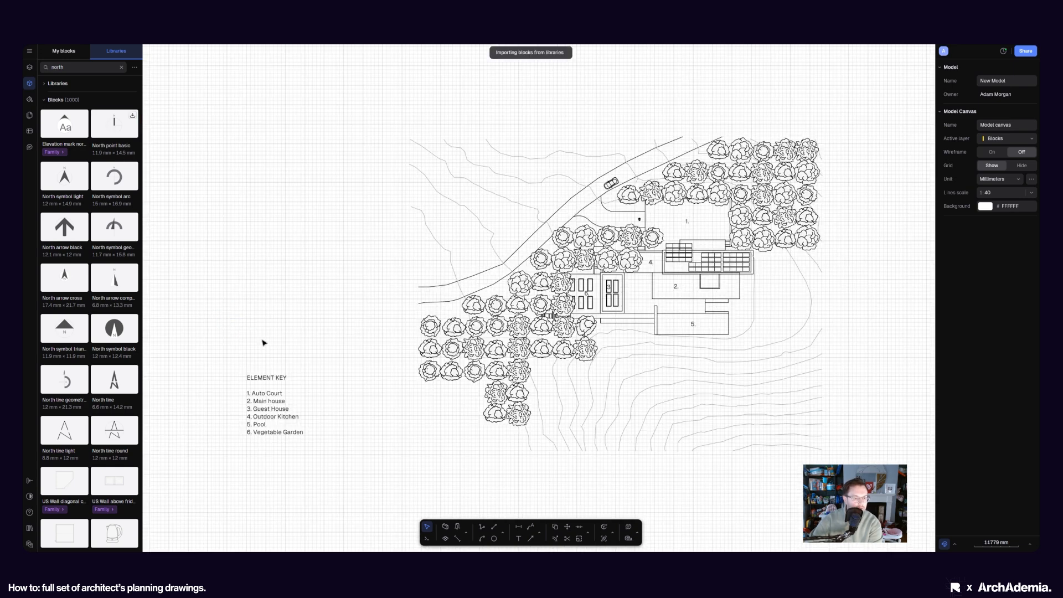
scroll(261, 344, "up", 10)
scroll(262, 344, "up", 3)
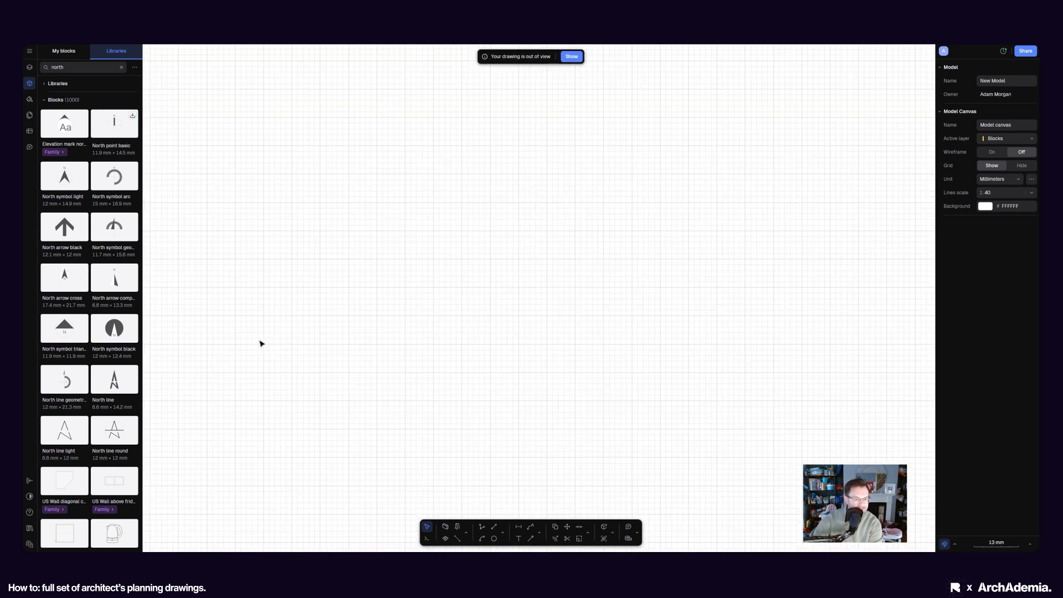
scroll(270, 350, "down", 13)
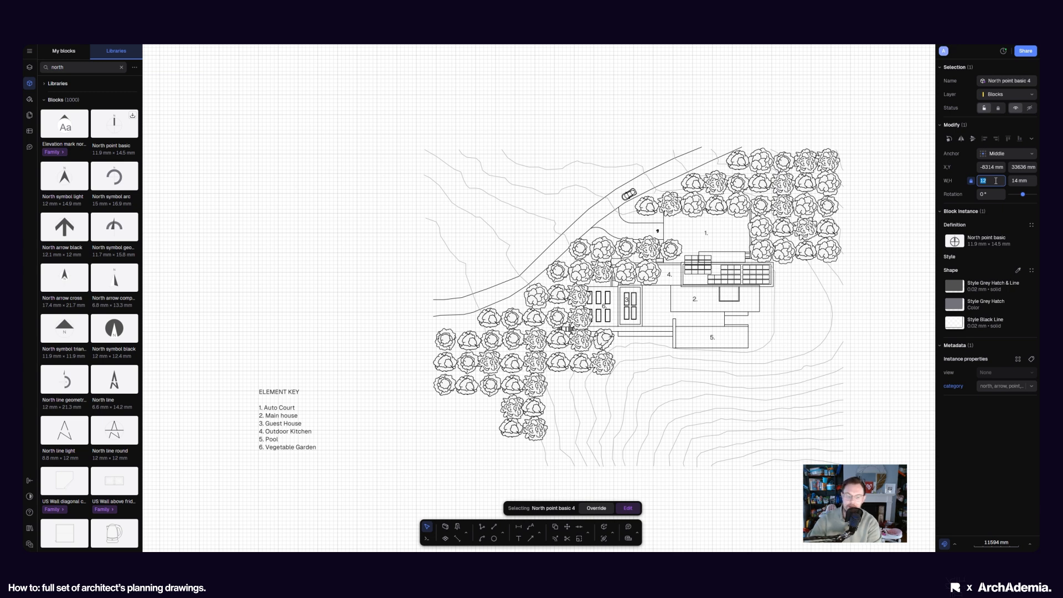
key("Return")
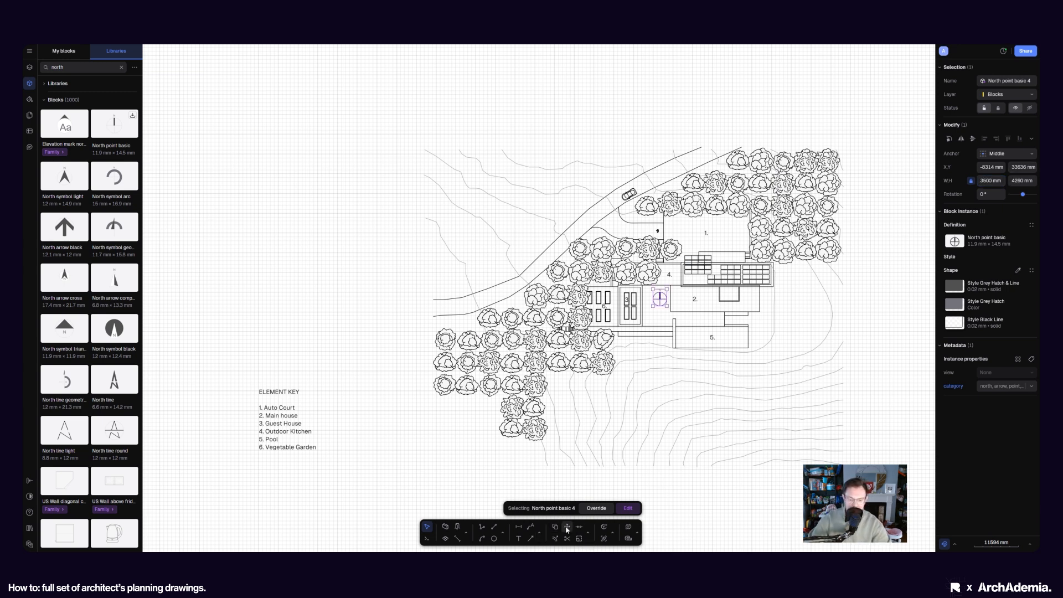
Step: Move the north point from the drawn plan onto the north arrow in the reference image
key("m")
left_click(660, 293)
scroll(249, 299, "down", 5)
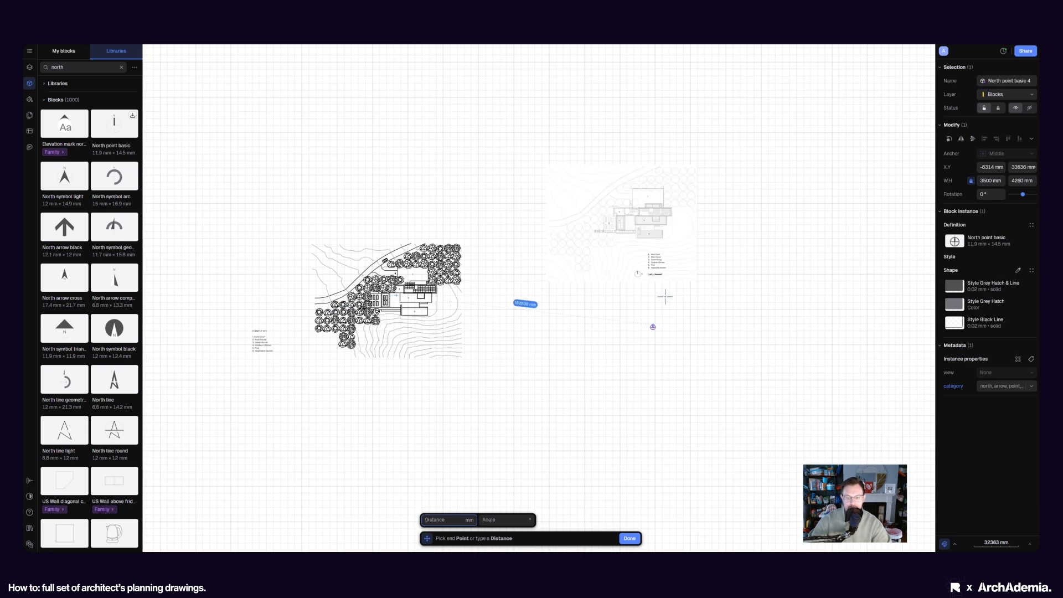
scroll(664, 274, "up", 8)
scroll(471, 317, "up", 5)
left_click(530, 308)
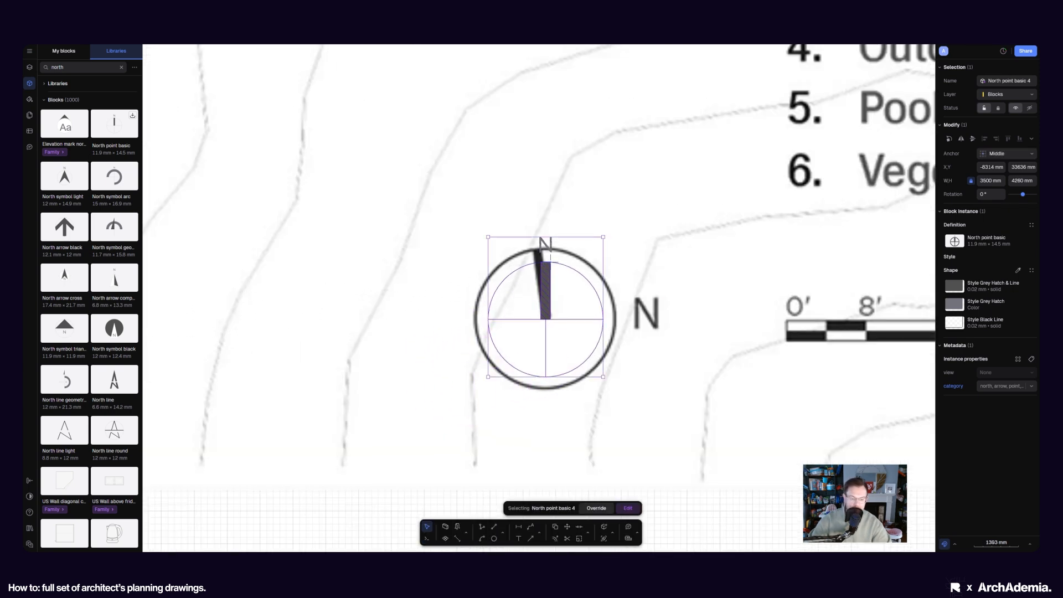
Step: Rotate the north point about its centre by about 6.6° to match the reference image's north arrow
key("r")
scroll(540, 307, "up", 3)
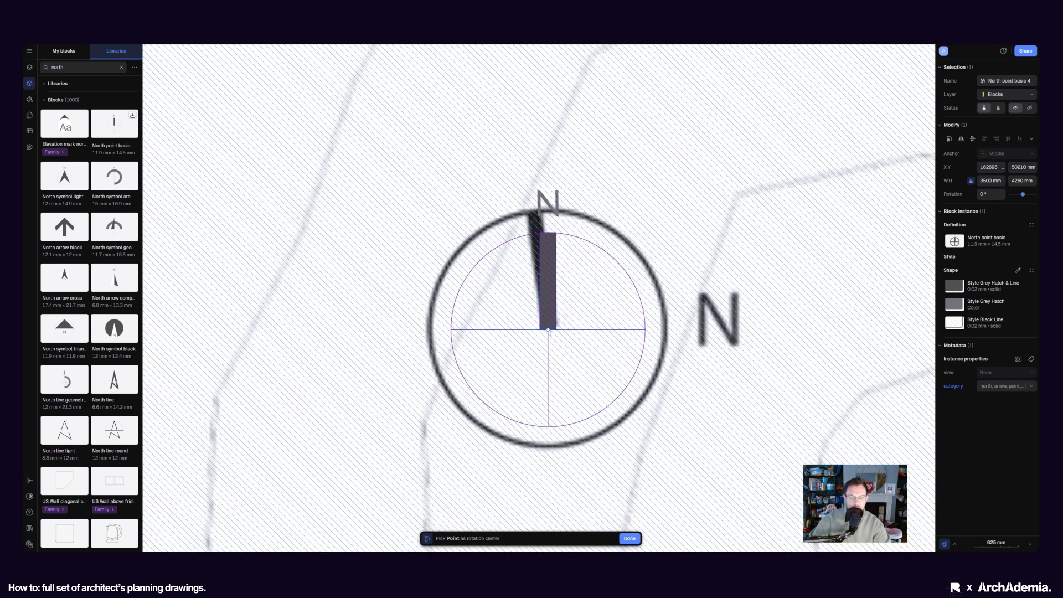
left_click(548, 330)
left_click(541, 123)
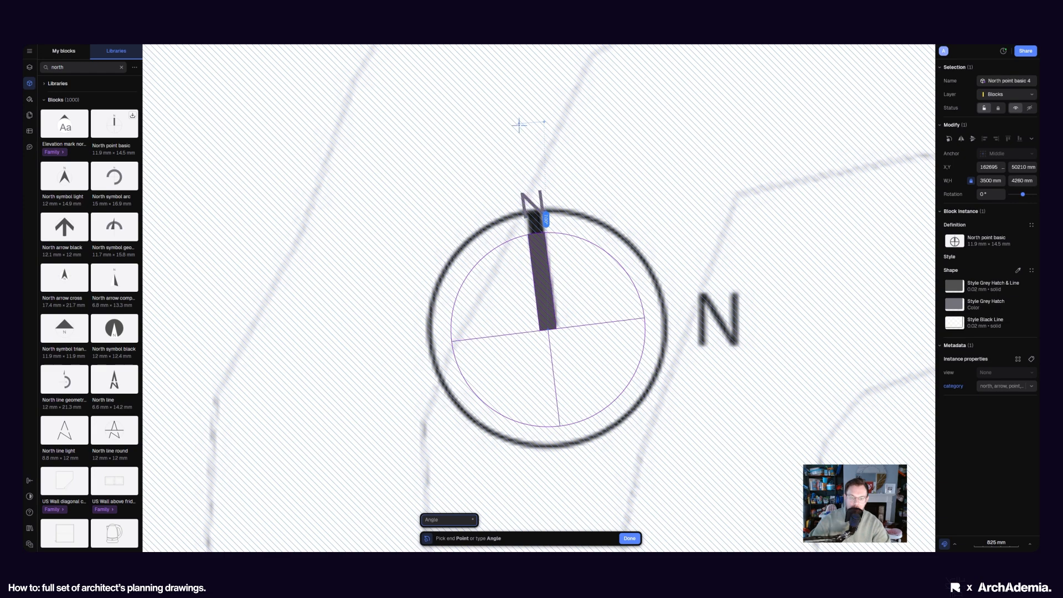
left_click(519, 125)
scroll(634, 307, "down", 10)
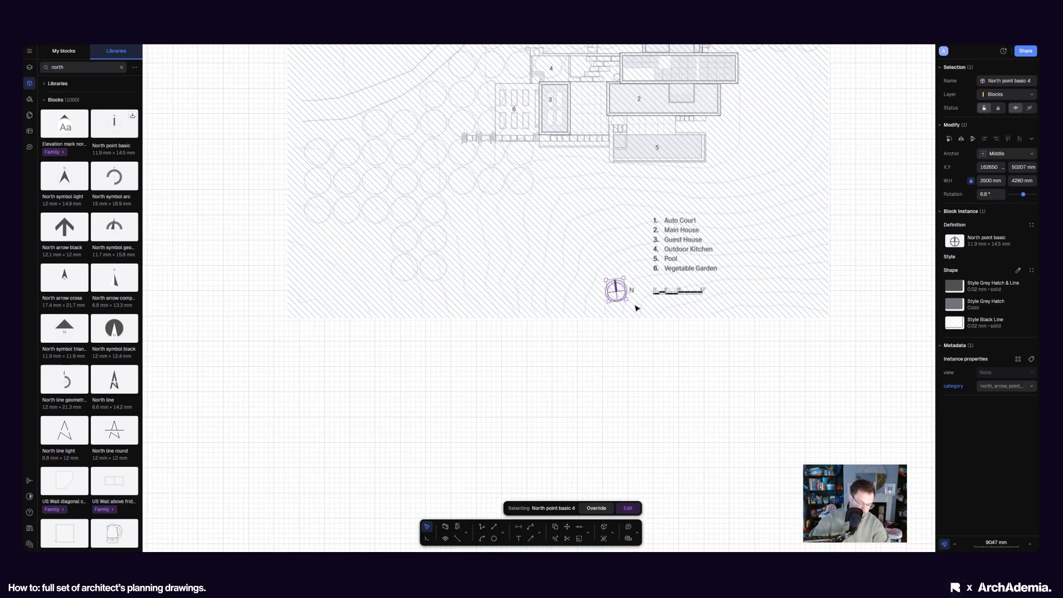
Step: Move the rotated north point to just above the ELEMENT KEY heading and deselect it
left_click(566, 527)
left_click(615, 290)
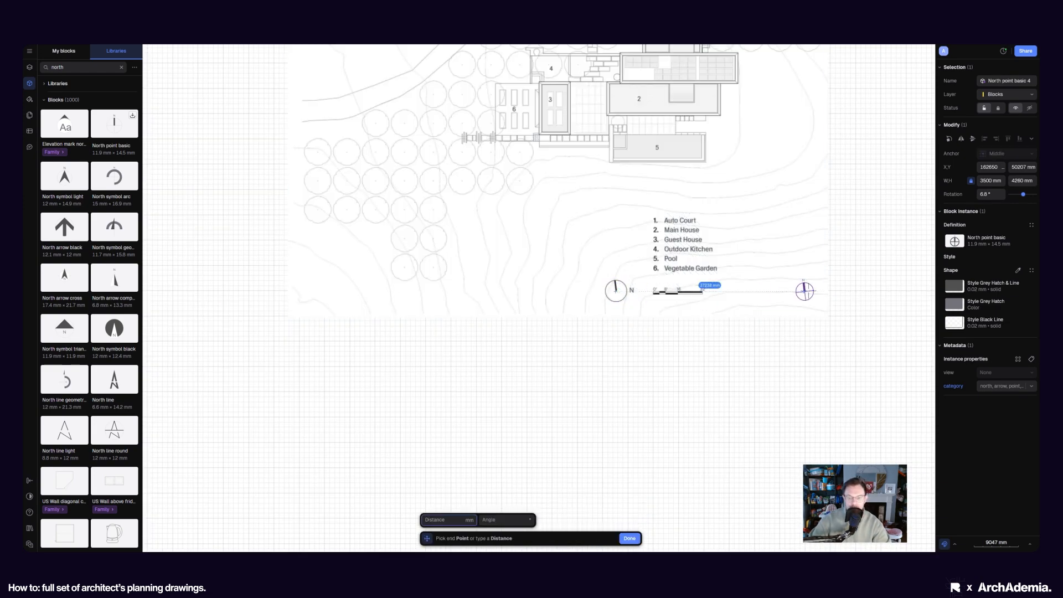
scroll(636, 299, "down", 5)
scroll(231, 361, "up", 3)
scroll(264, 355, "up", 3)
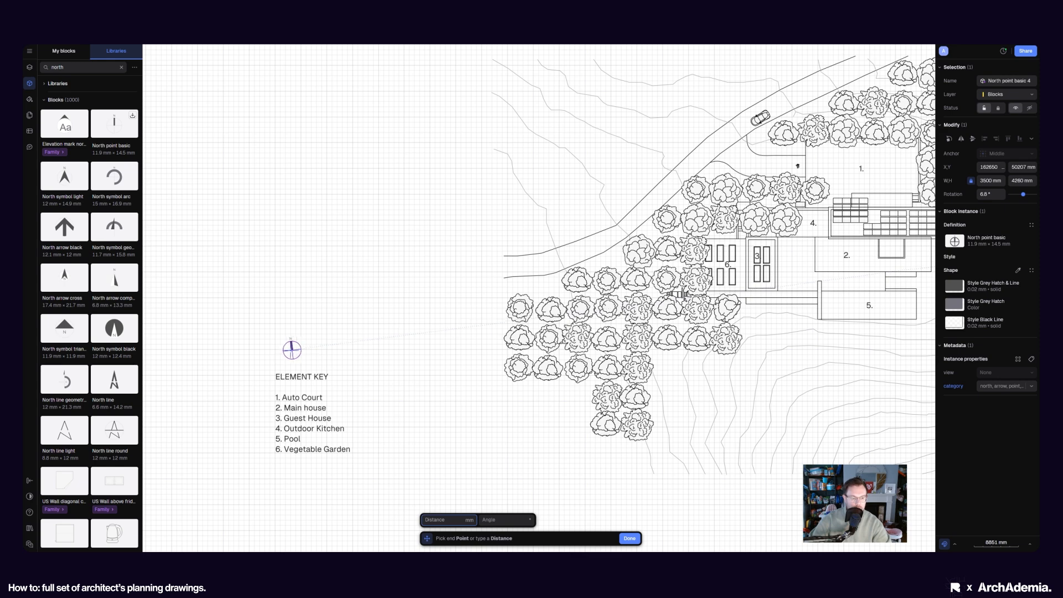
left_click(315, 354)
left_click(351, 343)
scroll(370, 344, "down", 2)
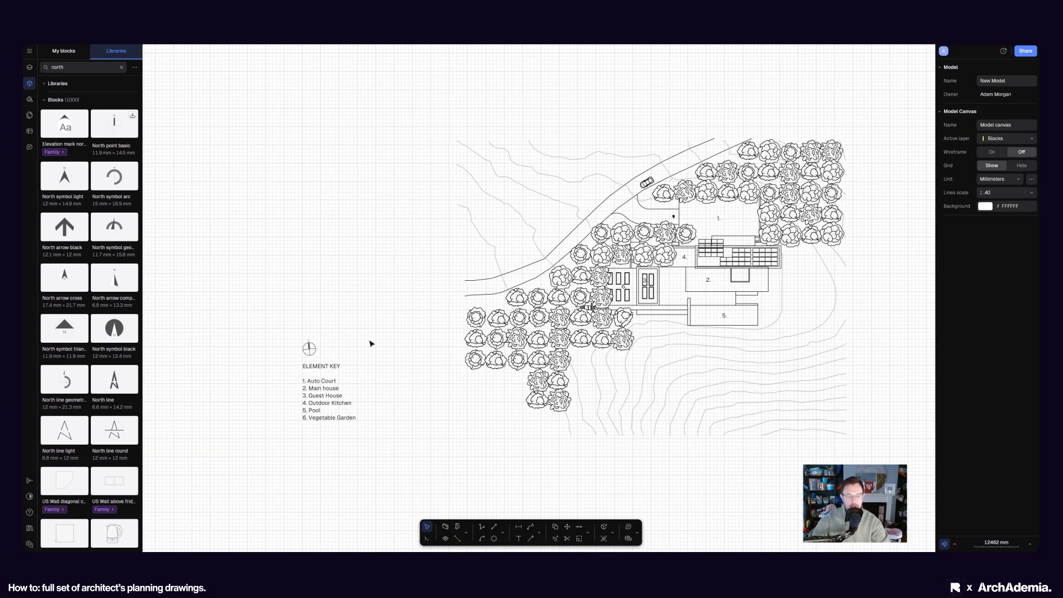
Step: Compare the drawn site plan with the reference image and examine the main house and pool outlines up close
scroll(355, 343, "down", 4)
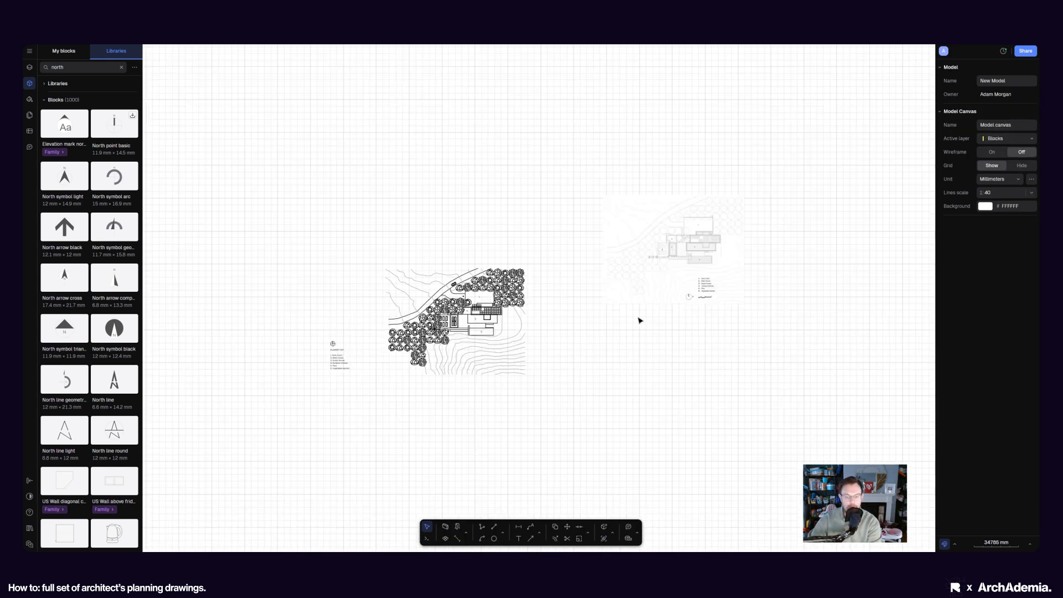
left_click(631, 310)
scroll(644, 349, "up", 2)
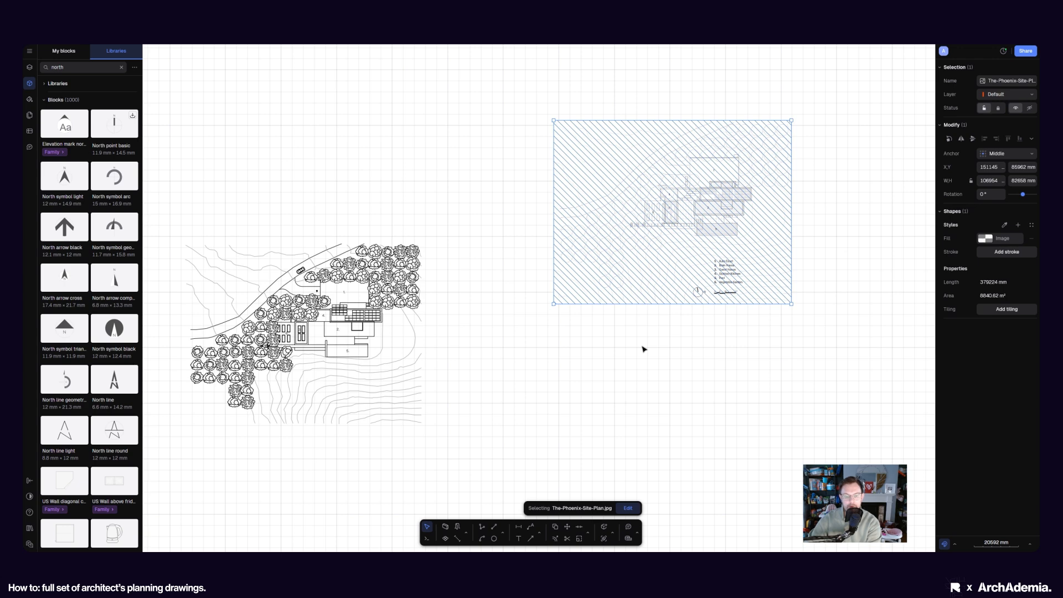
left_click(642, 348)
middle_click_drag(591, 346, 743, 313)
scroll(486, 318, "up", 8)
middle_click_drag(491, 280, 465, 325)
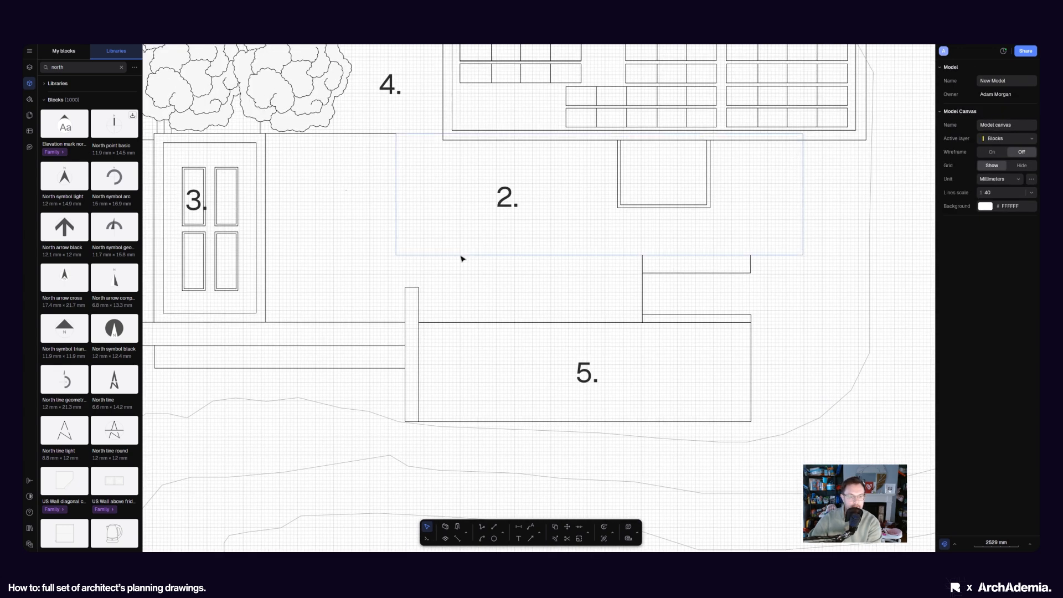
left_click(460, 256)
left_click(504, 279)
middle_click_drag(540, 245, 527, 300)
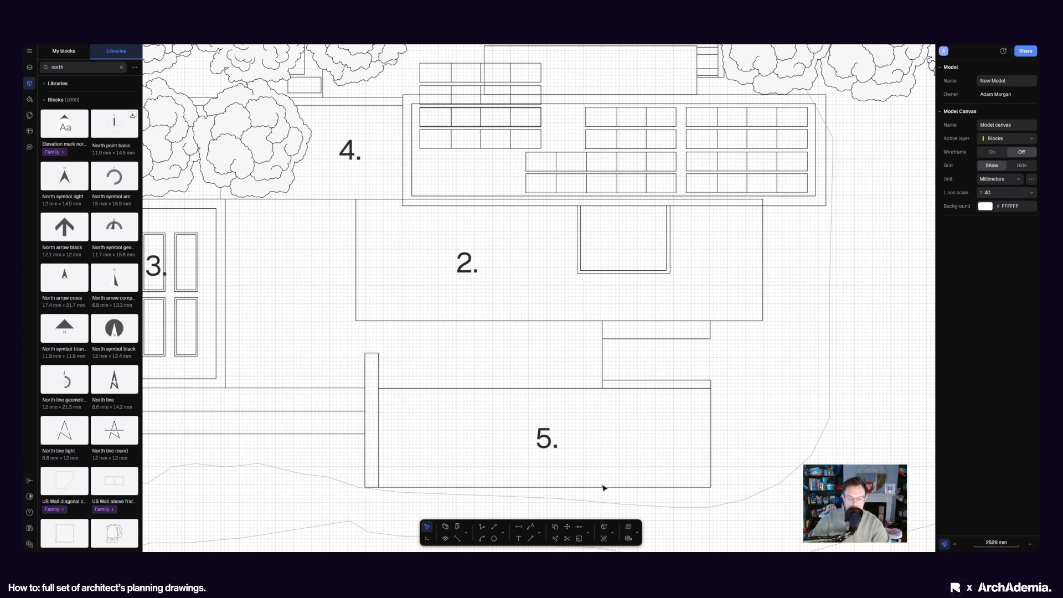
Step: Offset the main house rectangle (2.) outward by 300 mm
left_click(556, 539)
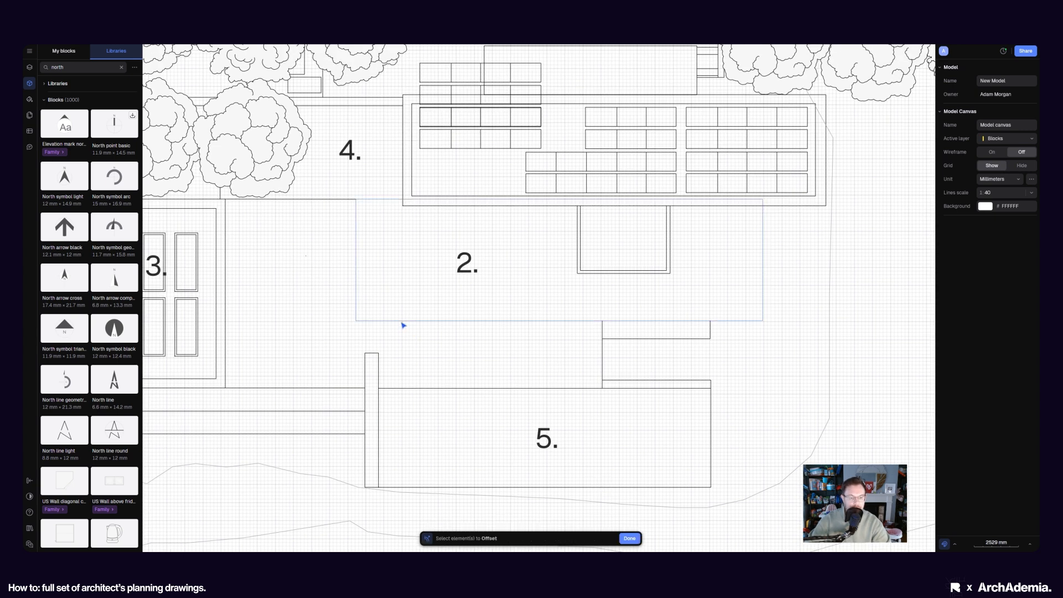
left_click(397, 309)
scroll(398, 308, "up", 5)
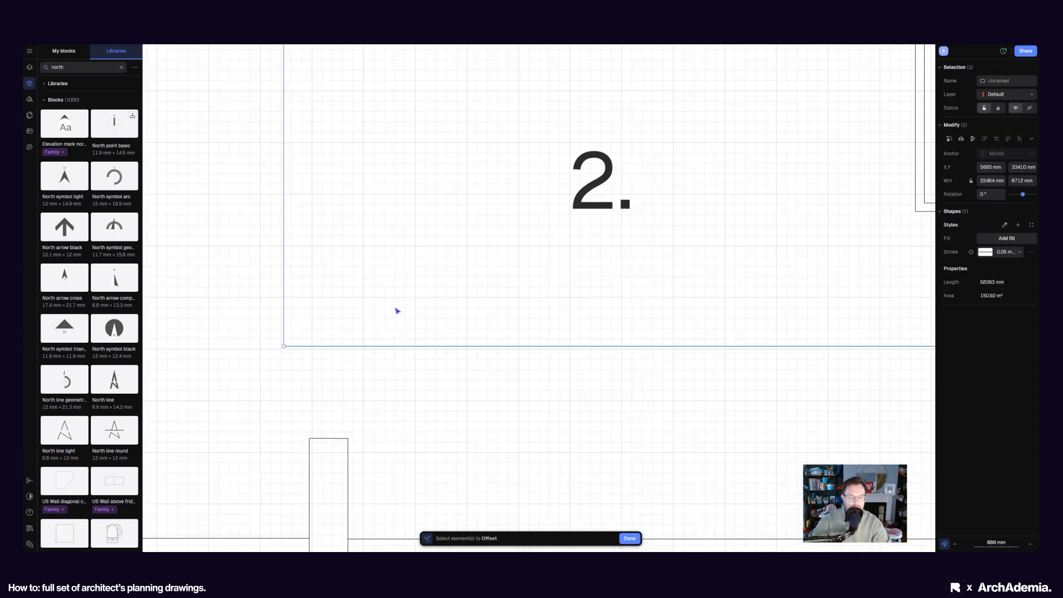
left_click(362, 348)
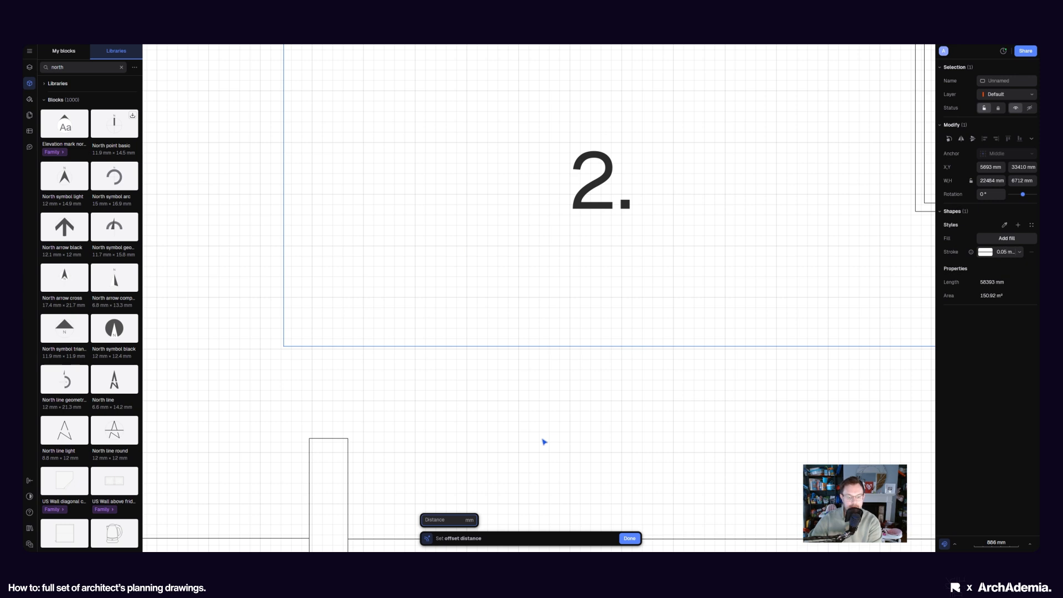
scroll(361, 315, "down", 4)
scroll(352, 314, "up", 3)
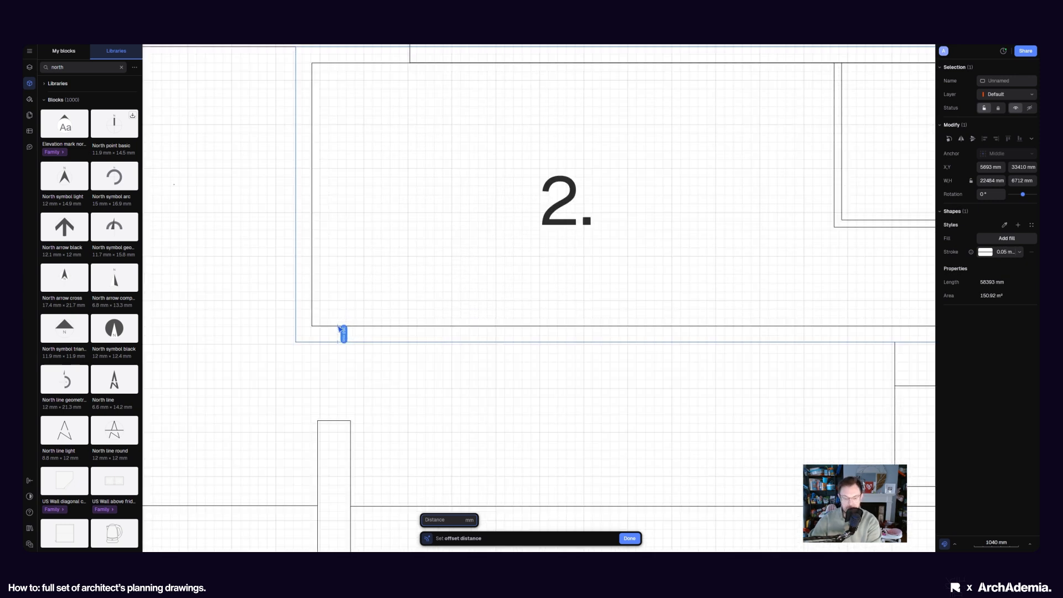
type("300")
key("Return")
scroll(355, 332, "down", 4)
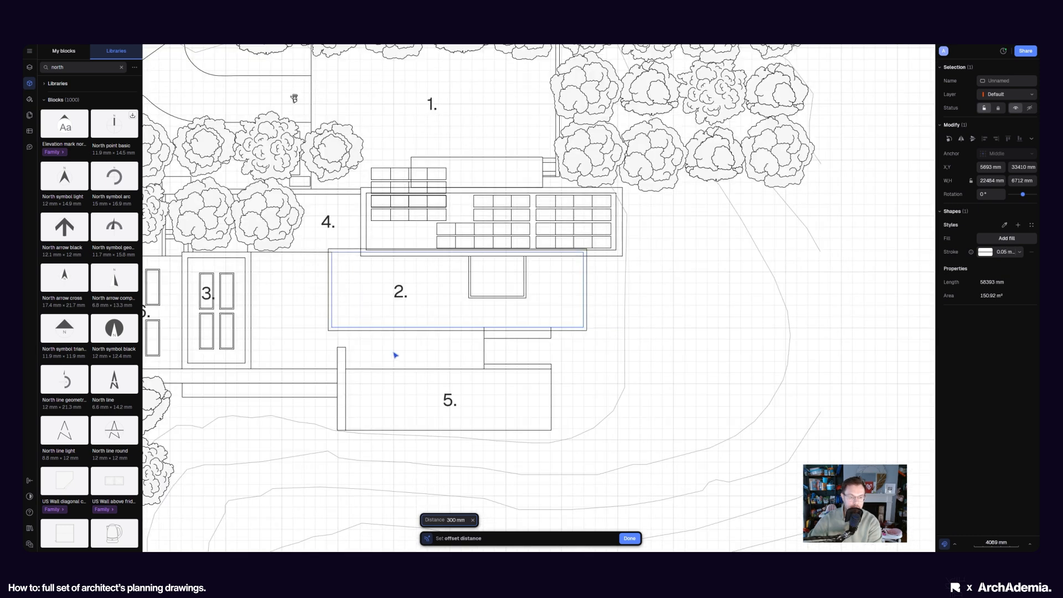
left_click(395, 352)
Step: Offset the pool rectangle (5.) inward by 300 mm
scroll(363, 410, "up", 3)
scroll(385, 407, "up", 2)
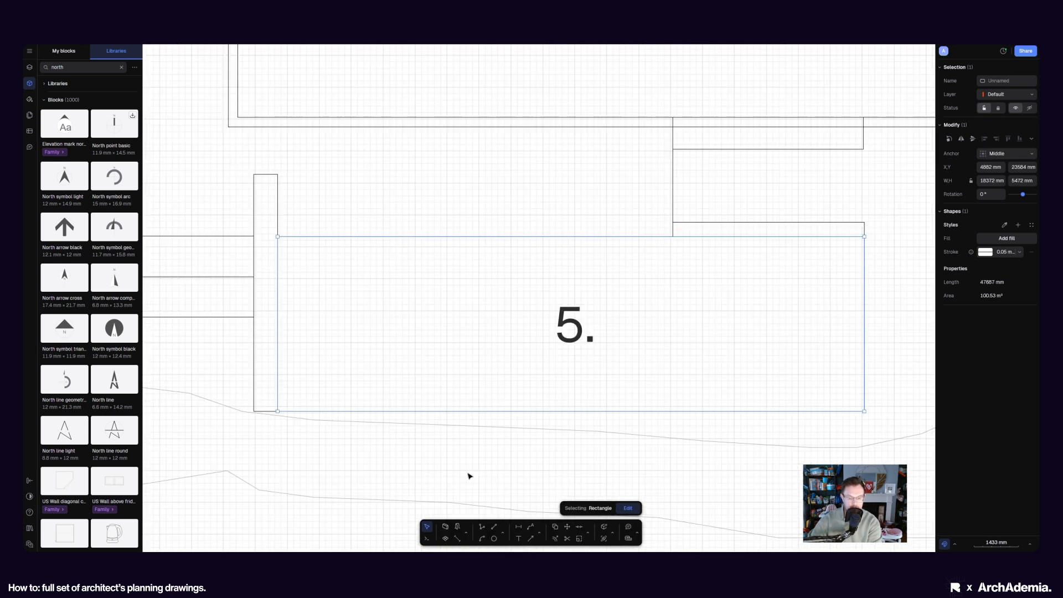
left_click(556, 540)
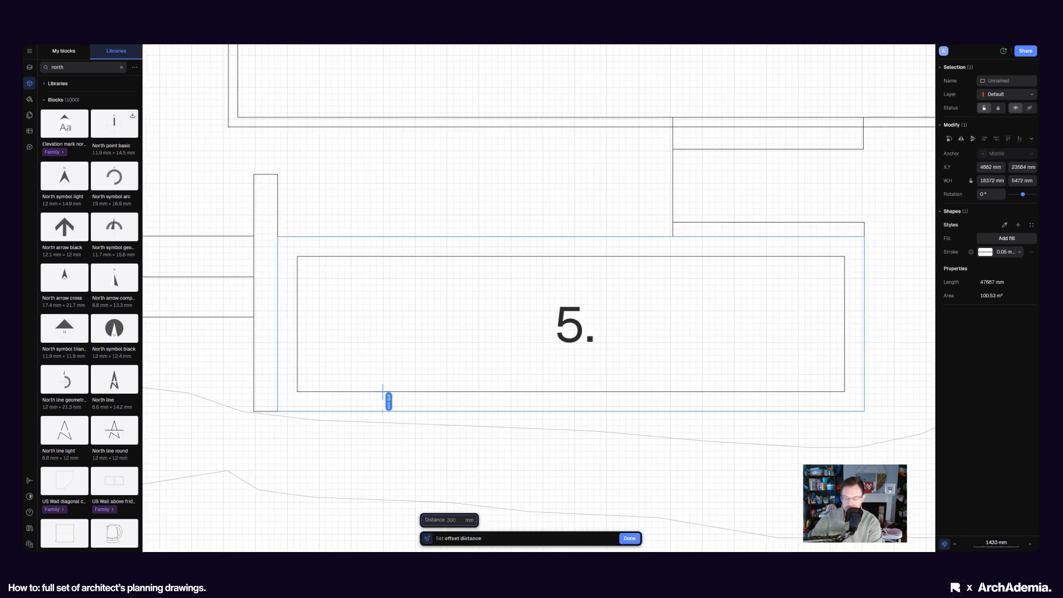
key("Return")
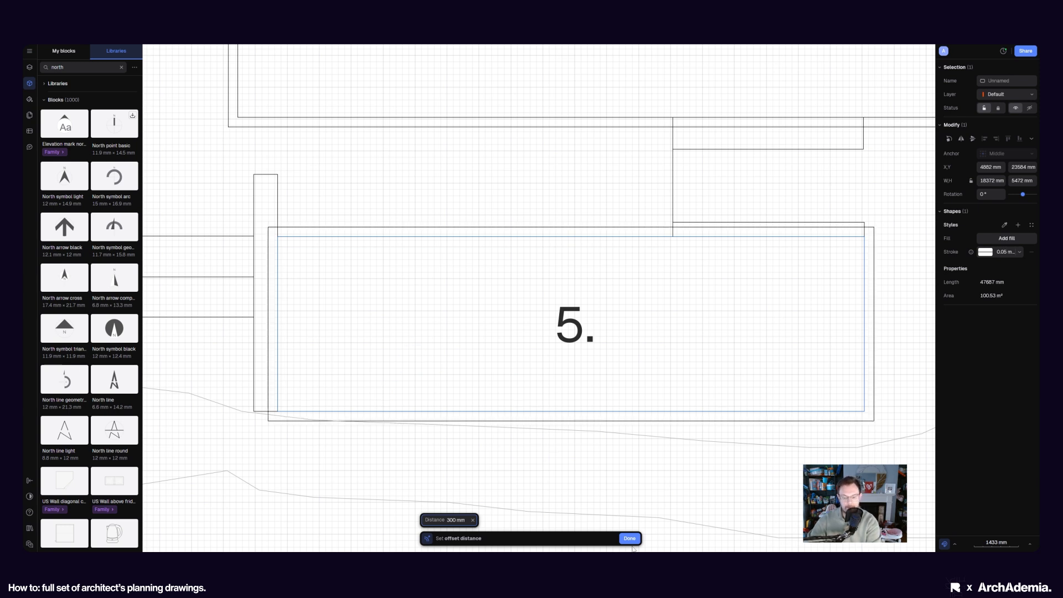
left_click(392, 323)
scroll(473, 343, "down", 3)
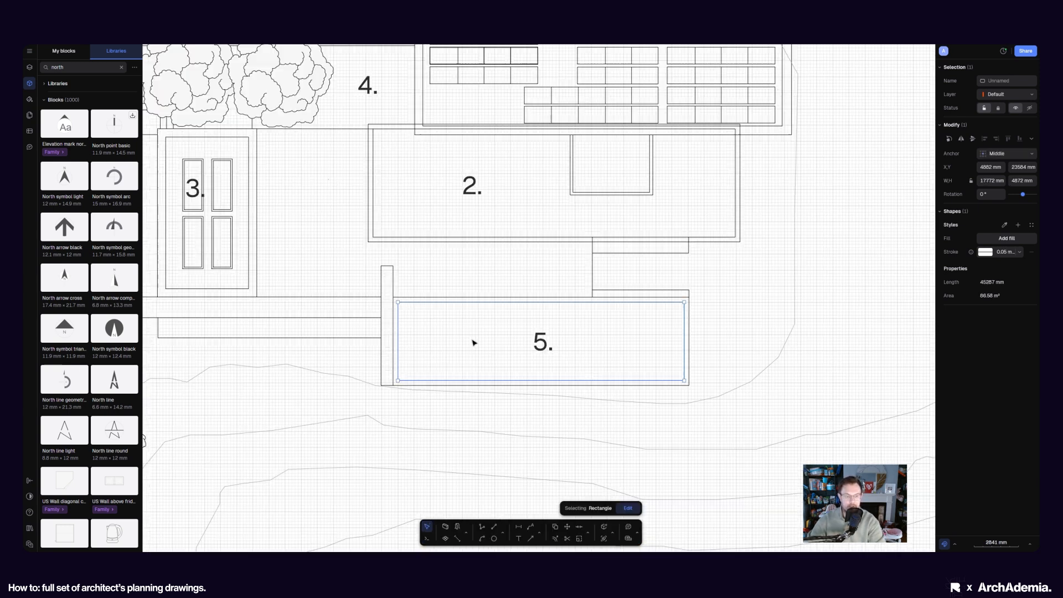
Step: Remove the outer offset outline around the main house, keeping its original rectangle
left_click(410, 243)
scroll(443, 281, "up", 1)
left_click(392, 230)
scroll(392, 230, "up", 2)
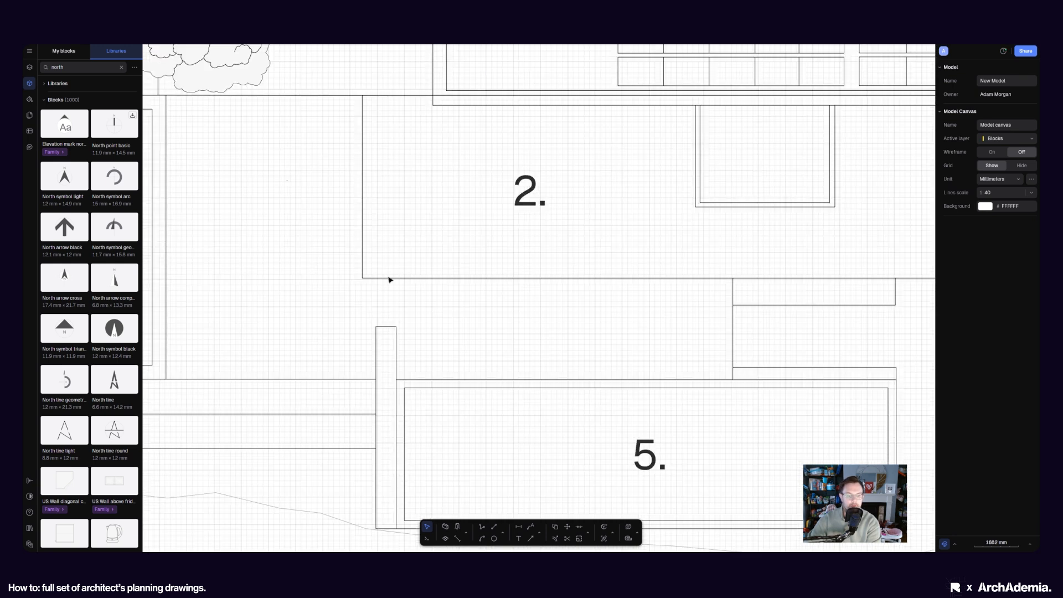
Step: Offset the main house rectangle (2.) inward by 300 mm and deselect the new outline
left_click(556, 527)
left_click(398, 266)
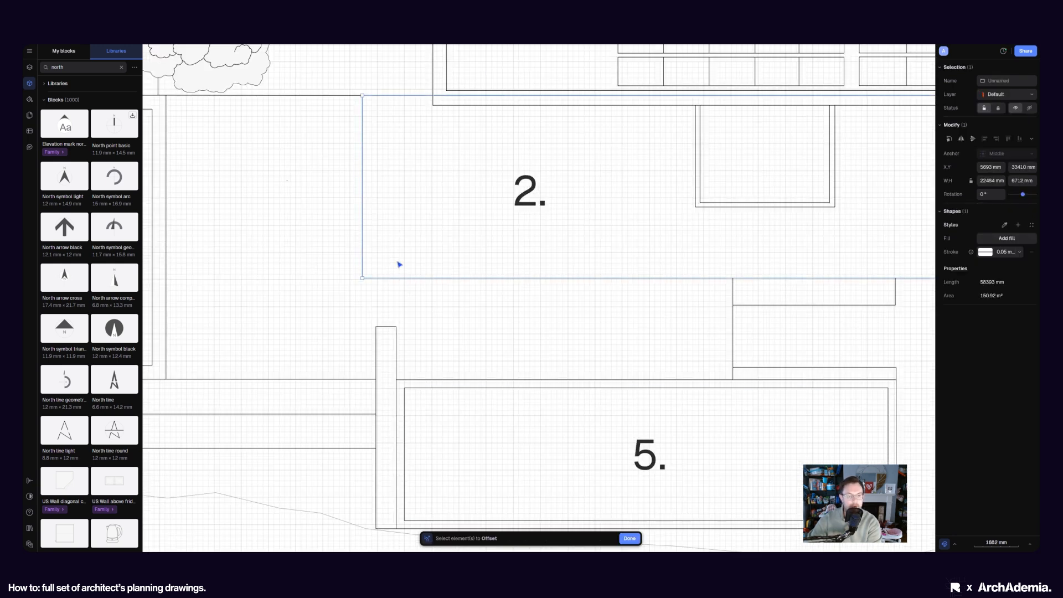
key("Return")
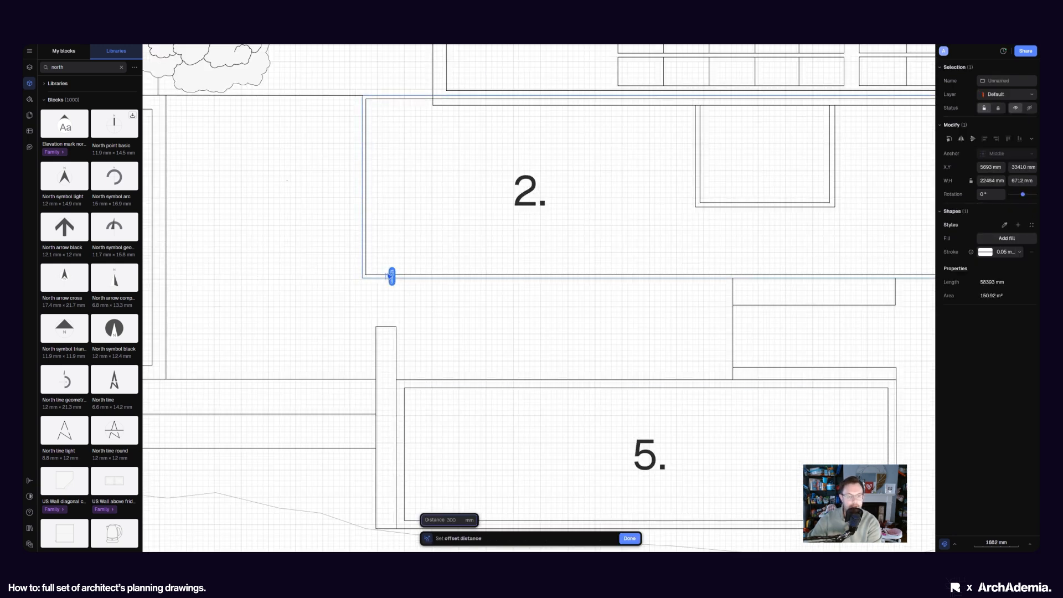
key("Return")
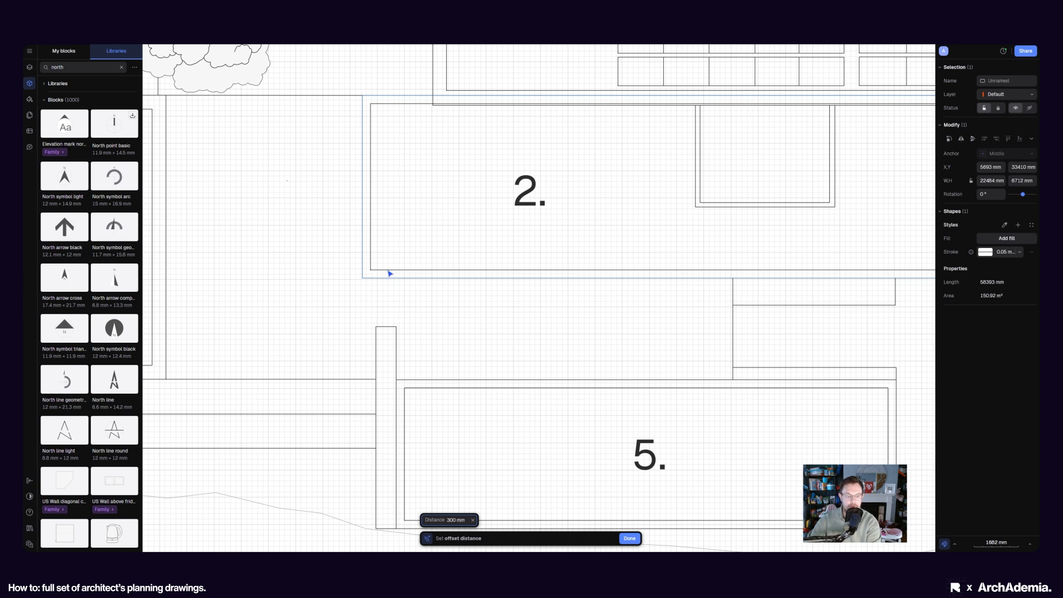
key("Return")
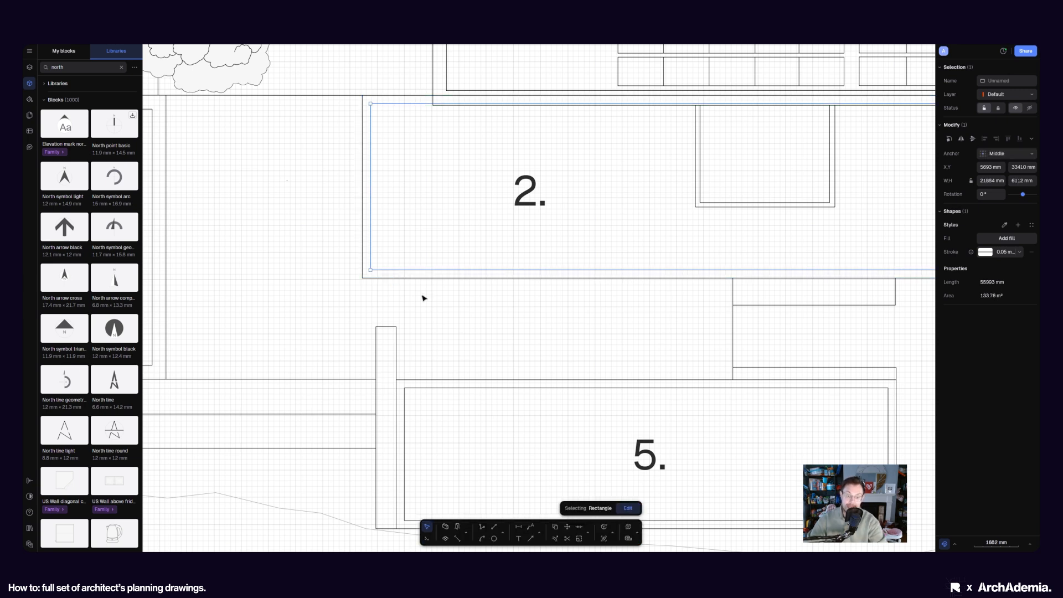
key("Escape")
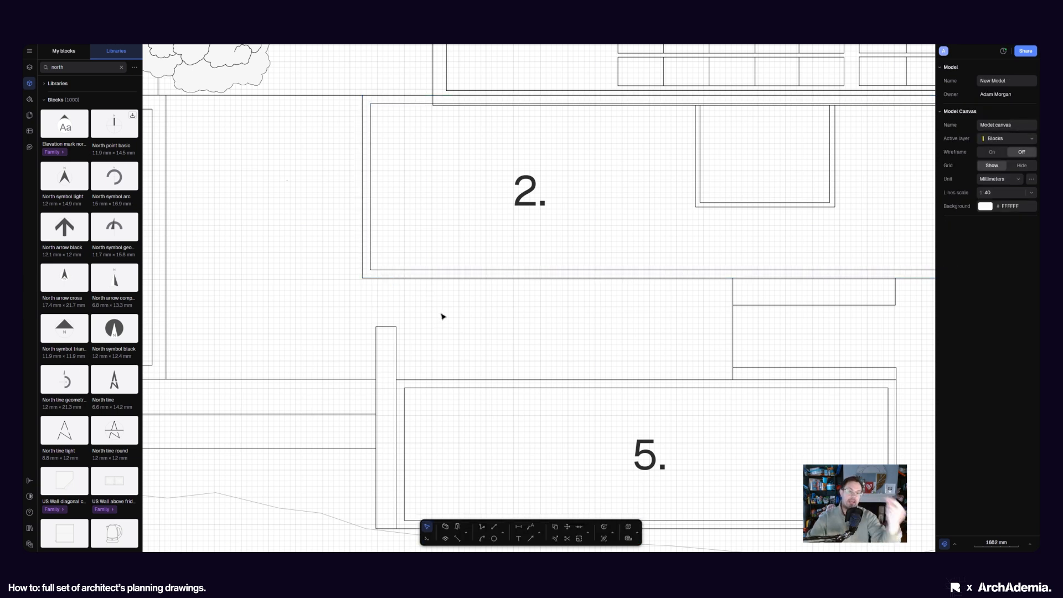
Step: Examine the doubled building outlines and the overlap between the main house and the solar-panelled roof above it
middle_click_drag(439, 190, 407, 291)
scroll(423, 287, "down", 5)
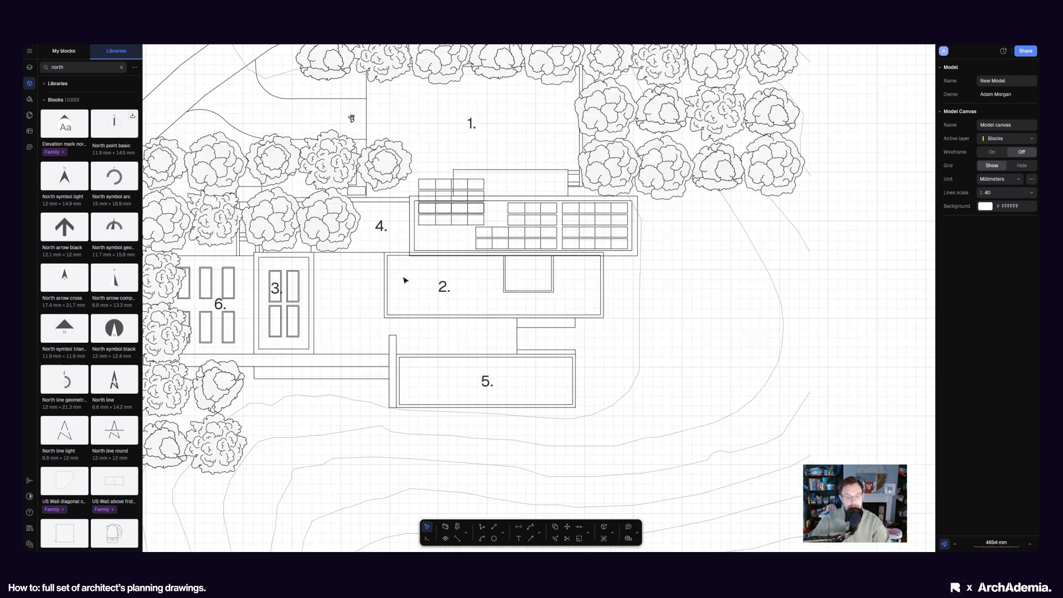
scroll(403, 280, "up", 6)
scroll(607, 323, "down", 4)
scroll(530, 323, "up", 2)
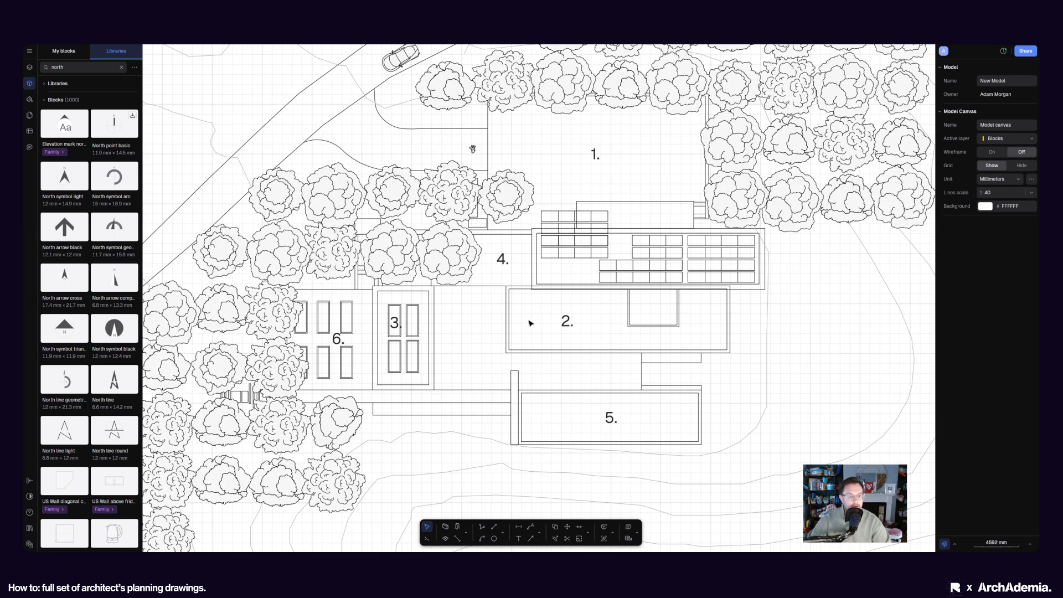
scroll(548, 299, "up", 3)
middle_click_drag(588, 339, 550, 344)
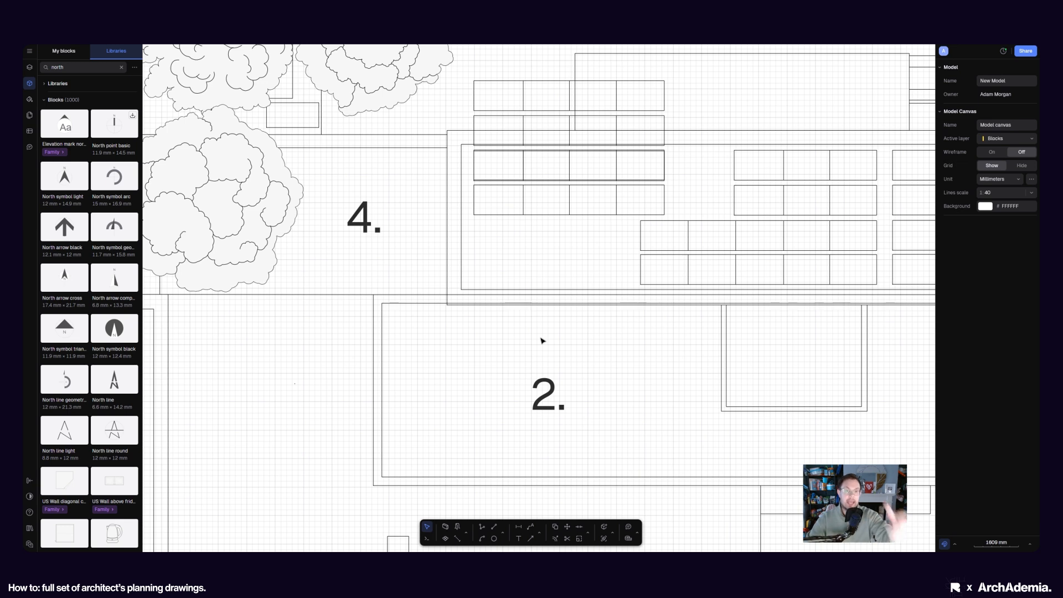
middle_click_drag(519, 327, 500, 331)
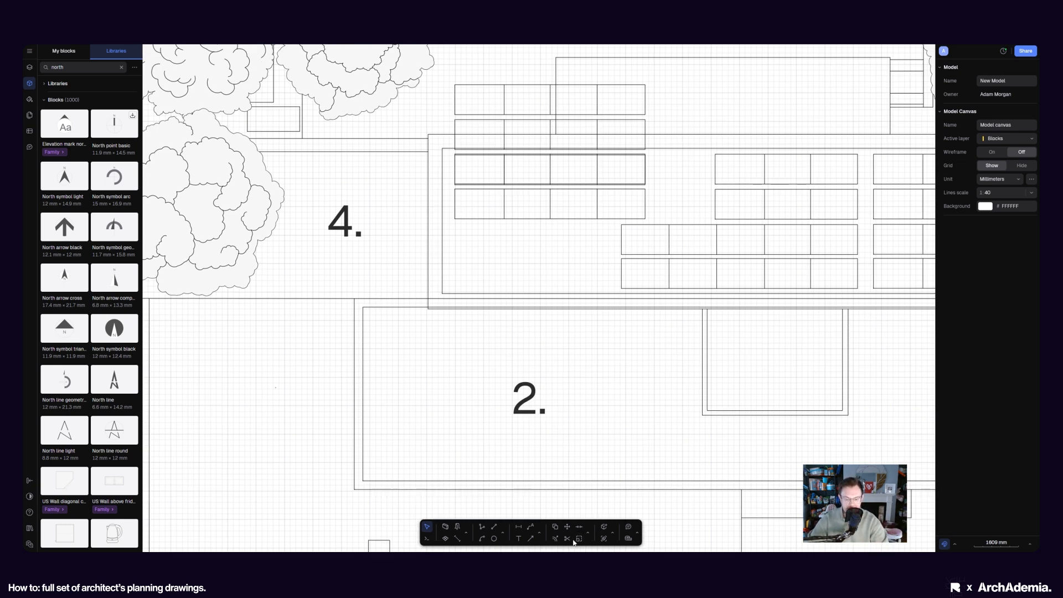
Step: Try to trim the solar-panelled roof's outer outline using the main house's inner outline as the cutting edge
left_click(589, 534)
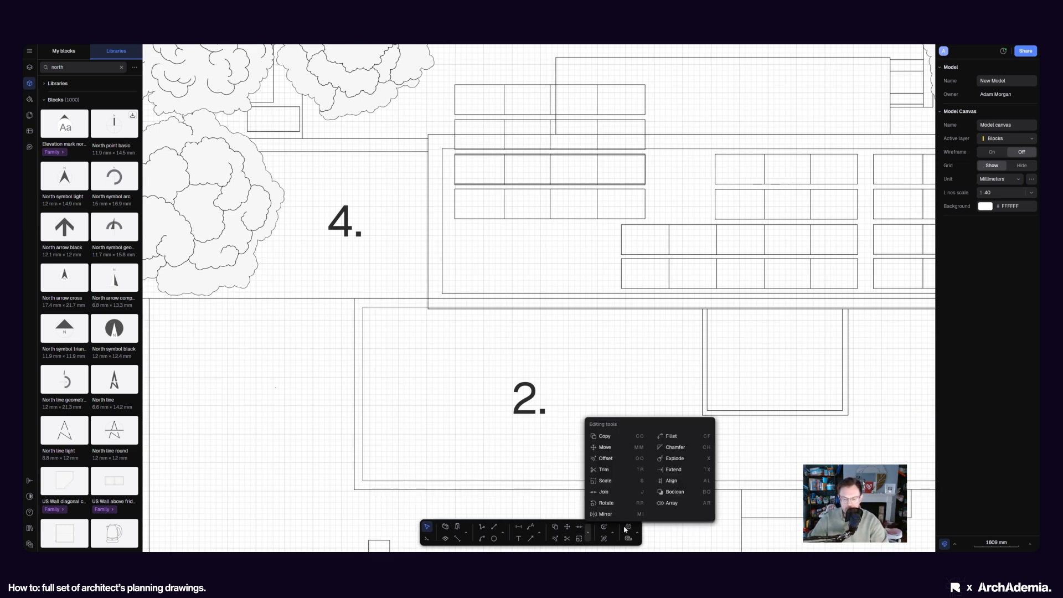
left_click(609, 470)
scroll(466, 301, "up", 3)
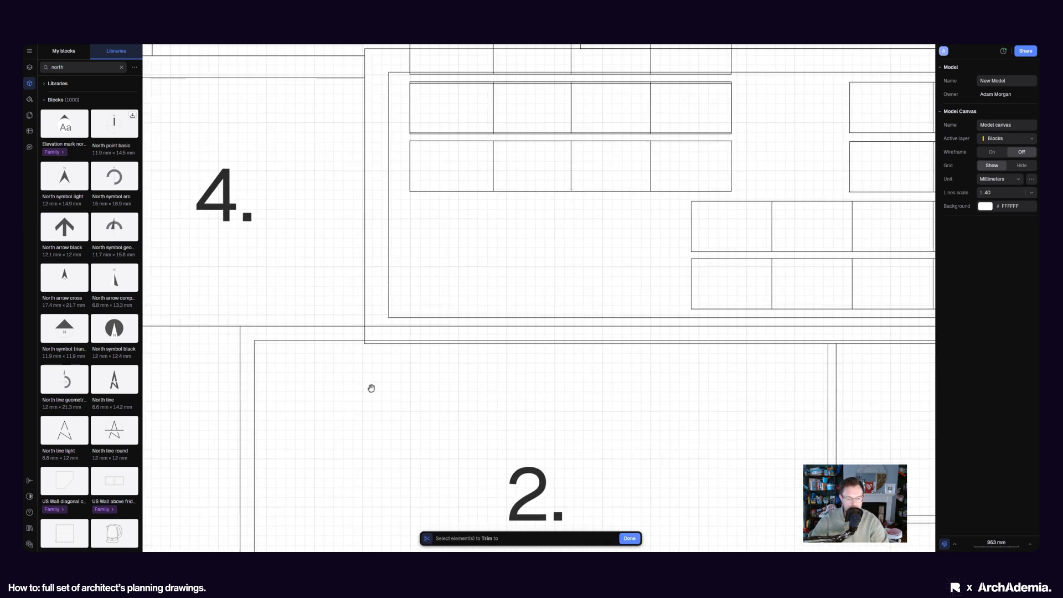
scroll(372, 365, "up", 3)
left_click(382, 352)
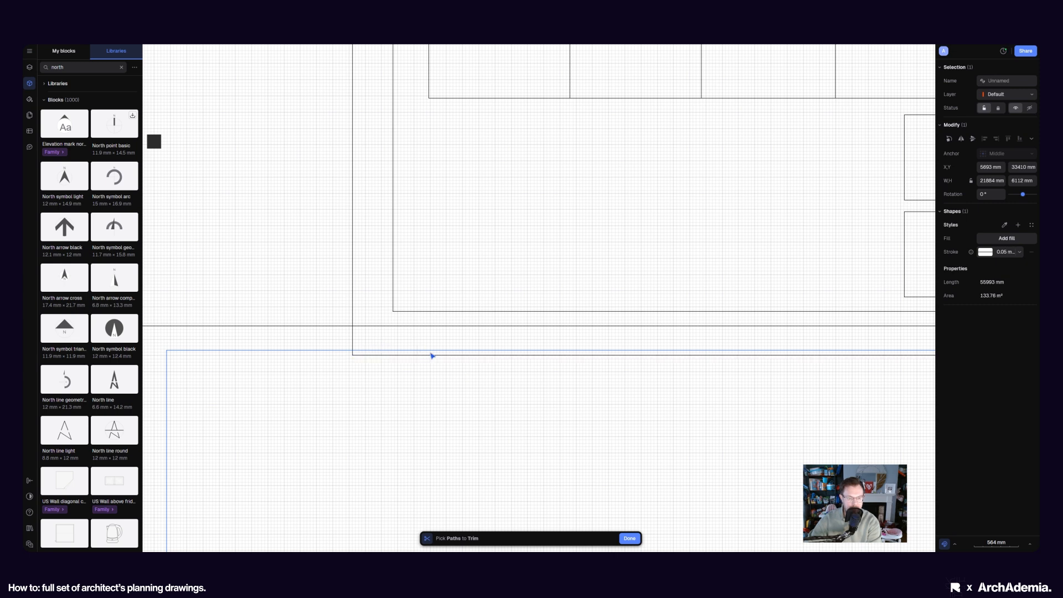
left_click(355, 343)
scroll(292, 339, "down", 2)
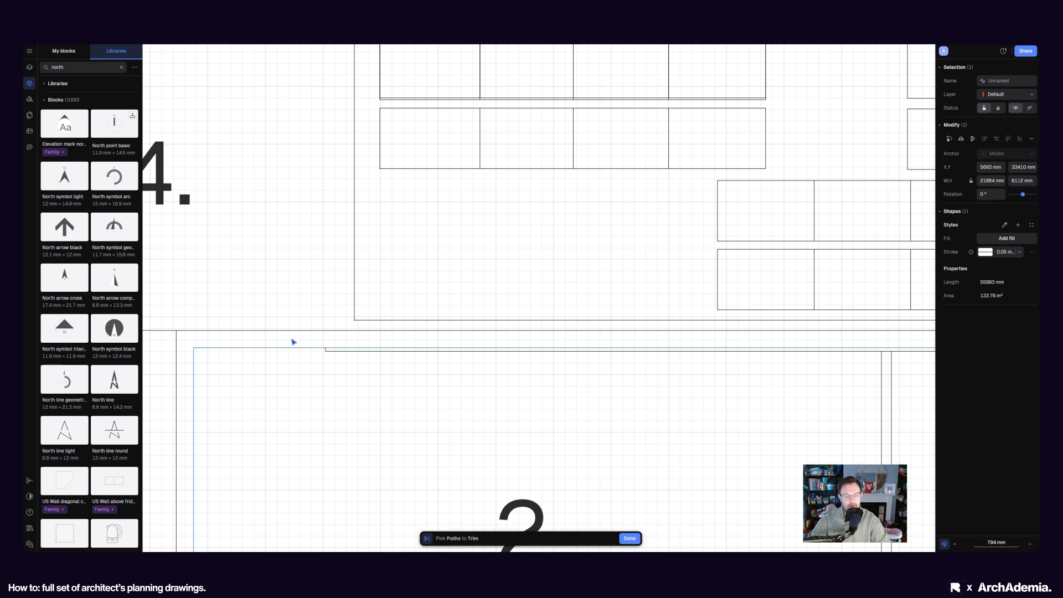
scroll(375, 354, "down", 2)
scroll(374, 386, "down", 3)
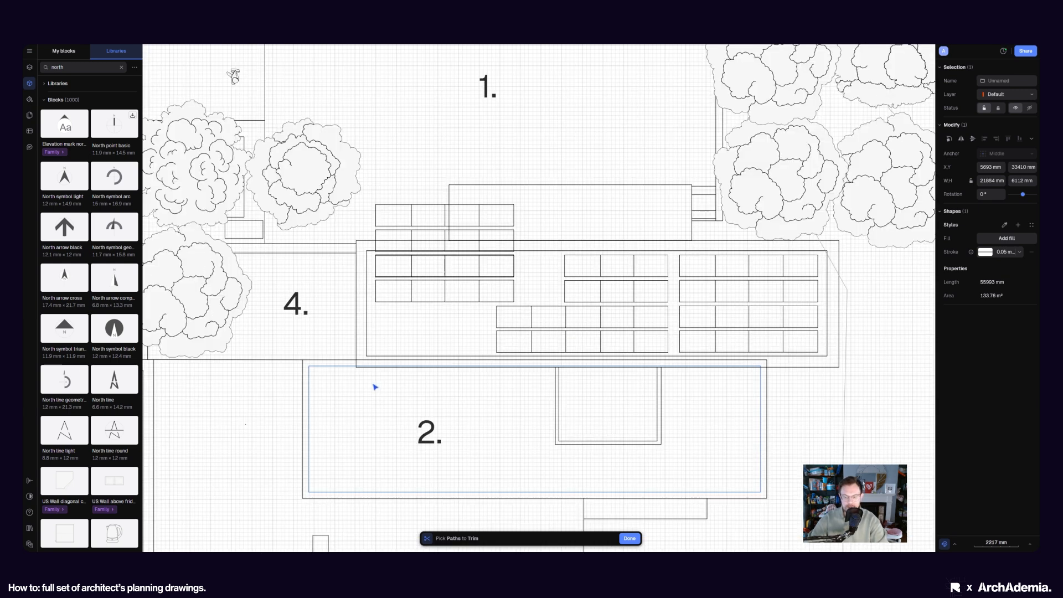
key("Escape")
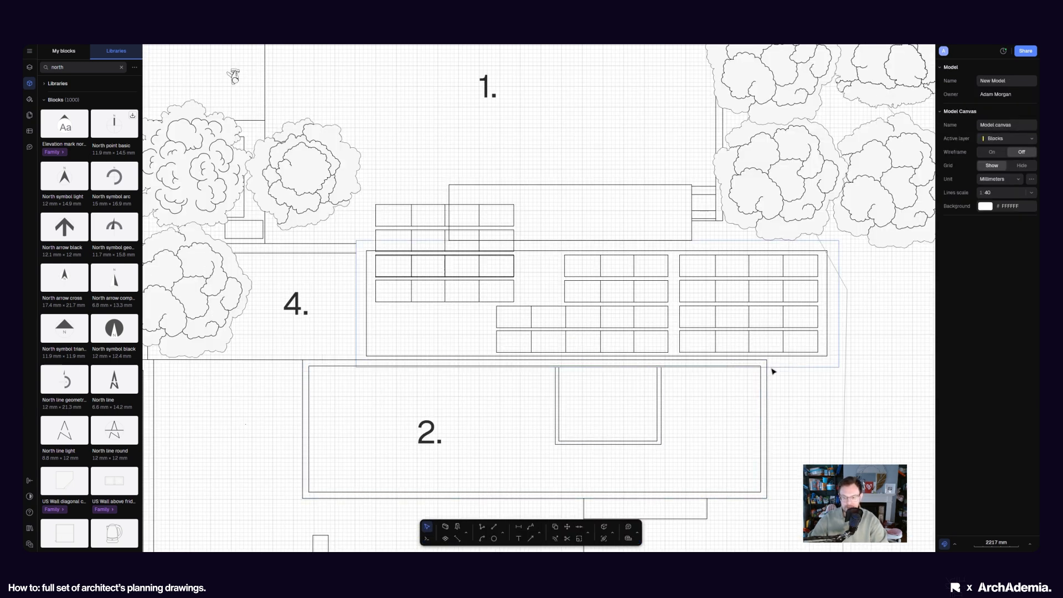
Step: Trim both main house outlines where they overlap the solar-panelled roof, using that roof's outer rectangle as the cutting edge
left_click(773, 372)
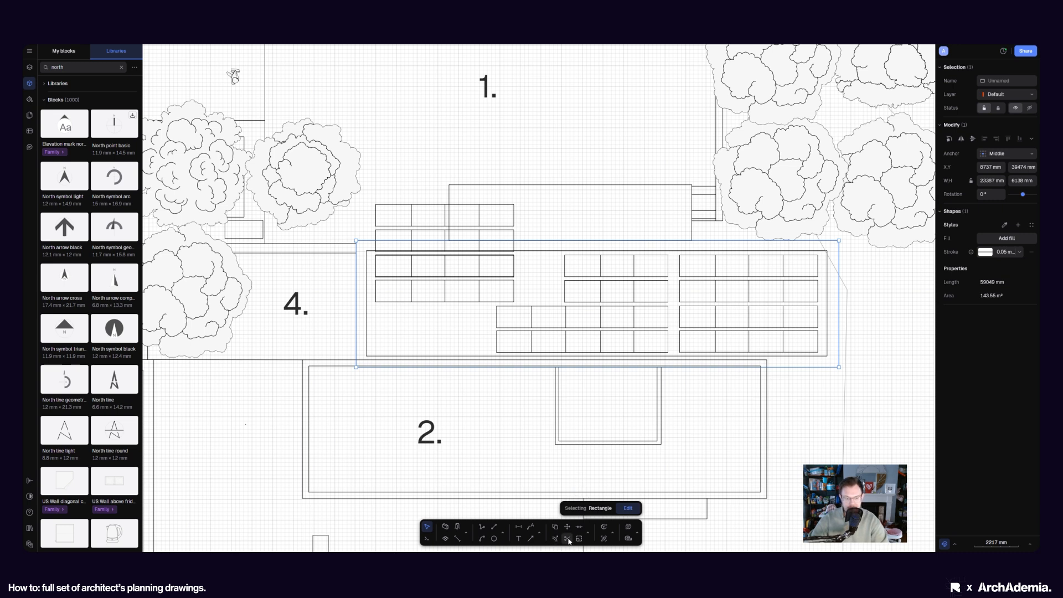
left_click(778, 438)
left_click(566, 541)
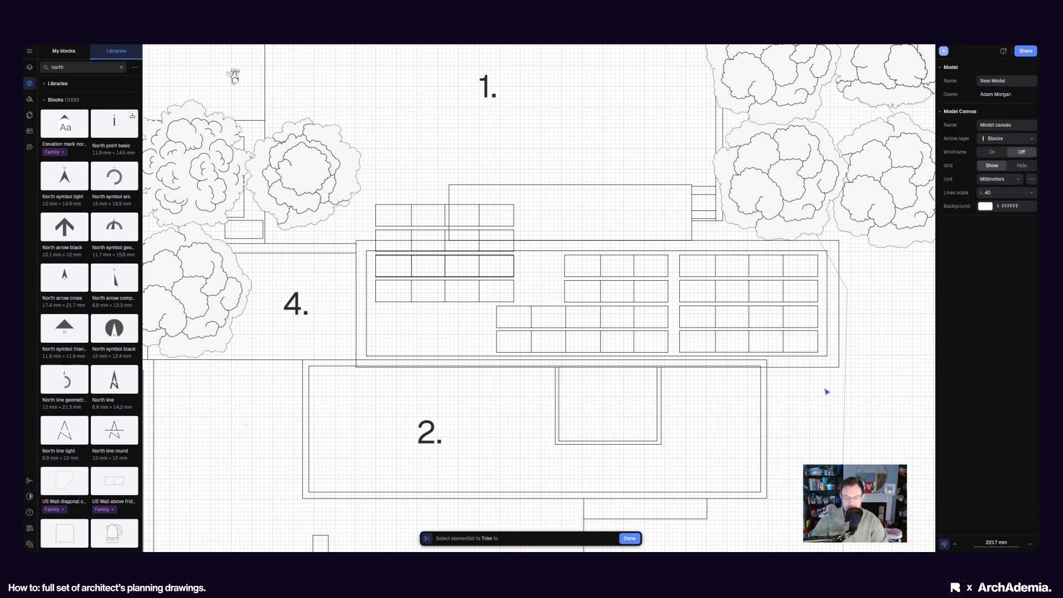
left_click(780, 369)
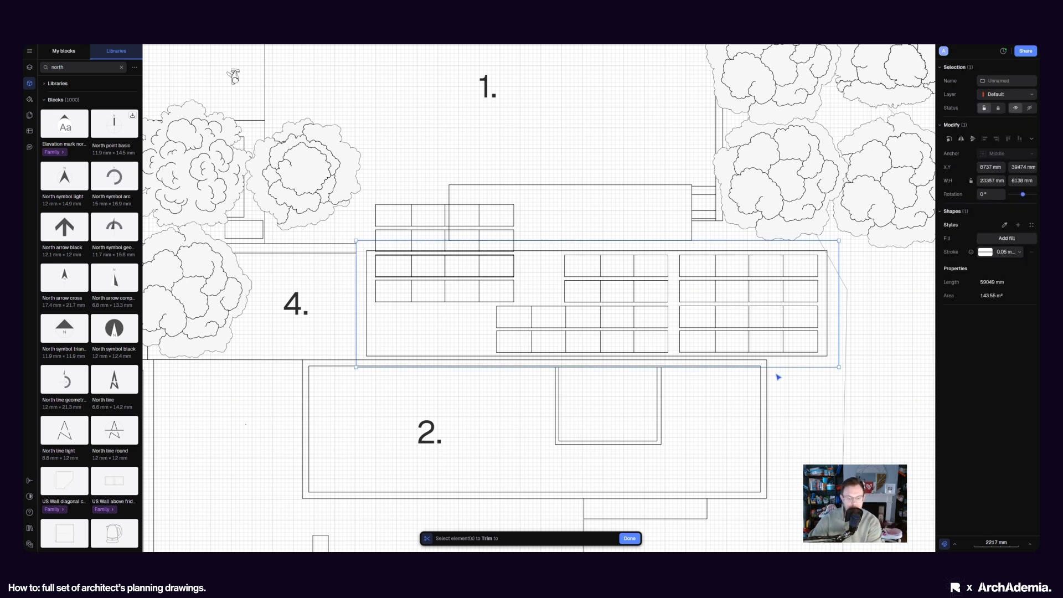
left_click(625, 540)
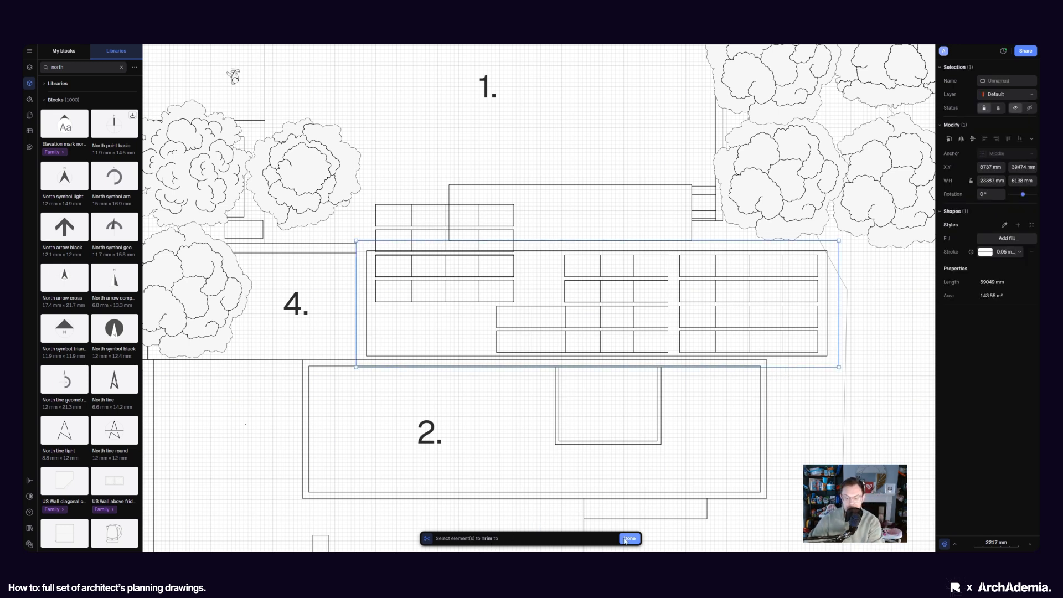
scroll(755, 368, "up", 5)
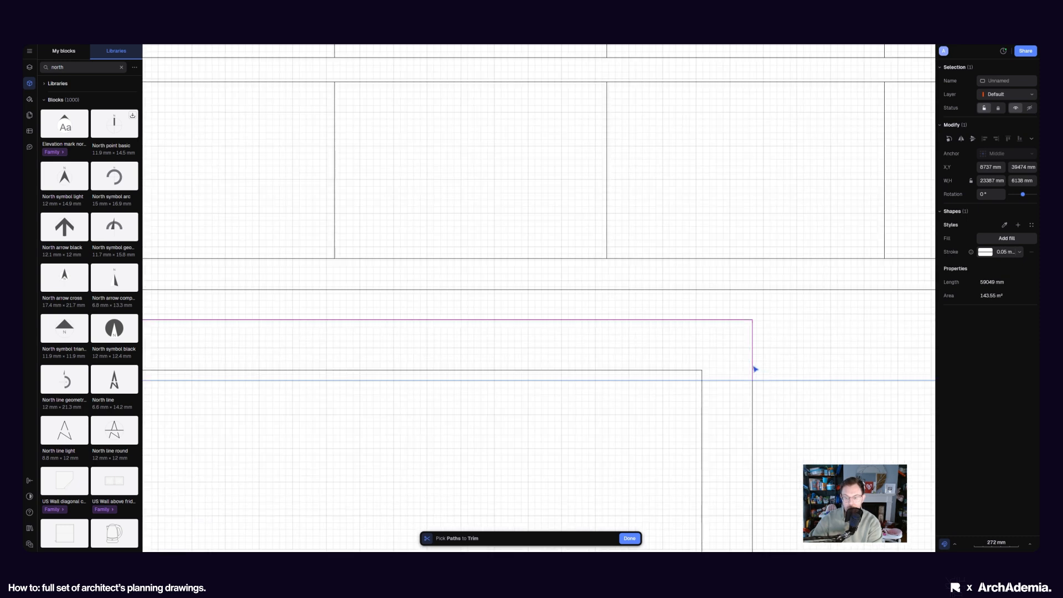
left_click(754, 368)
left_click(696, 370)
scroll(808, 361, "down", 5)
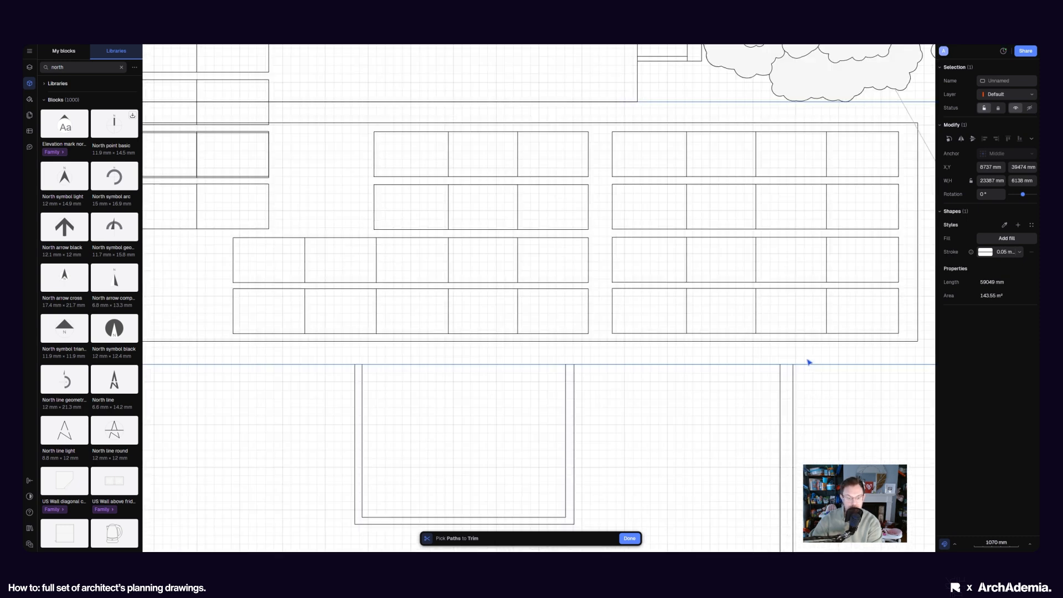
Step: Finish the trim and delete the frame of the stray solar panel row straddling the roof's upper edge
middle_click_drag(351, 396, 482, 392)
key("Return")
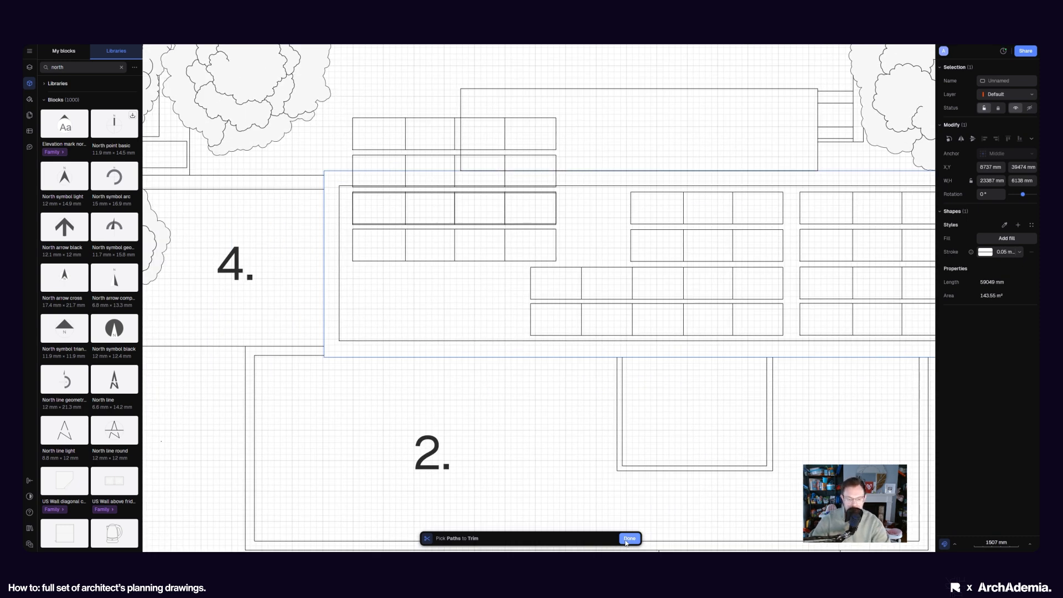
scroll(483, 404, "down", 2)
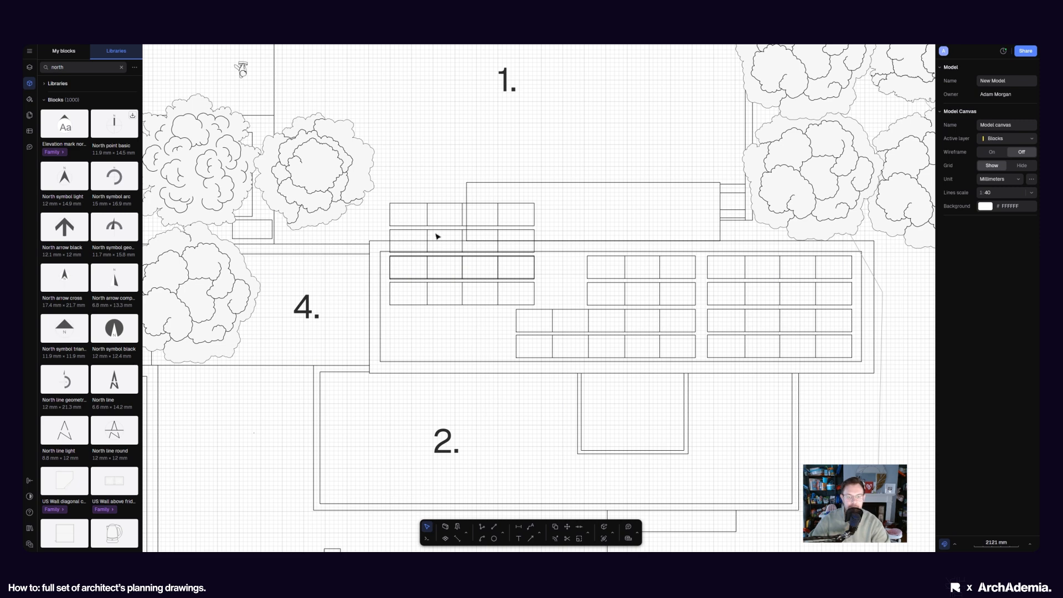
scroll(458, 284, "up", 3)
mouse_move(458, 284)
middle_mouse_down()
mouse_move(496, 374)
mouse_move(433, 361)
middle_mouse_up()
scroll(487, 392, "down", 3)
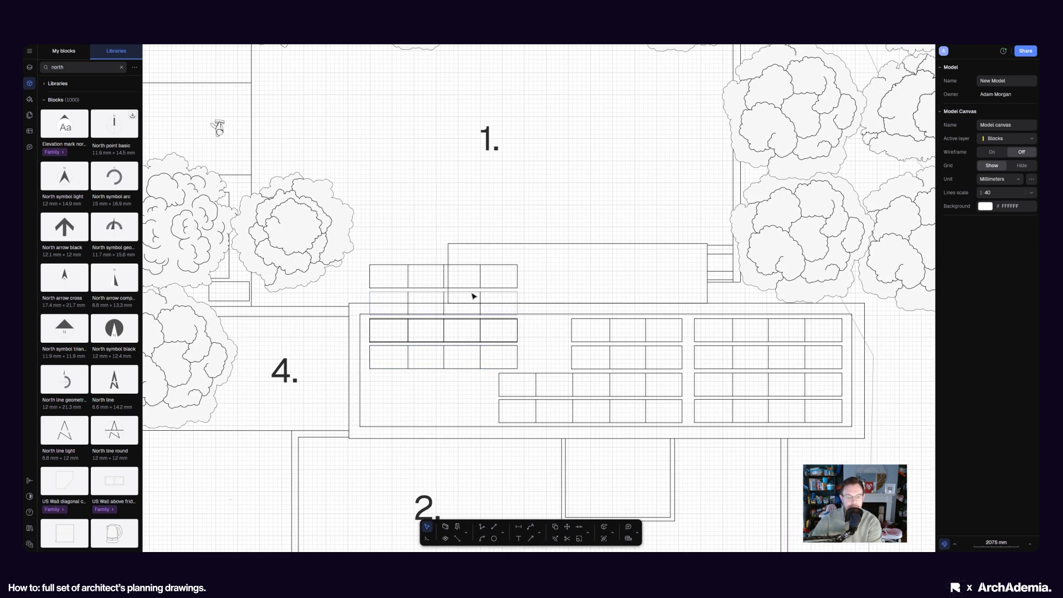
scroll(473, 296, "up", 3)
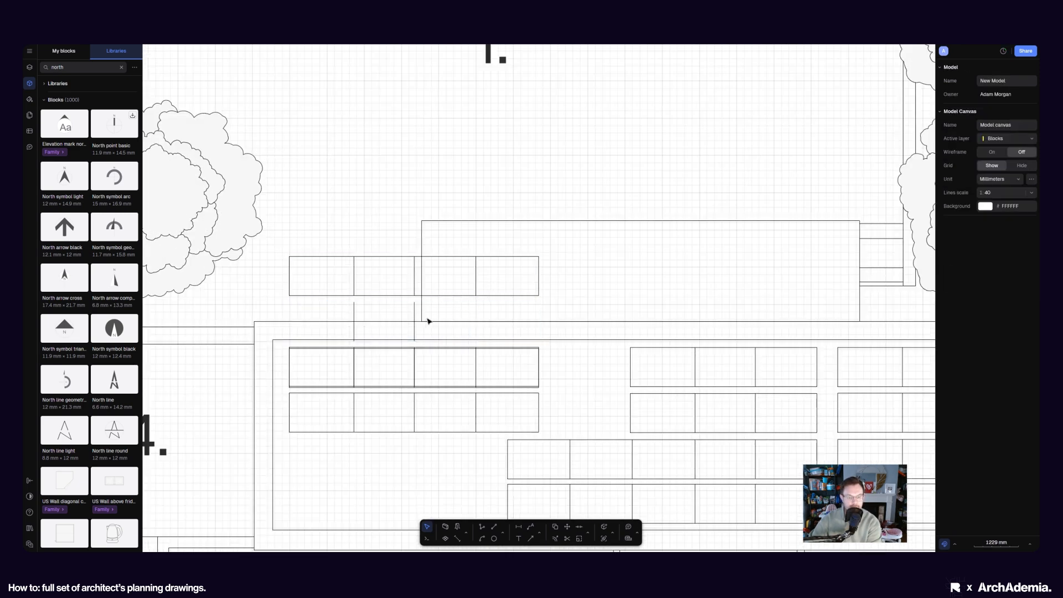
Step: Delete the leftover panel dividers and the stray solar panel row above the roof, inside and beside the small rectangle
left_click(355, 311)
scroll(356, 296, "down", 8)
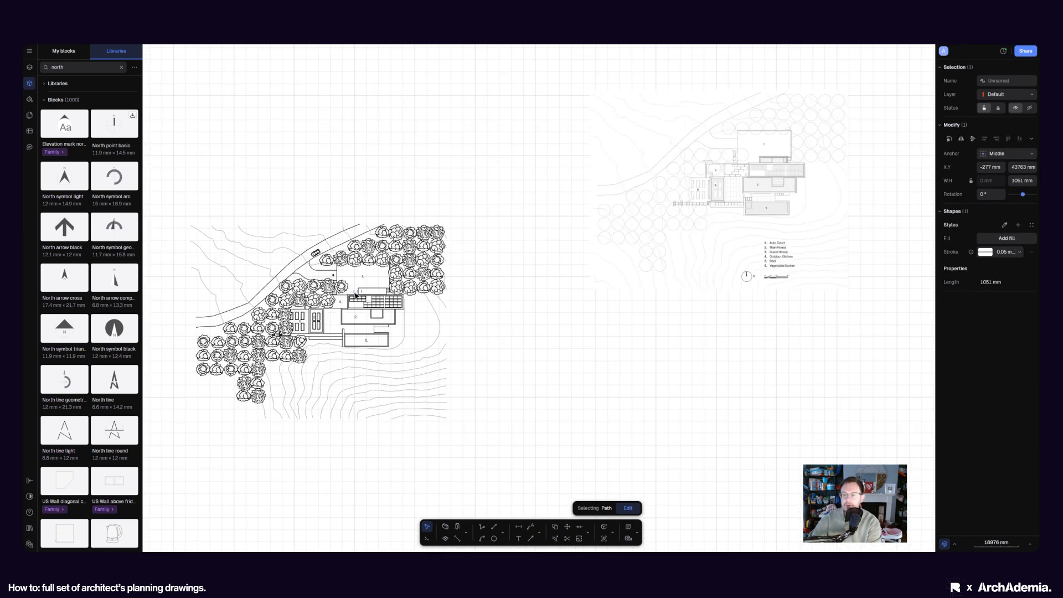
key("Escape")
scroll(355, 295, "up", 10)
left_click(411, 285)
key("Delete")
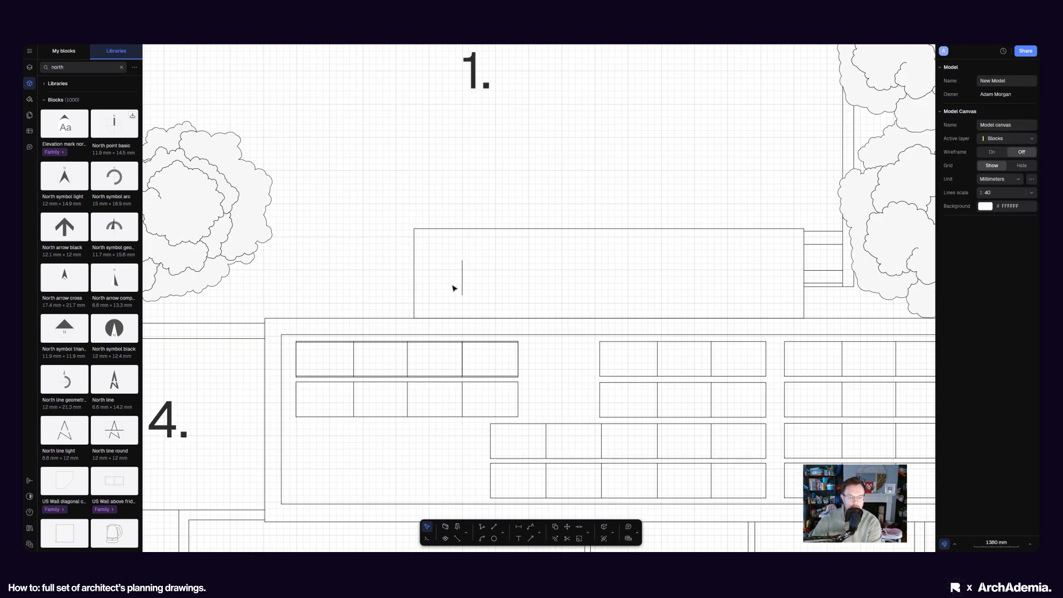
Step: Compare the cleaned-up solar-panelled roof and the building outlines with the reference site plan image
scroll(451, 344, "down", 8)
middle_click_drag(614, 326, 345, 361)
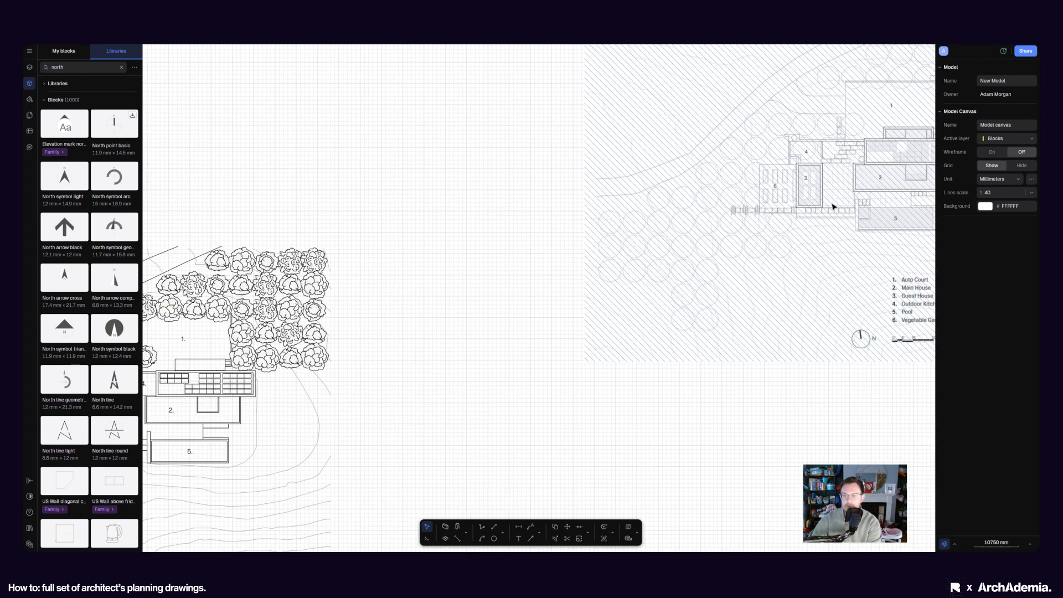
middle_click_drag(835, 206, 655, 299)
scroll(790, 215, "up", 3)
scroll(792, 216, "down", 6)
scroll(460, 368, "up", 10)
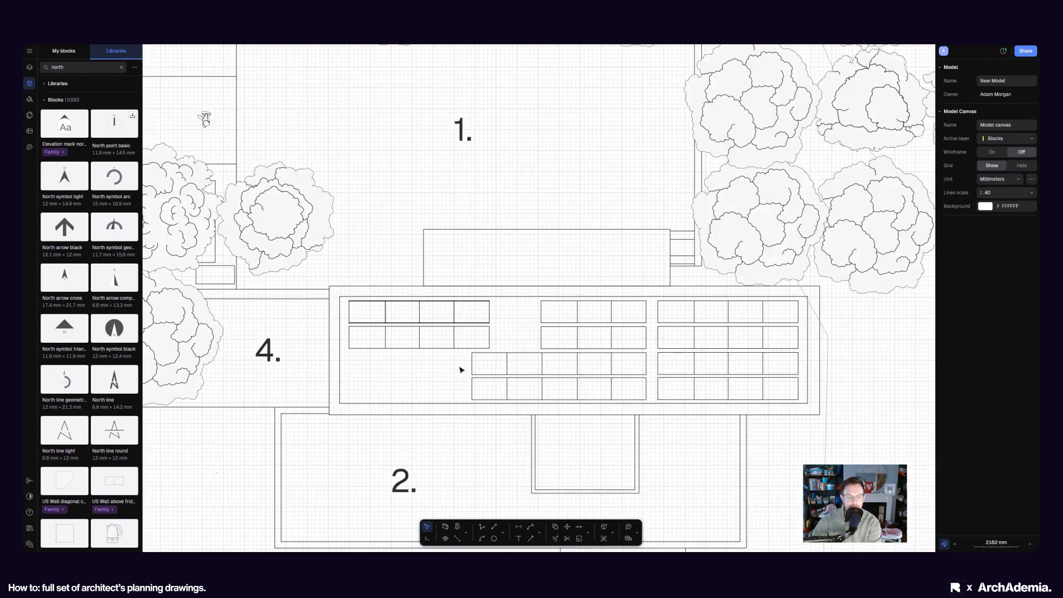
scroll(499, 261, "down", 6)
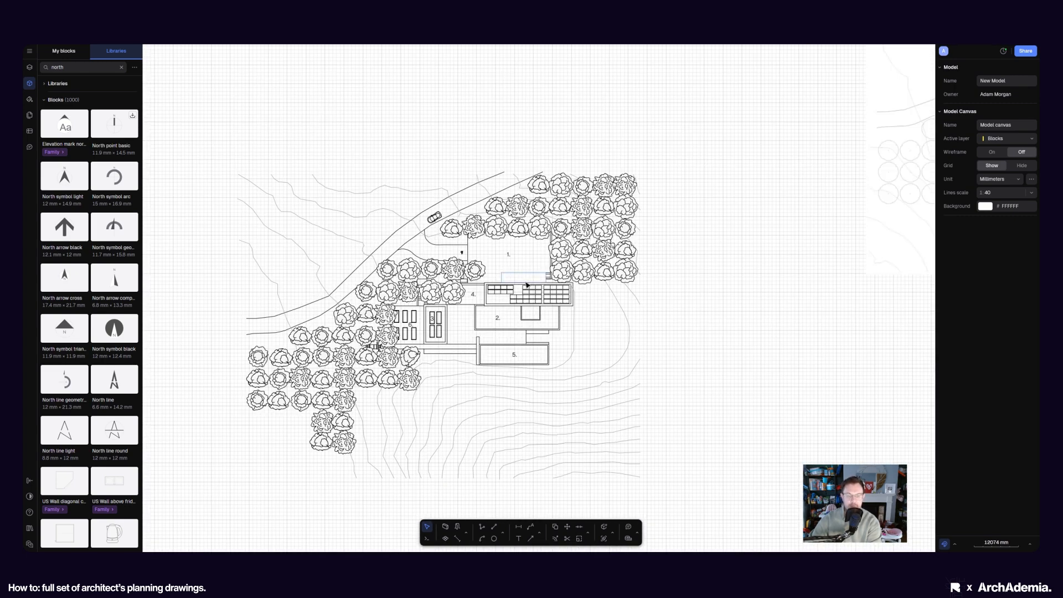
scroll(408, 337, "up", 5)
scroll(392, 356, "down", 4)
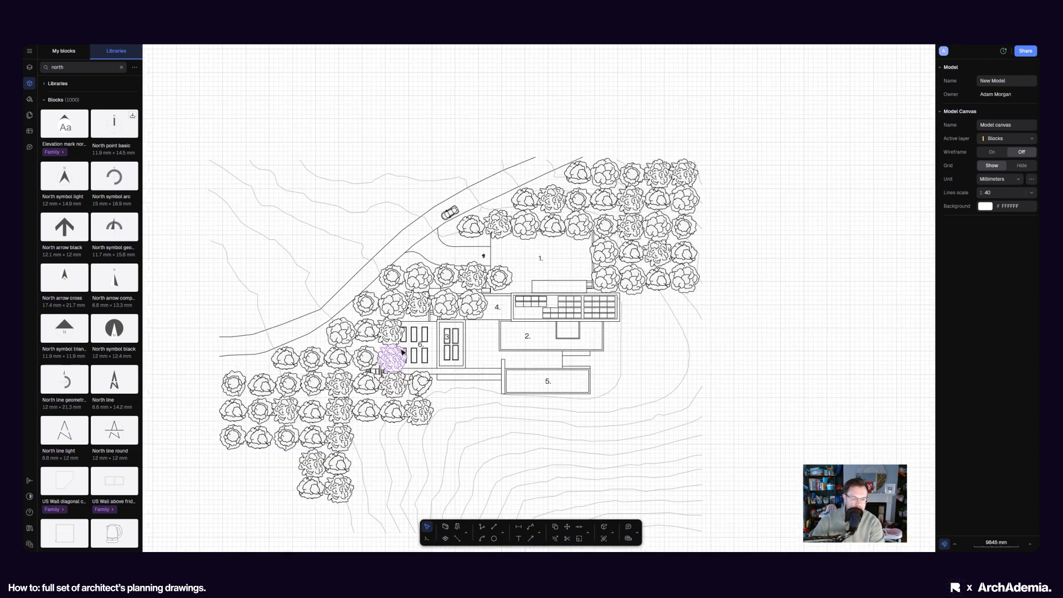
Step: Examine the trees around the vegetable garden and guest house, and review the overall site plan with its element key
scroll(382, 370, "up", 4)
scroll(382, 369, "up", 3)
left_click(446, 356)
scroll(446, 357, "down", 4)
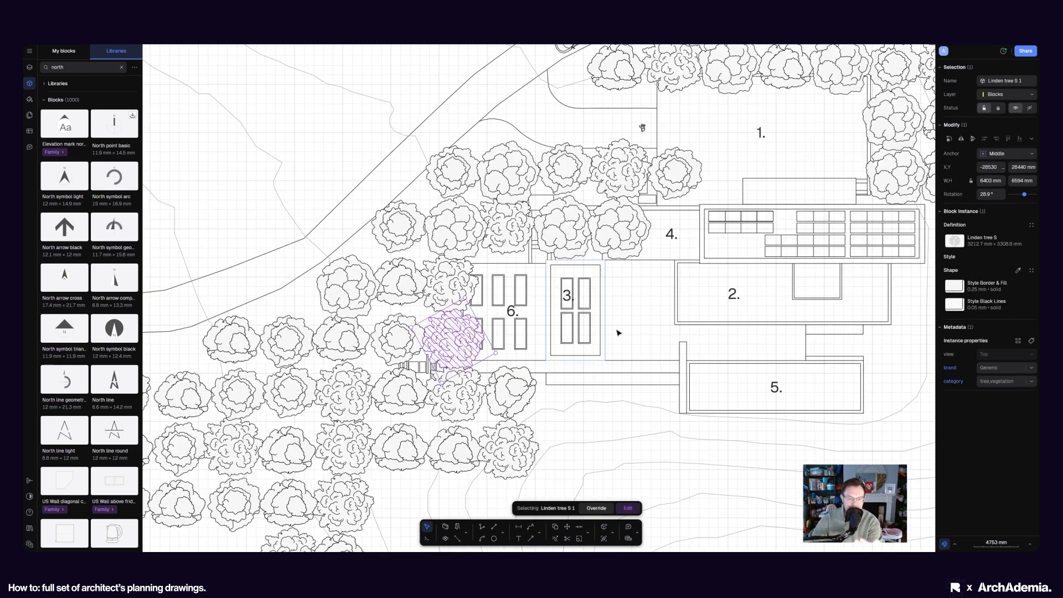
key("Escape")
scroll(508, 365, "down", 2)
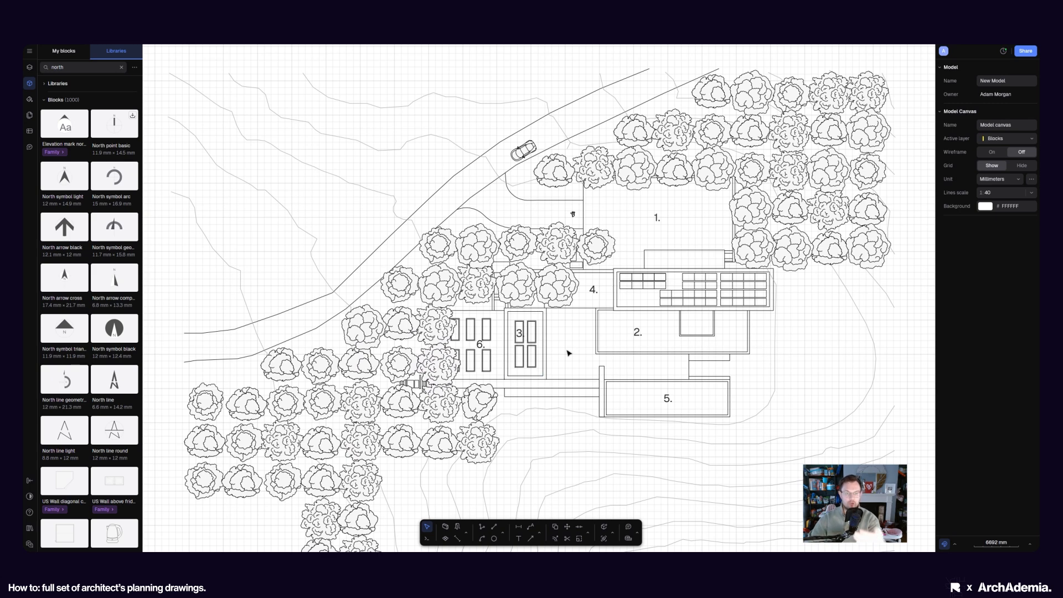
scroll(569, 353, "down", 5)
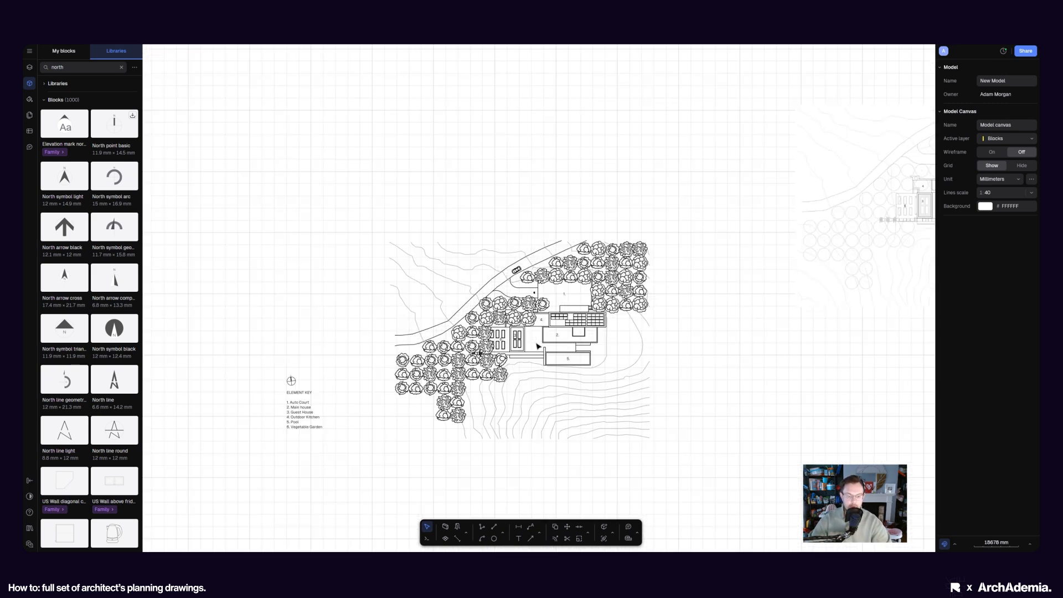
scroll(510, 384, "up", 3)
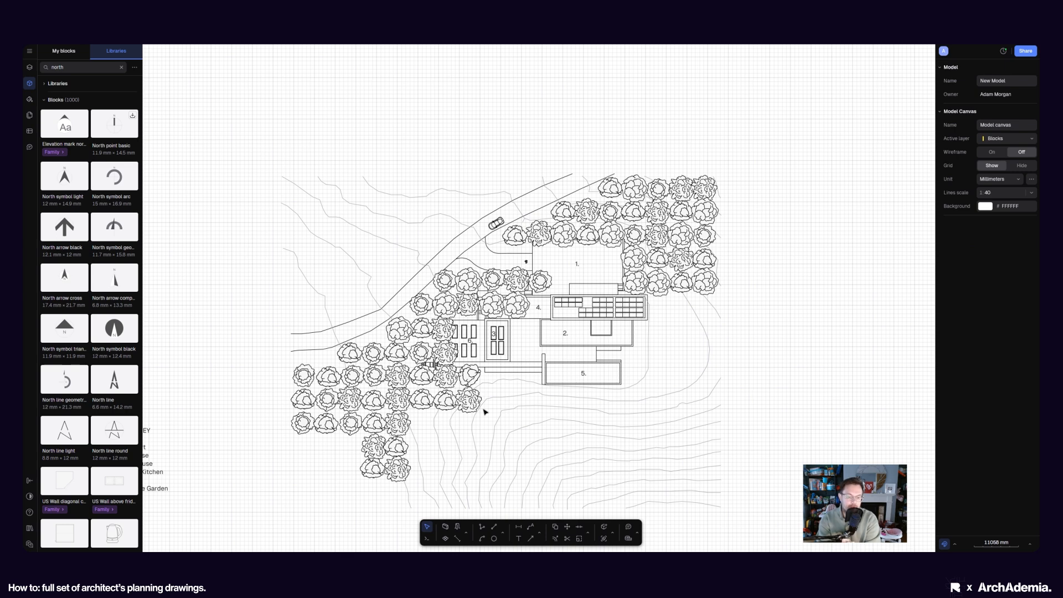
scroll(484, 411, "down", 4)
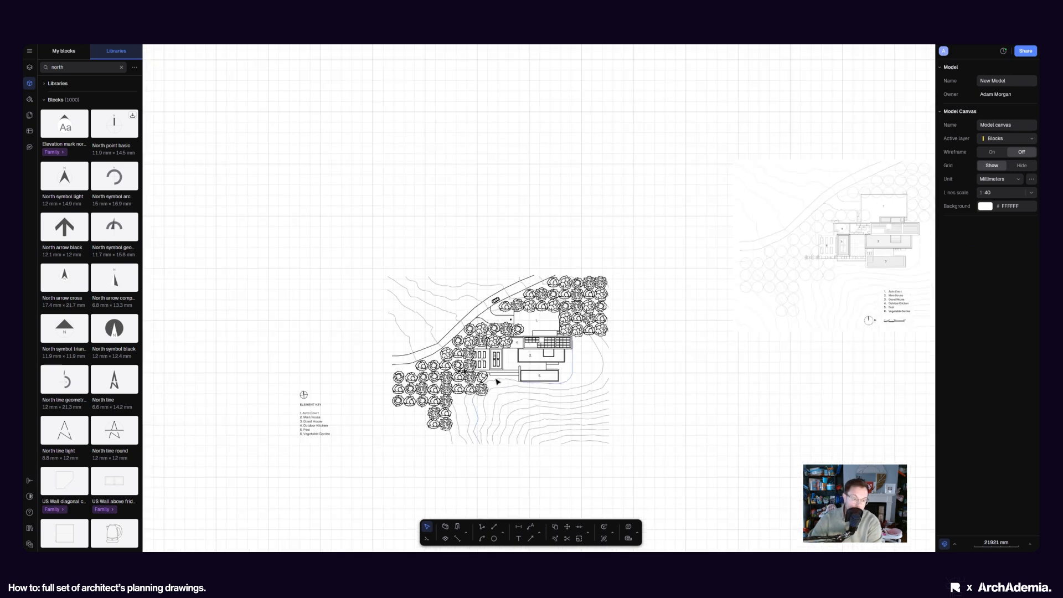
Step: Delete the reference image The-Phoenix-Site-Plan.jpg from beside the finished drawing and frame the site plan with its key
middle_click_drag(567, 415, 509, 422)
scroll(510, 422, "down", 2)
left_click(692, 350)
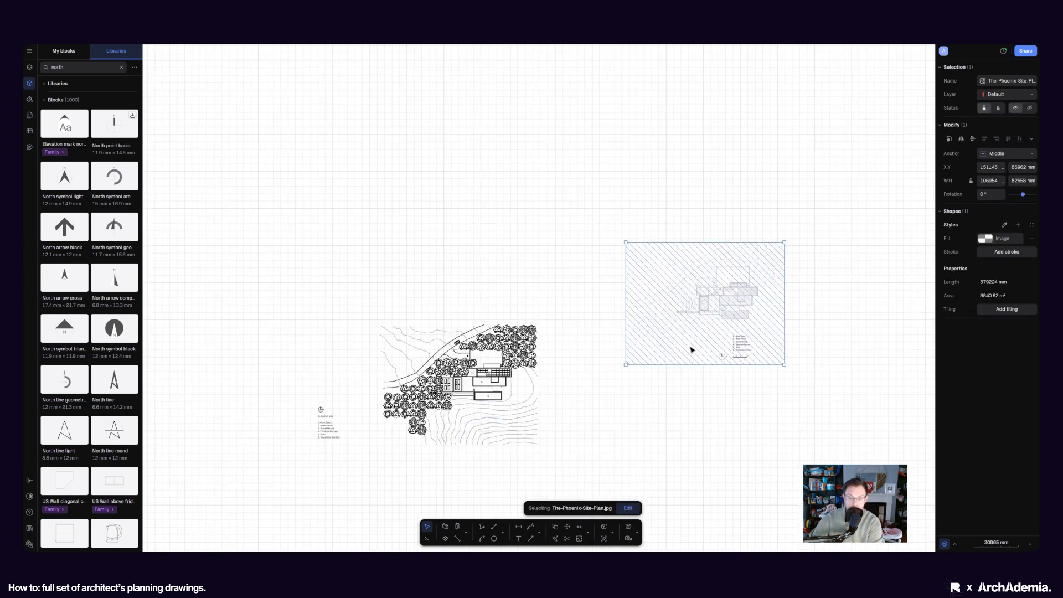
key("Delete")
scroll(408, 384, "up", 6)
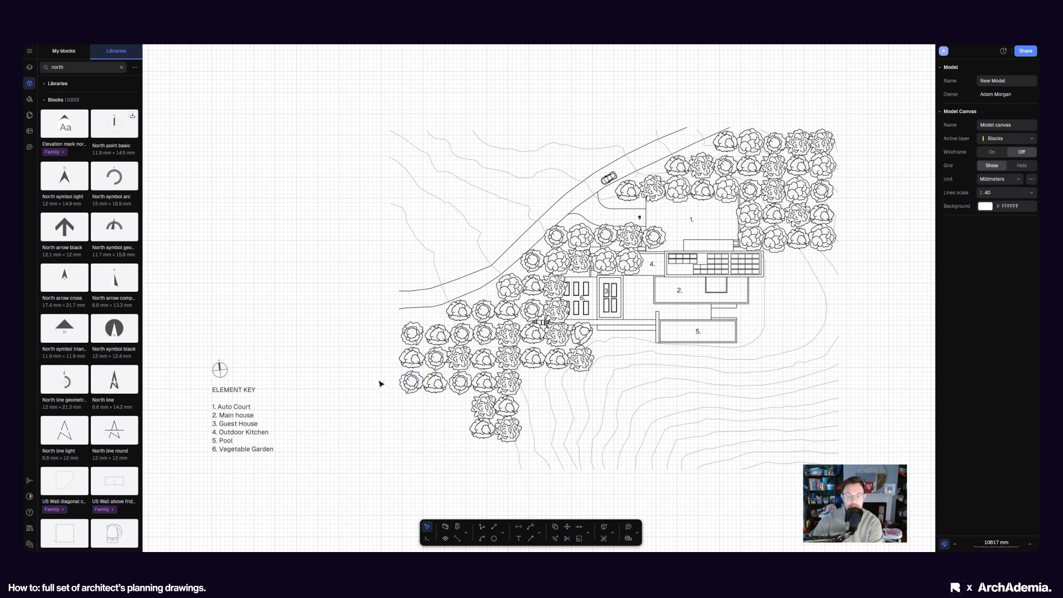
middle_click_drag(375, 371, 360, 356)
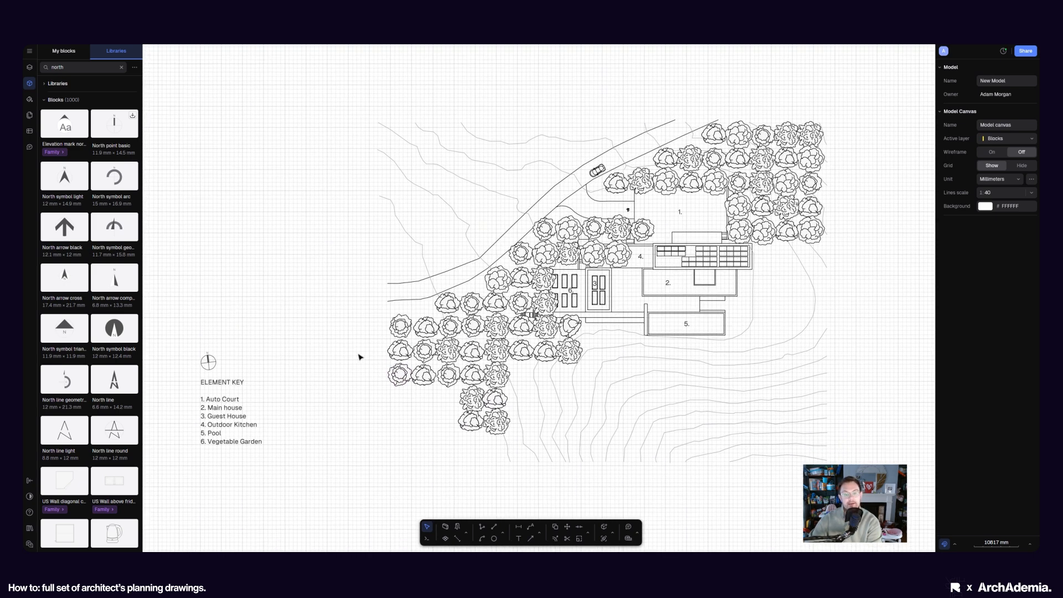